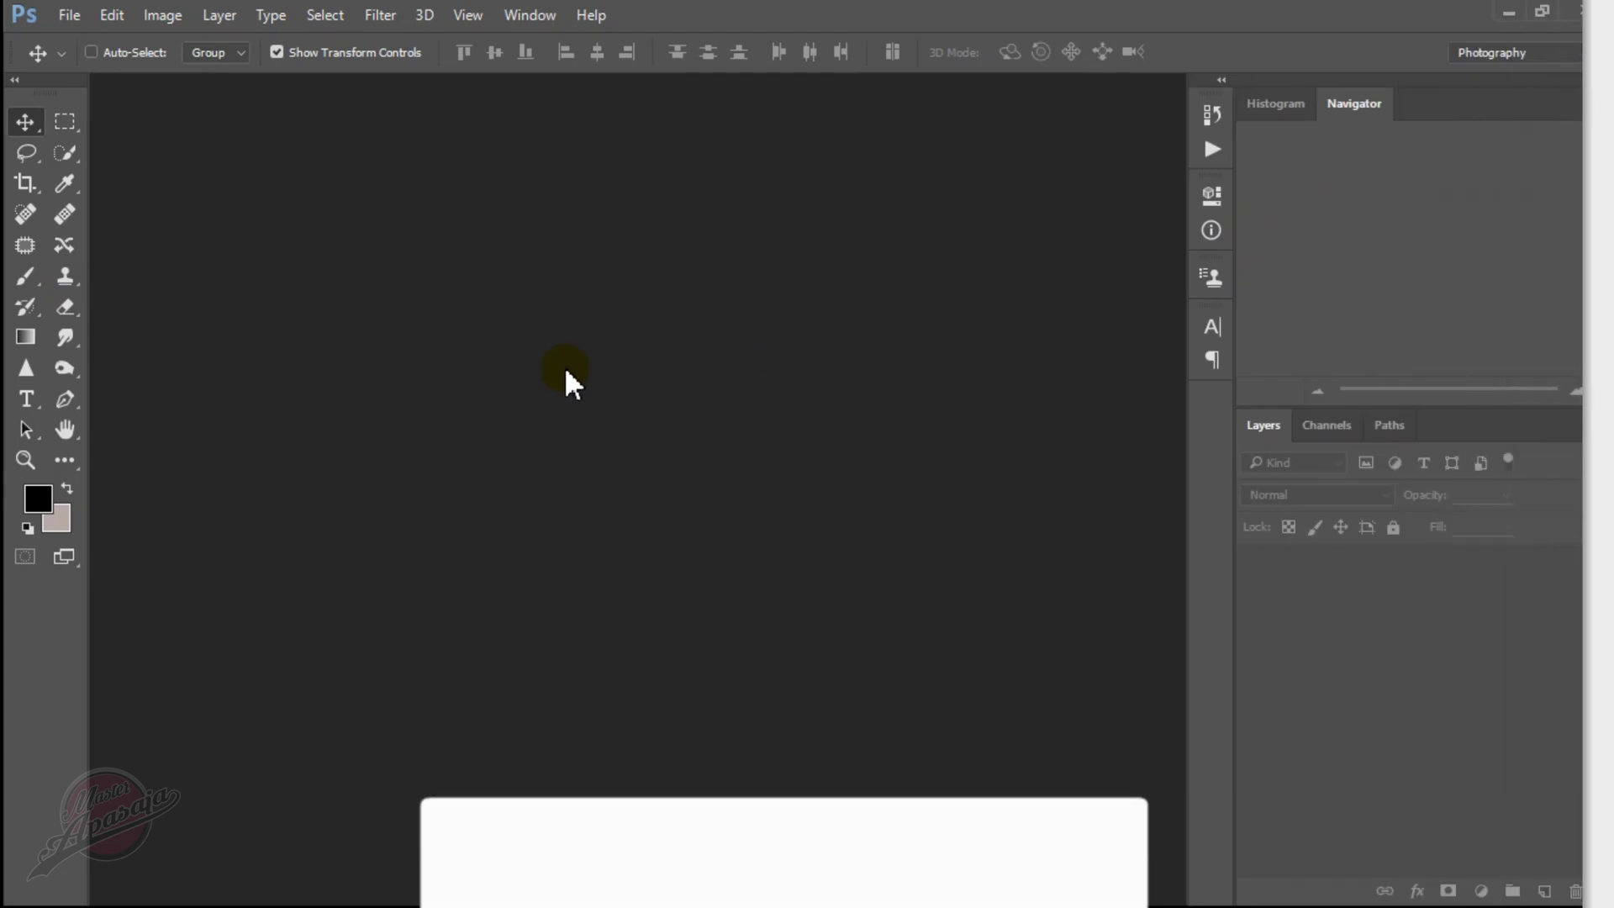
- Choose File > New to start a blank document
click(87, 14)
click(148, 42)
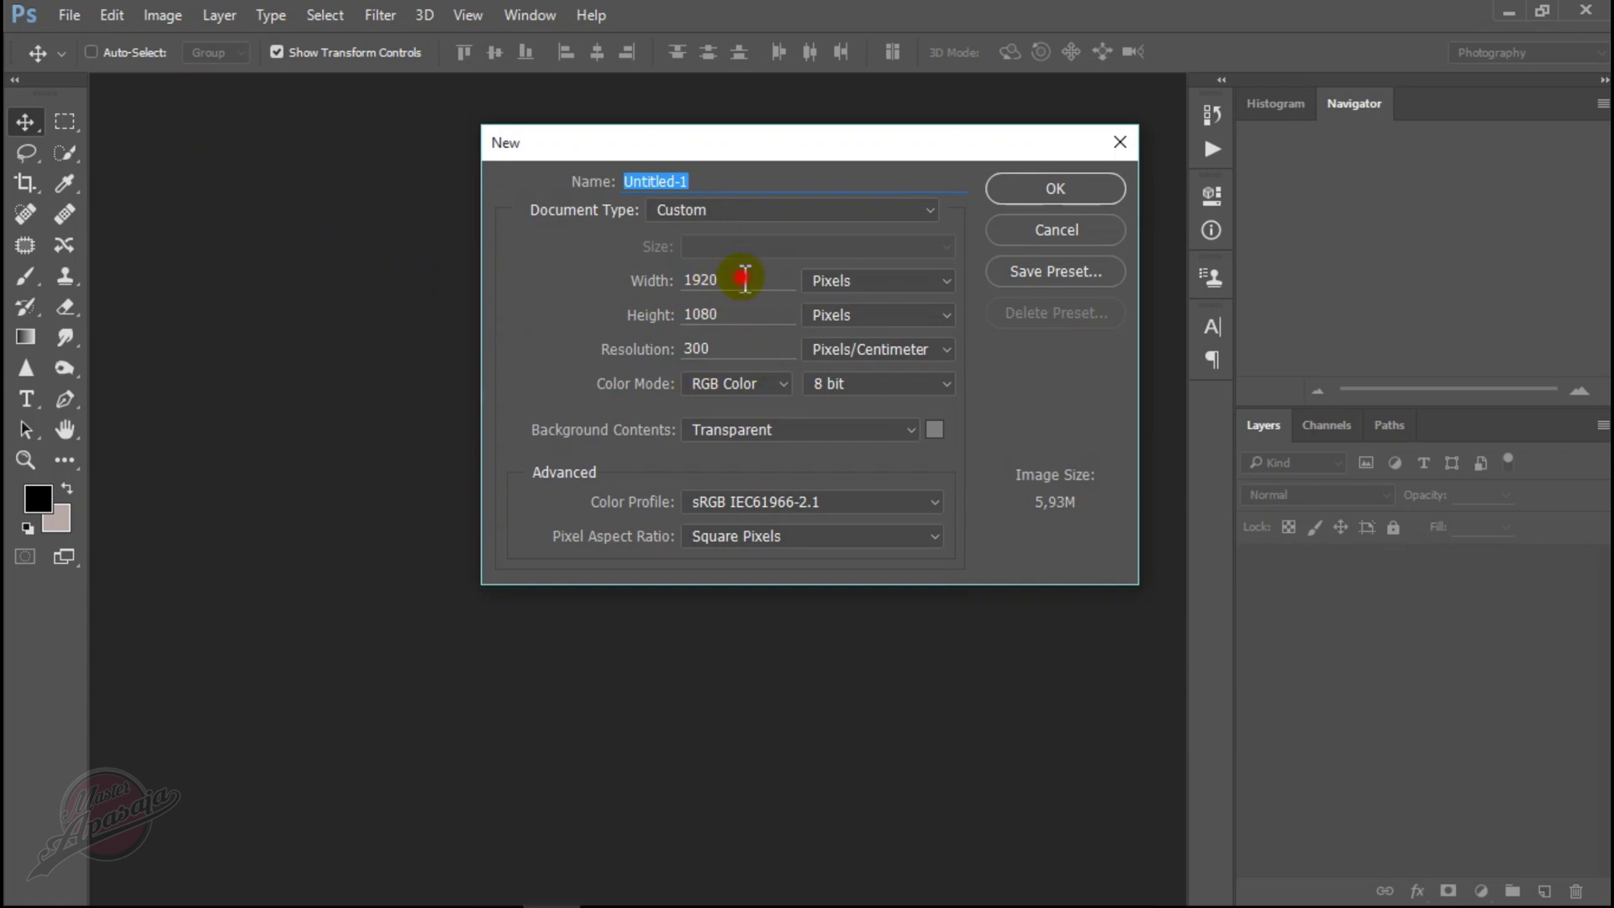
- Create a 1920×1080 document with a Transparent background
click(744, 277)
click(735, 313)
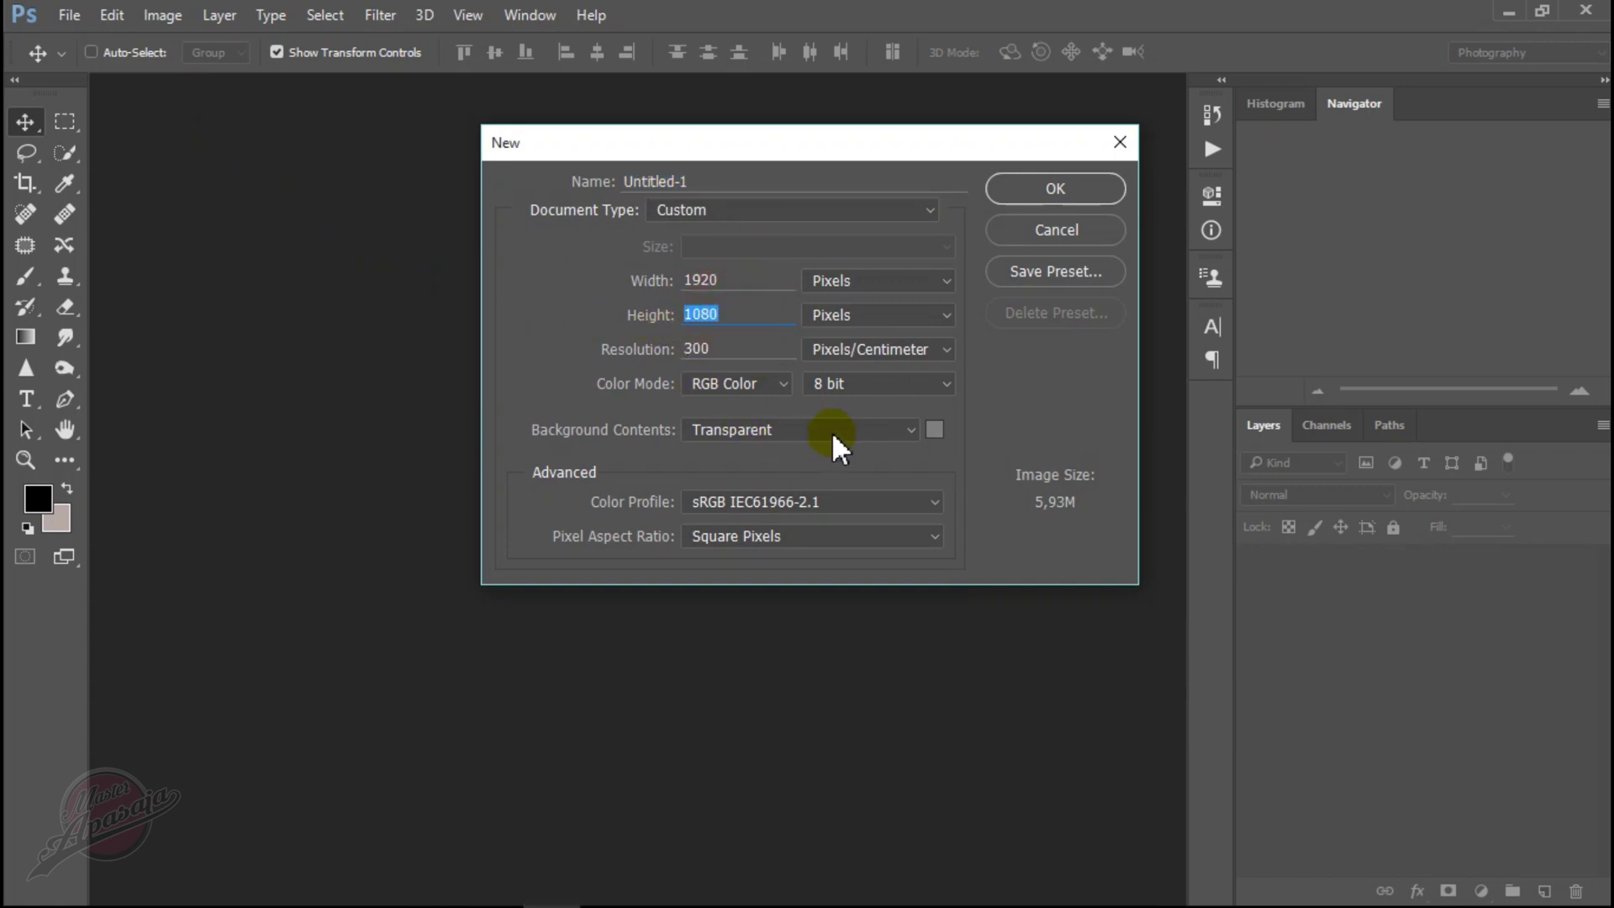
click(836, 430)
click(747, 487)
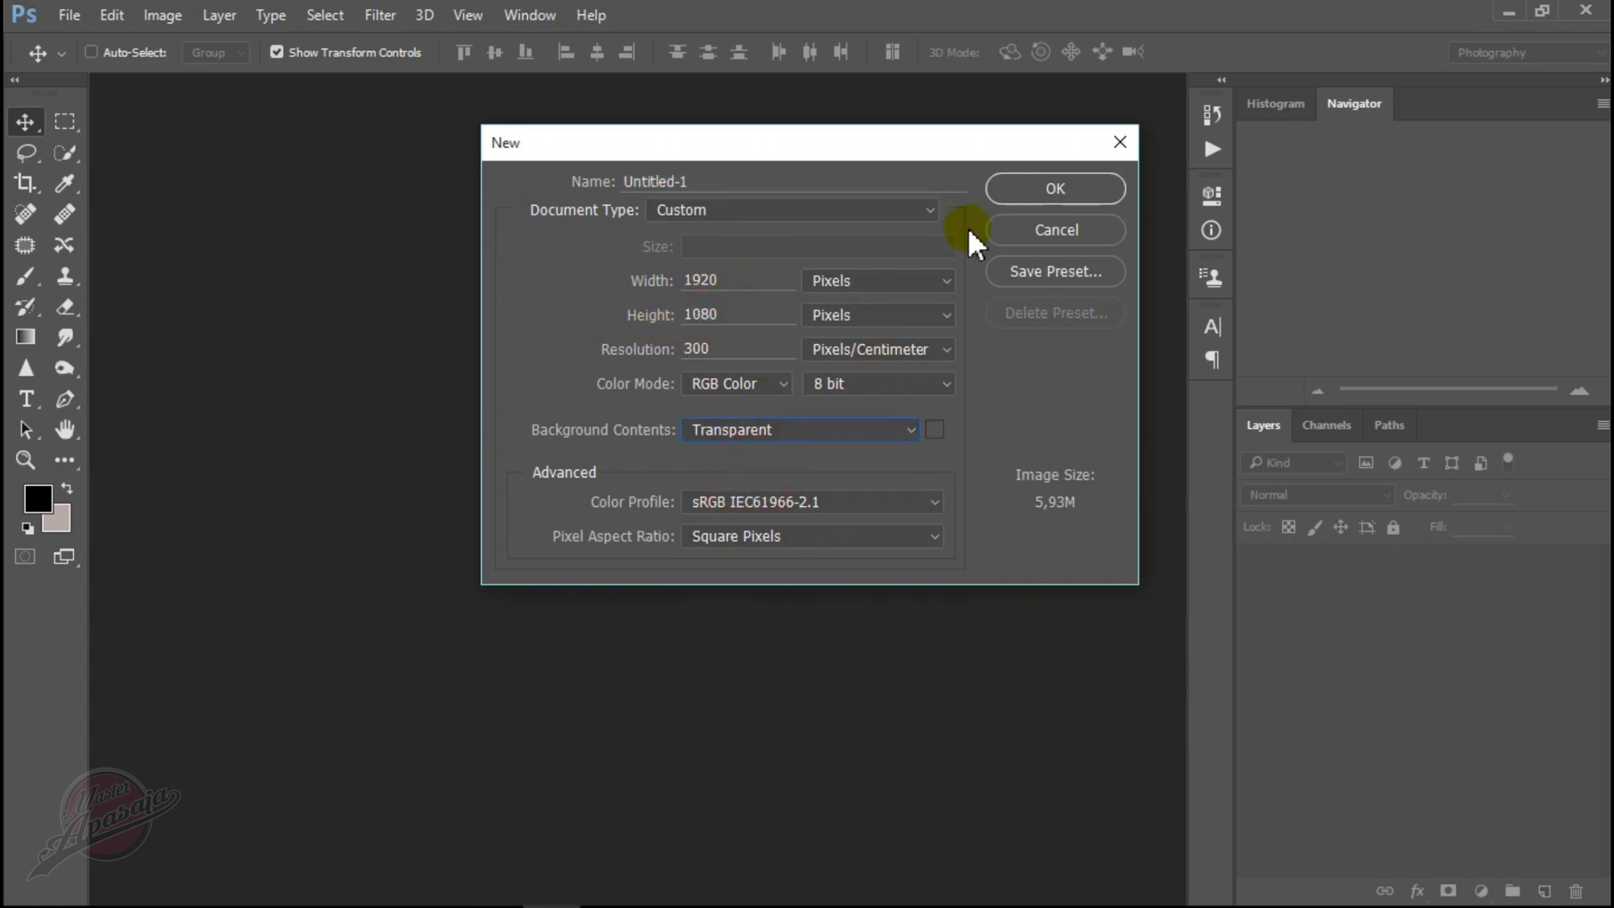
click(1017, 188)
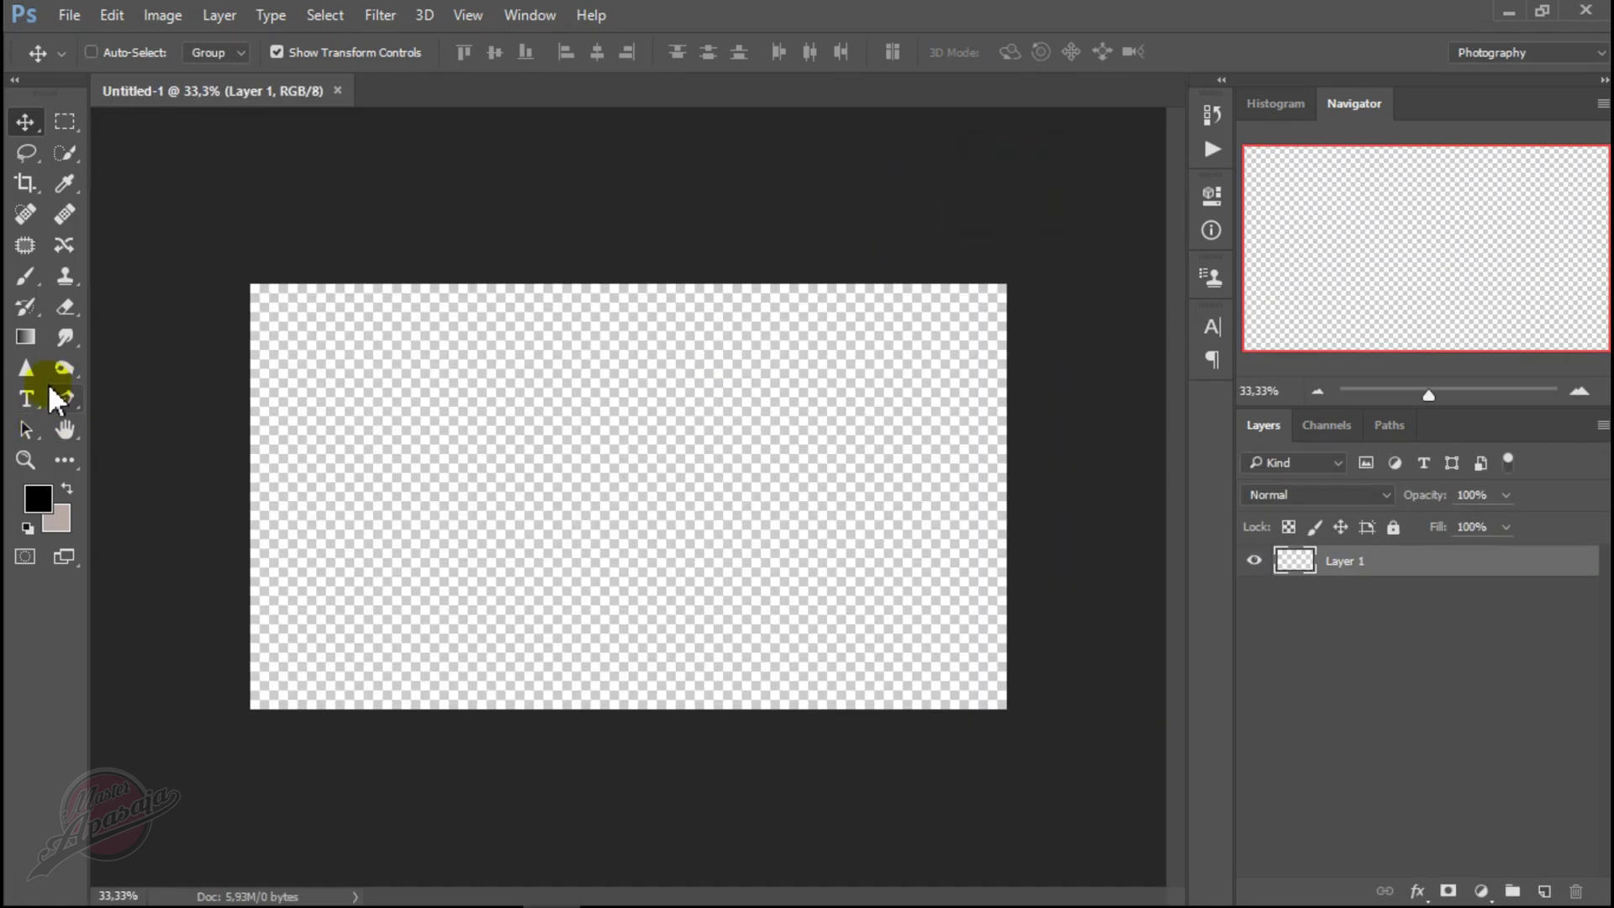
- Type ANIMATION on the canvas in black capitals
click(26, 399)
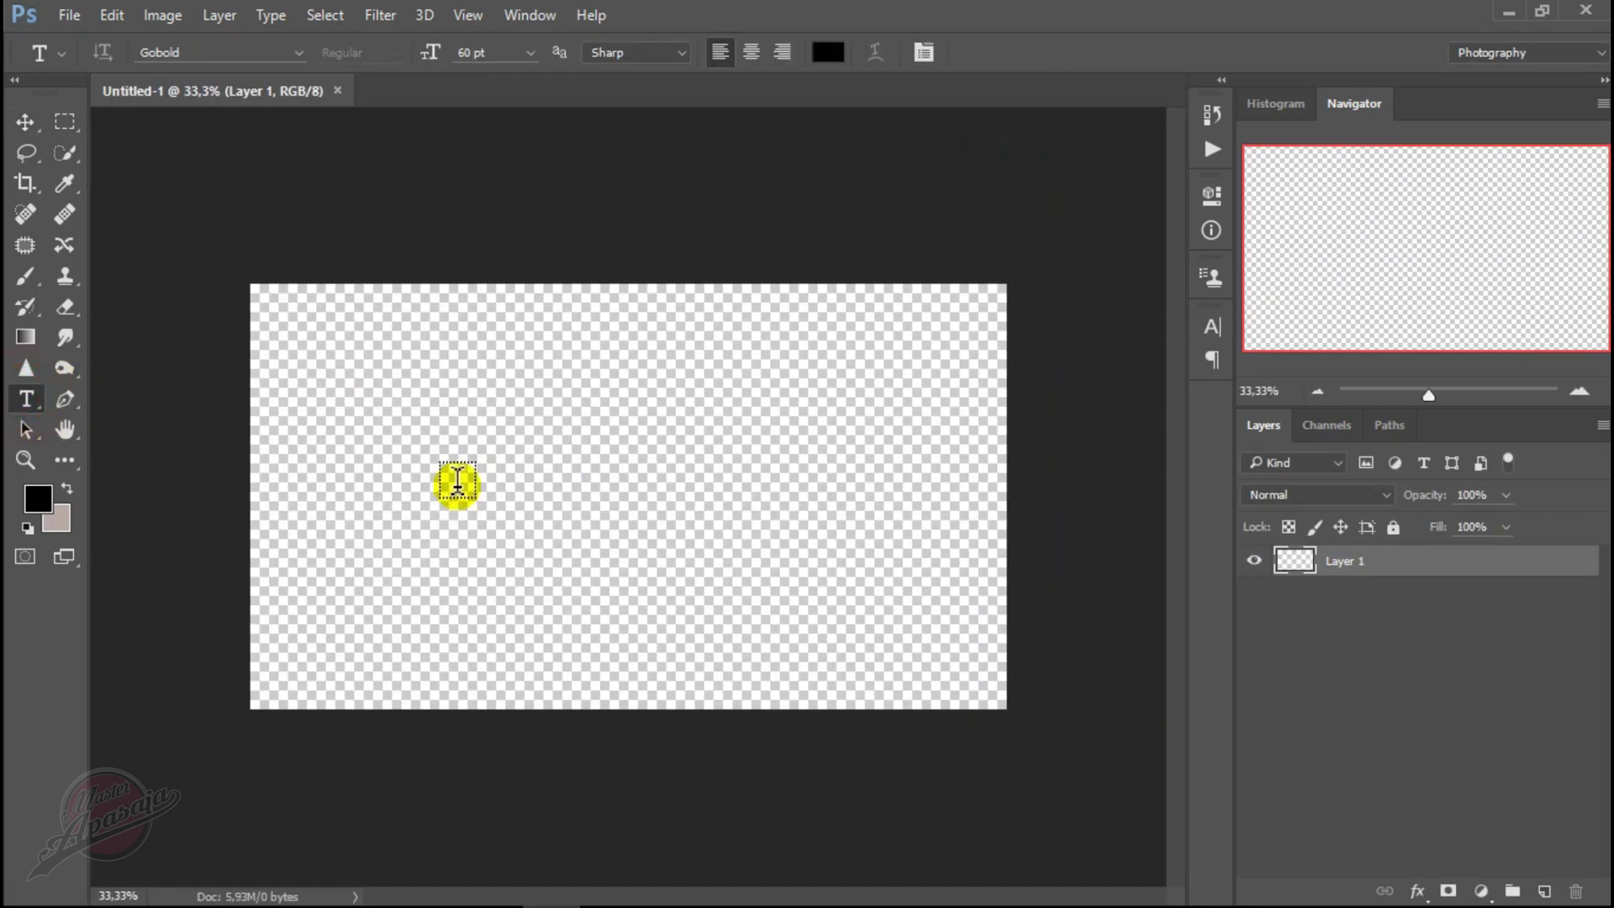
click(352, 520)
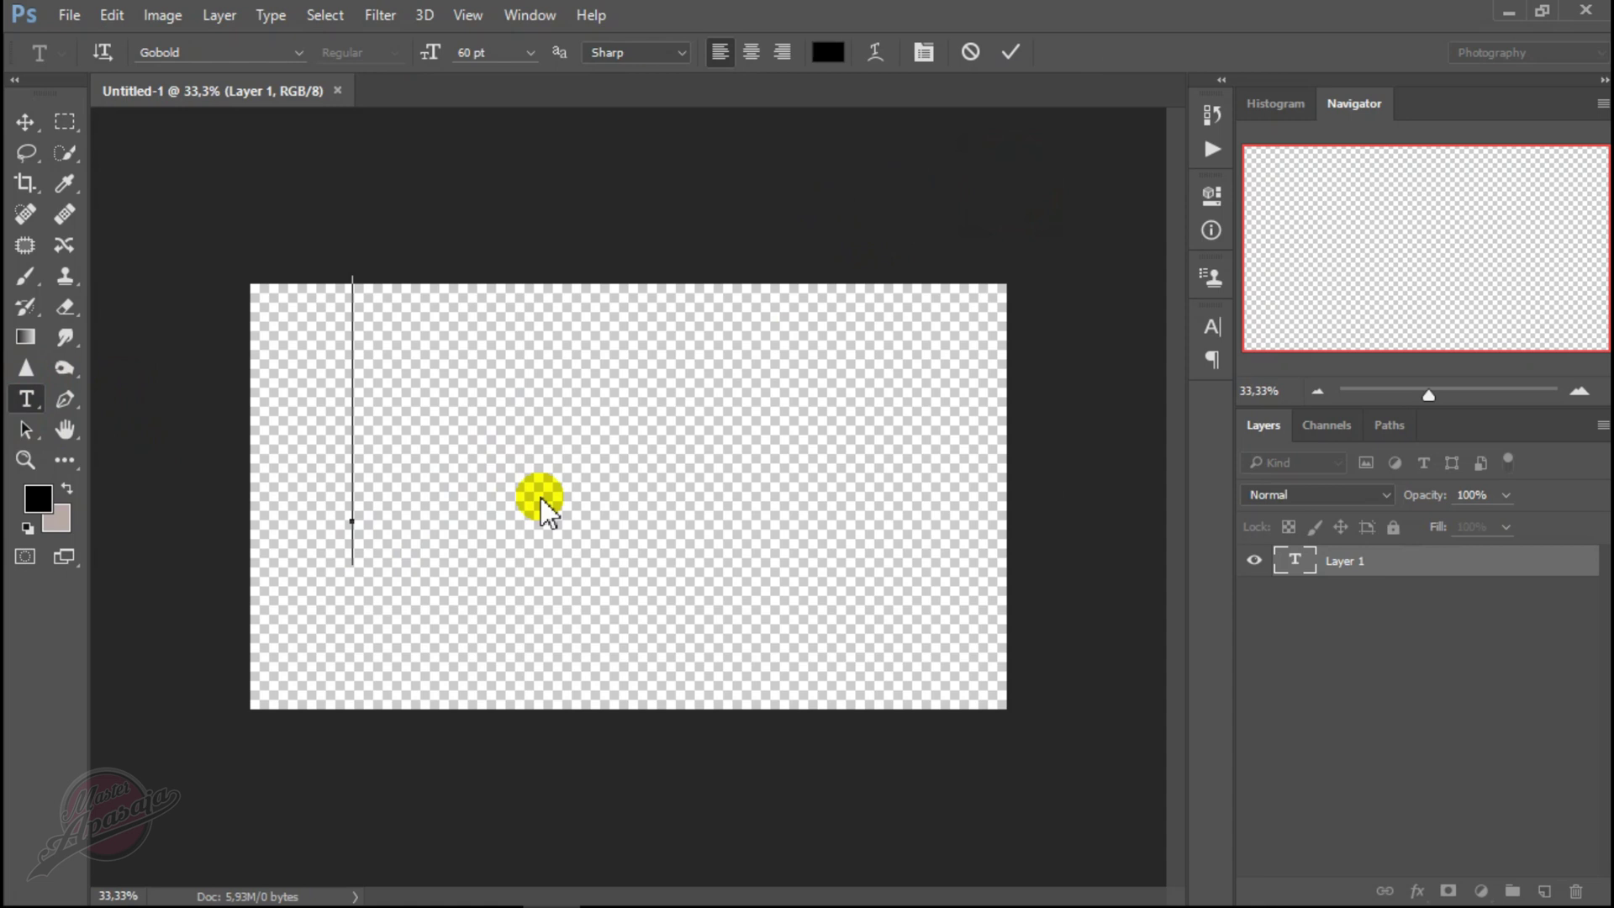
text(ANIMA)
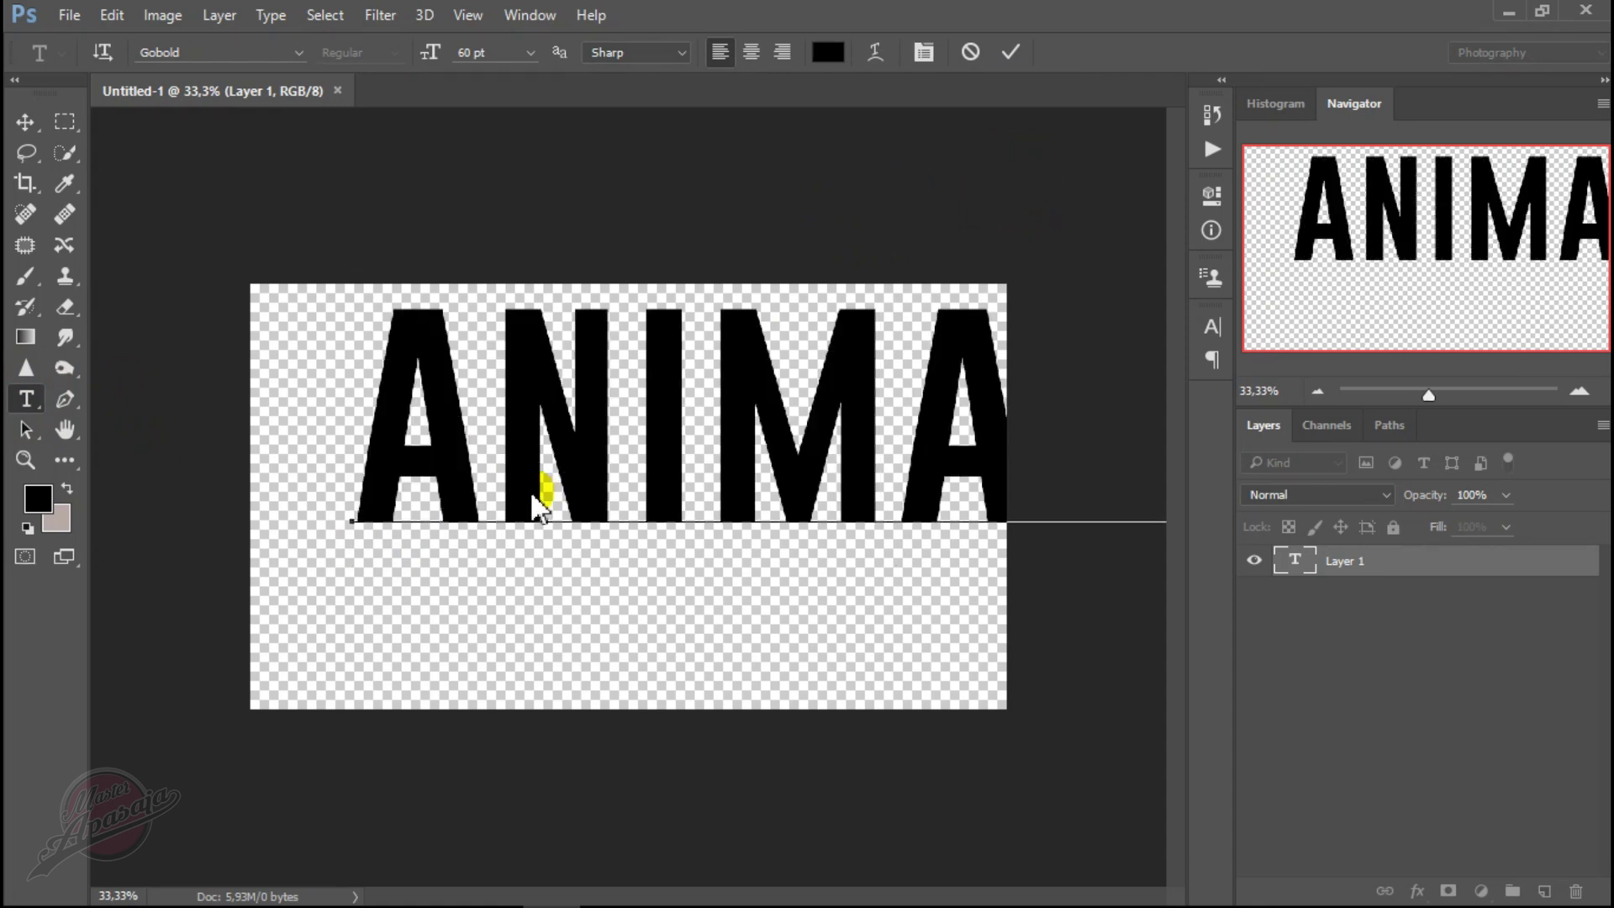
click(25, 122)
- Scale the ANIMATION text down so the whole word fits the canvas
drag(803, 337, 311, 369)
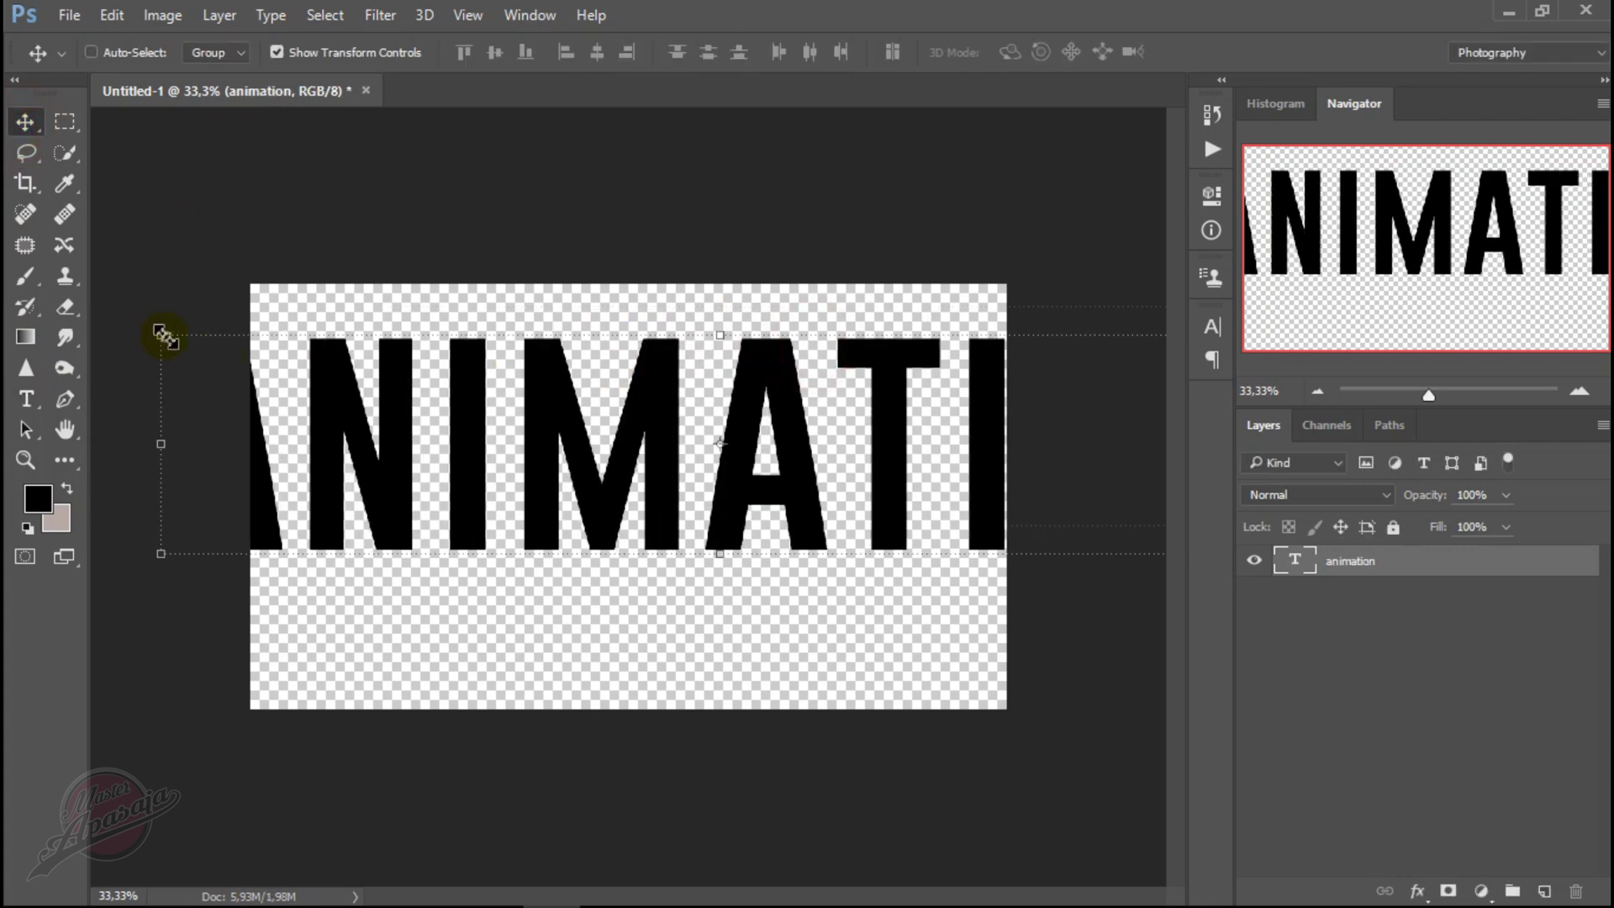
drag(290, 367, 417, 349)
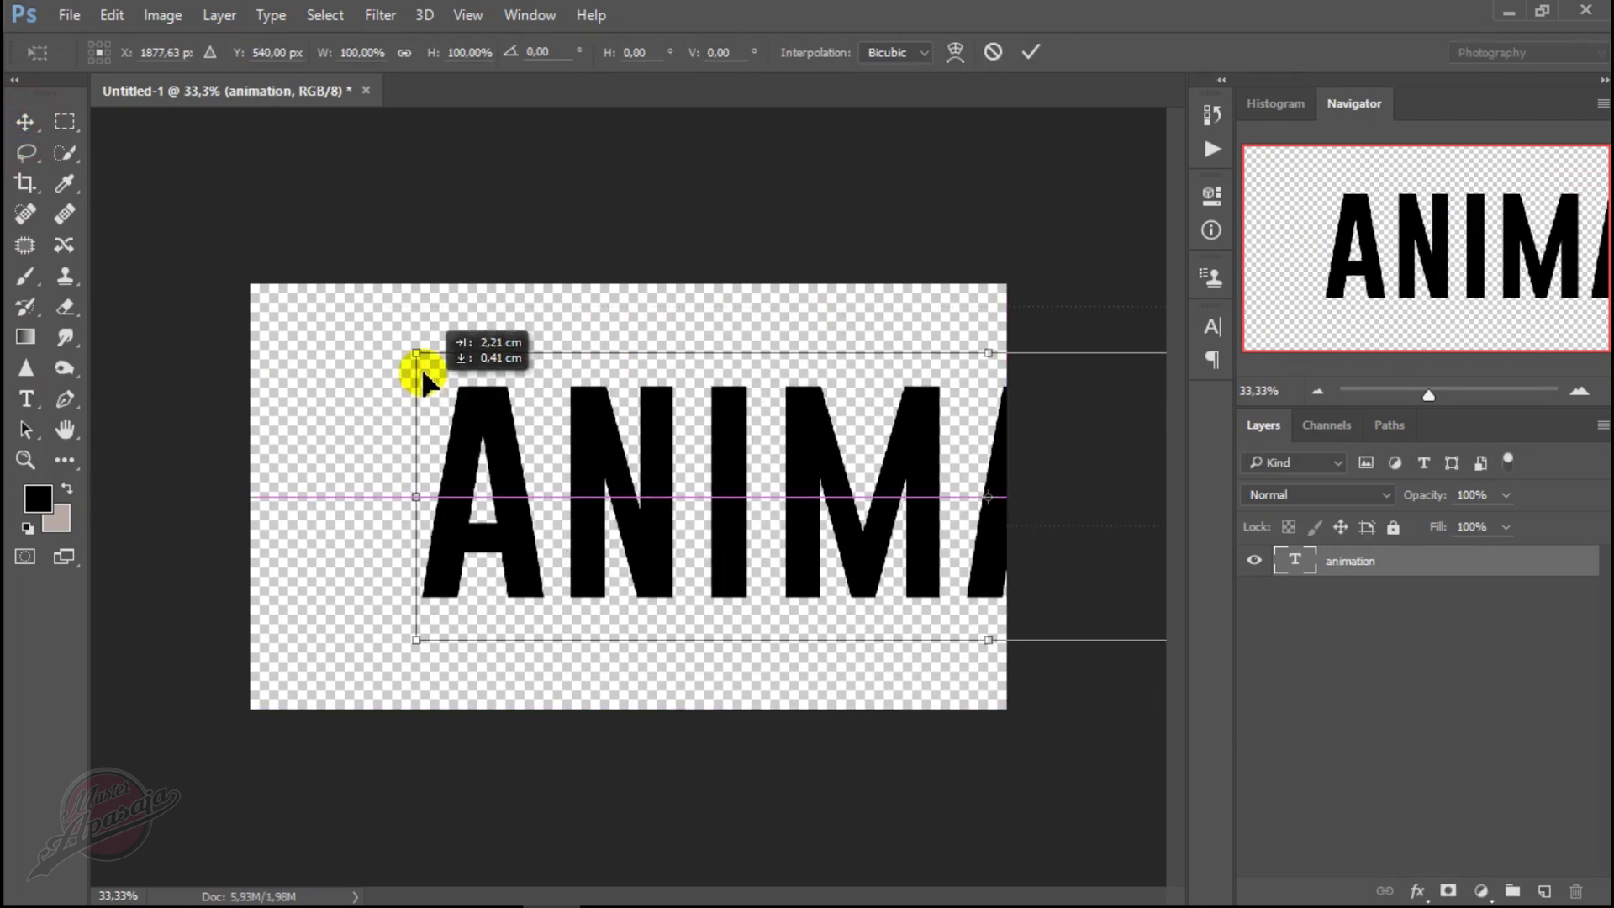
drag(418, 349, 738, 461)
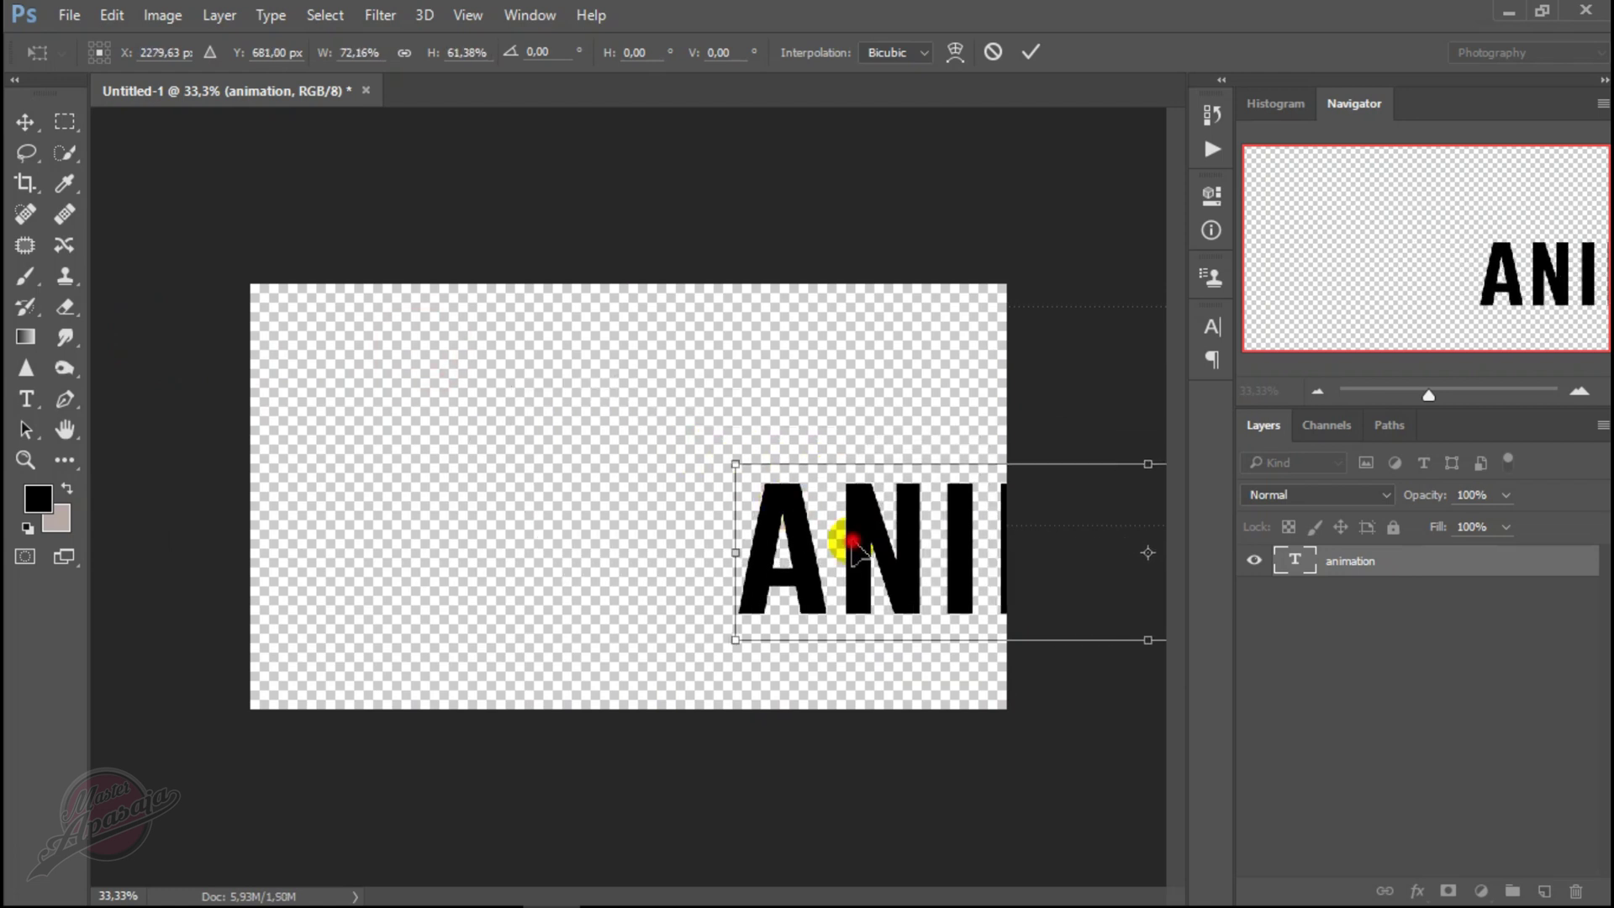
drag(841, 541, 361, 495)
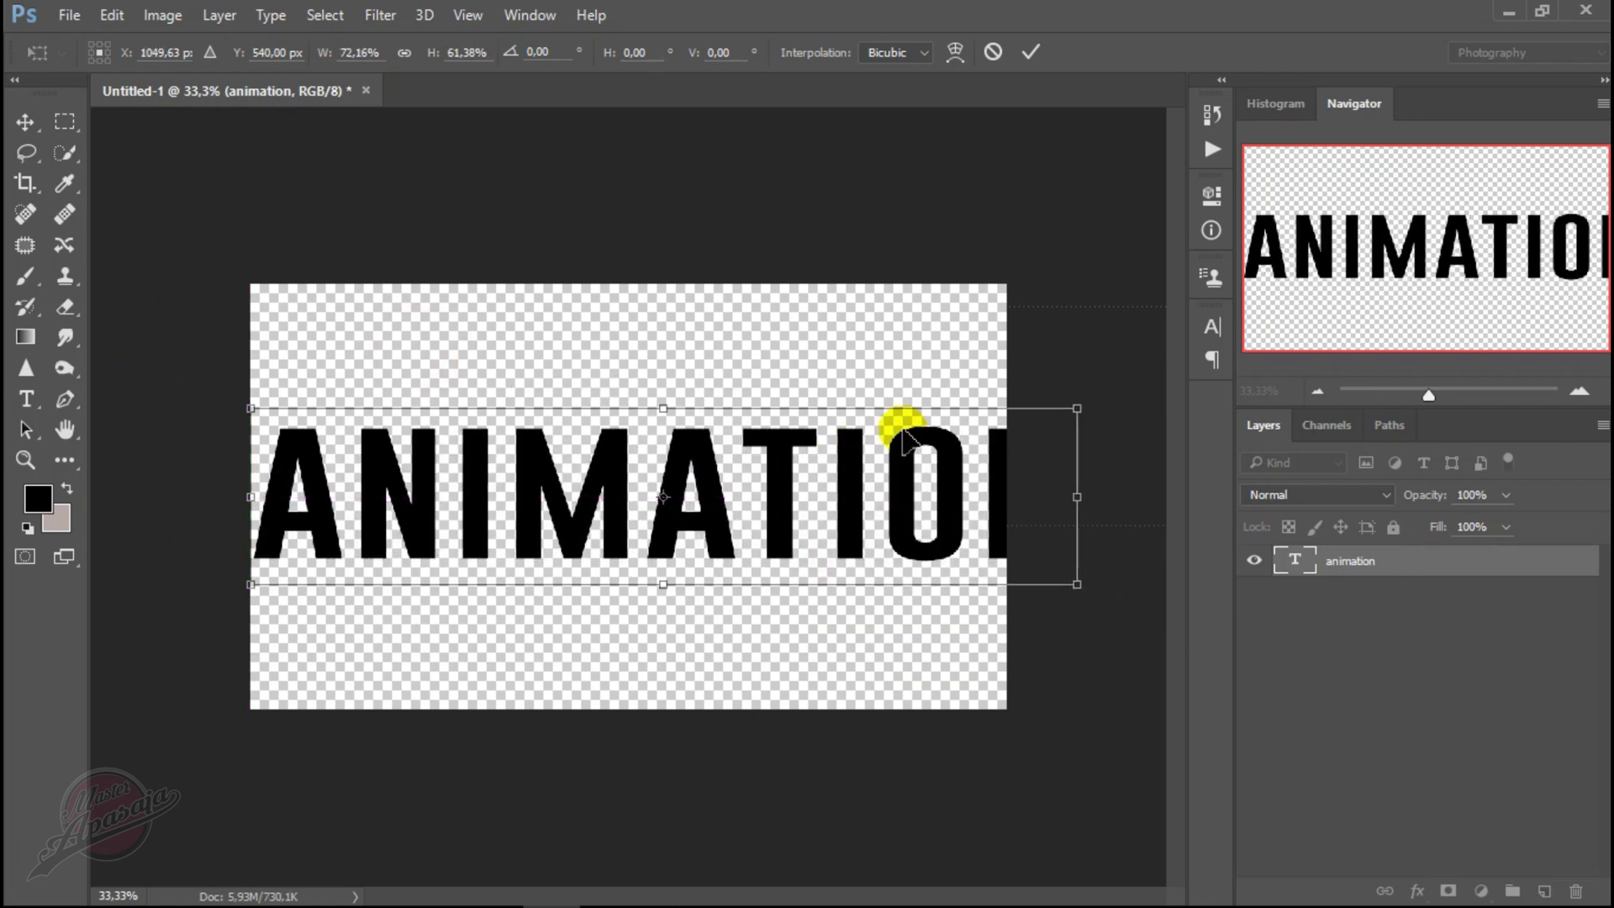
drag(1077, 410, 938, 437)
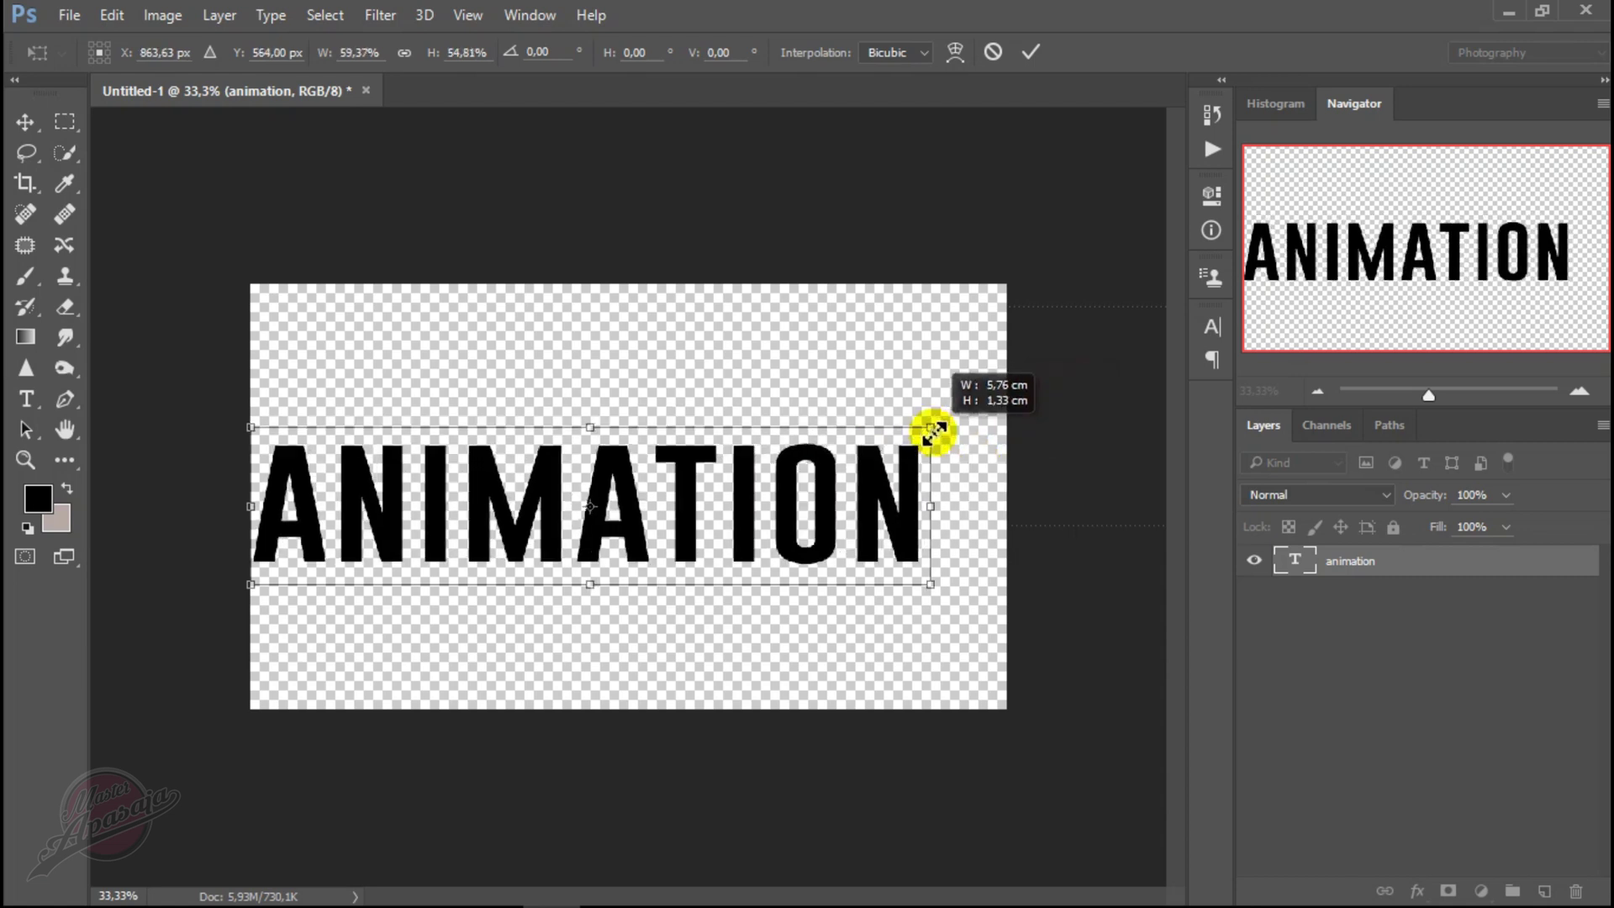
- Centre the resized text on the canvas and commit the transform
drag(893, 486, 946, 496)
drag(971, 423, 957, 425)
mouse_move(828, 514)
mouse_down()
mouse_move(845, 525)
mouse_move(829, 508)
mouse_up()
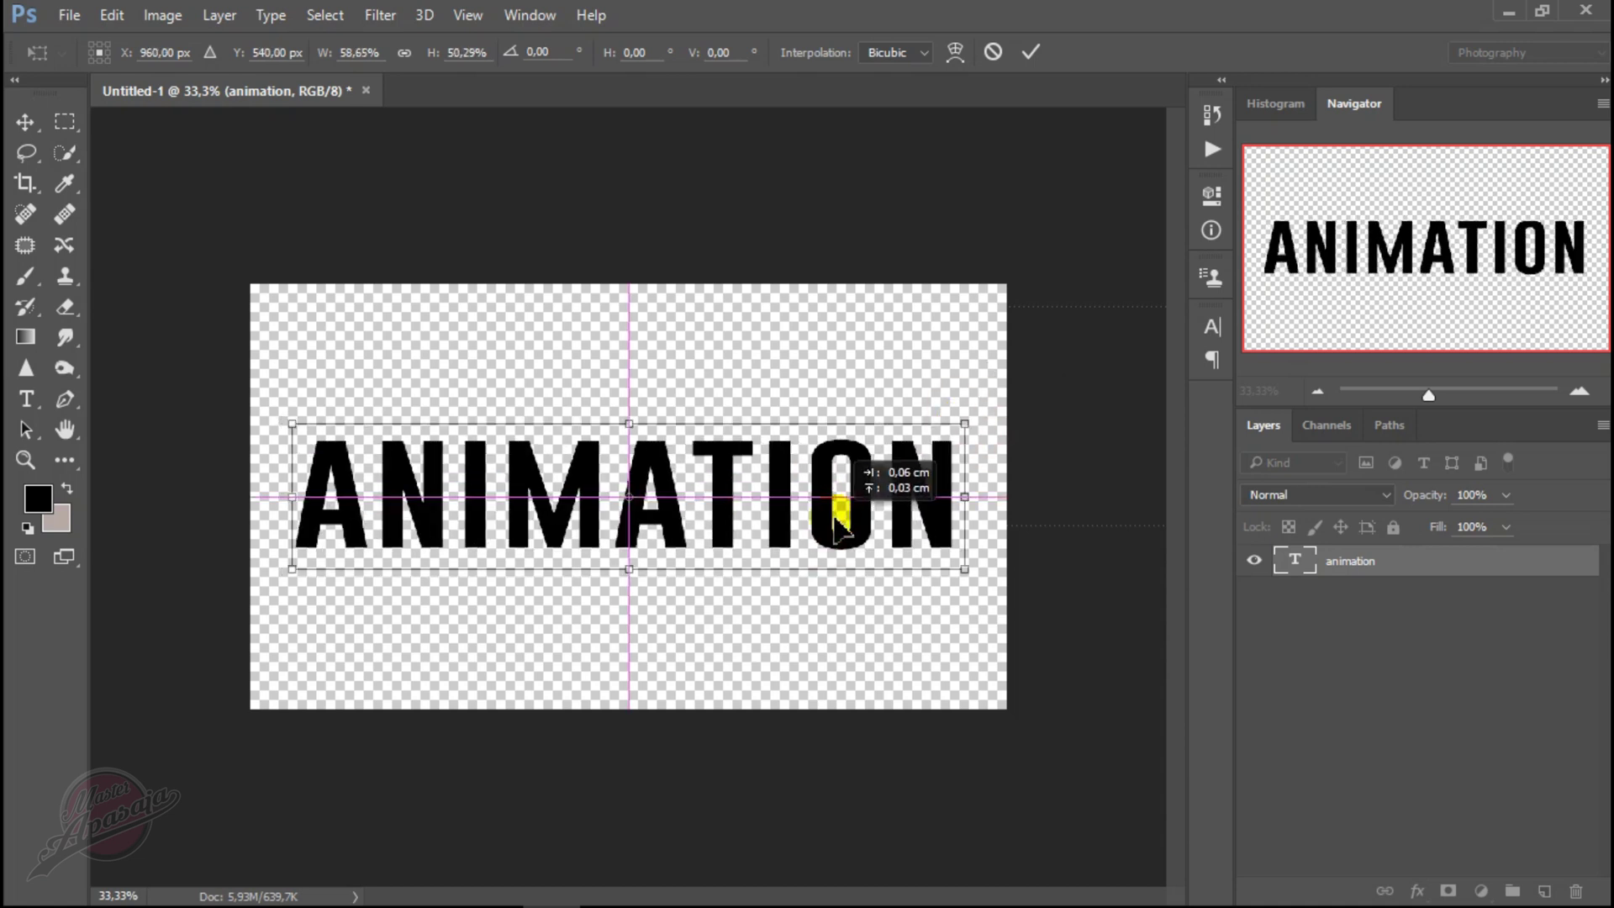
click(1029, 51)
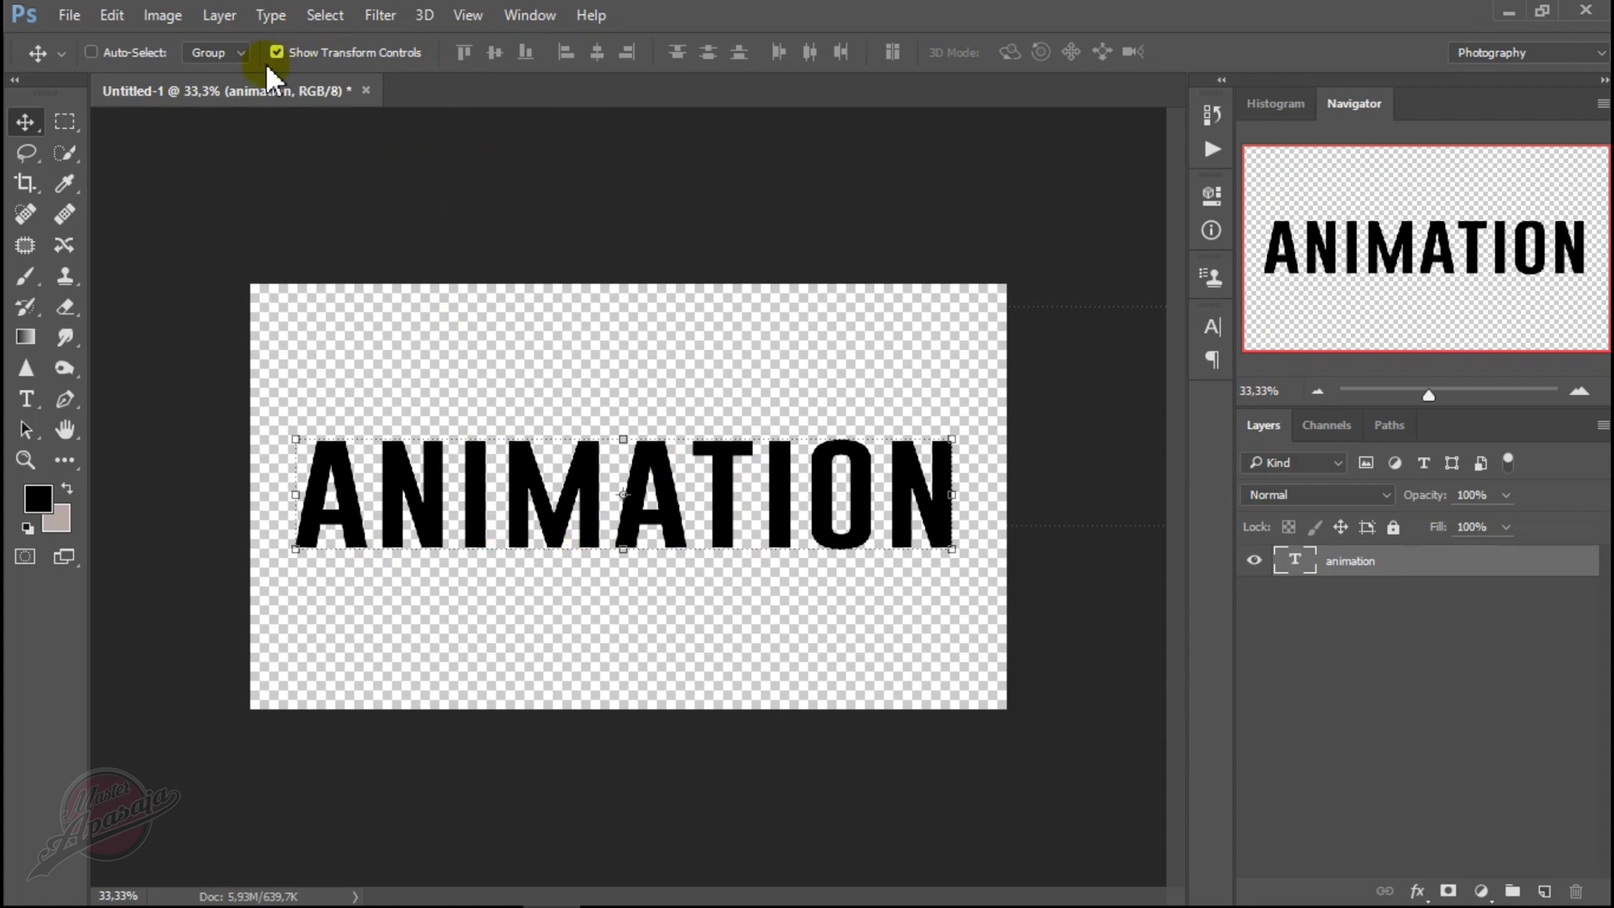
click(69, 15)
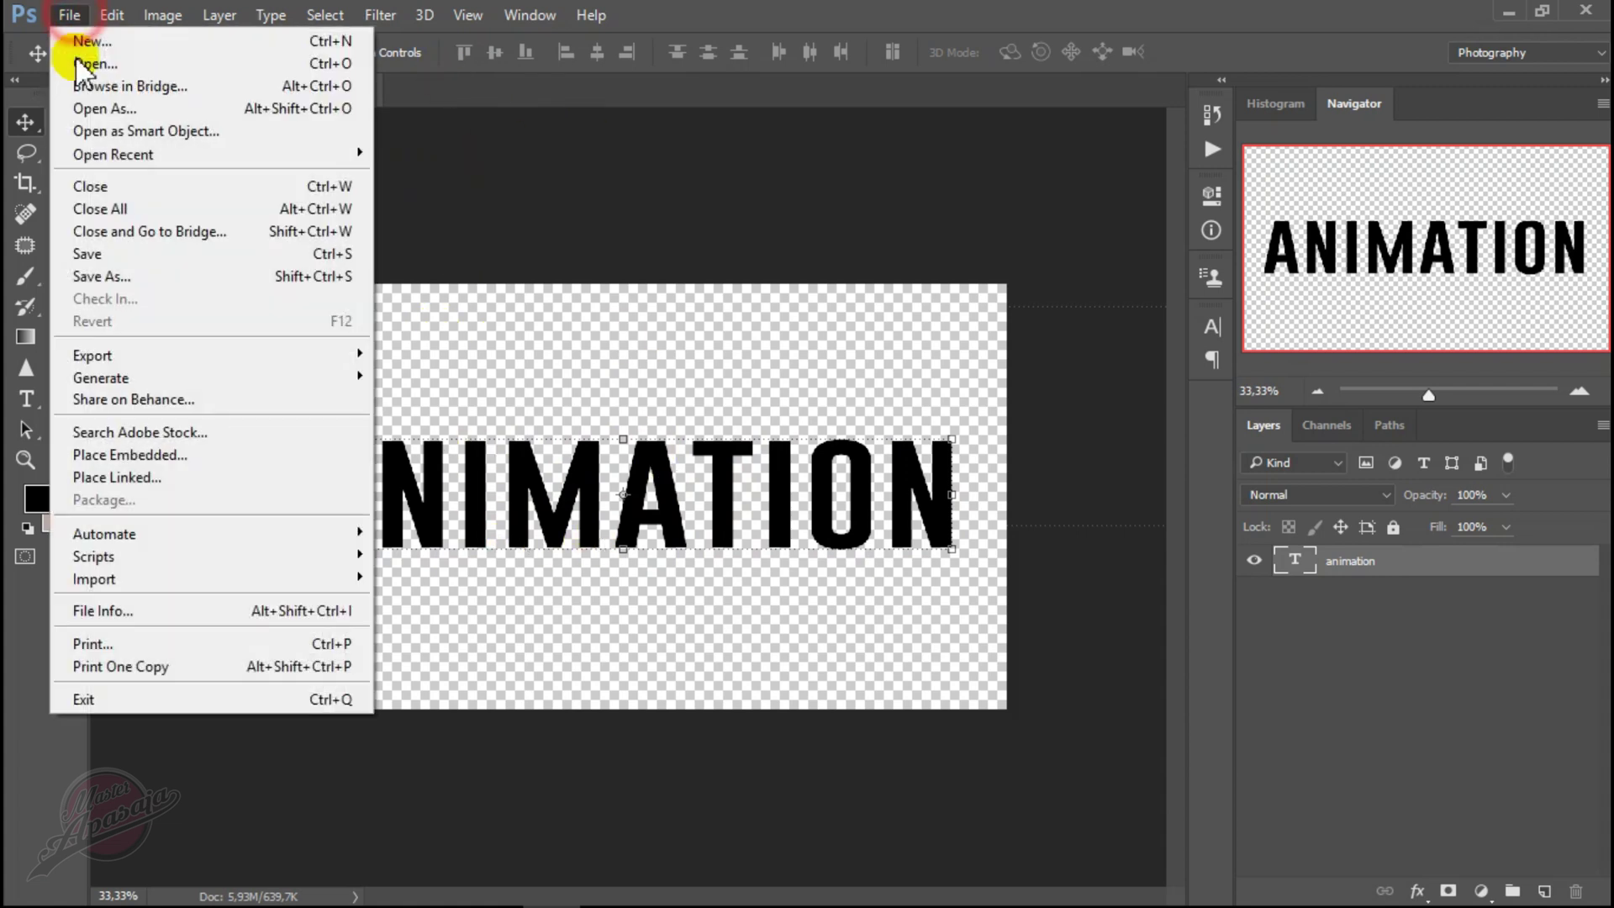
- Save the image as PNG animasi01 in Saved Pictures, accepting the PNG options
click(173, 253)
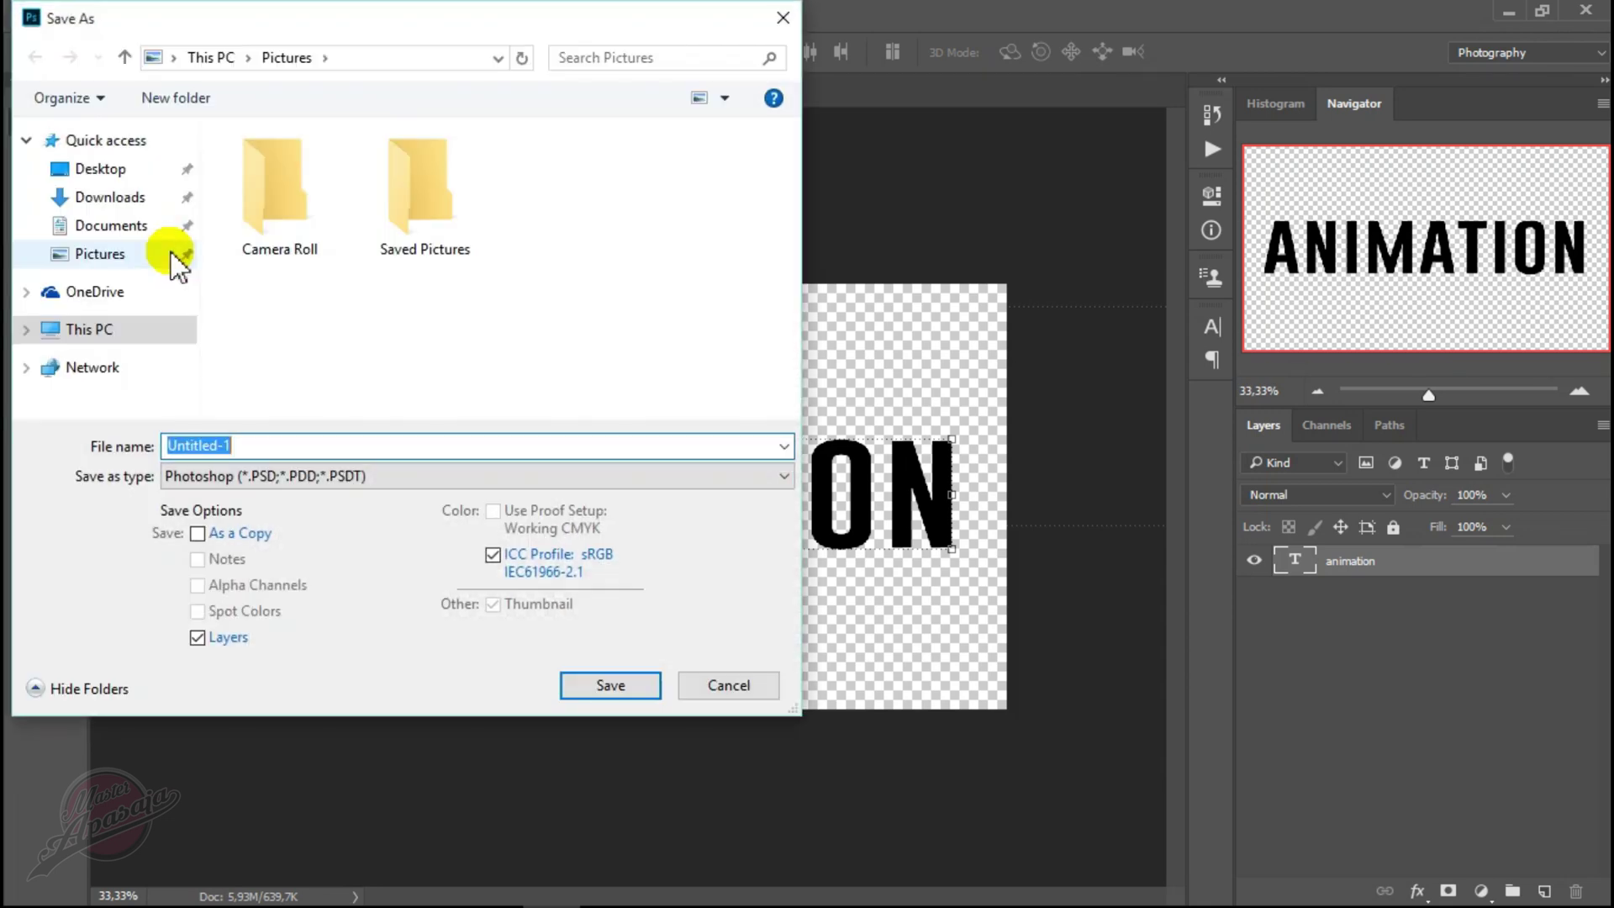
click(437, 483)
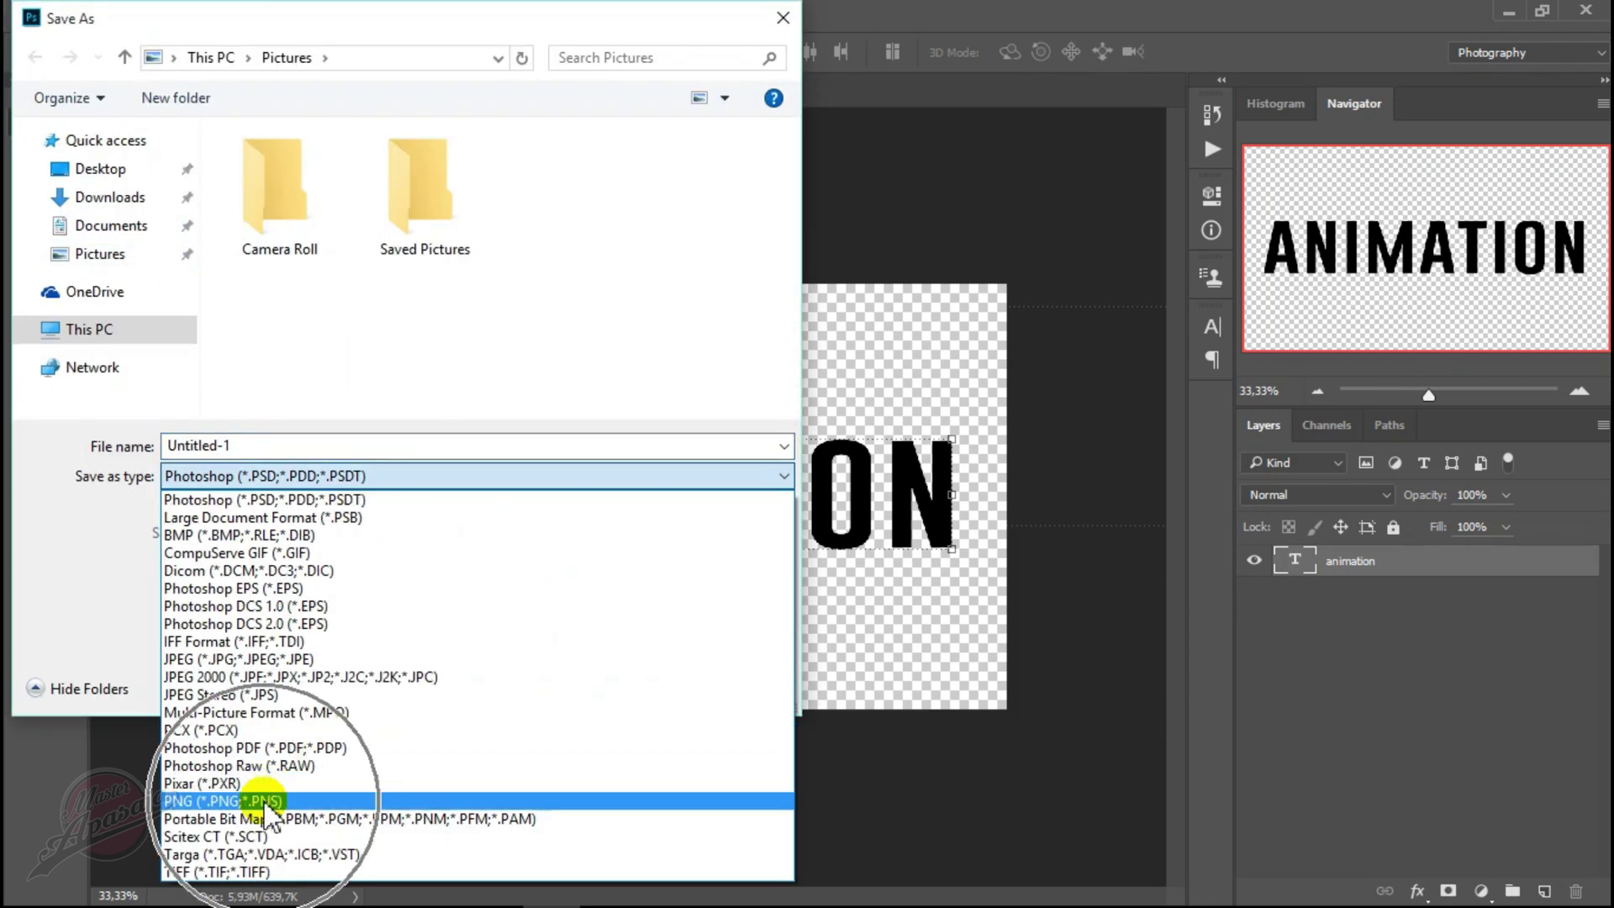
click(570, 312)
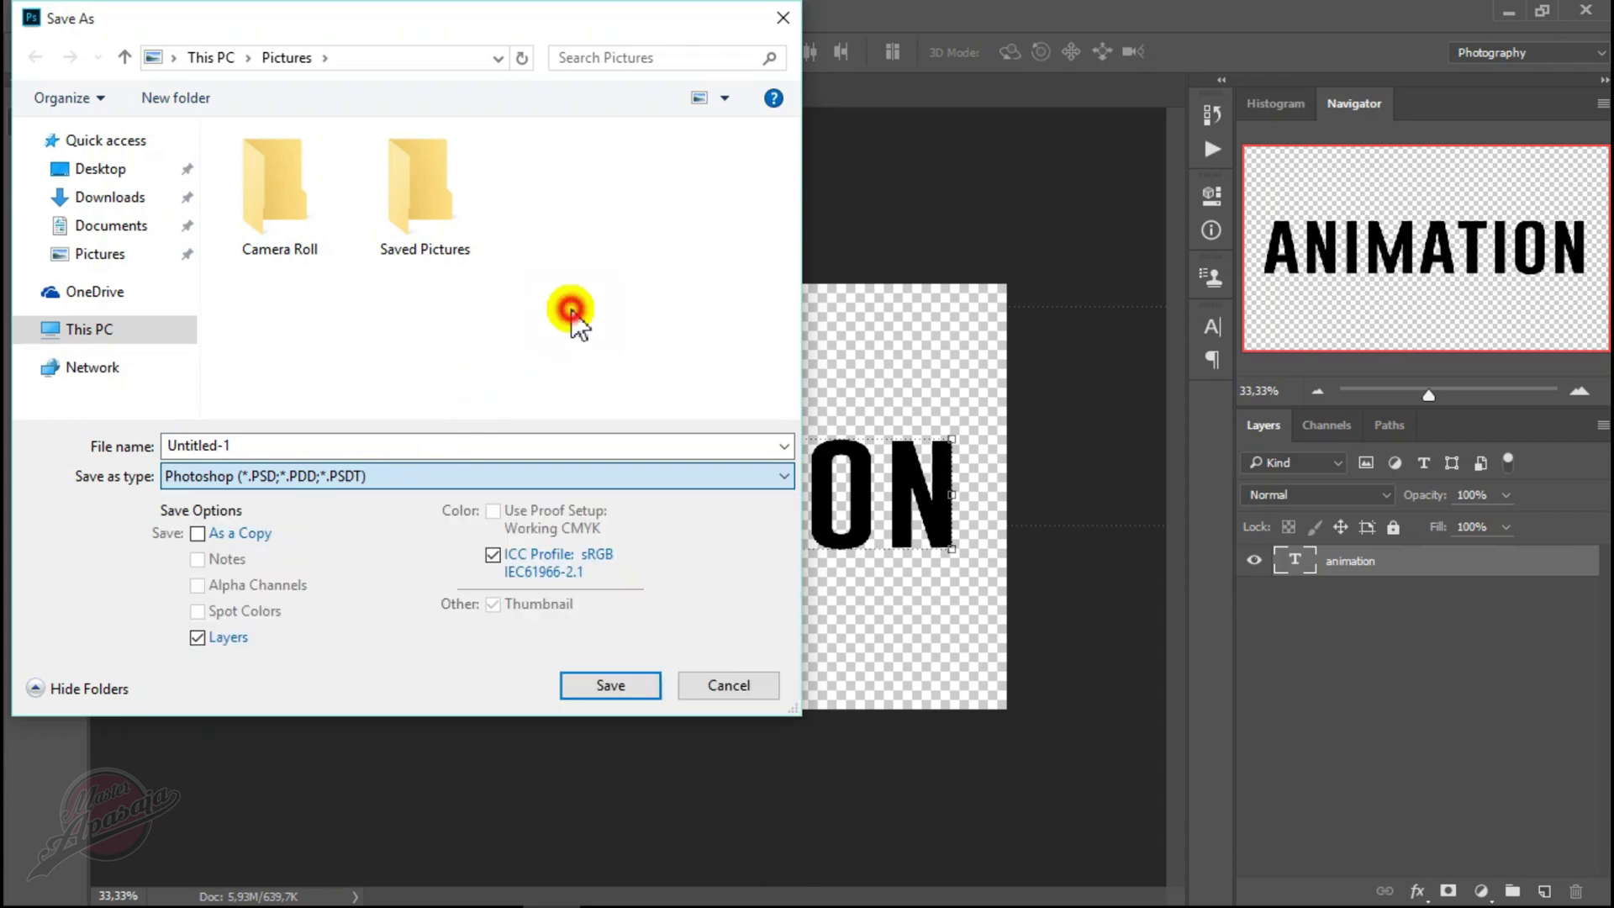
double_click(425, 235)
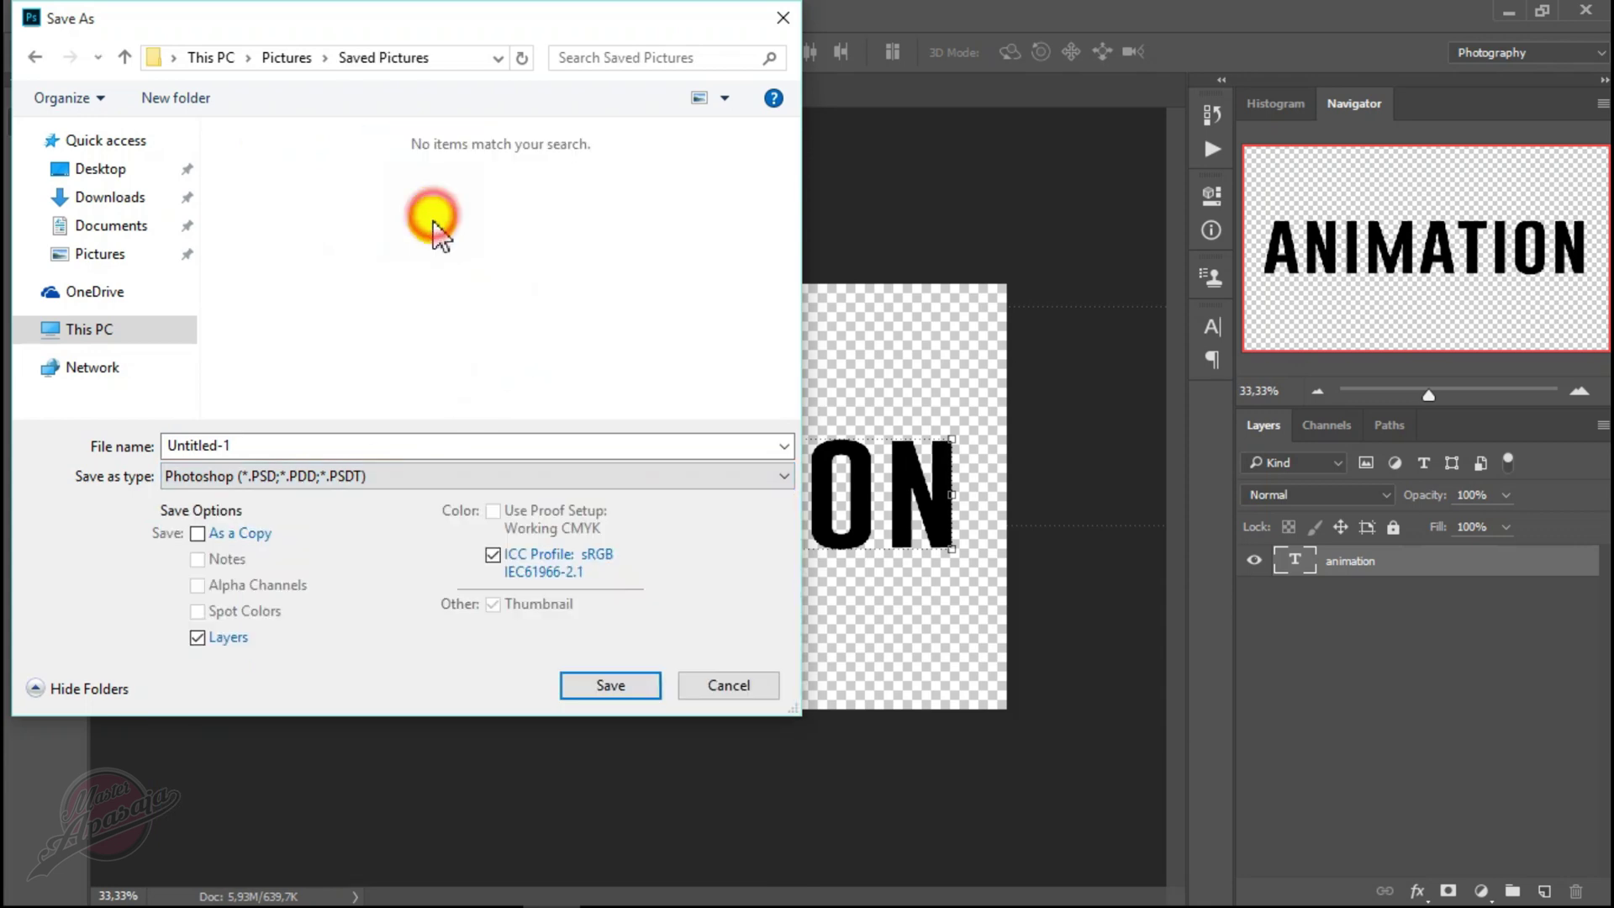
click(345, 474)
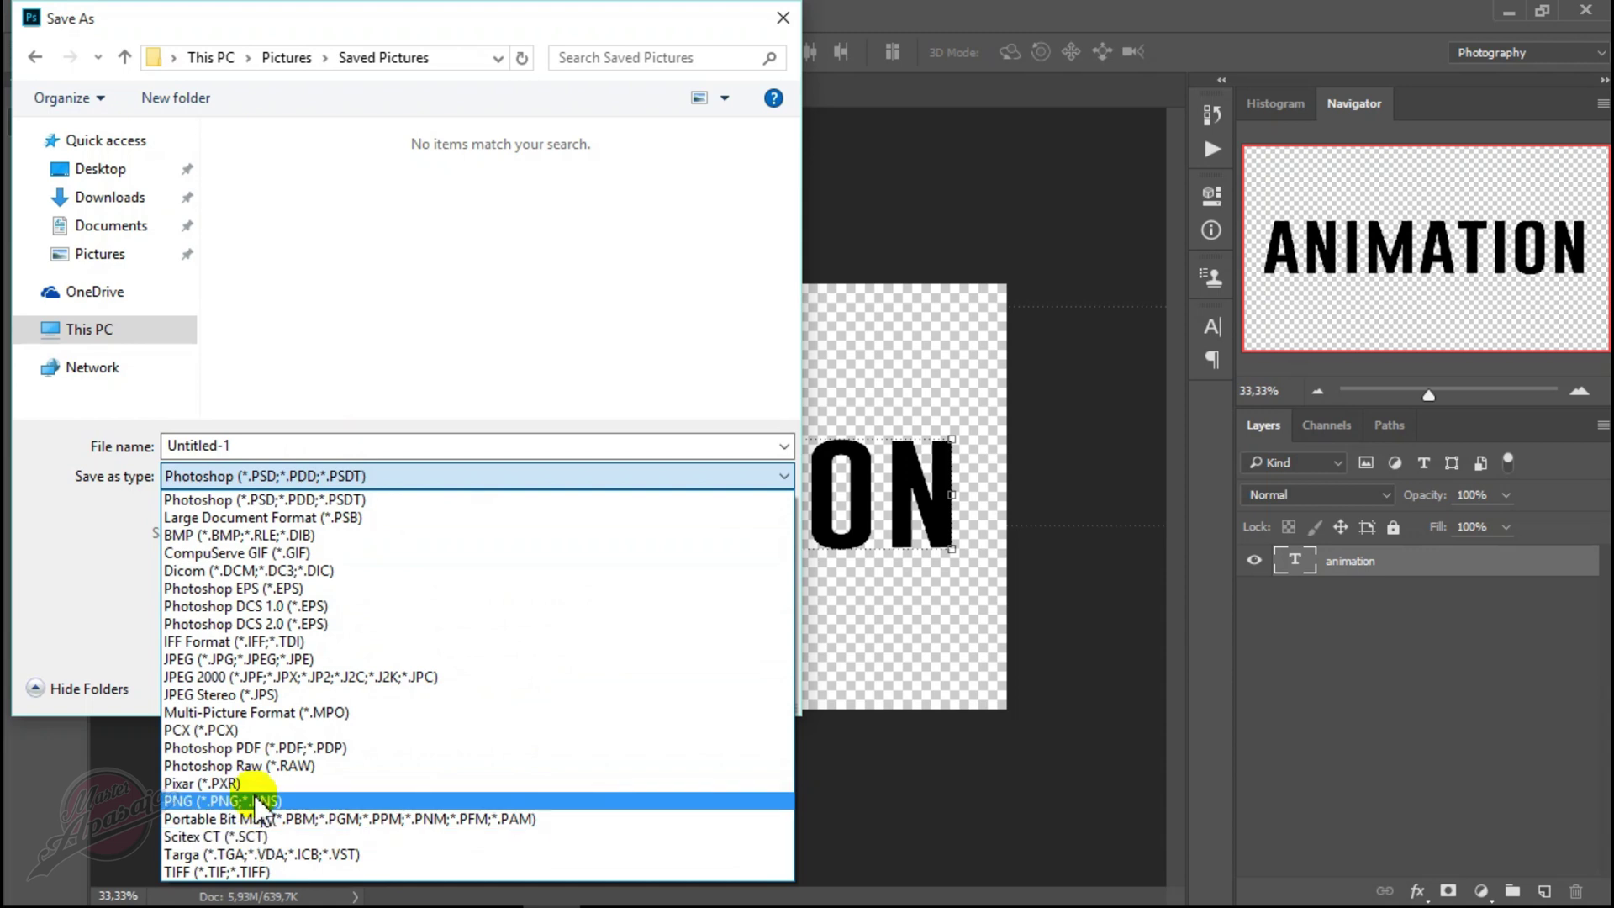
click(252, 802)
click(252, 803)
click(274, 443)
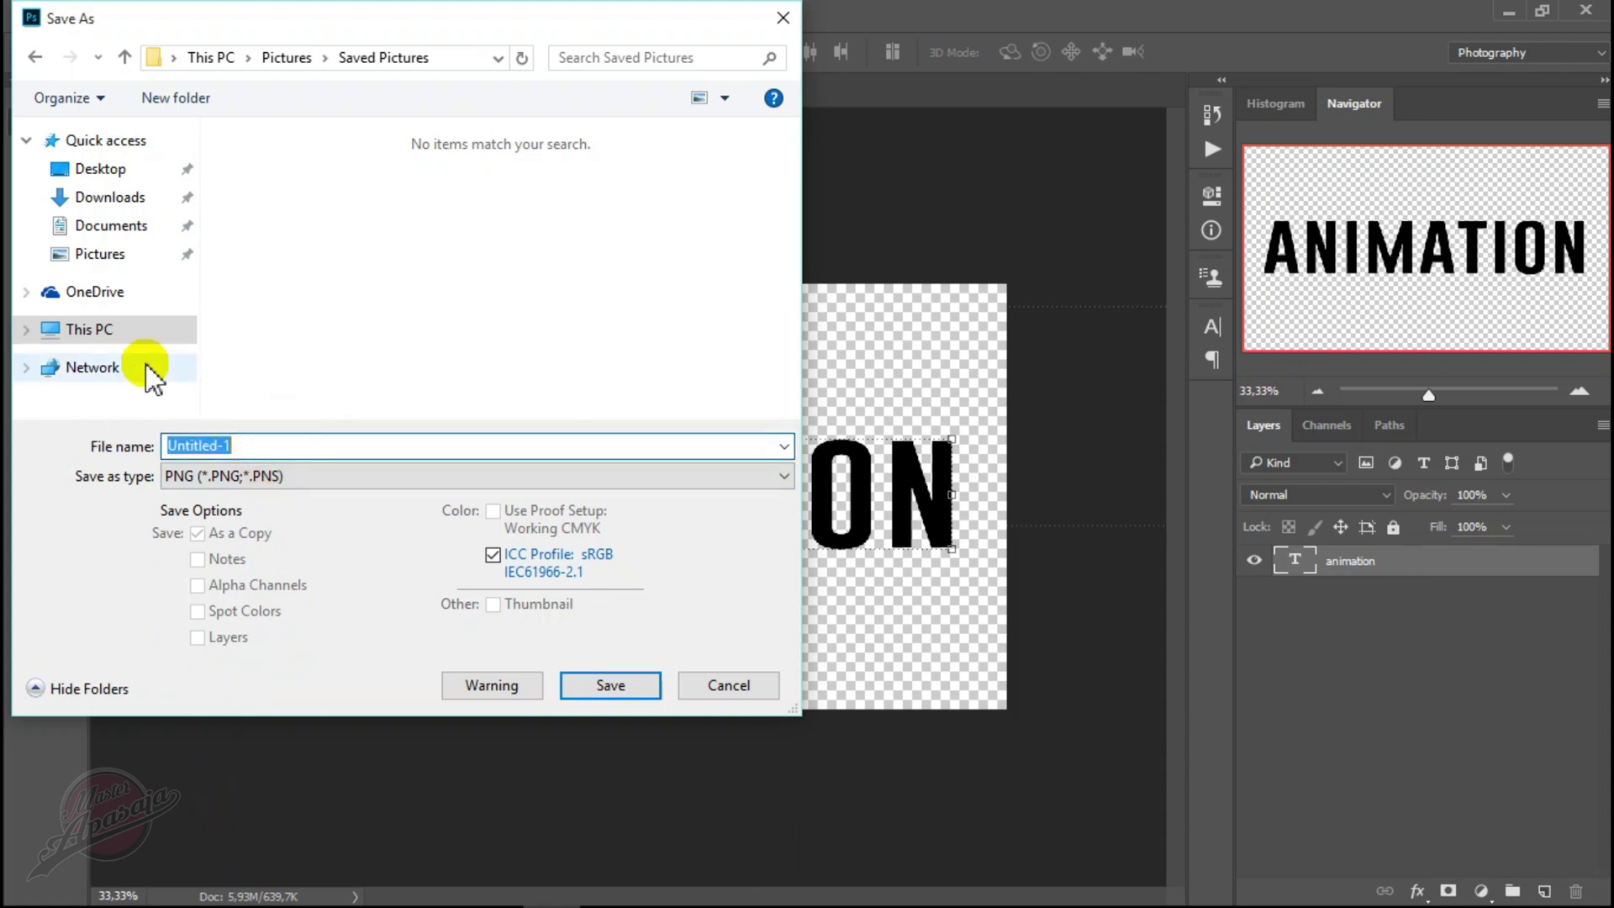
text(animasi01)
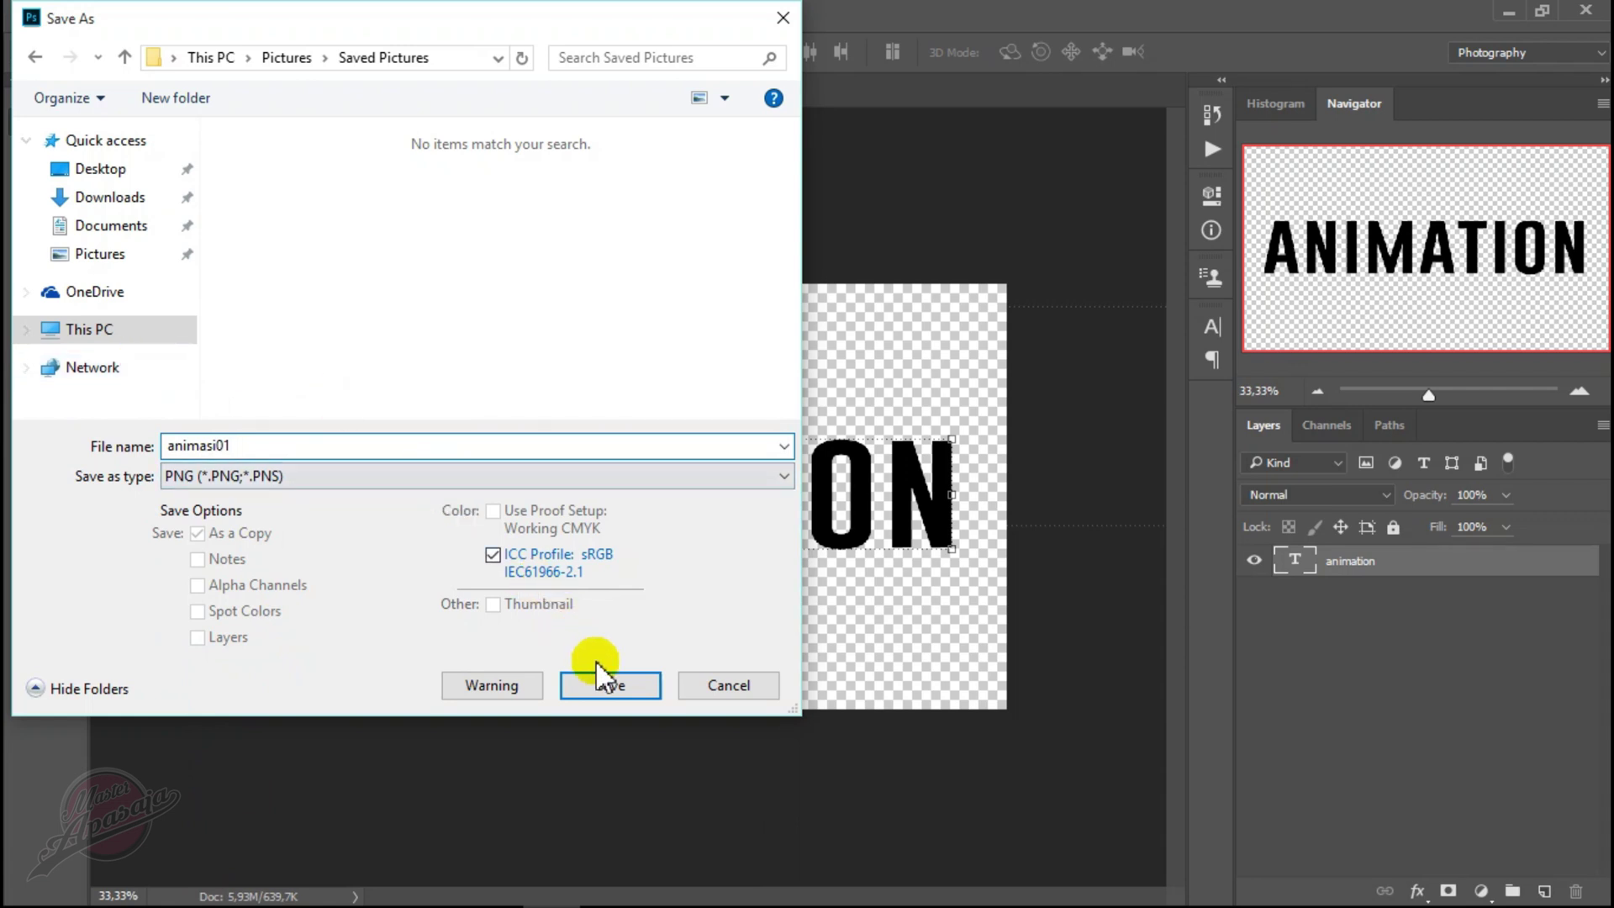
click(627, 691)
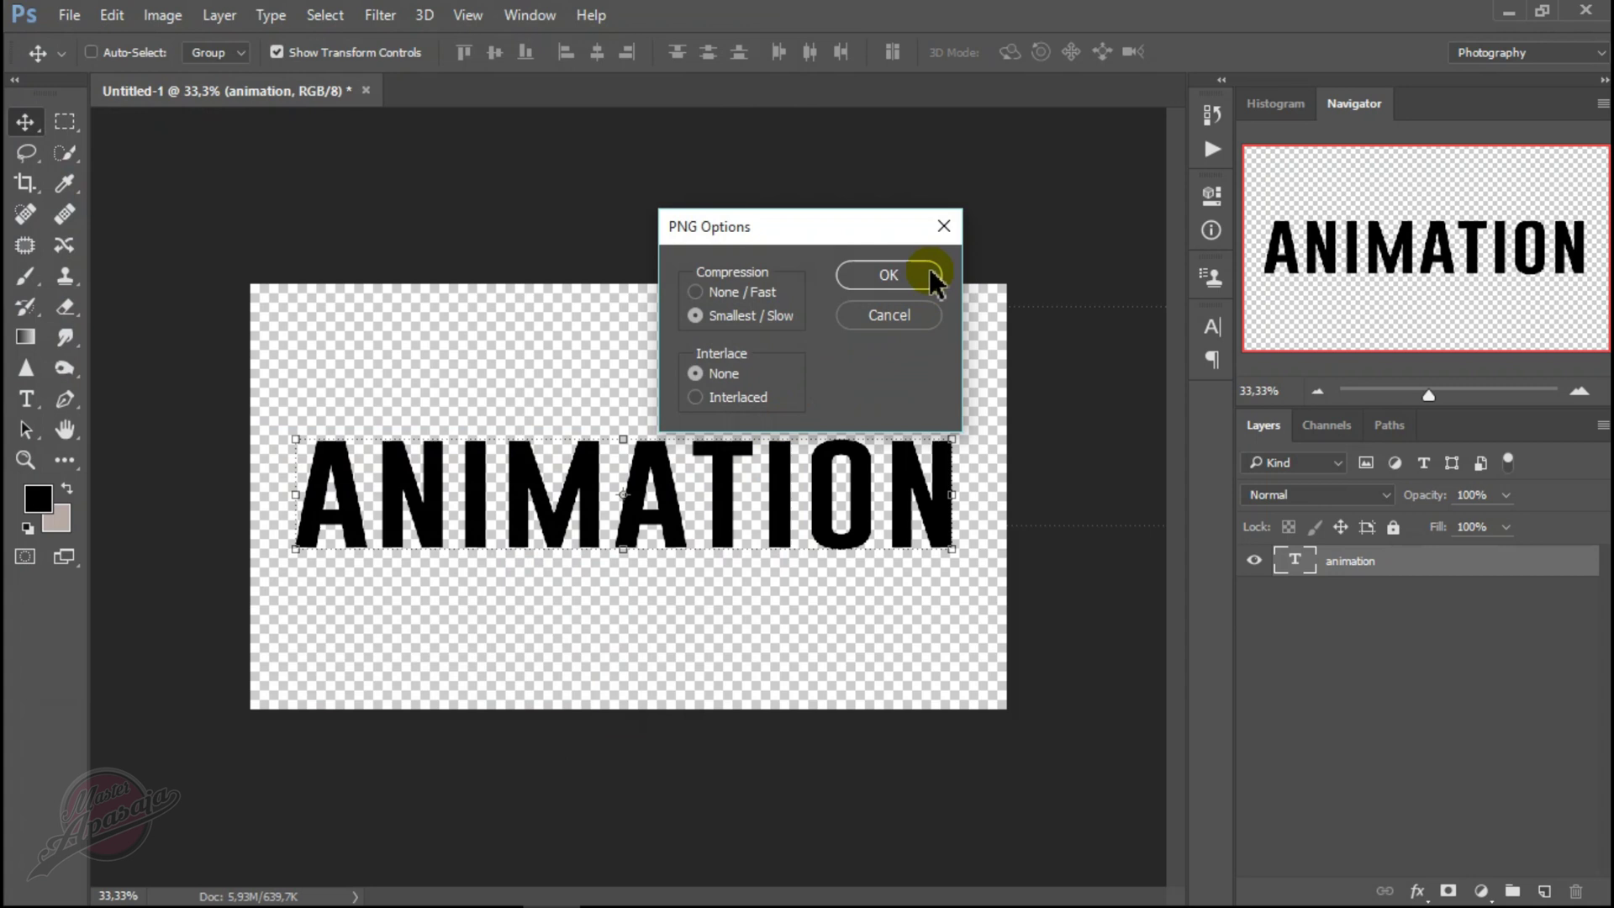
click(929, 275)
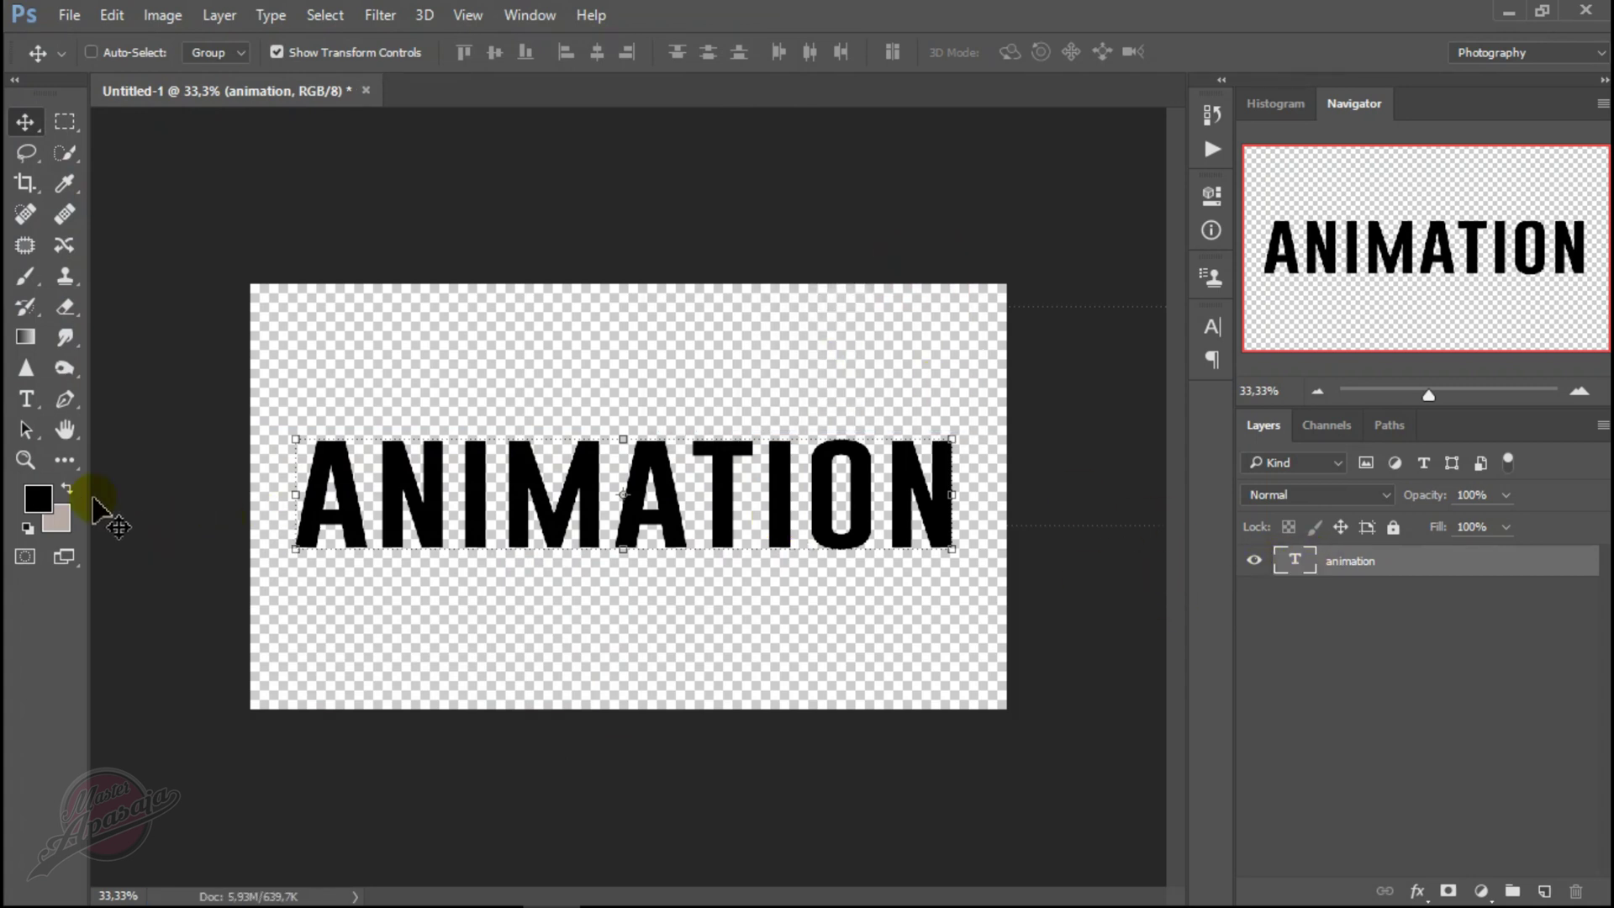
- Duplicate the animation text layer as an animation copy layer
right_click(1359, 563)
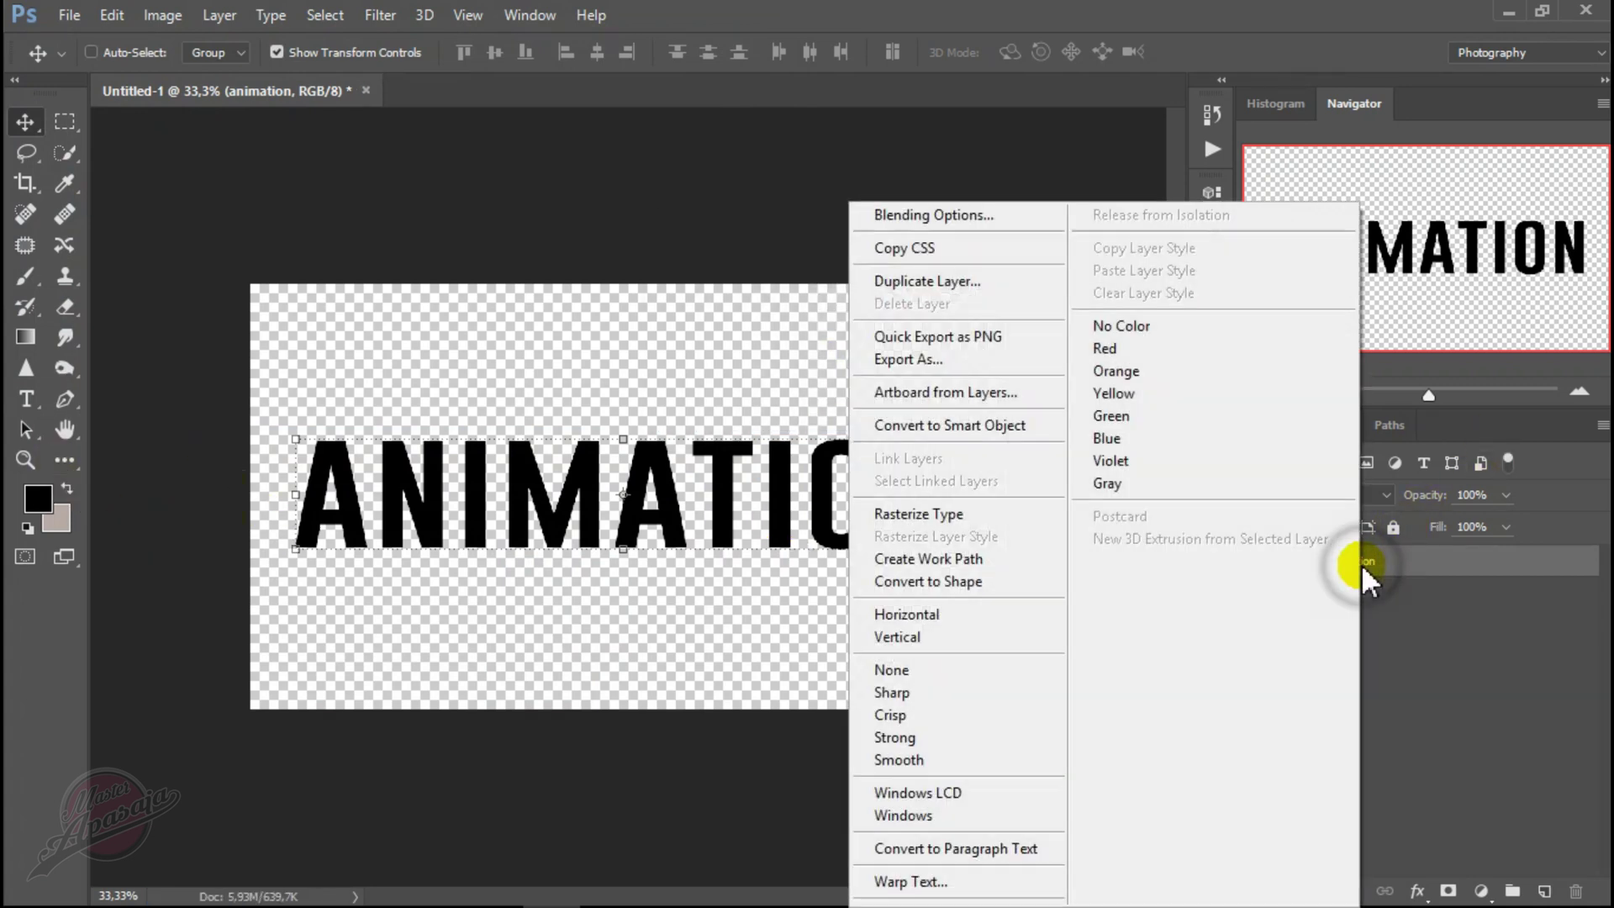
click(980, 286)
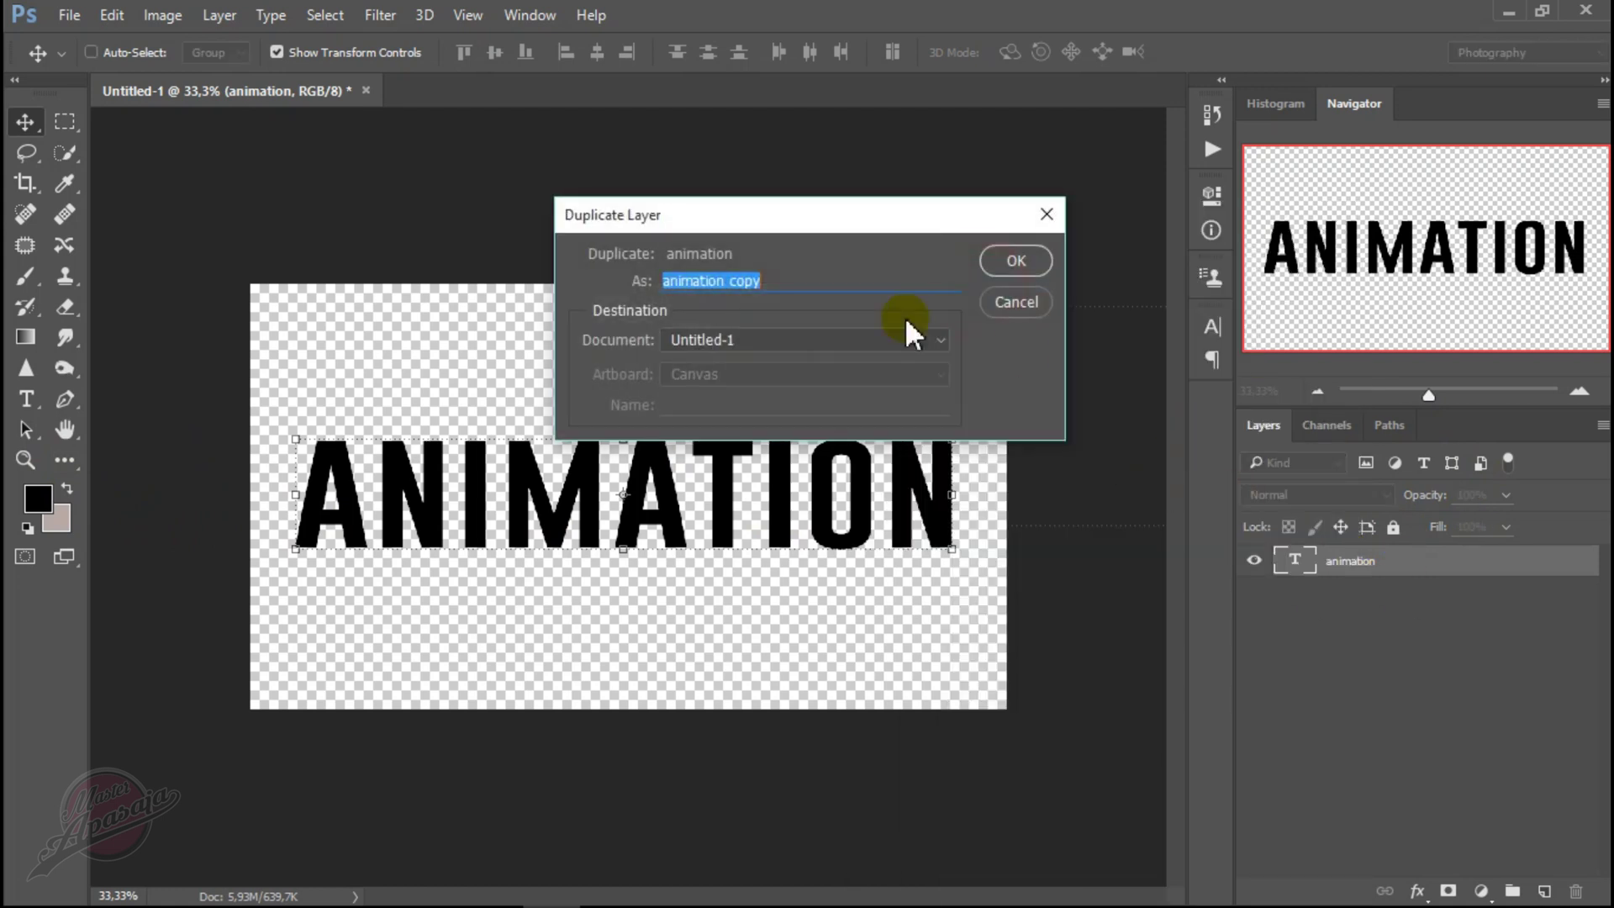
click(1001, 261)
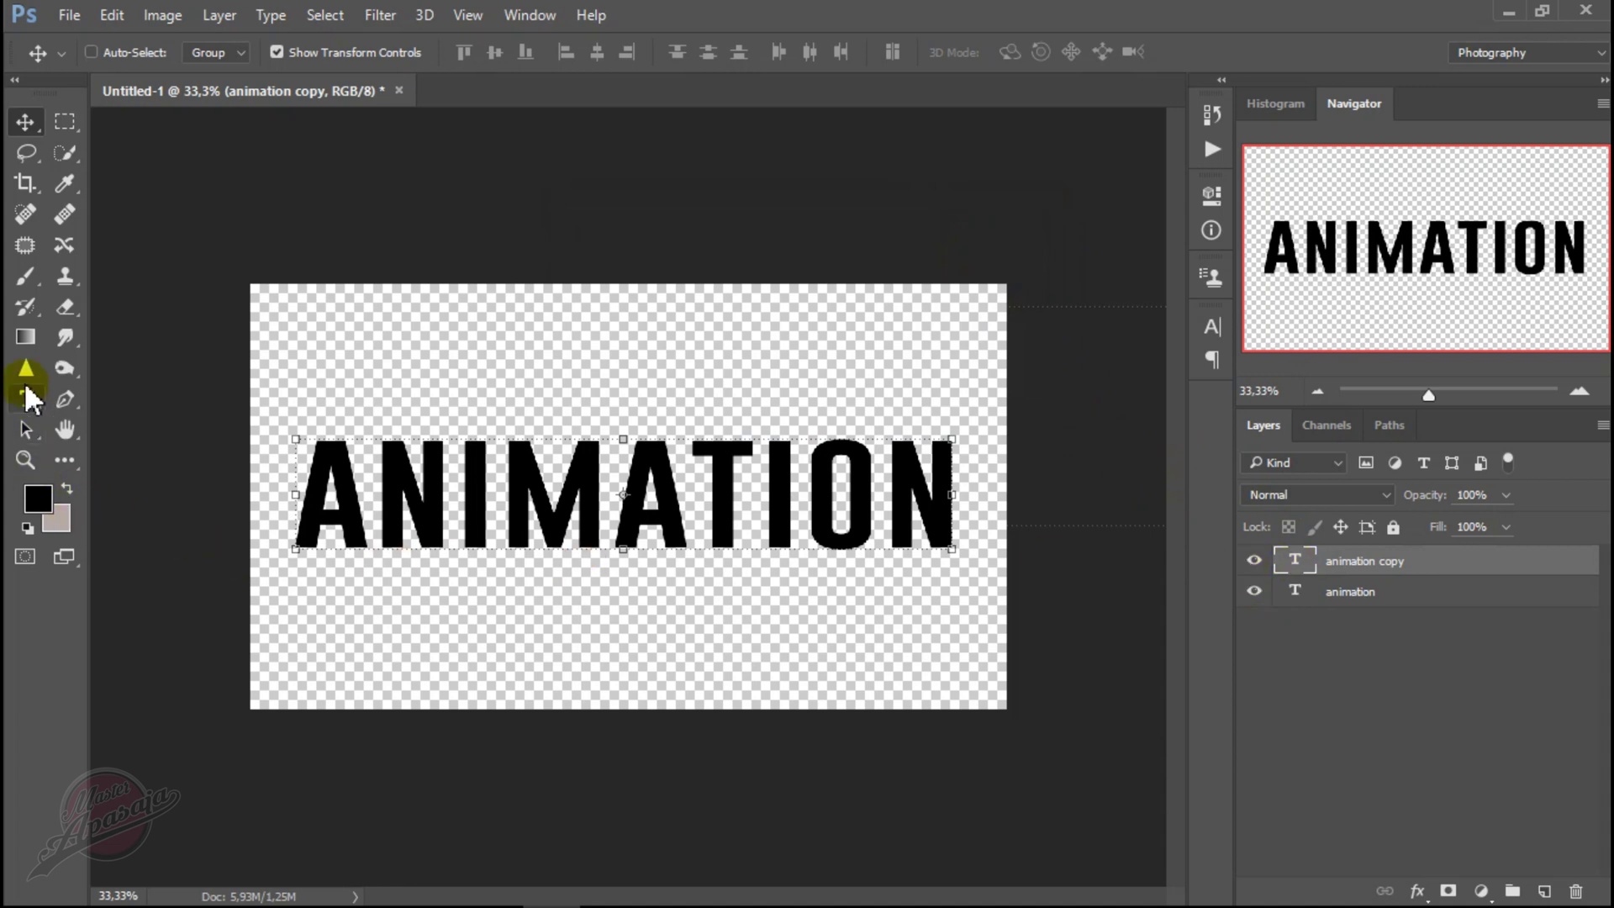
key(ctrl)
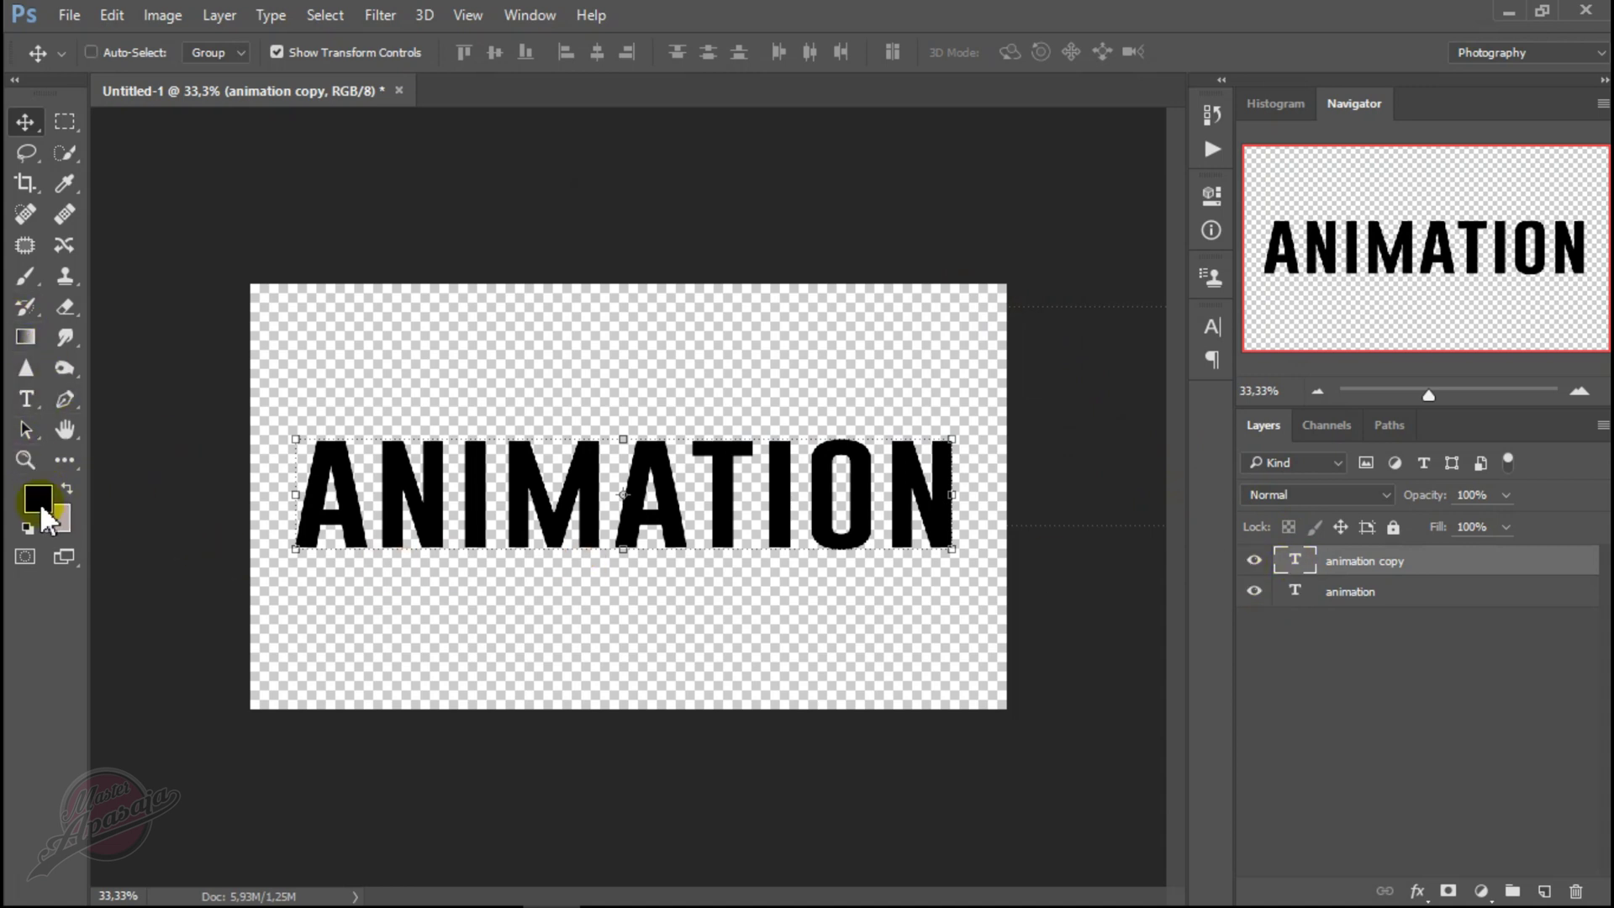
- Recolour all of the copy's ANIMATION text to white (ffffff)
click(26, 400)
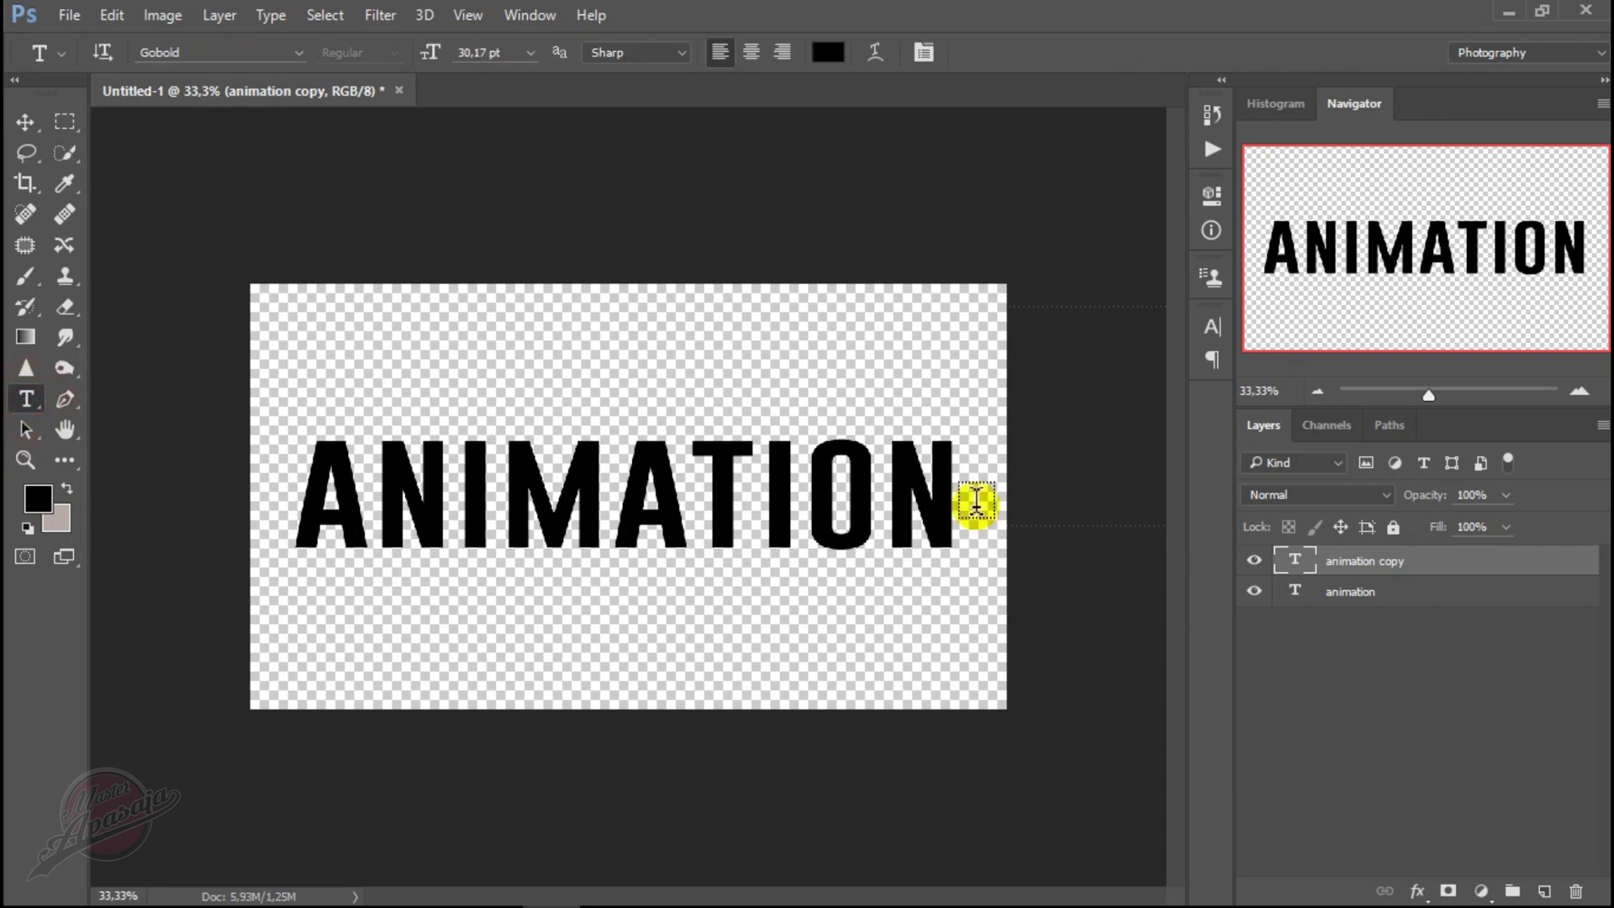
click(932, 484)
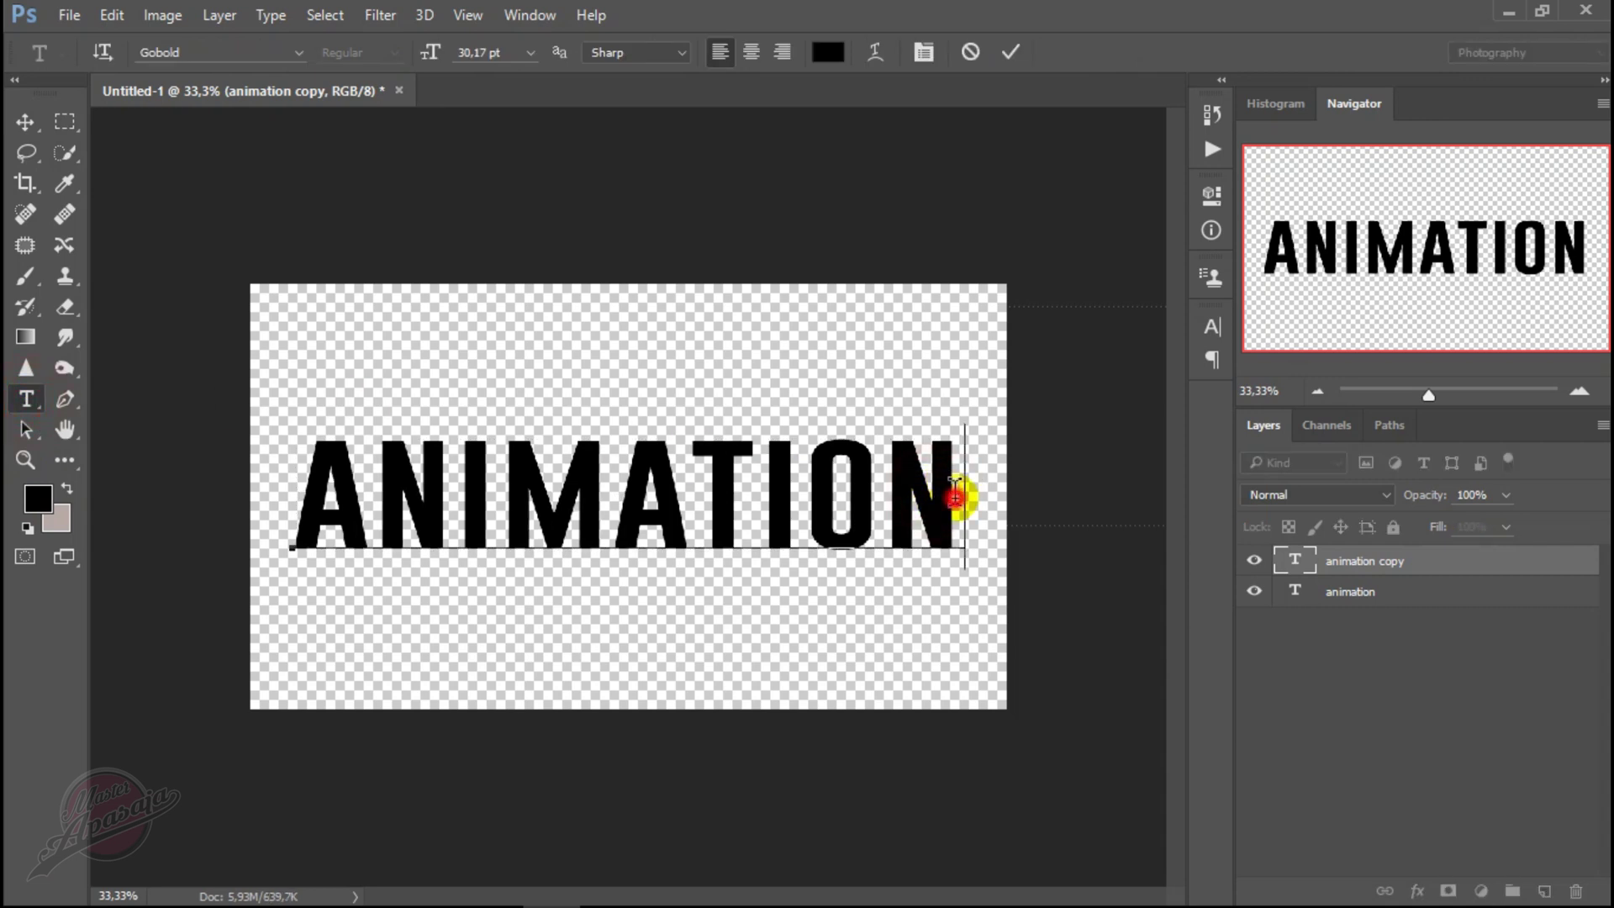
drag(955, 496, 278, 505)
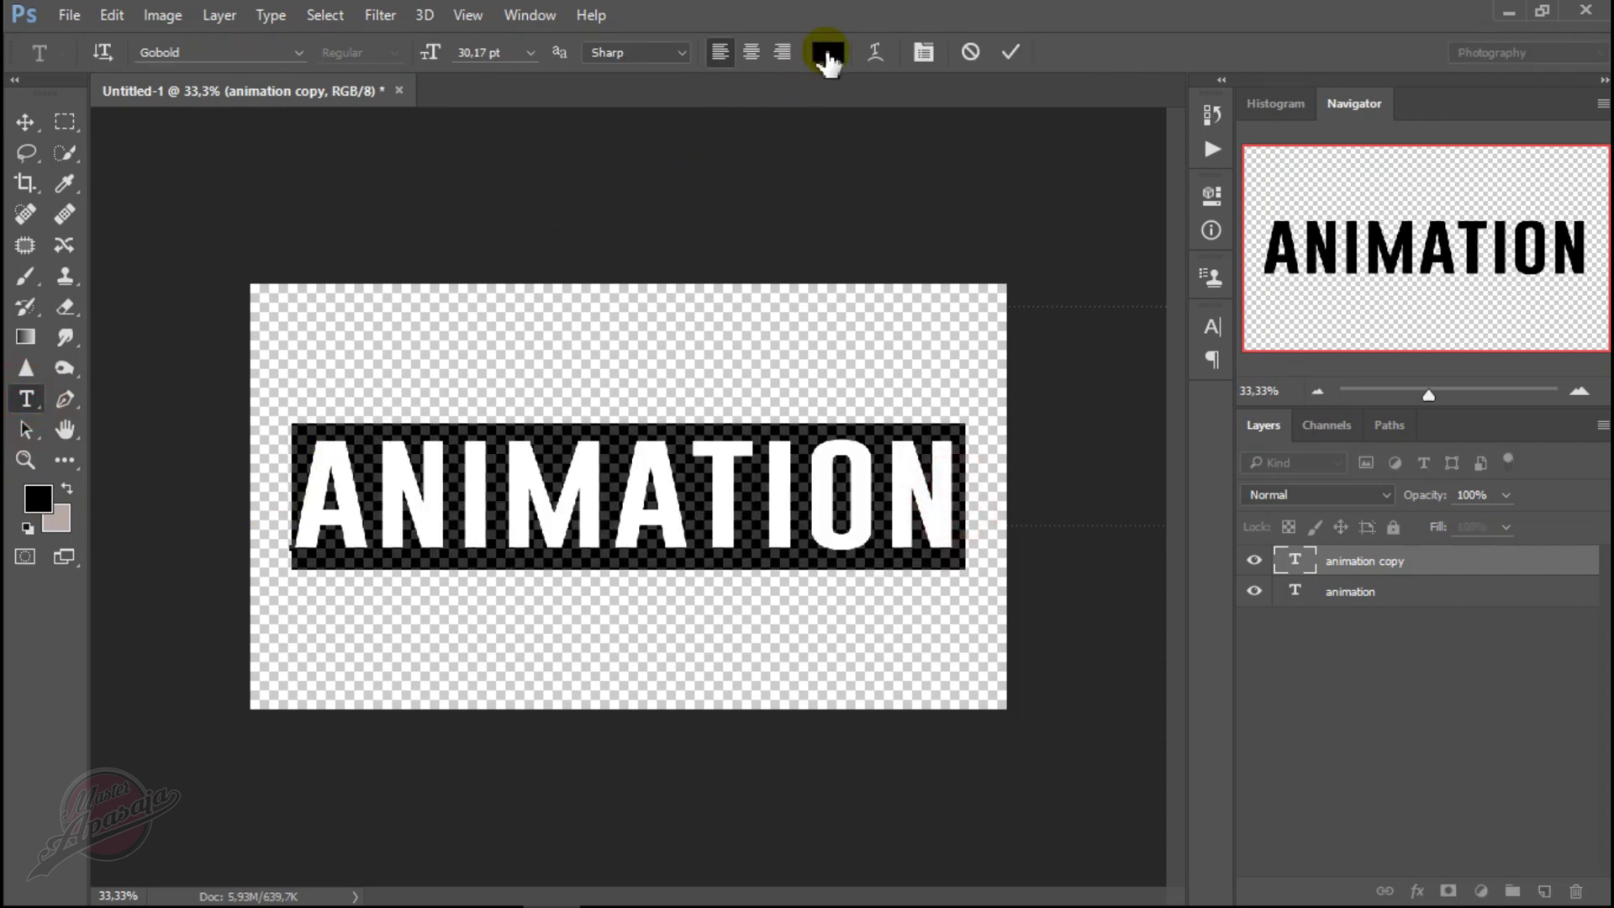
click(826, 52)
drag(681, 517, 620, 443)
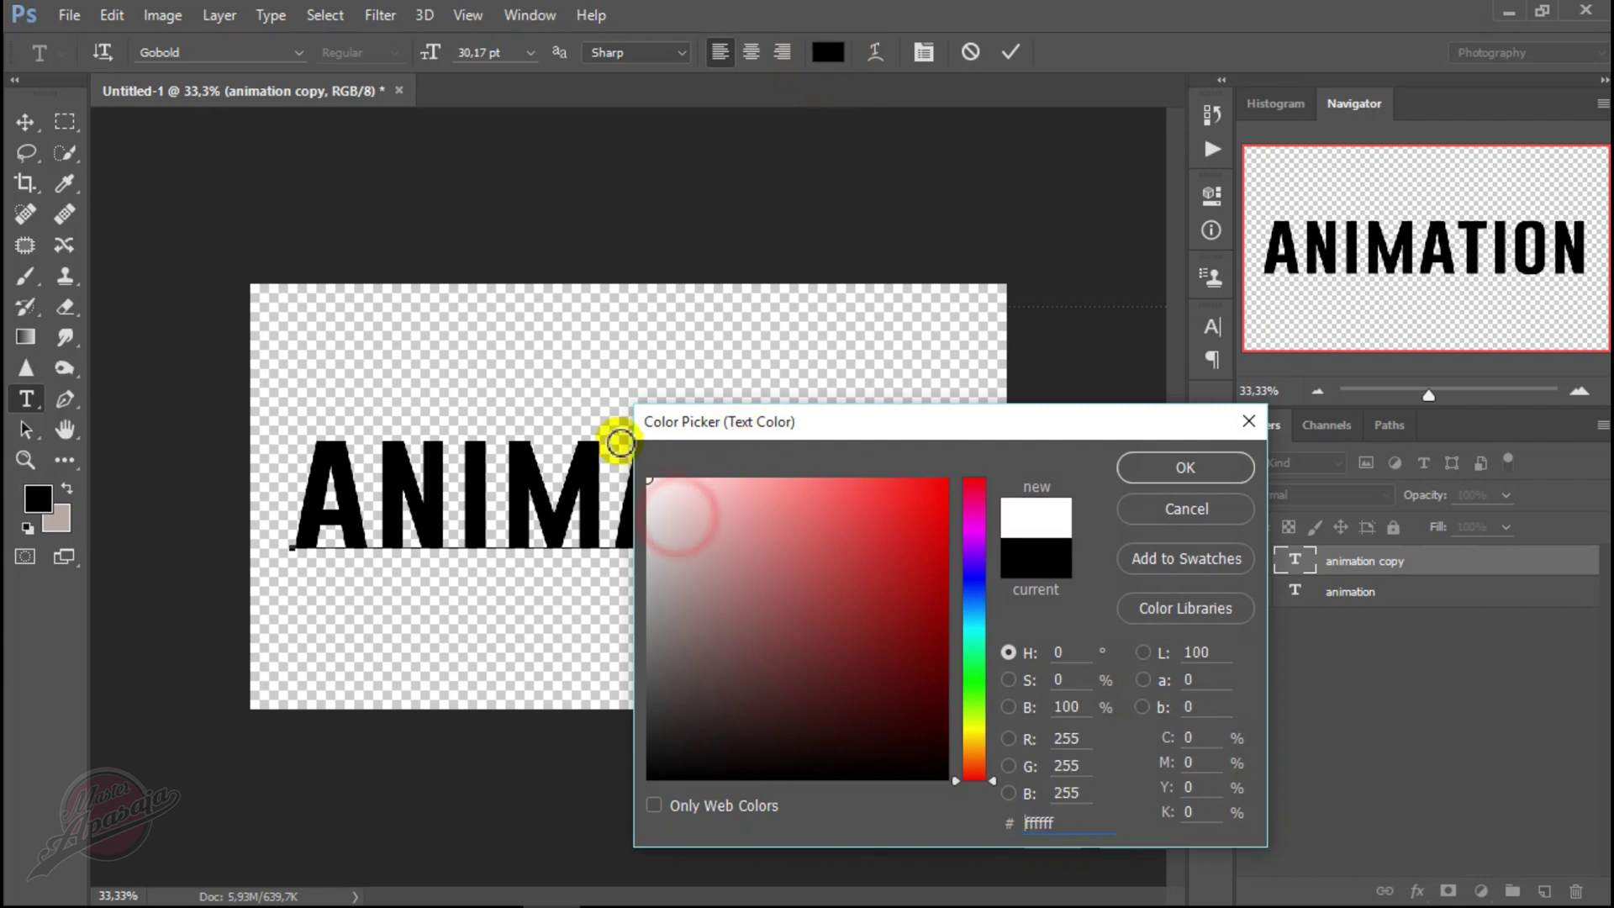
click(1187, 465)
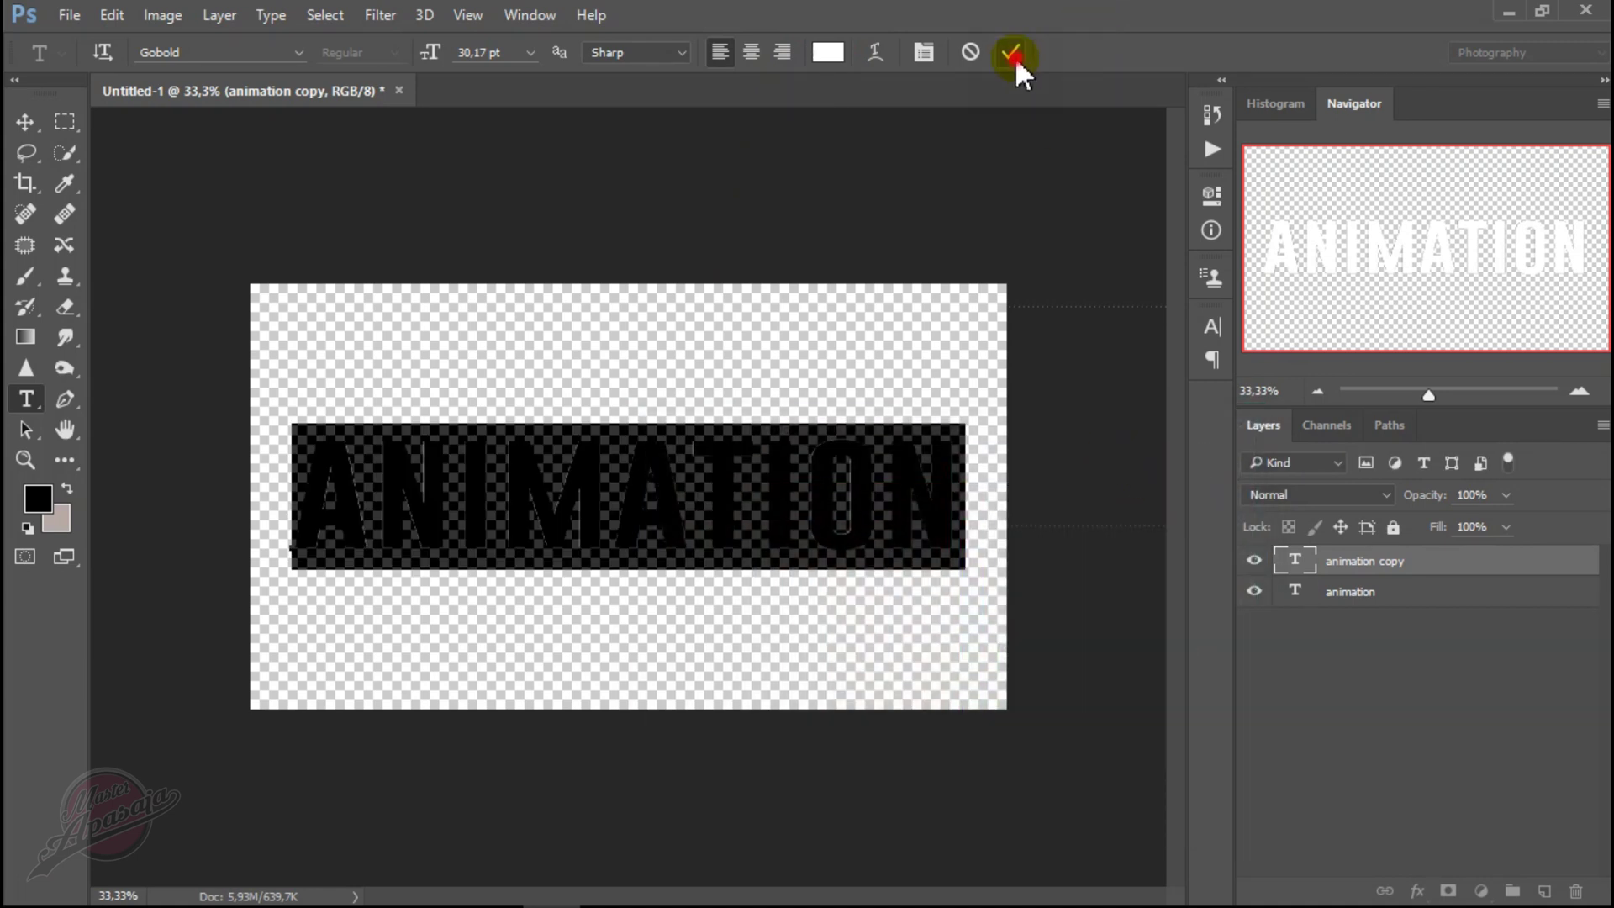
click(1013, 57)
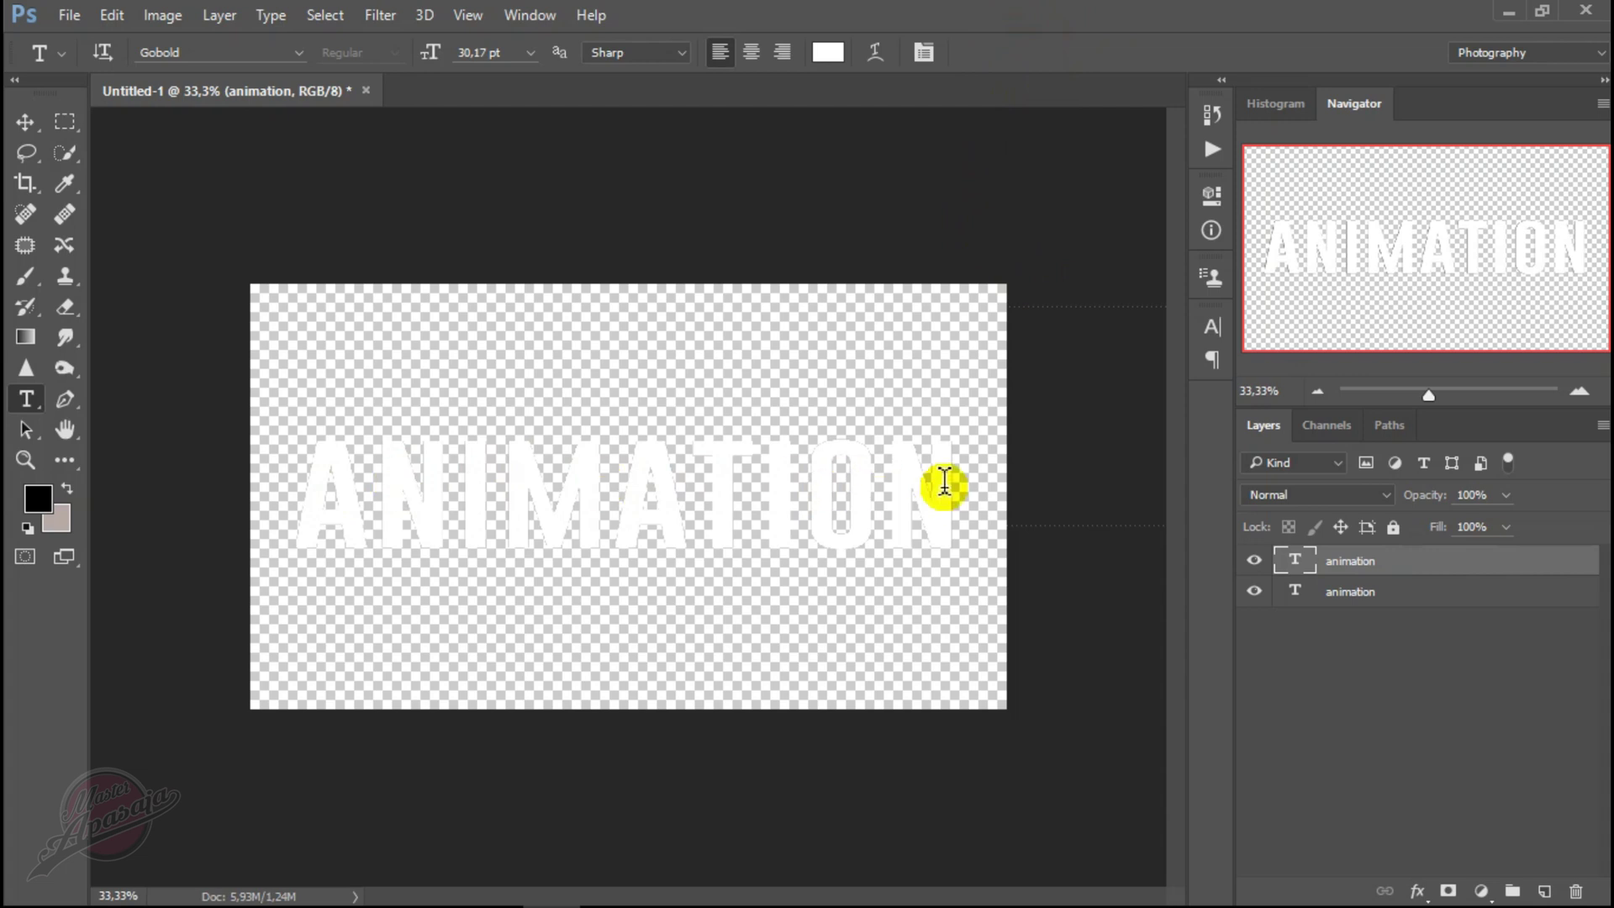
- Start a Save As under the new name, then cancel the Photoshop-format save
click(67, 15)
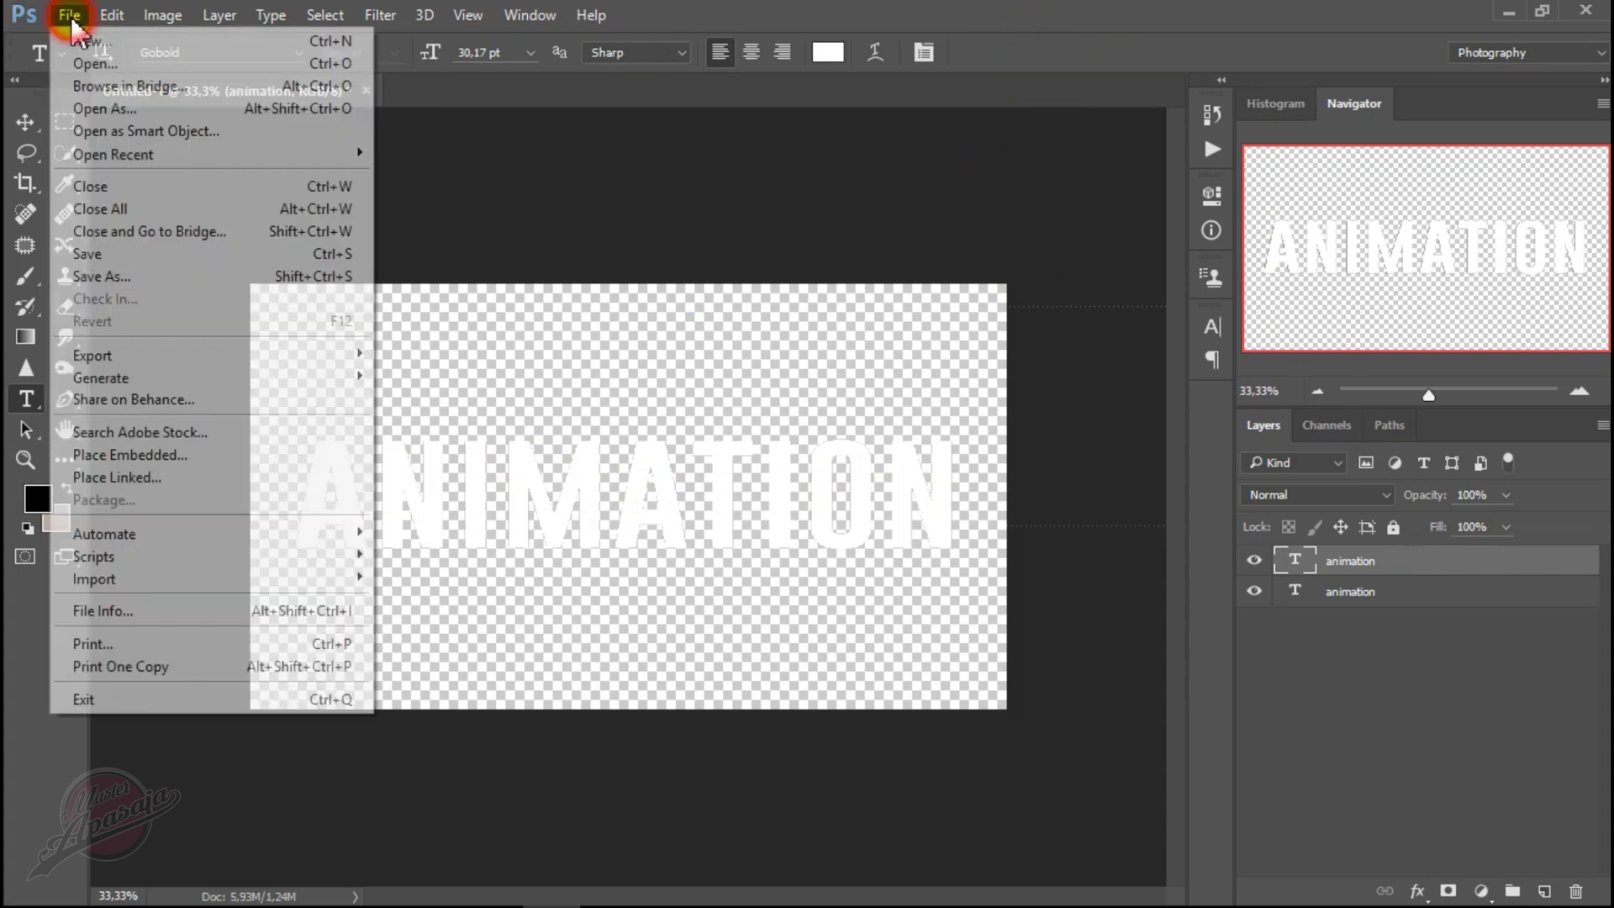
click(119, 277)
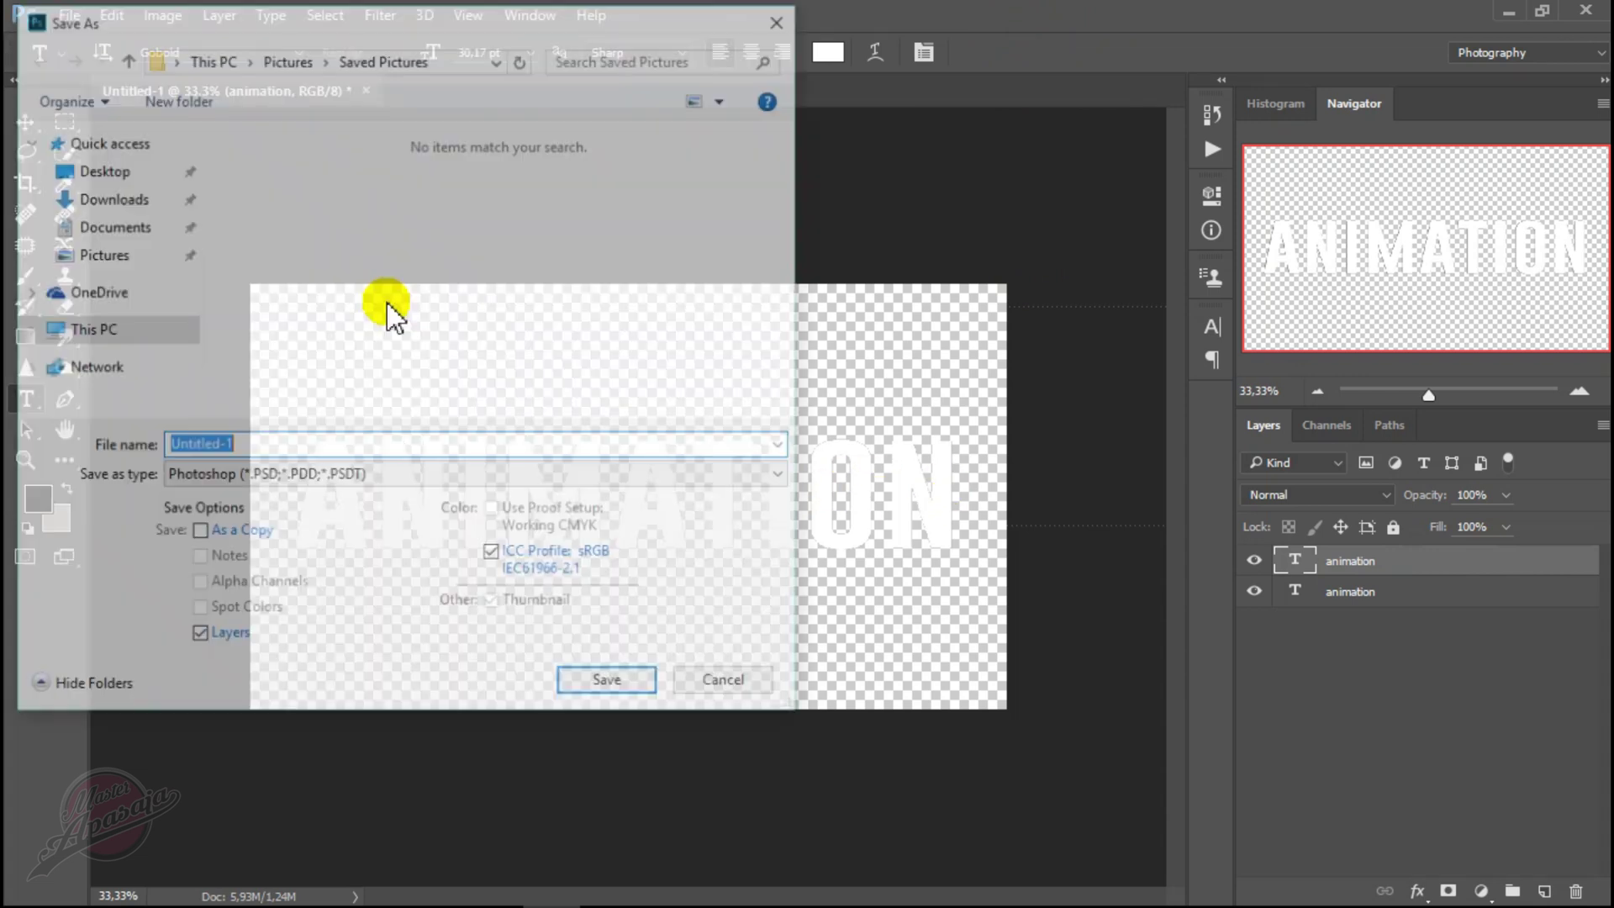
text(a)
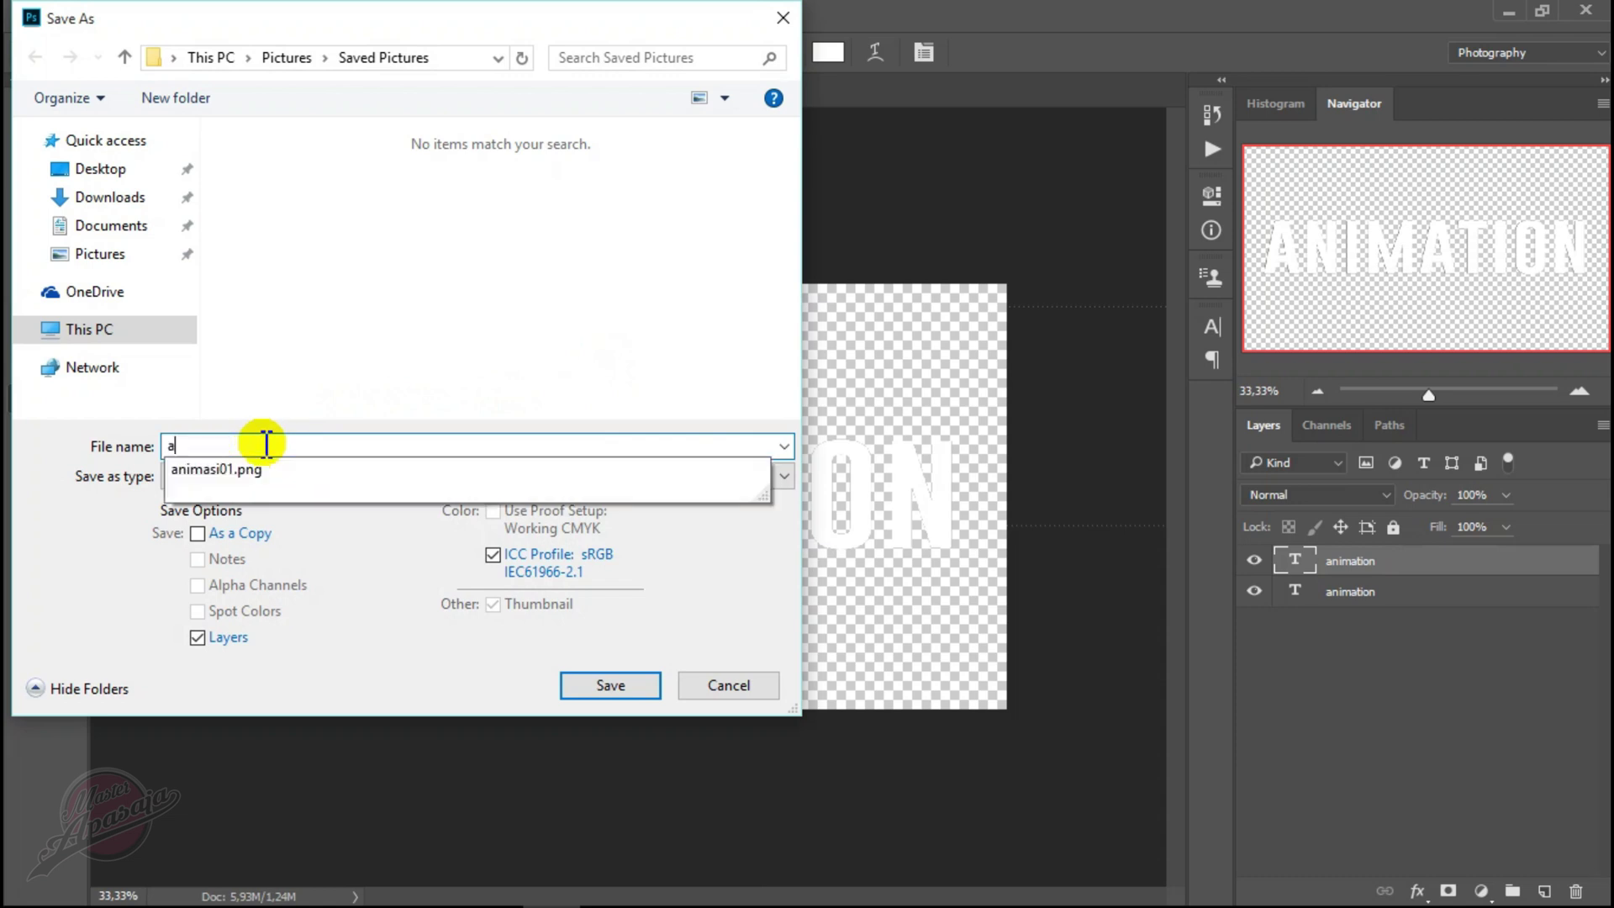
text(nimaso001)
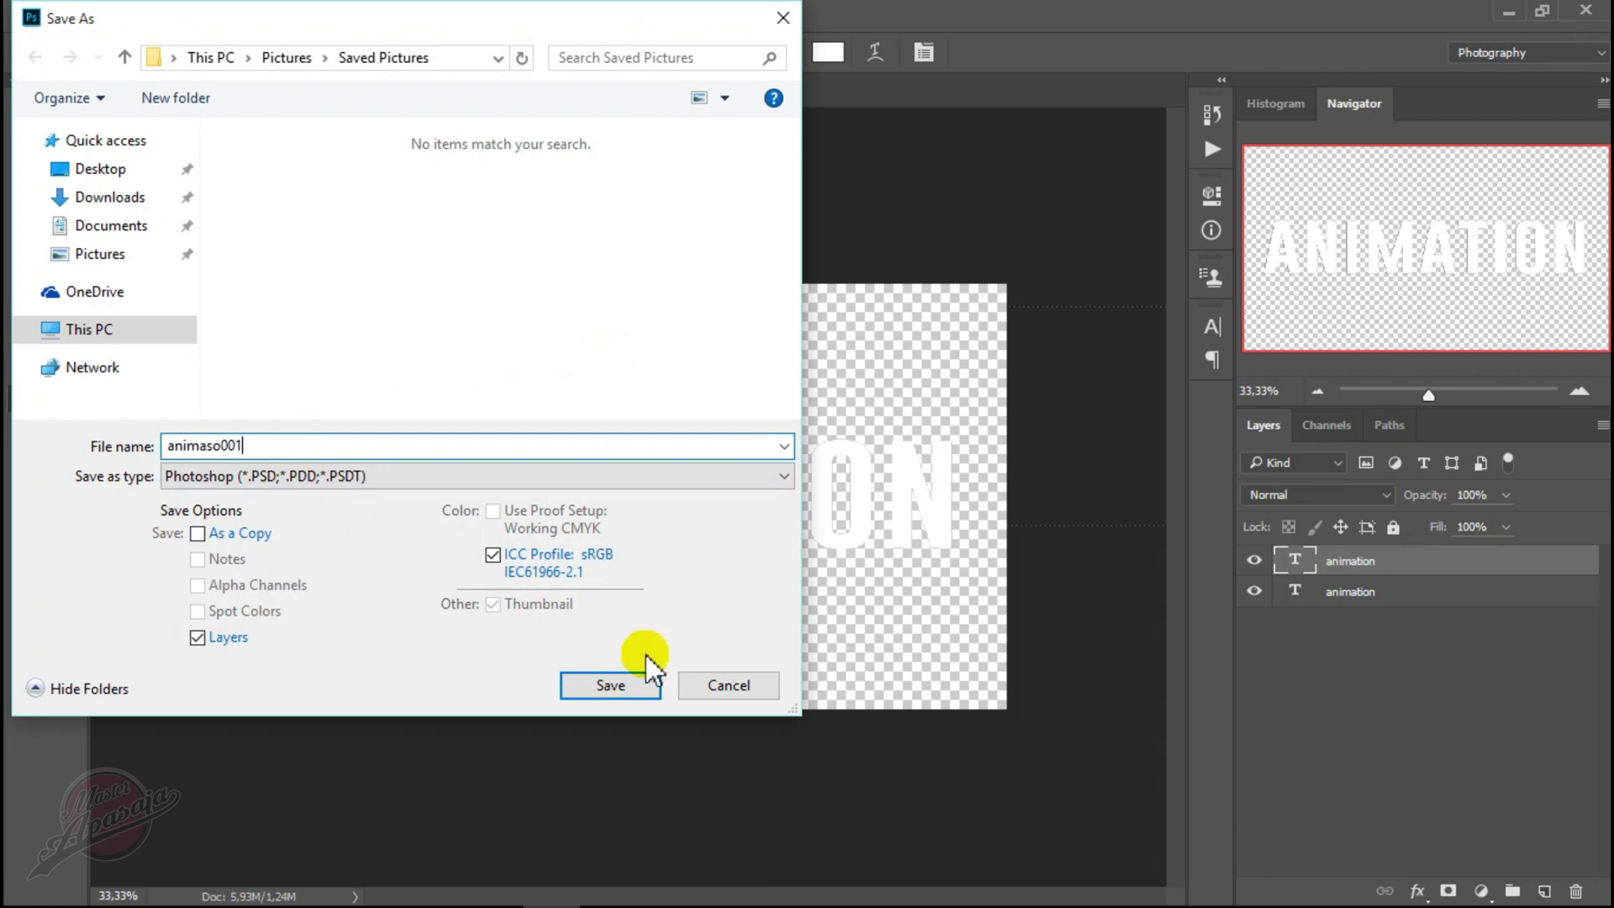
click(616, 685)
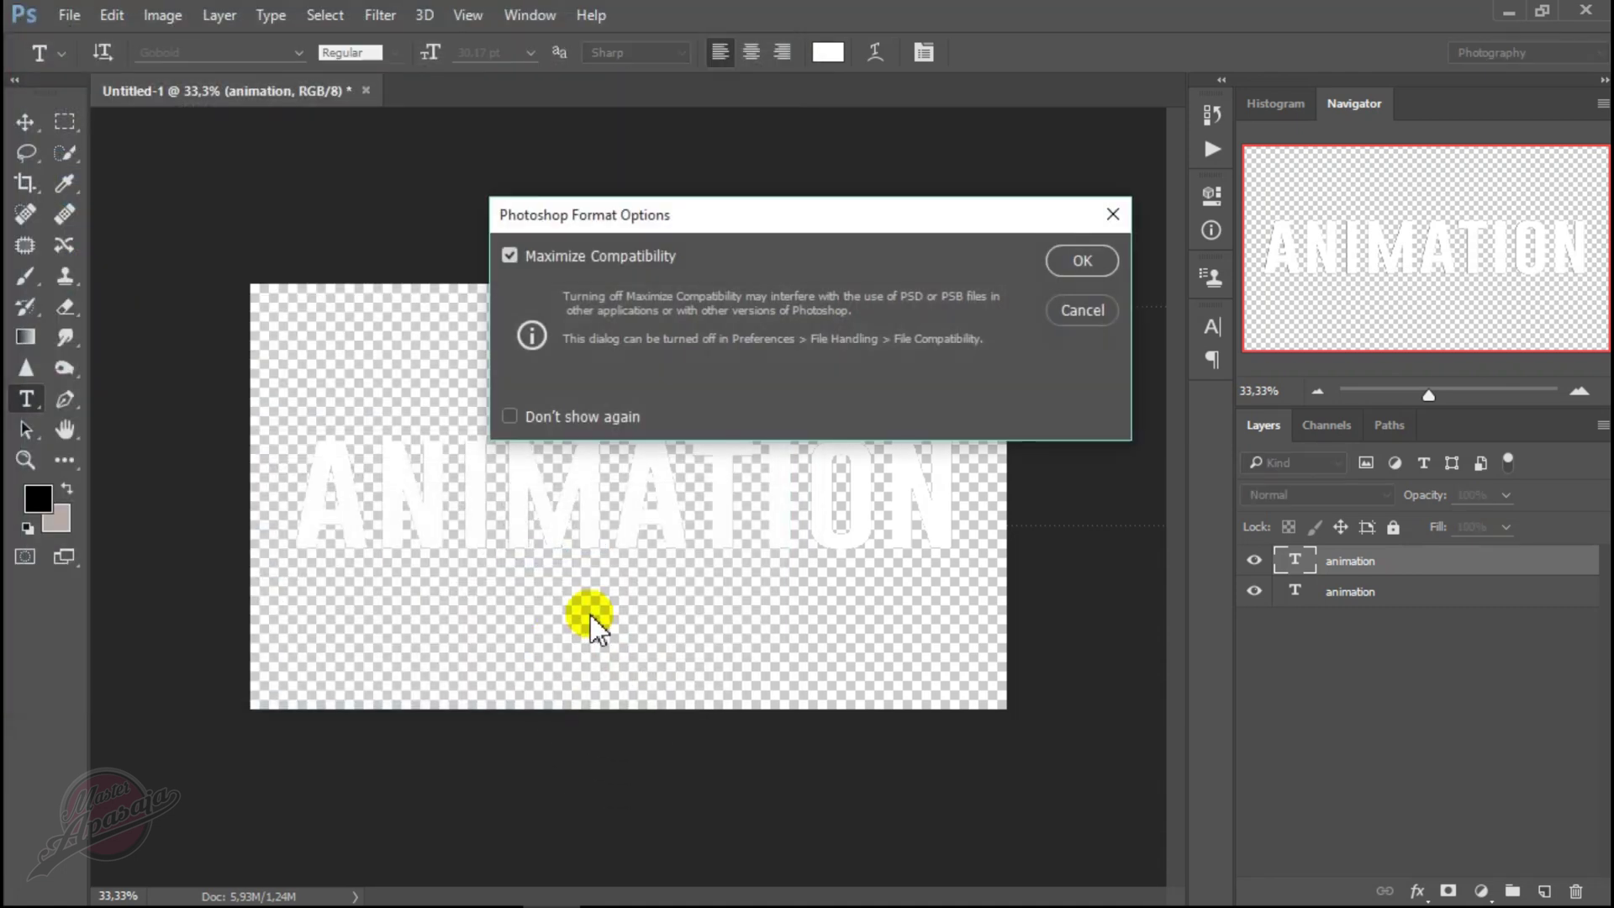
click(1083, 311)
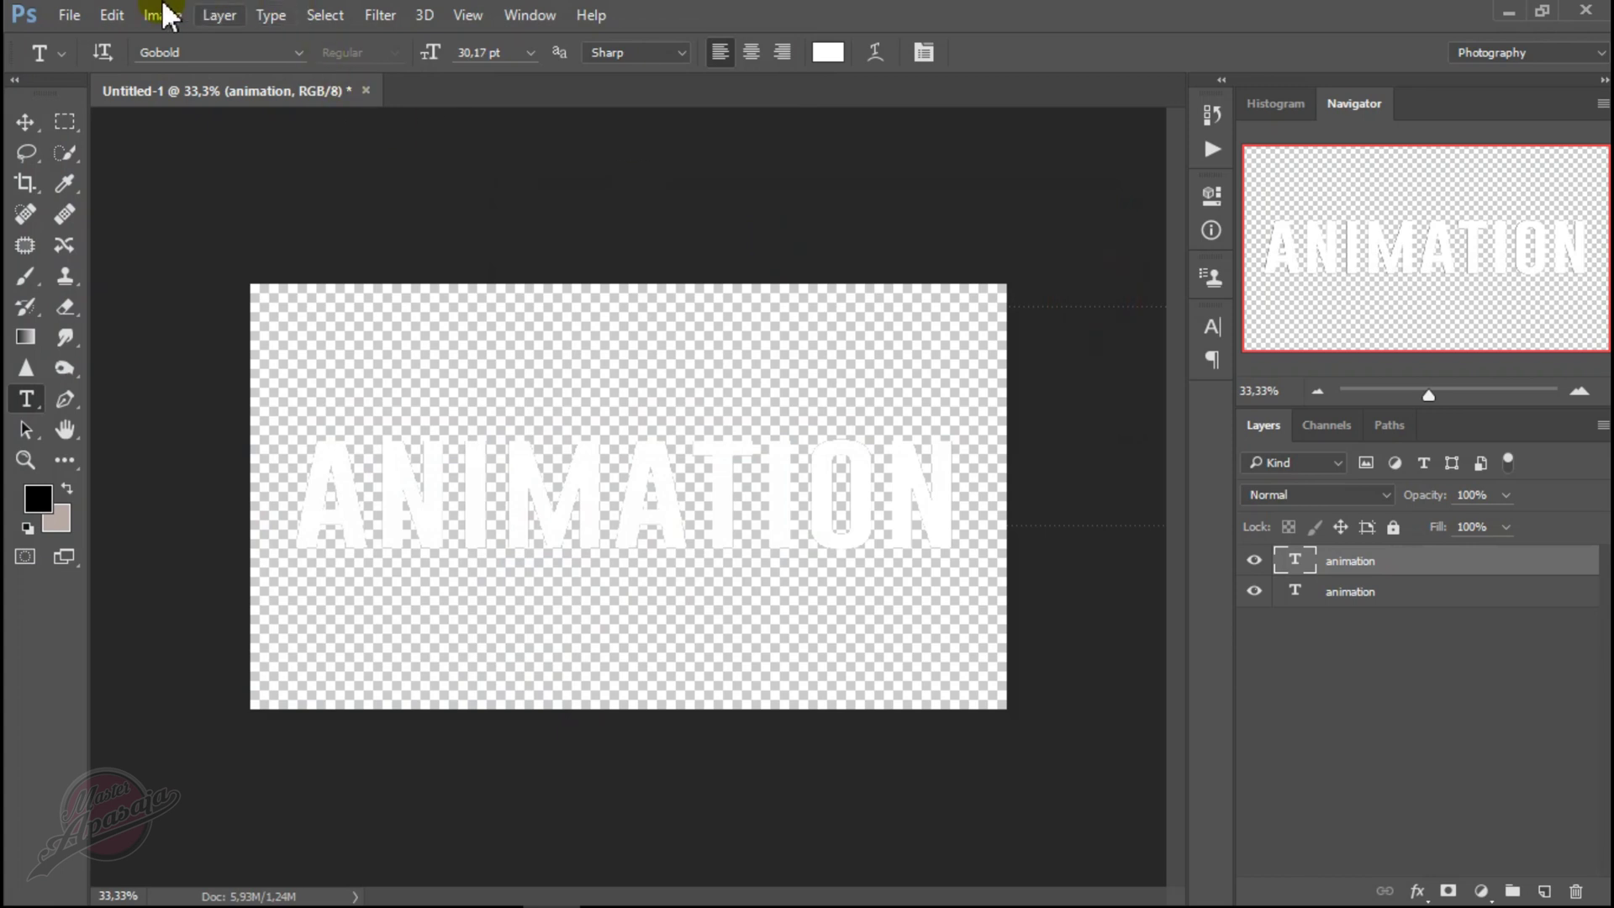
- Save the white-text version as PNG animasi001 in Saved Pictures
click(55, 23)
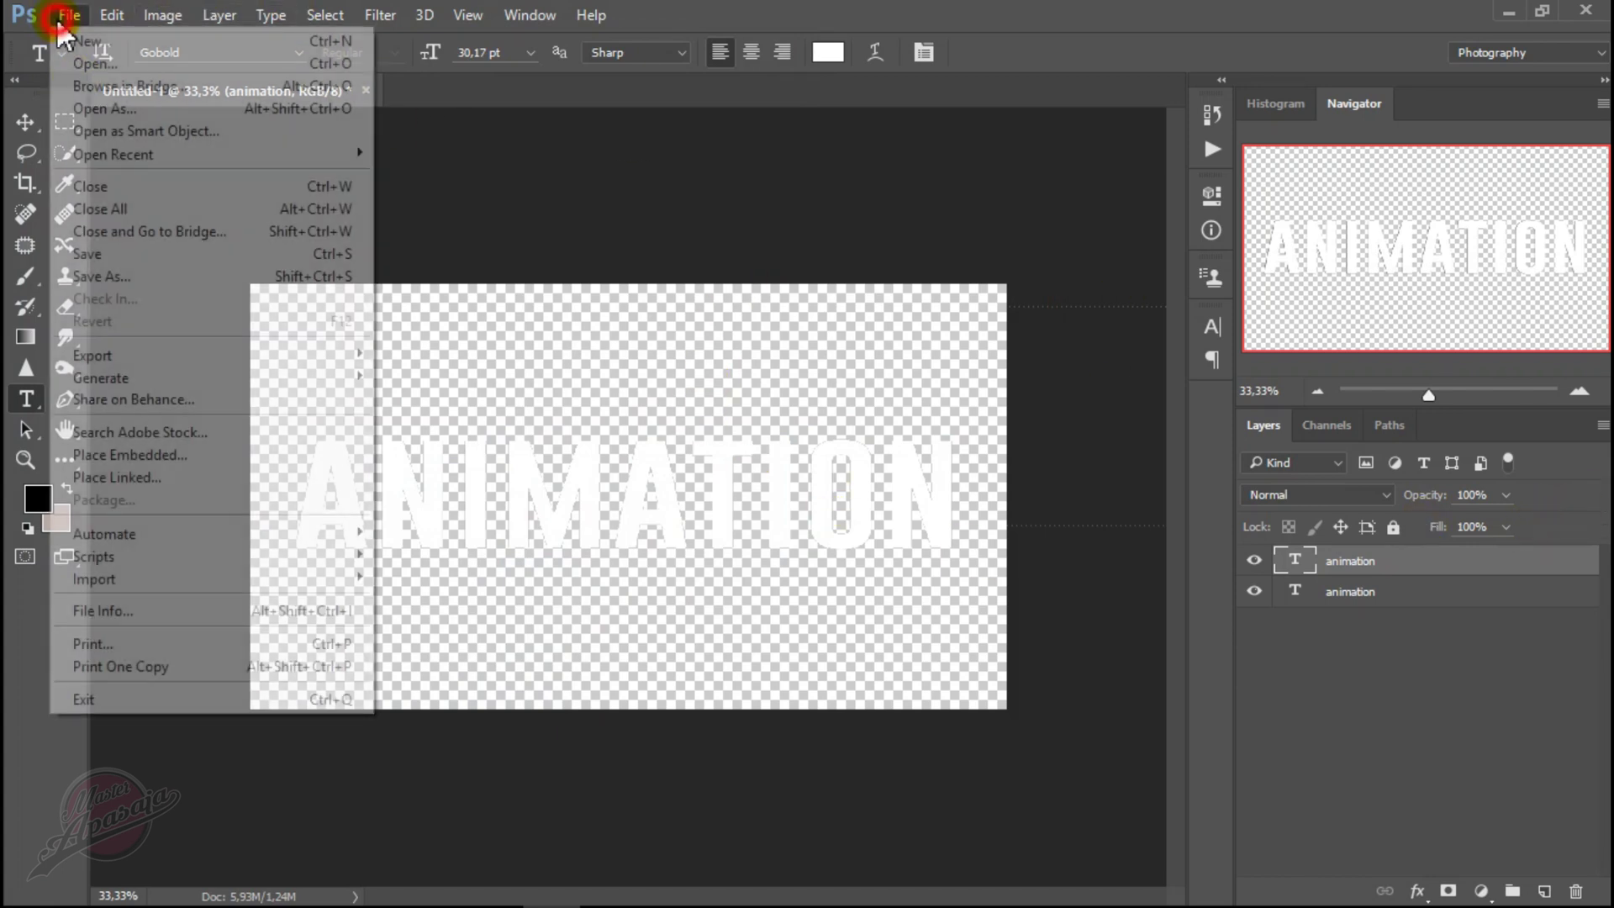
click(171, 277)
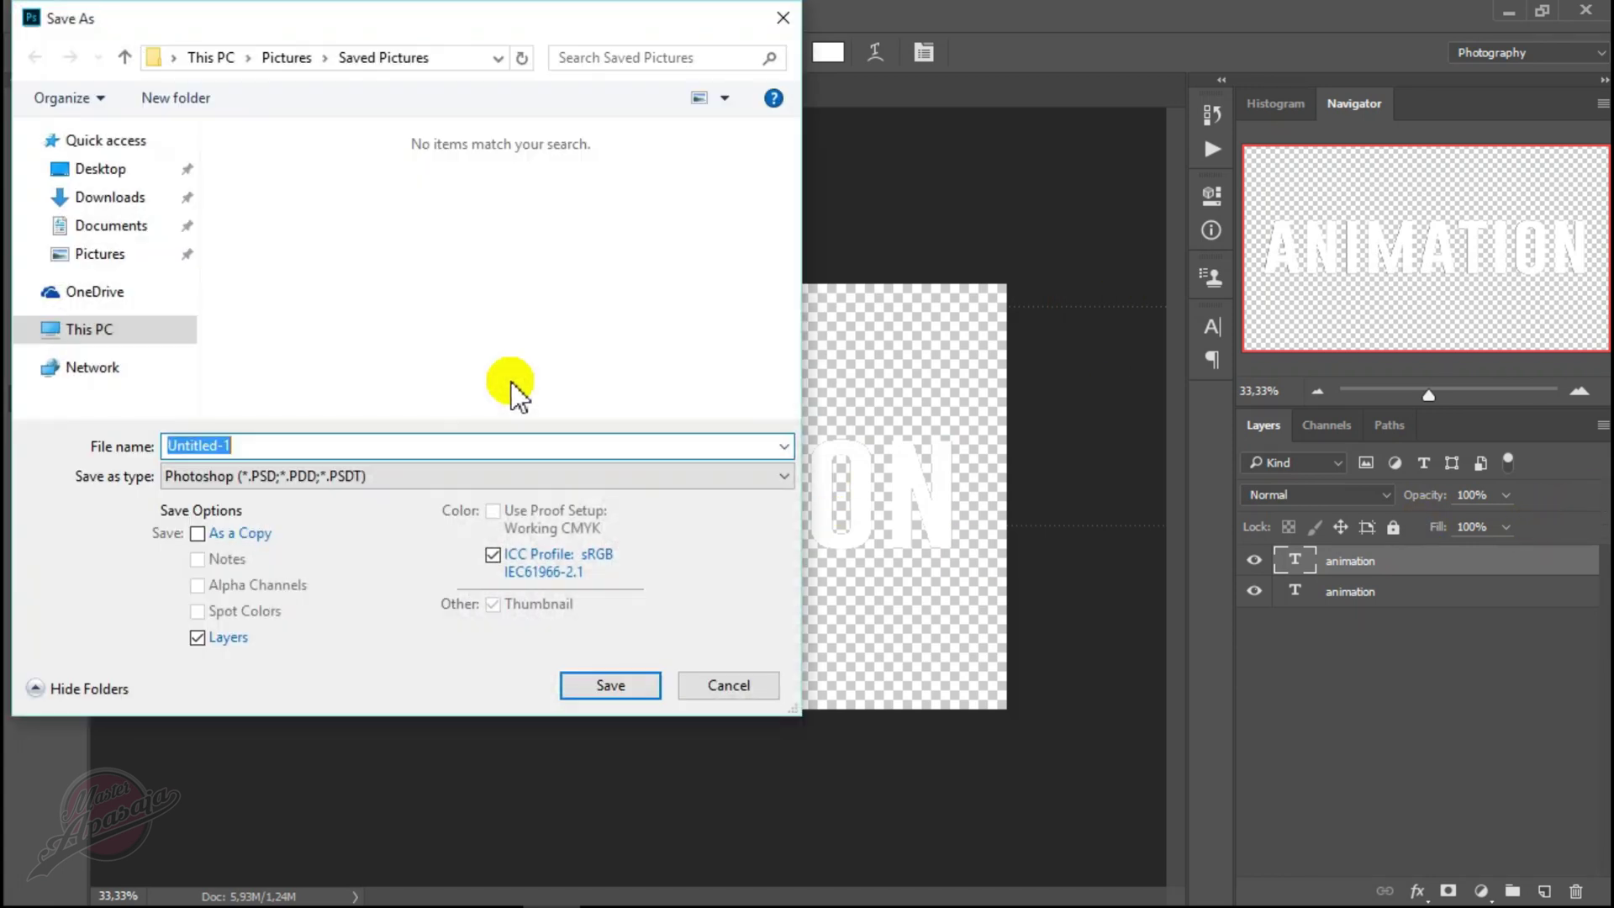
text(a)
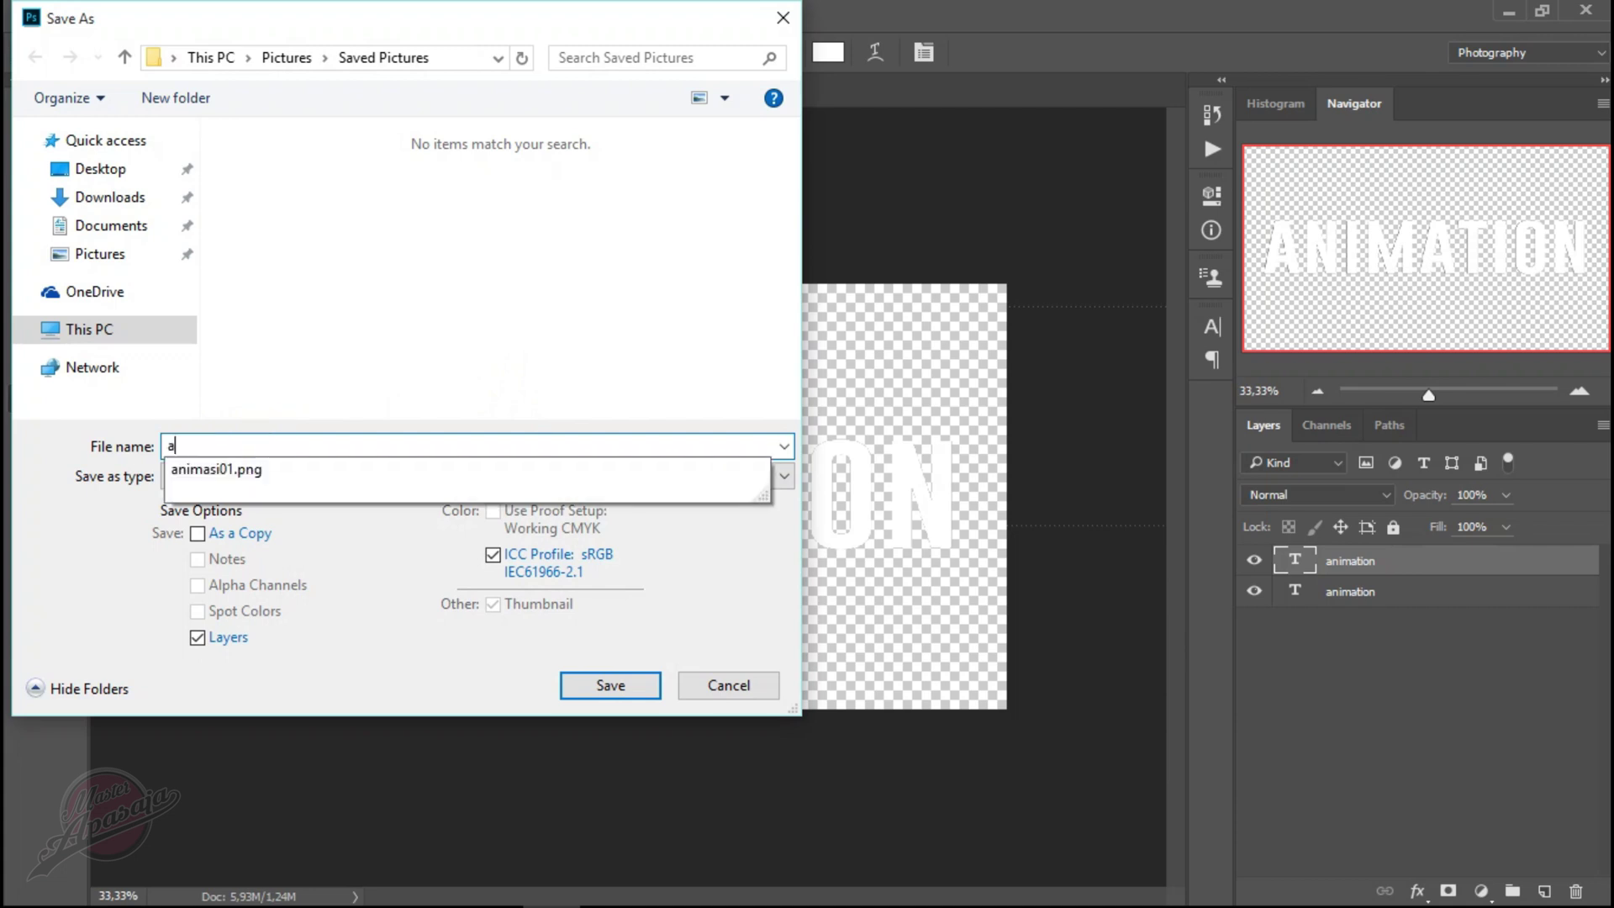
text(nimasi001)
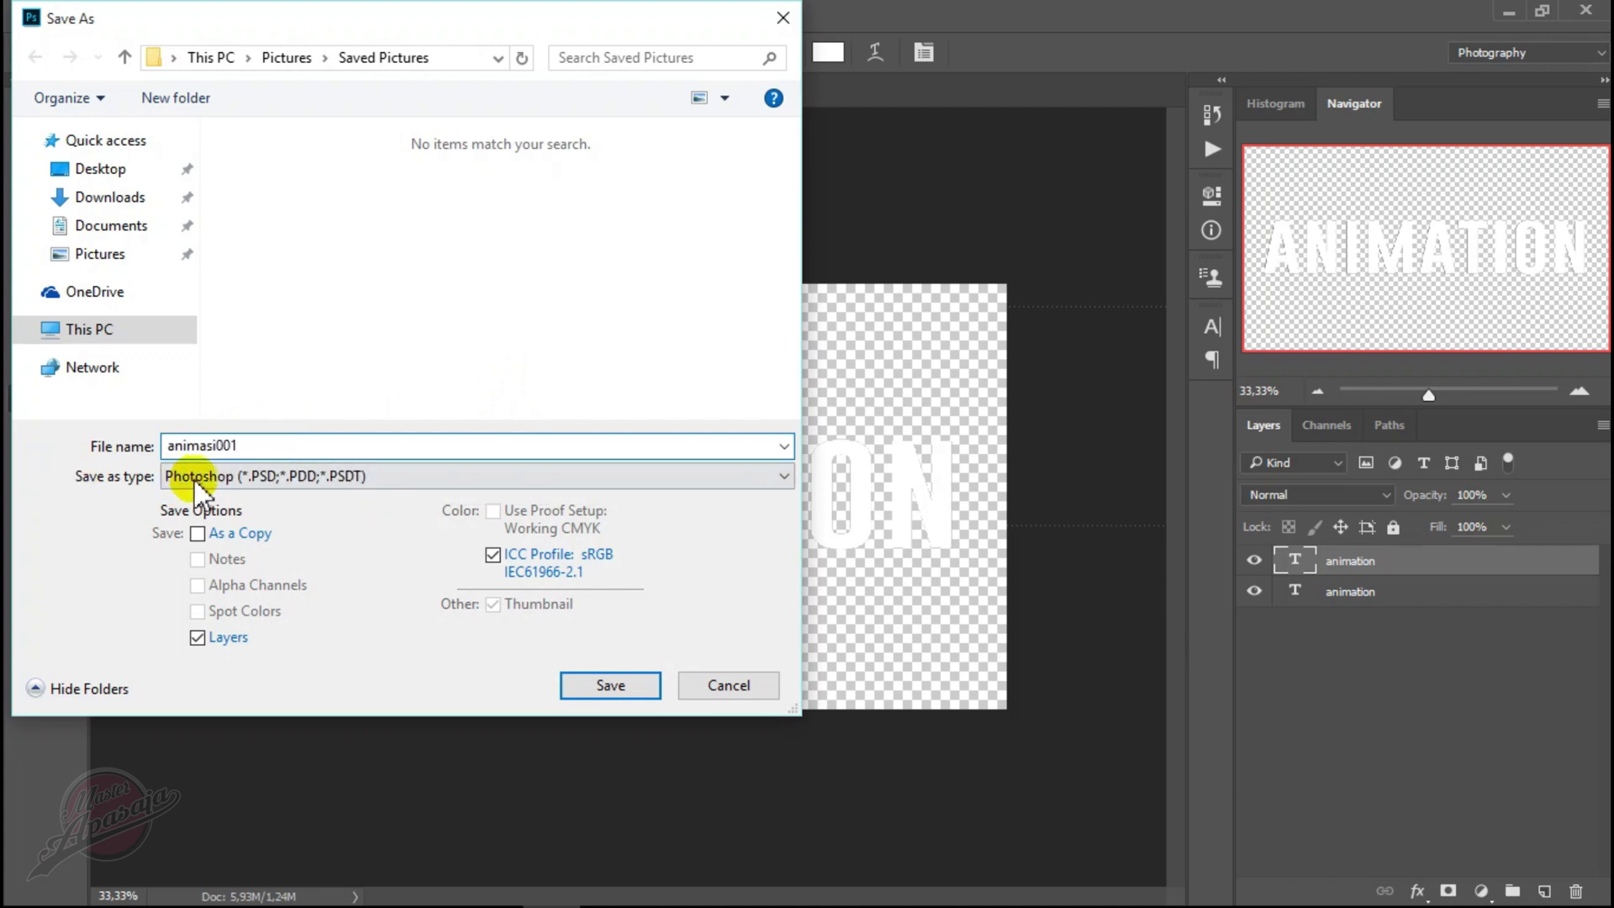
click(184, 476)
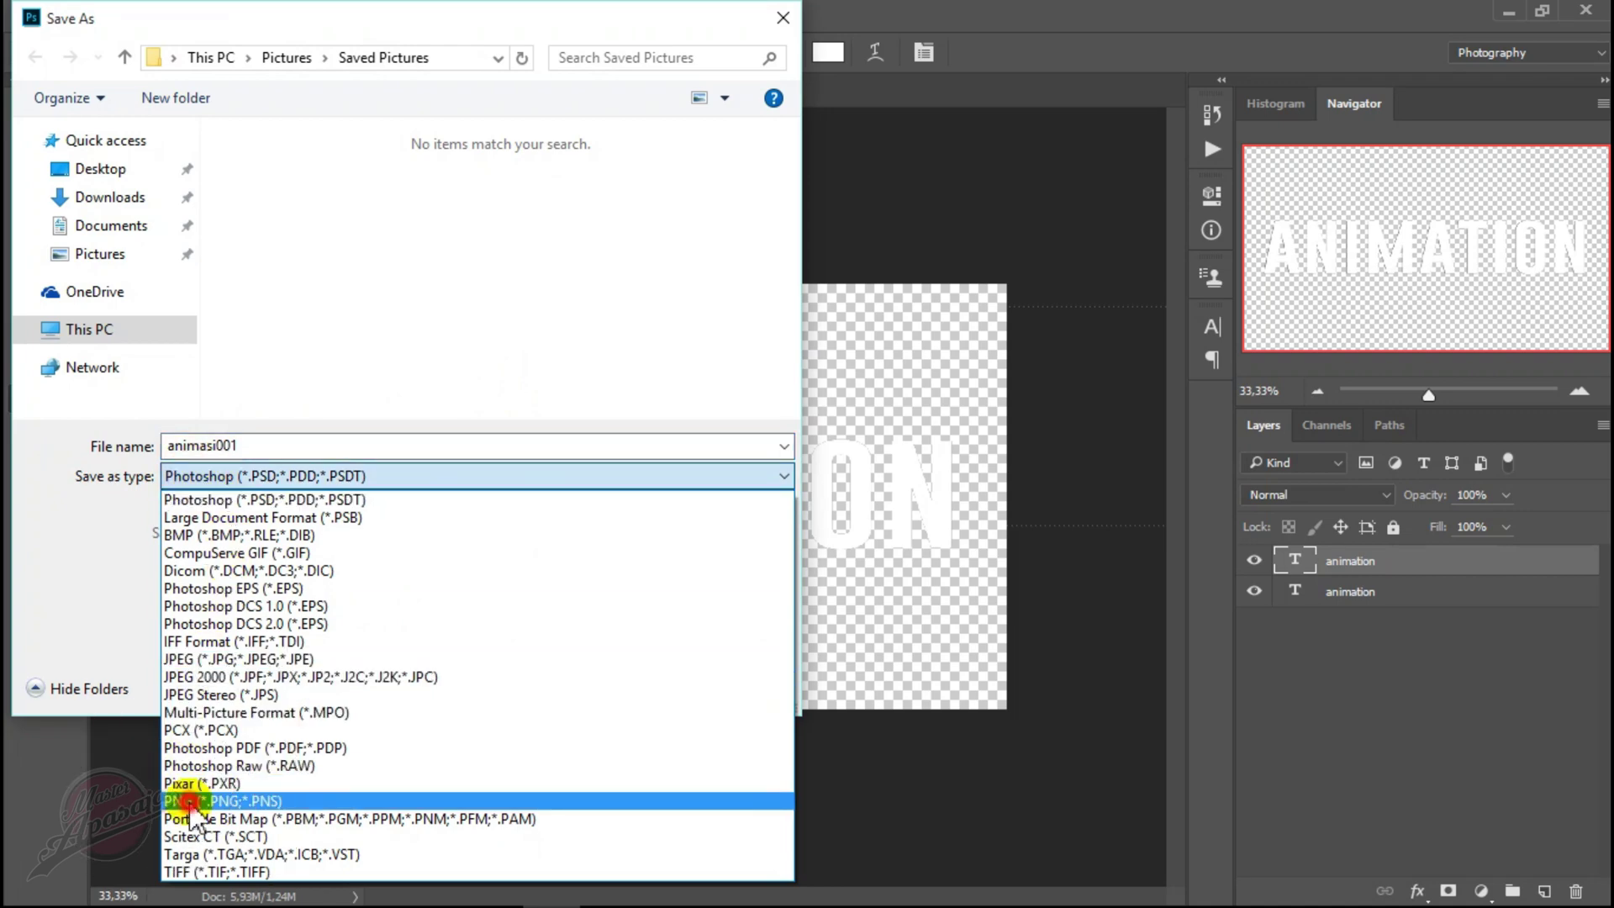
click(179, 800)
click(599, 694)
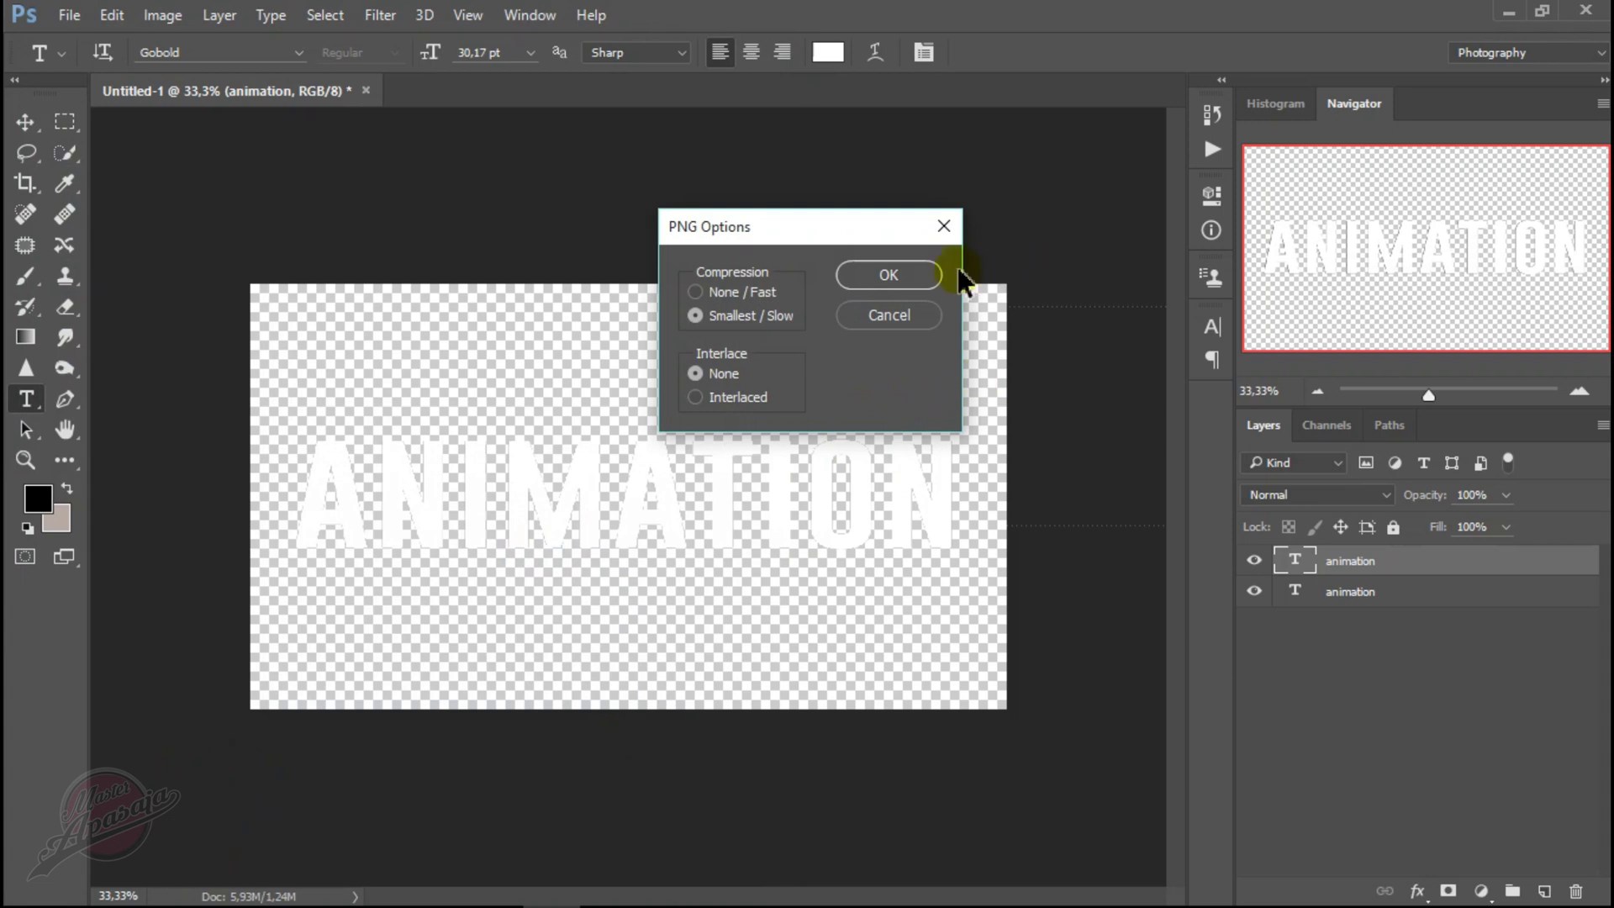
click(876, 274)
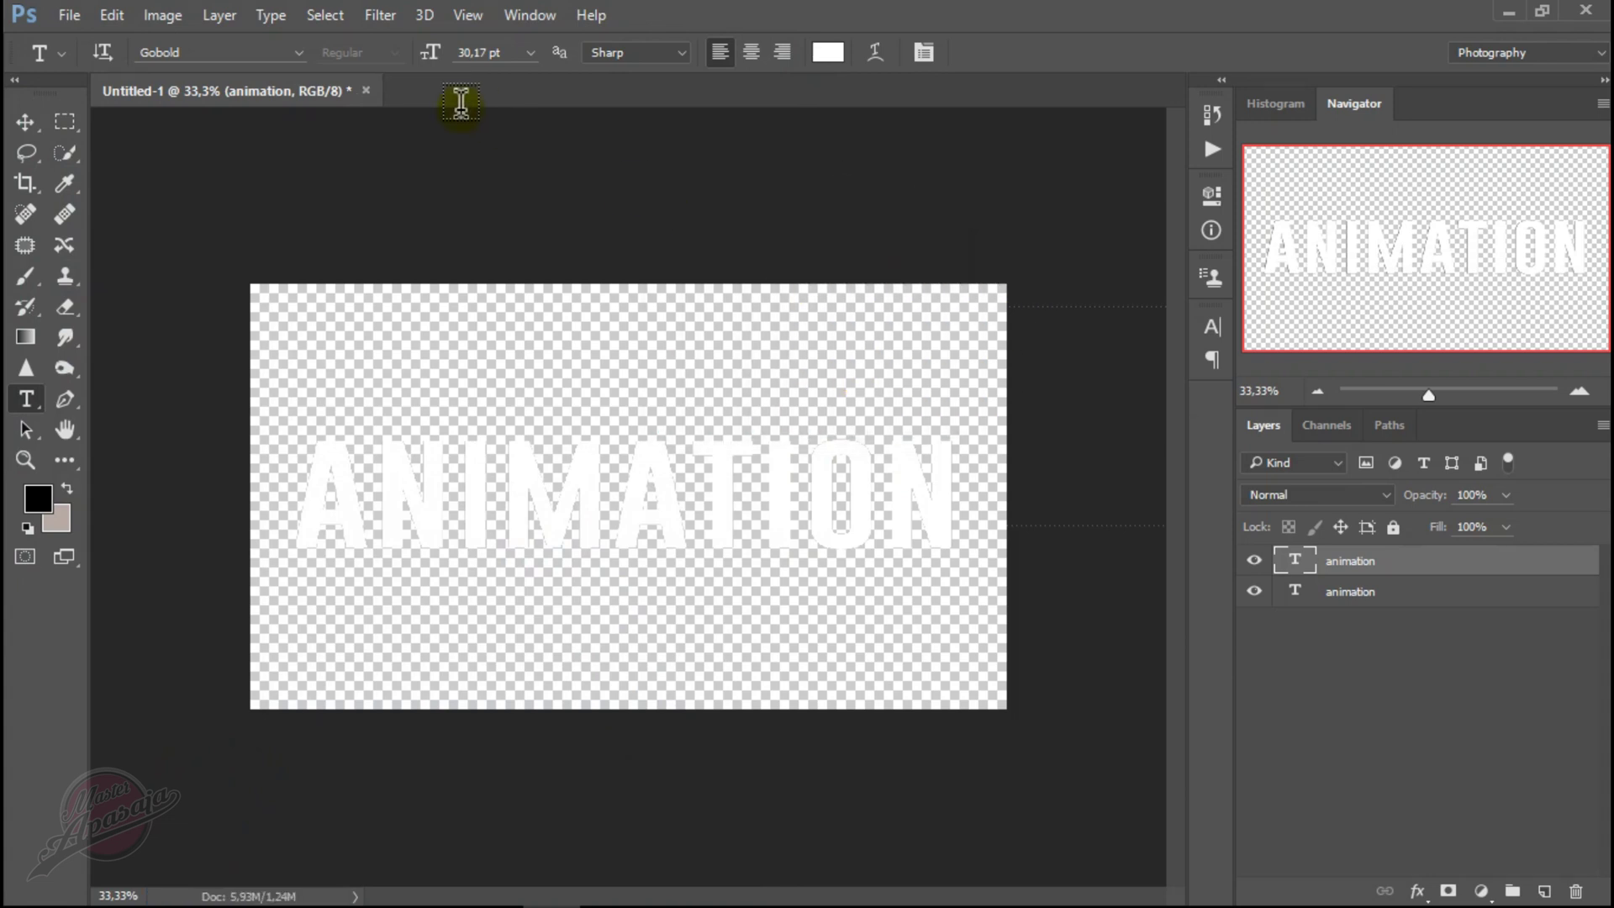
- Create a new transparent 1920×1080 document, Untitled-2
click(68, 17)
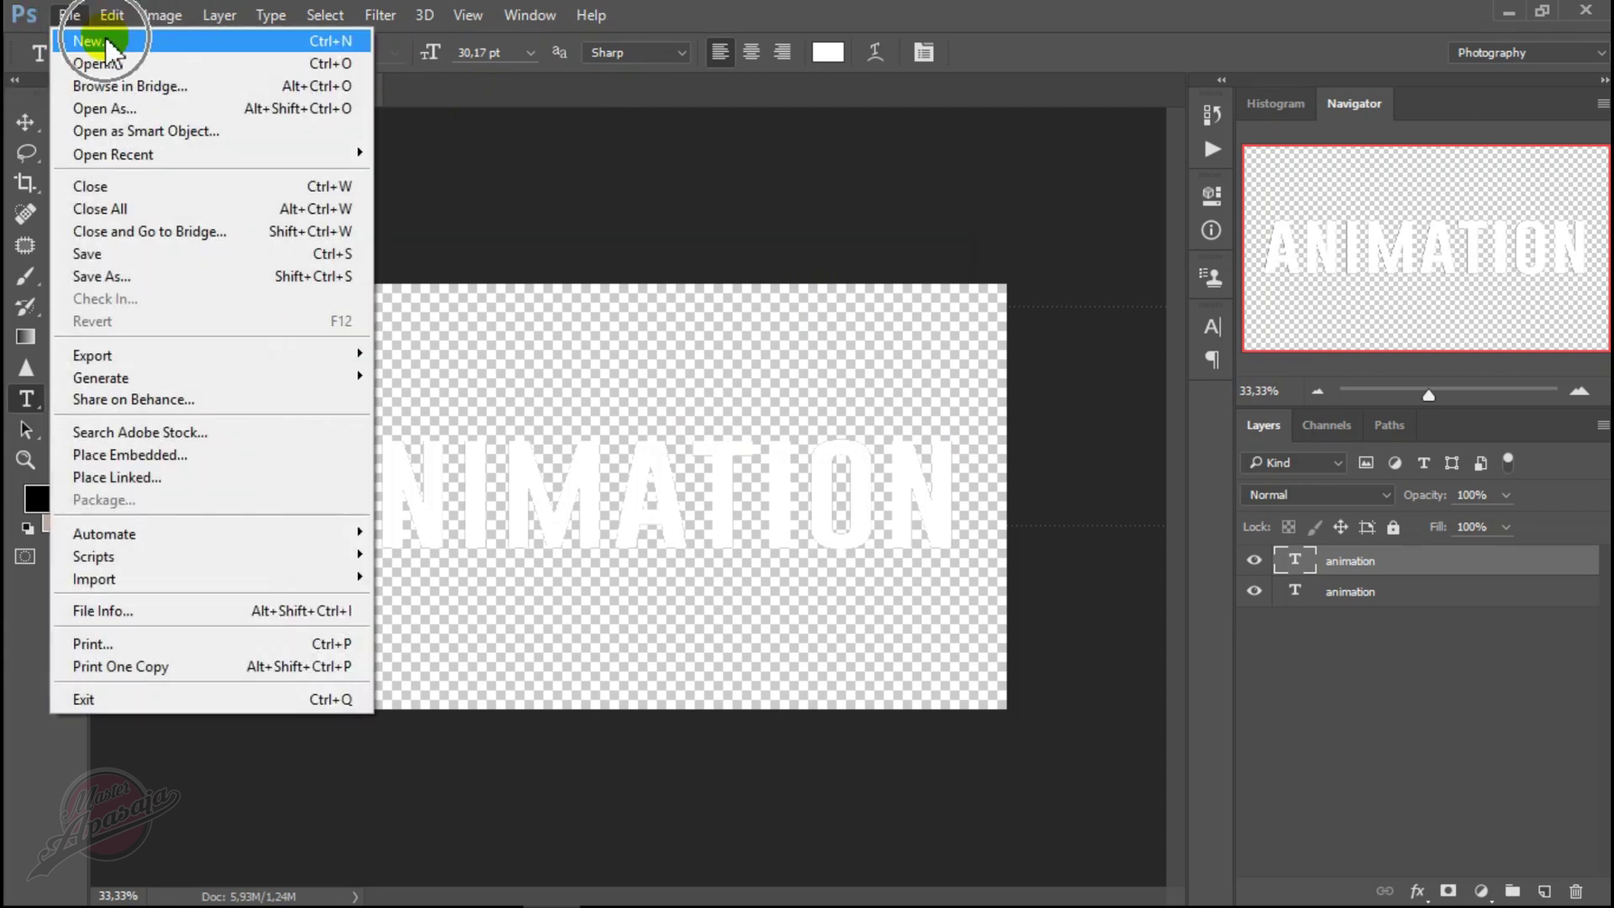
click(110, 49)
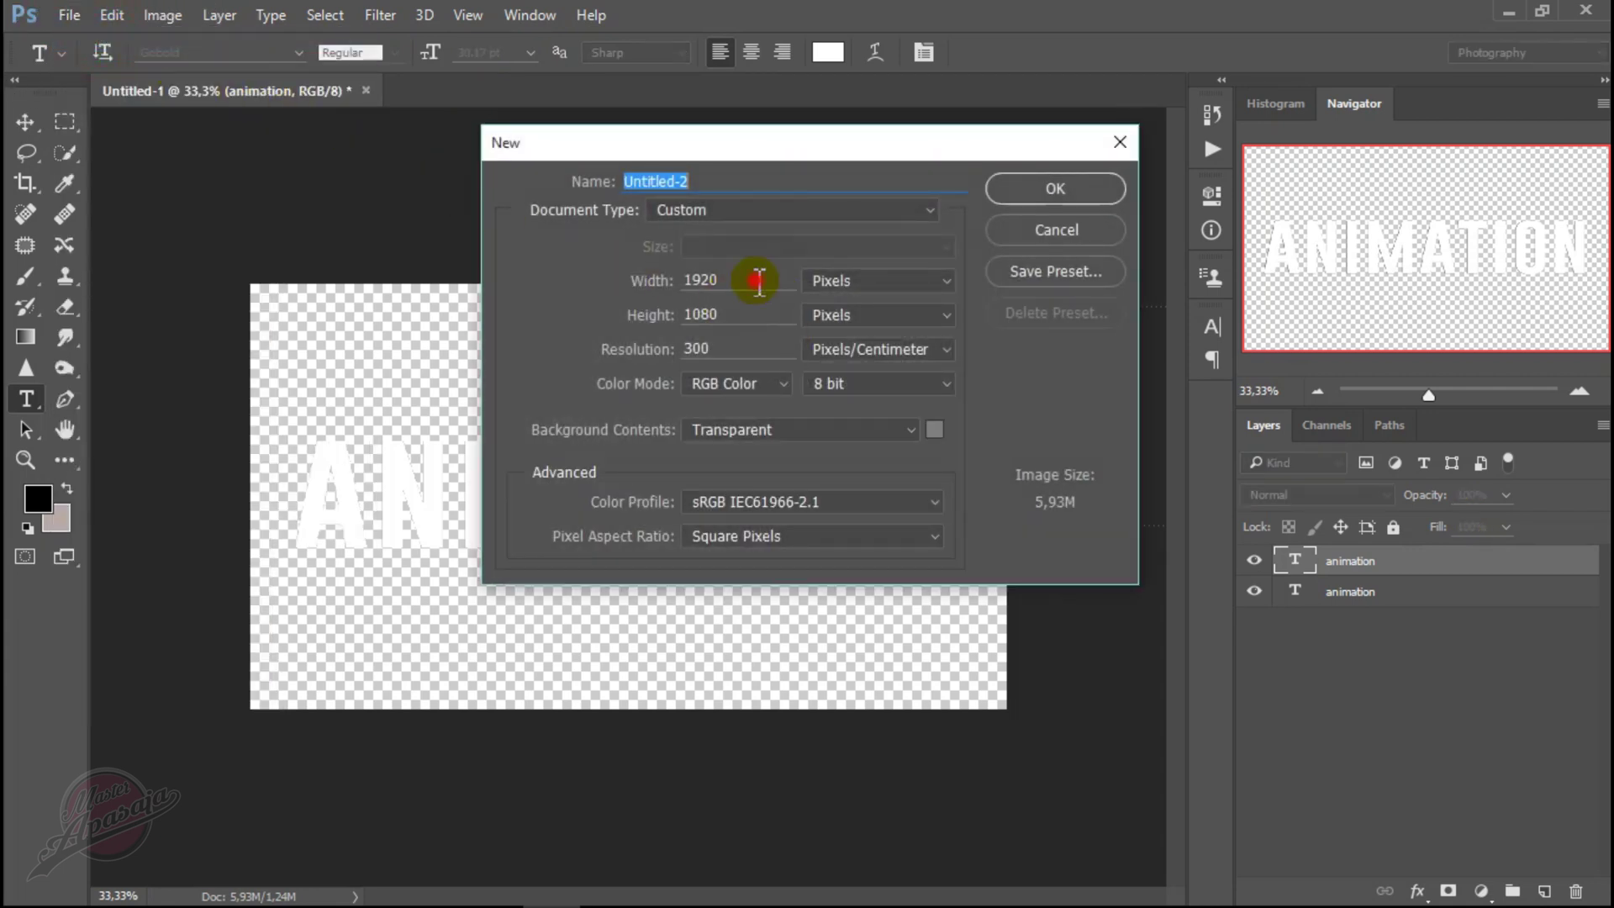
drag(758, 281, 654, 282)
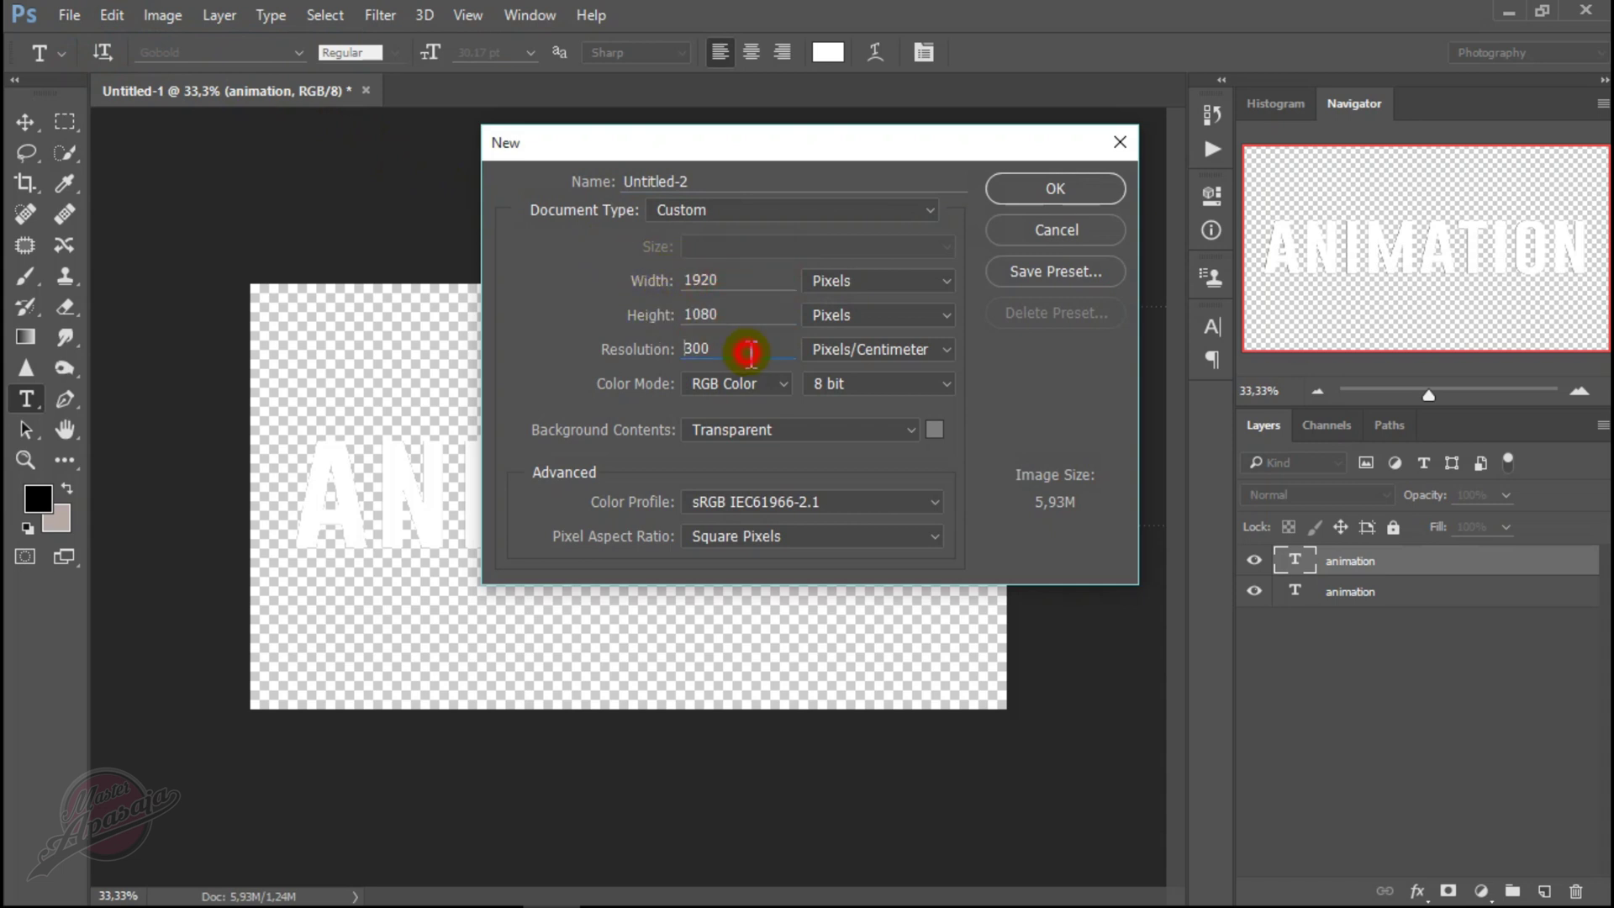
click(823, 429)
click(782, 477)
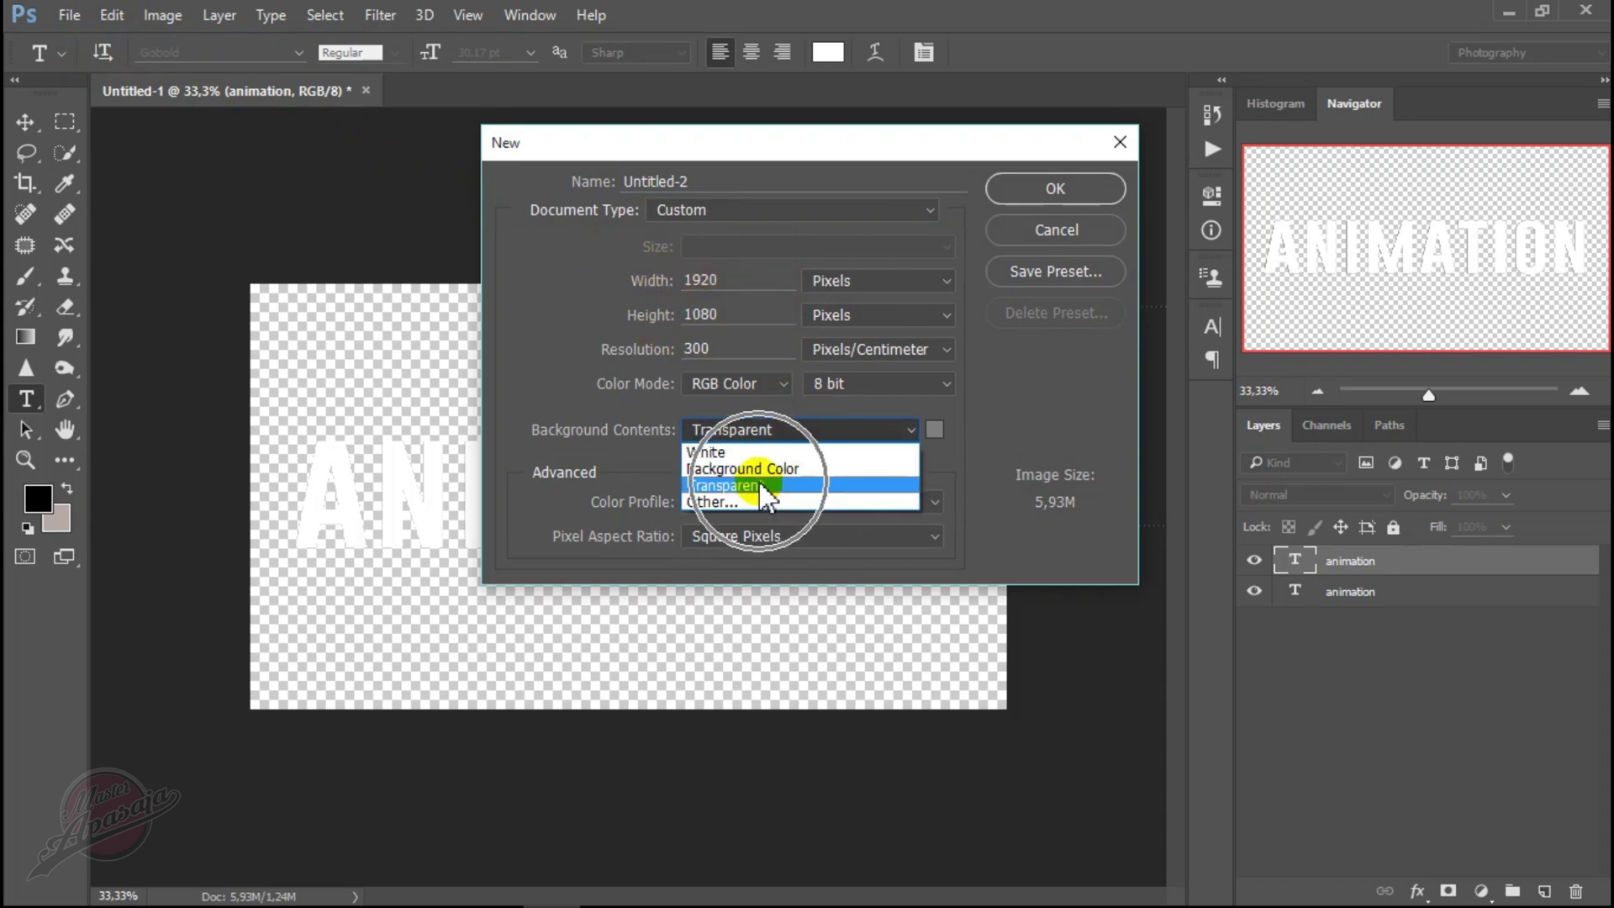
click(1049, 188)
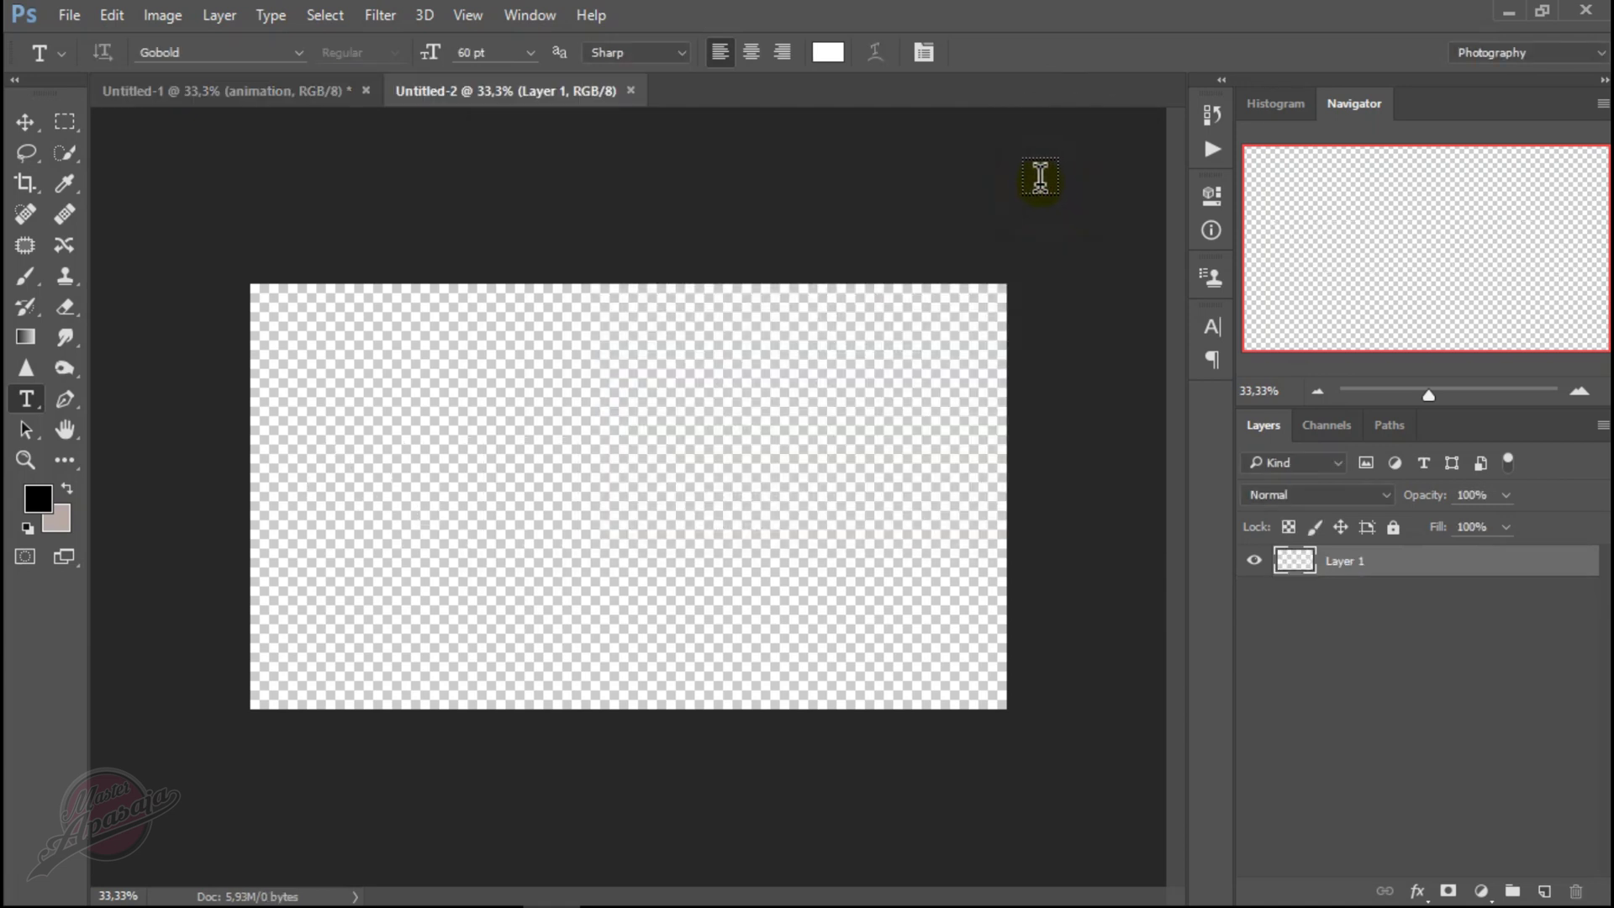
click(65, 121)
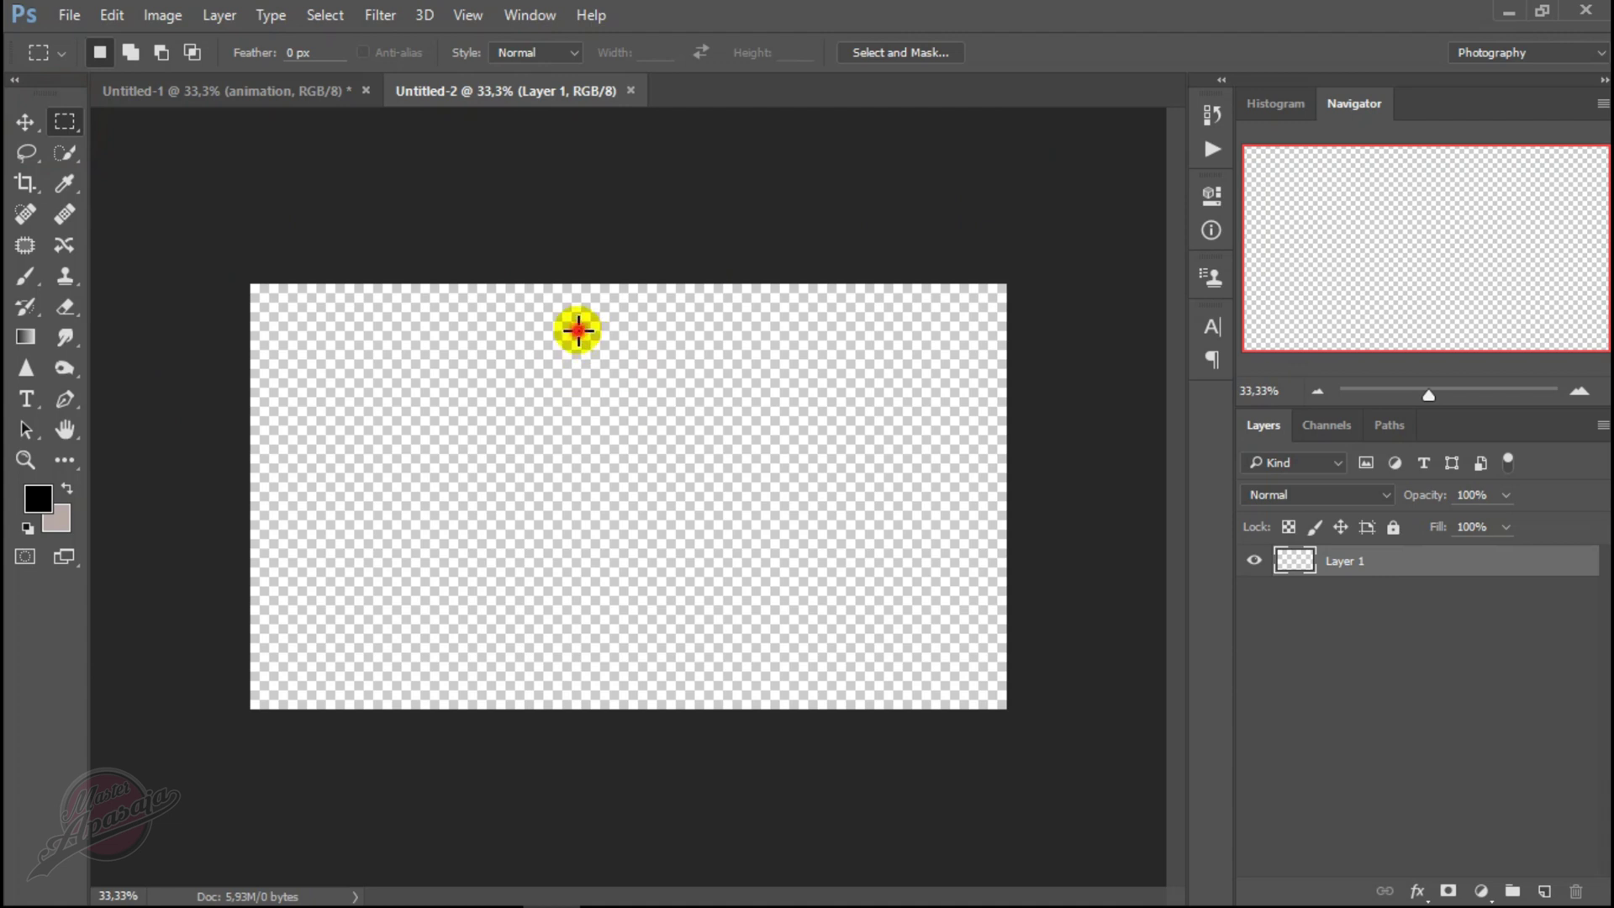
- Select a tall narrow rectangle and fill it with a #00ff0c Solid Color layer
drag(578, 330, 633, 473)
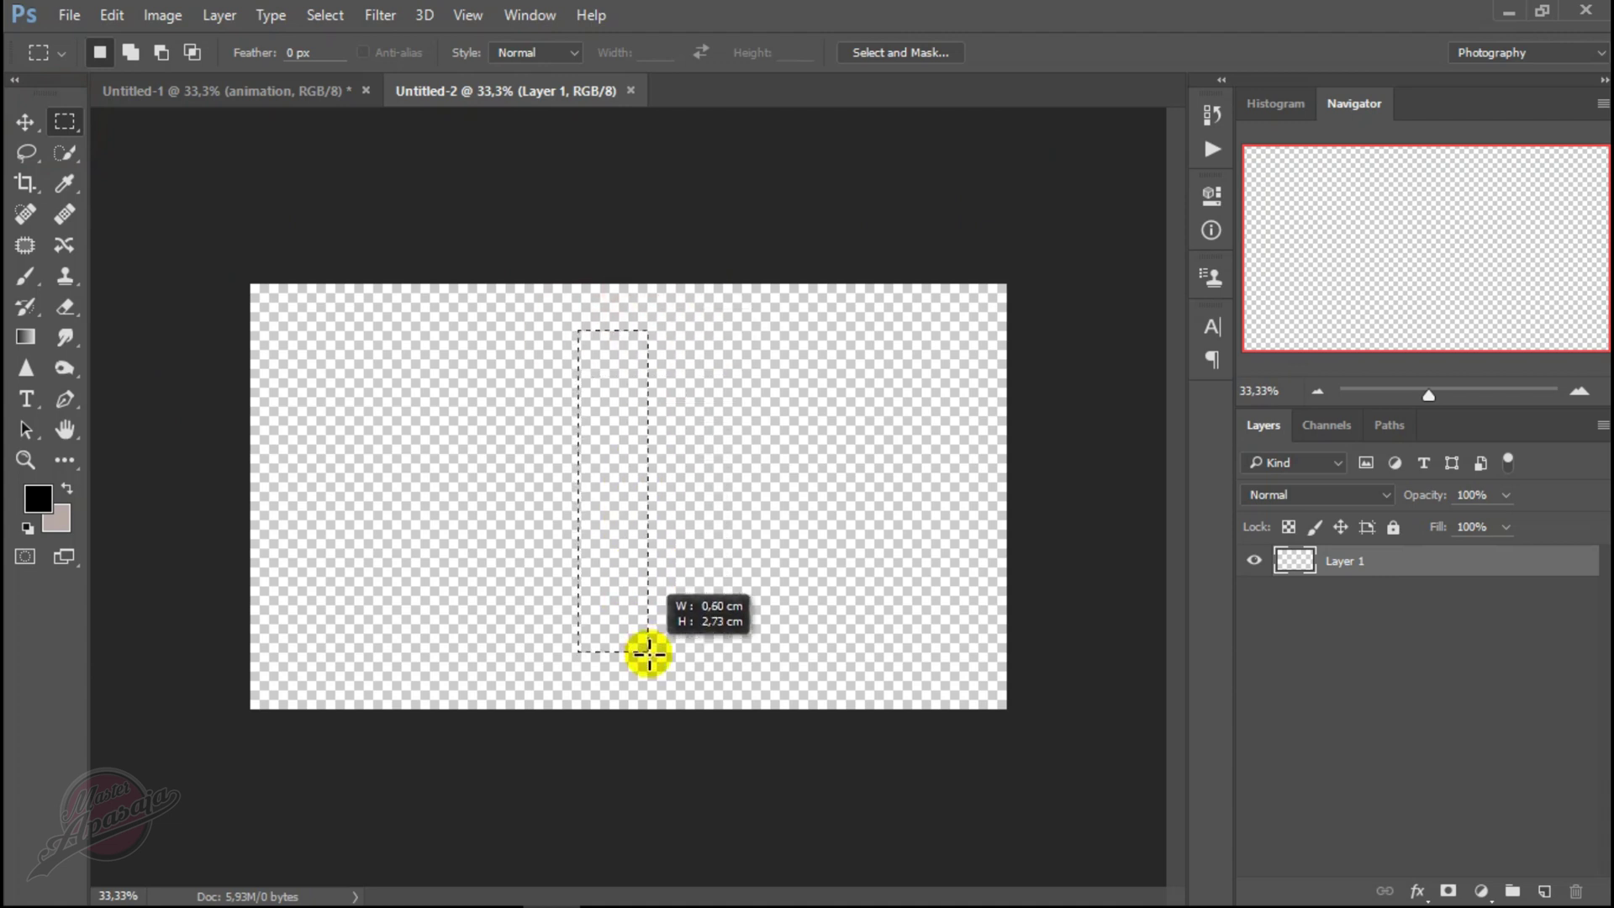
drag(628, 602, 656, 660)
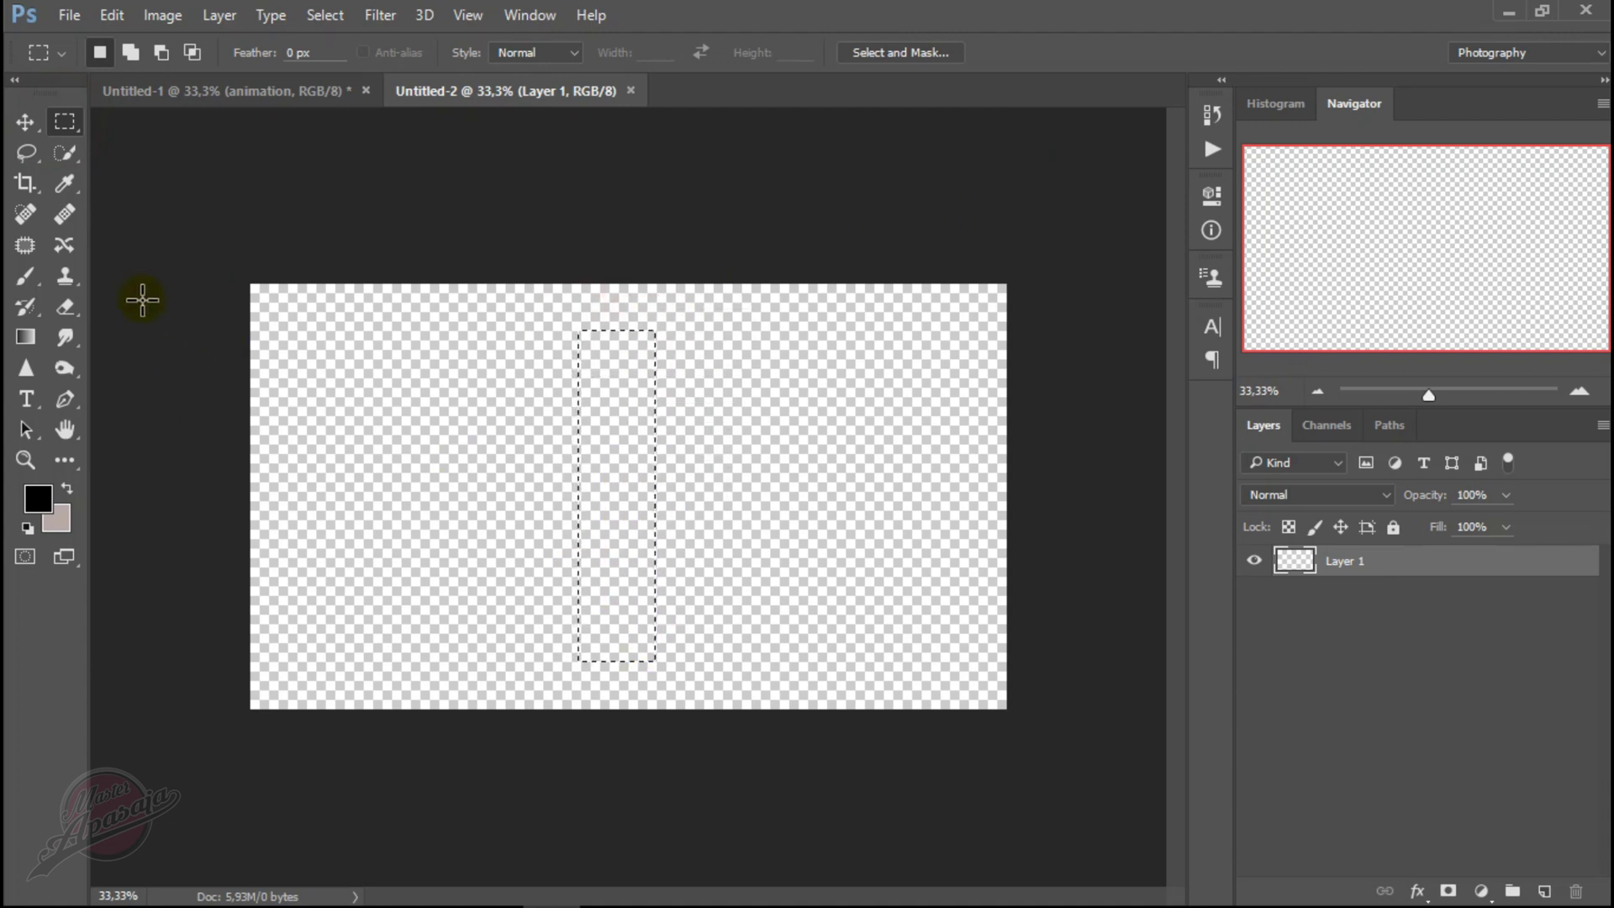
click(1482, 891)
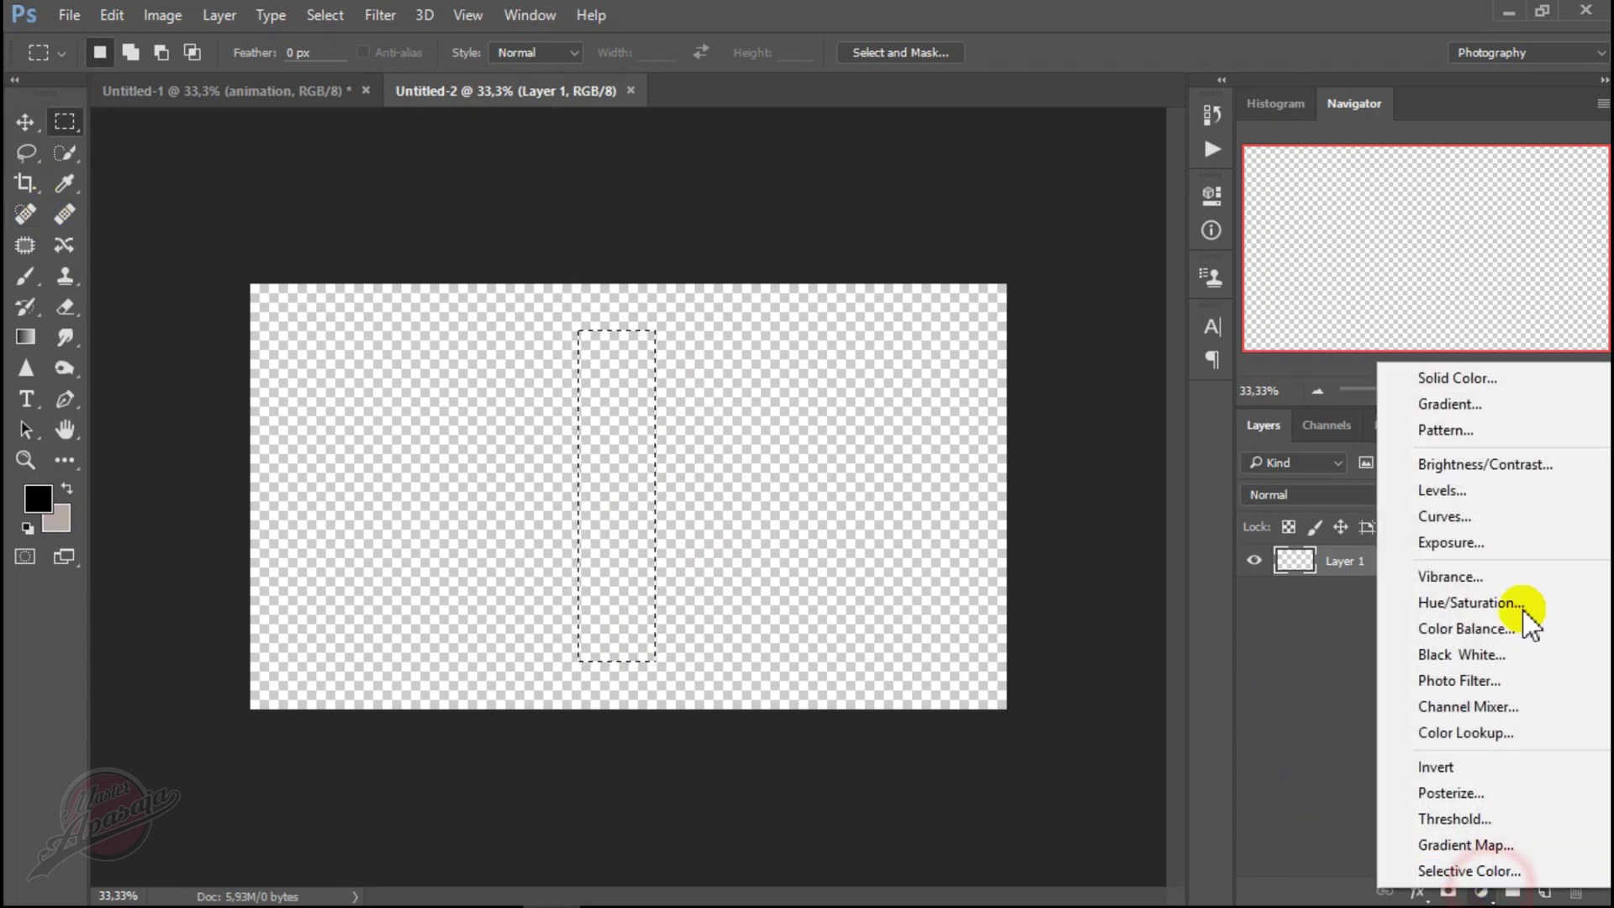
click(1495, 378)
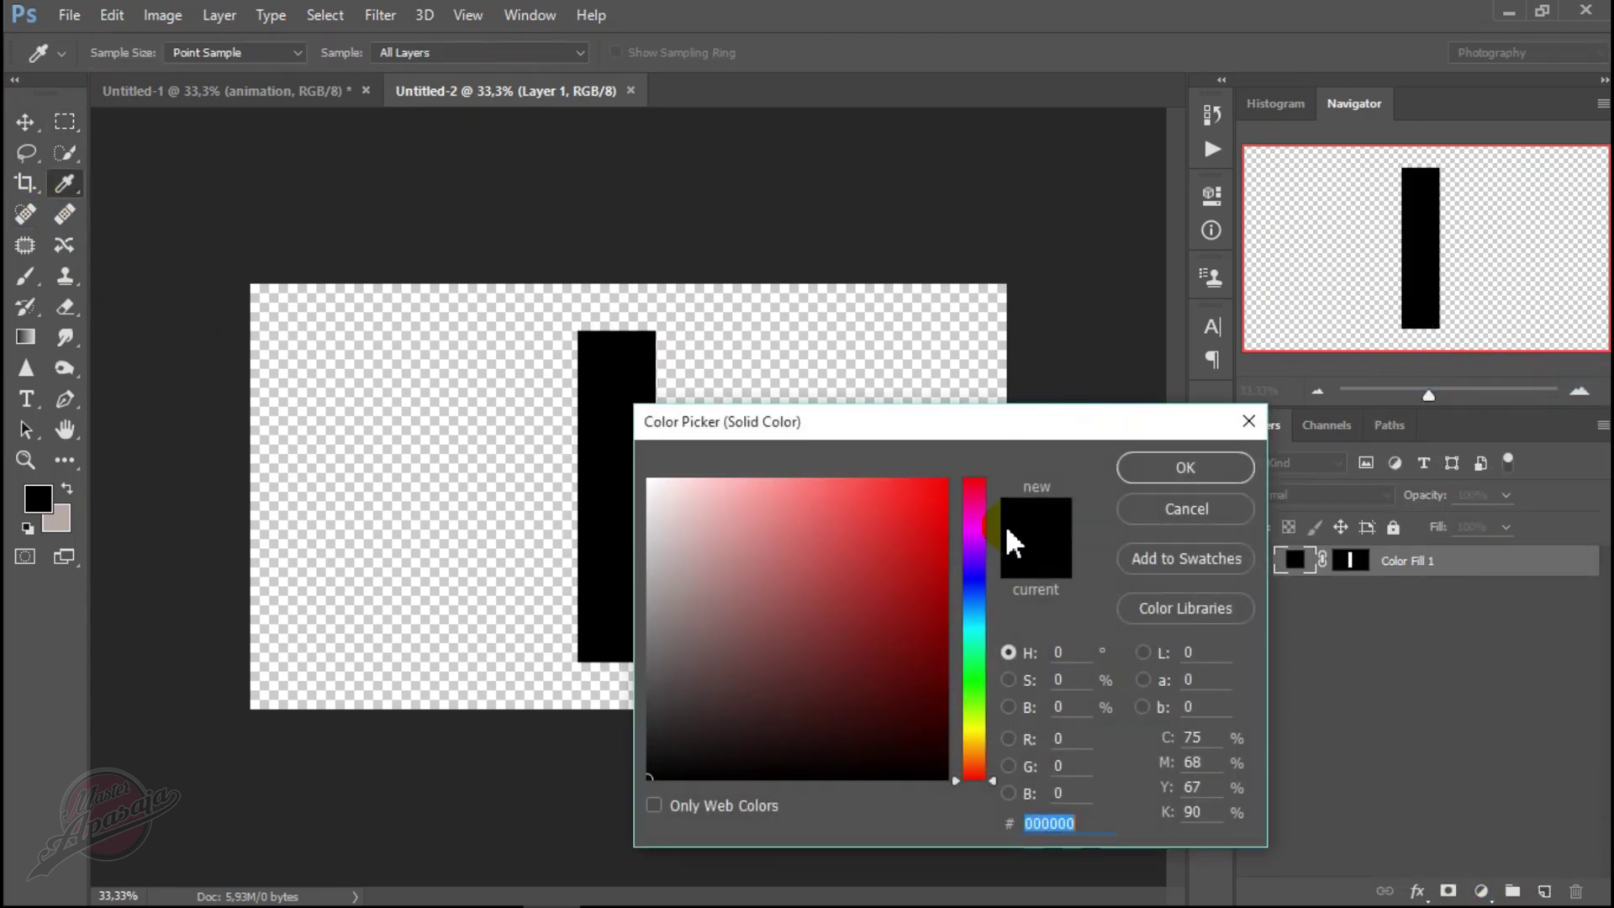
click(973, 677)
drag(939, 532, 967, 441)
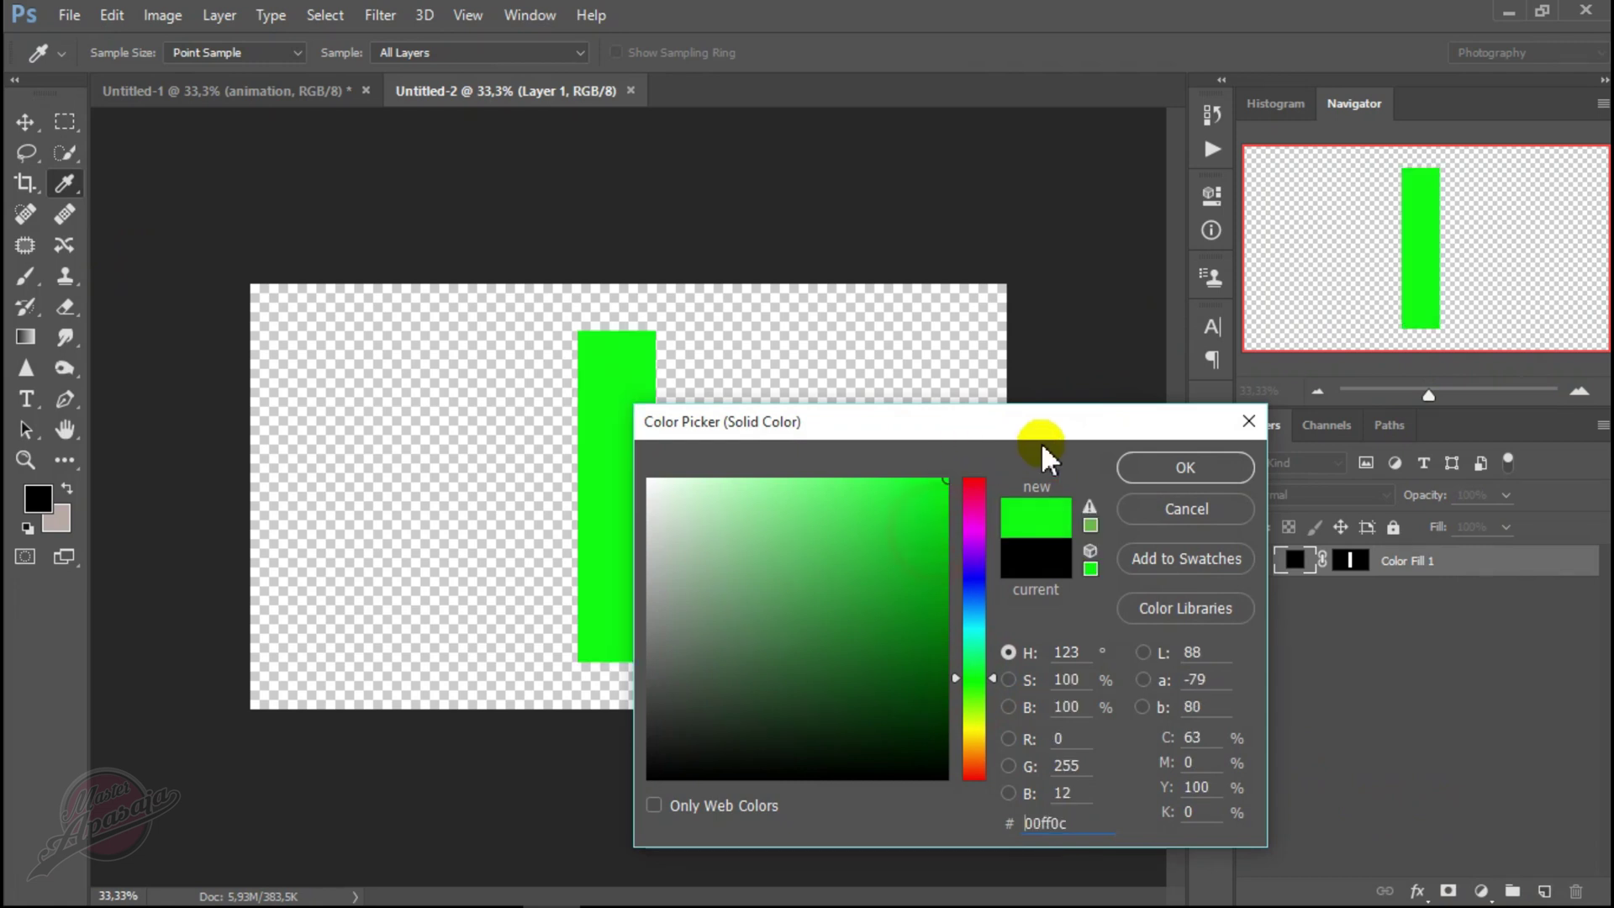
click(1229, 471)
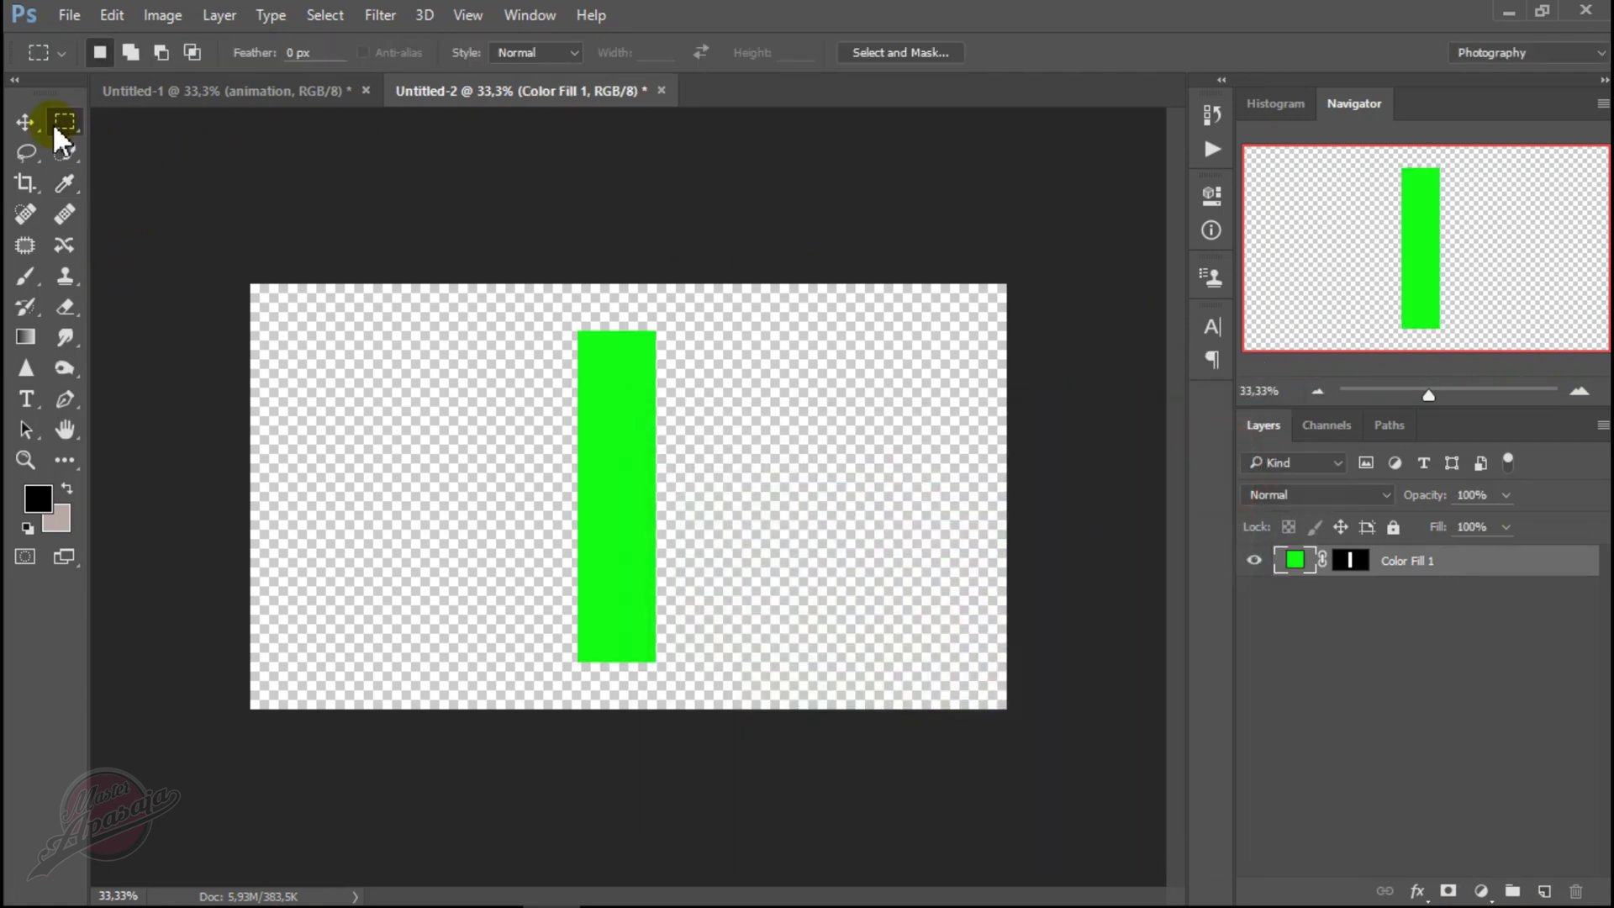
- Rotate the green rectangle about 25° and stretch it to 163.73% height across the canvas
click(28, 123)
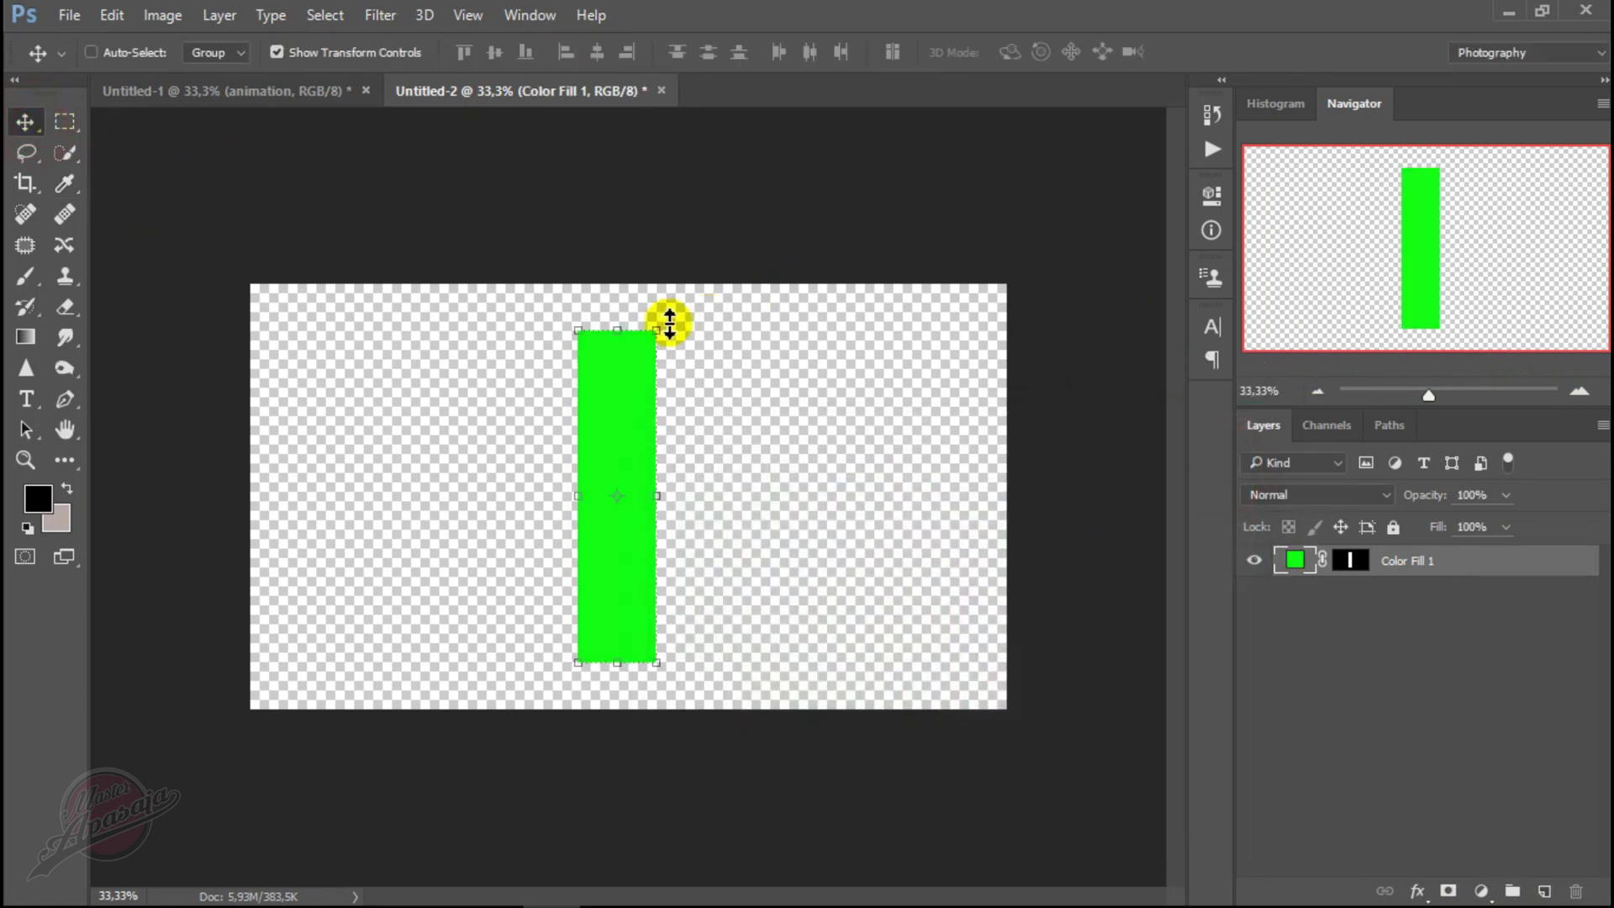
mouse_move(677, 325)
mouse_down()
mouse_move(709, 331)
mouse_move(673, 270)
mouse_up()
drag(547, 659, 473, 747)
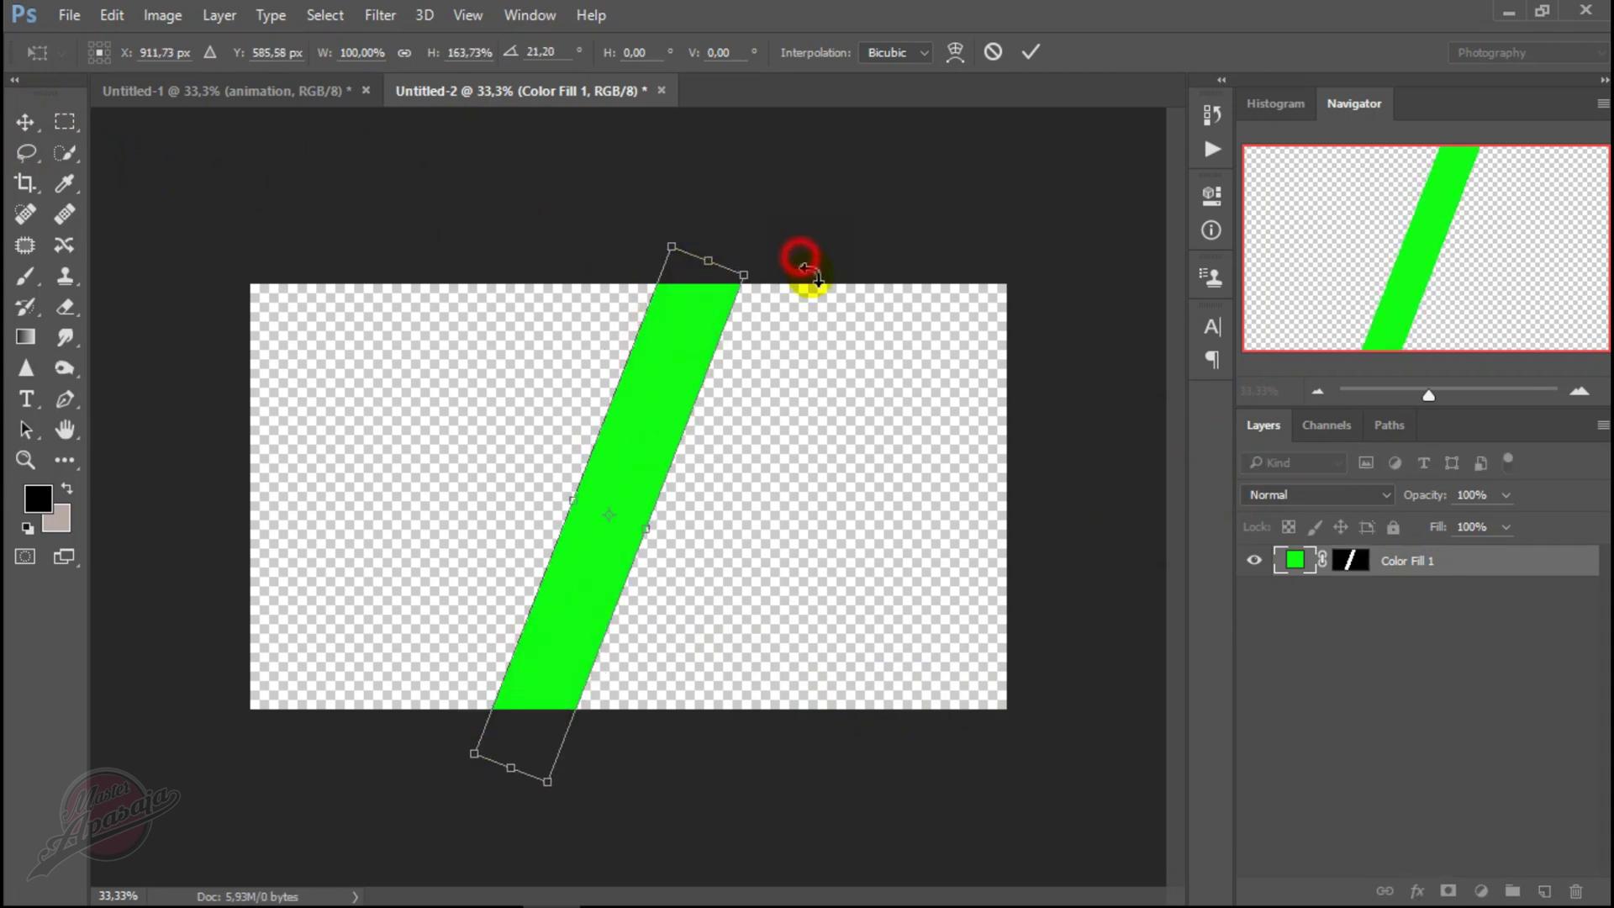
drag(799, 259, 807, 274)
mouse_move(656, 468)
mouse_down()
mouse_move(664, 456)
mouse_move(675, 474)
mouse_up()
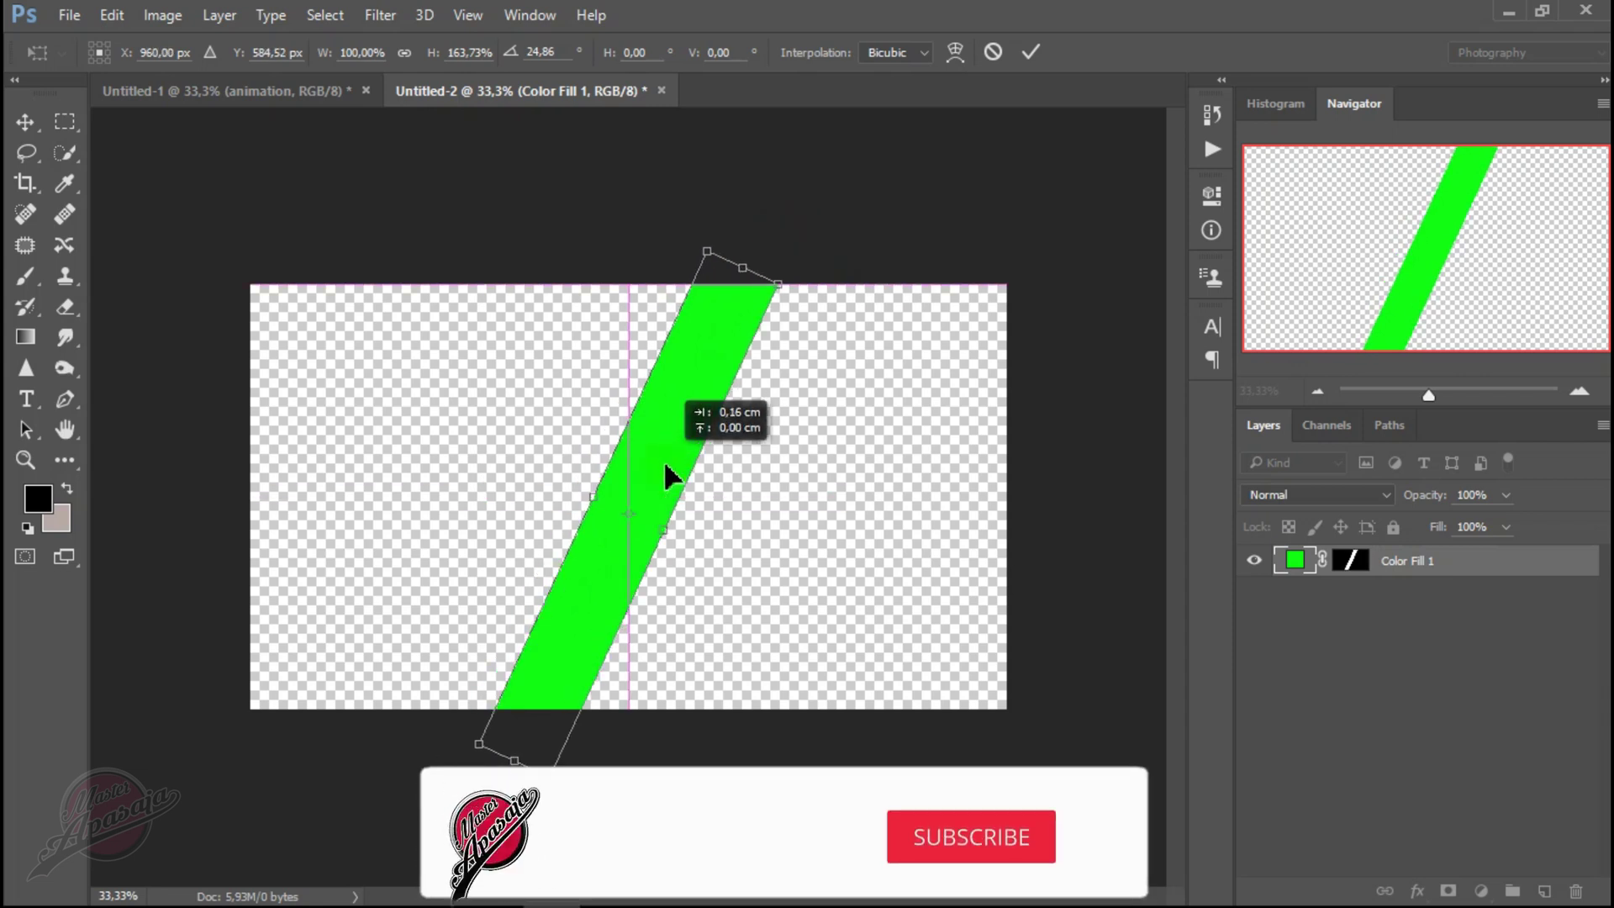
click(1031, 56)
- Save the diagonal green stripe as PNG animasi03 with default PNG options
click(68, 15)
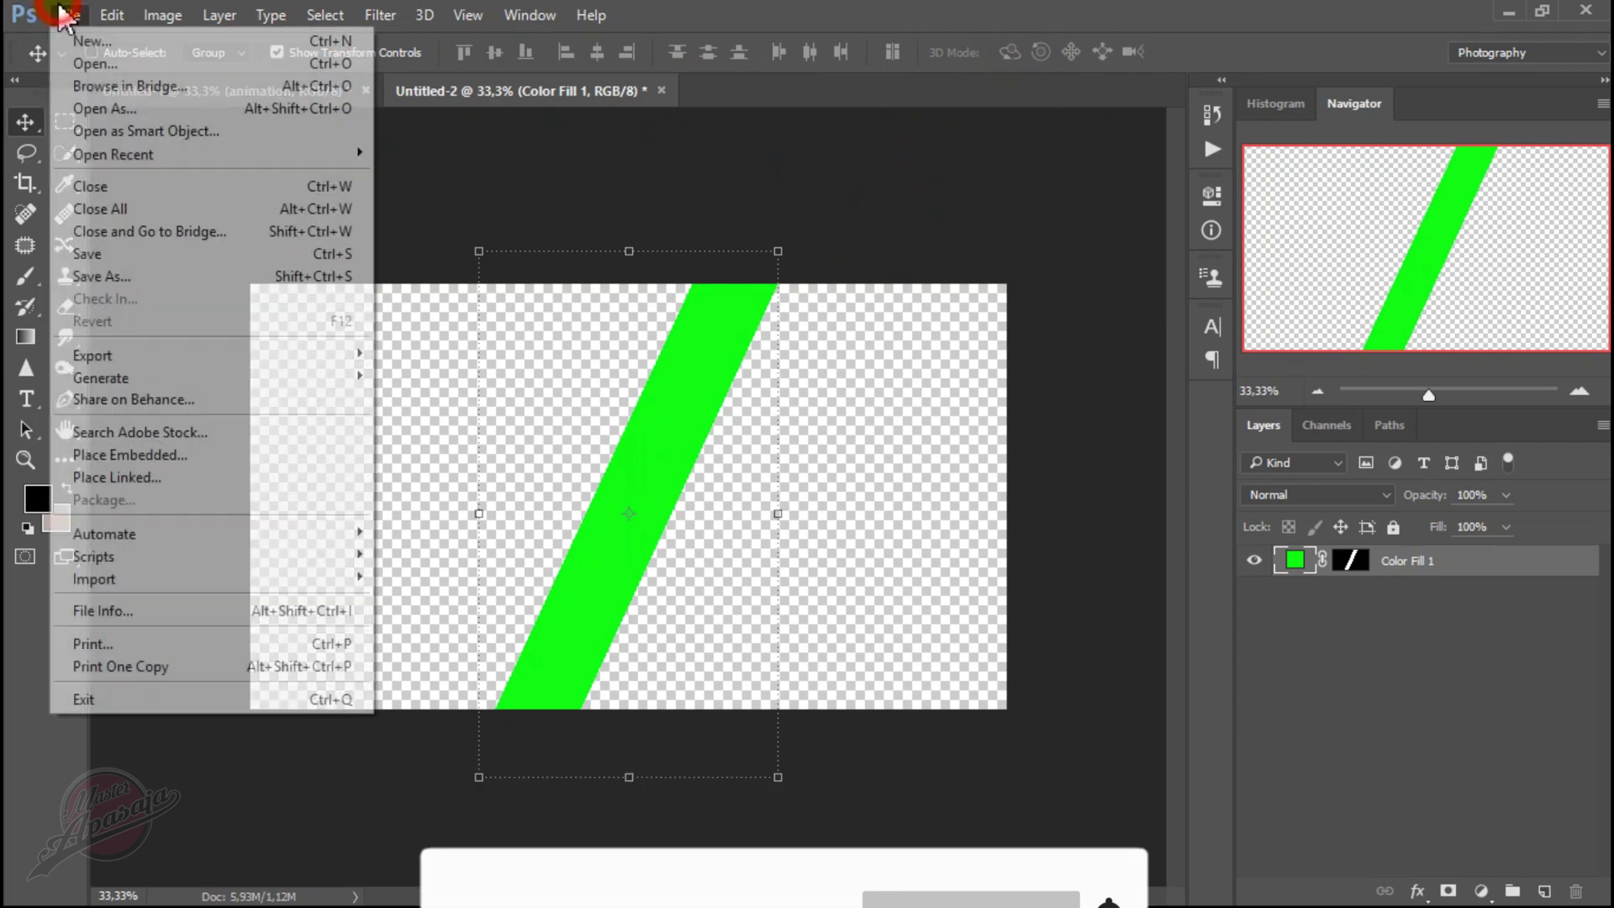
click(160, 271)
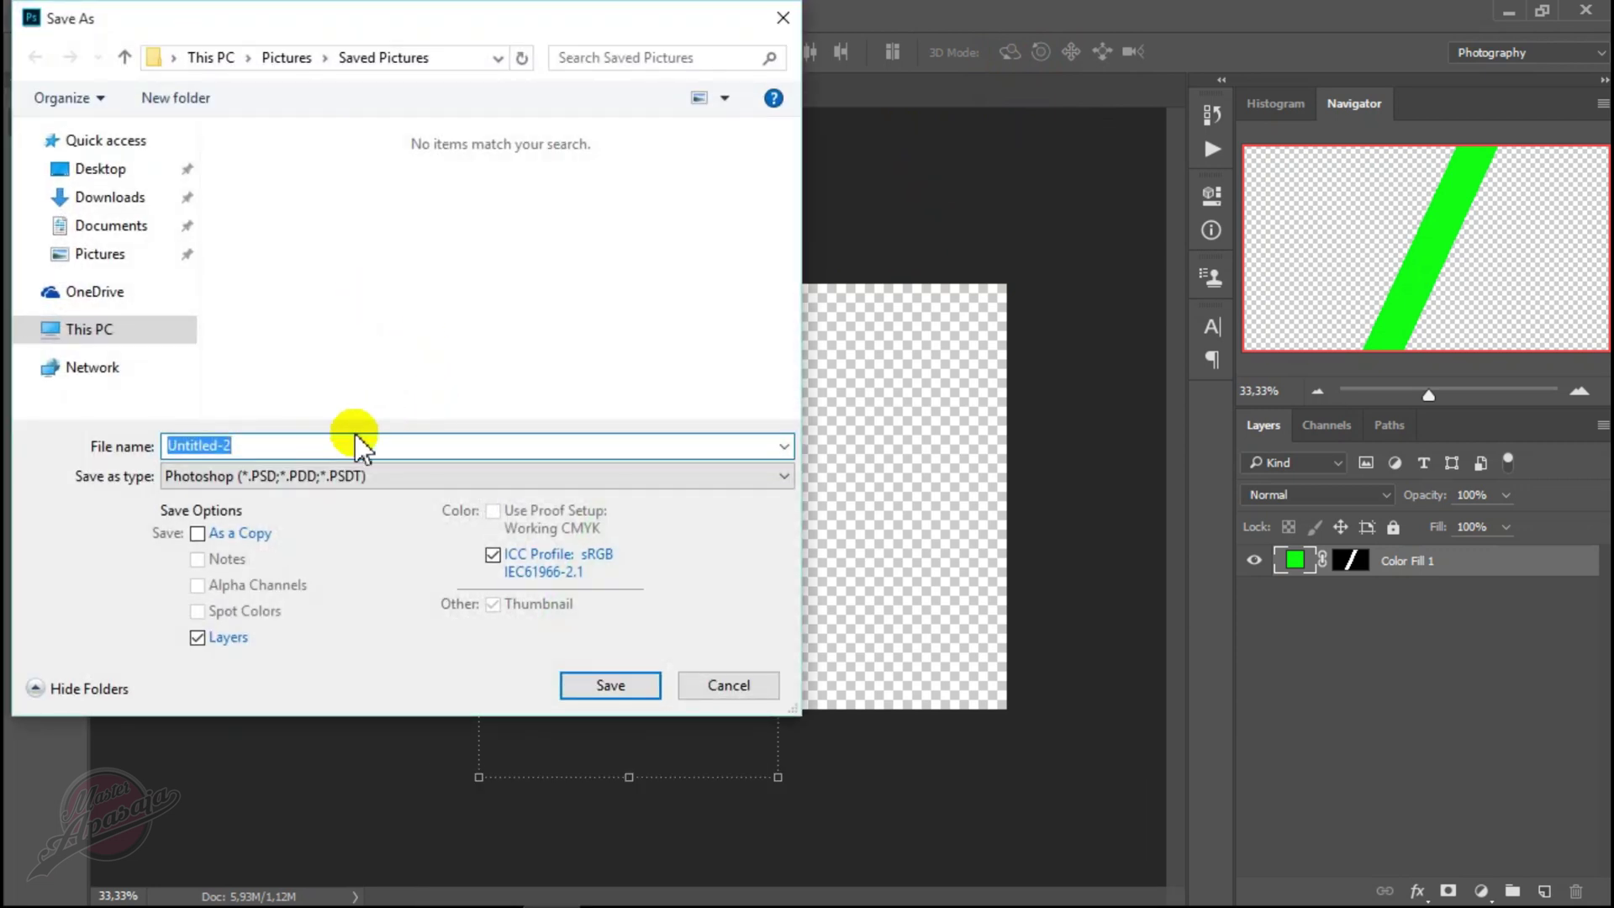
text(animasi0)
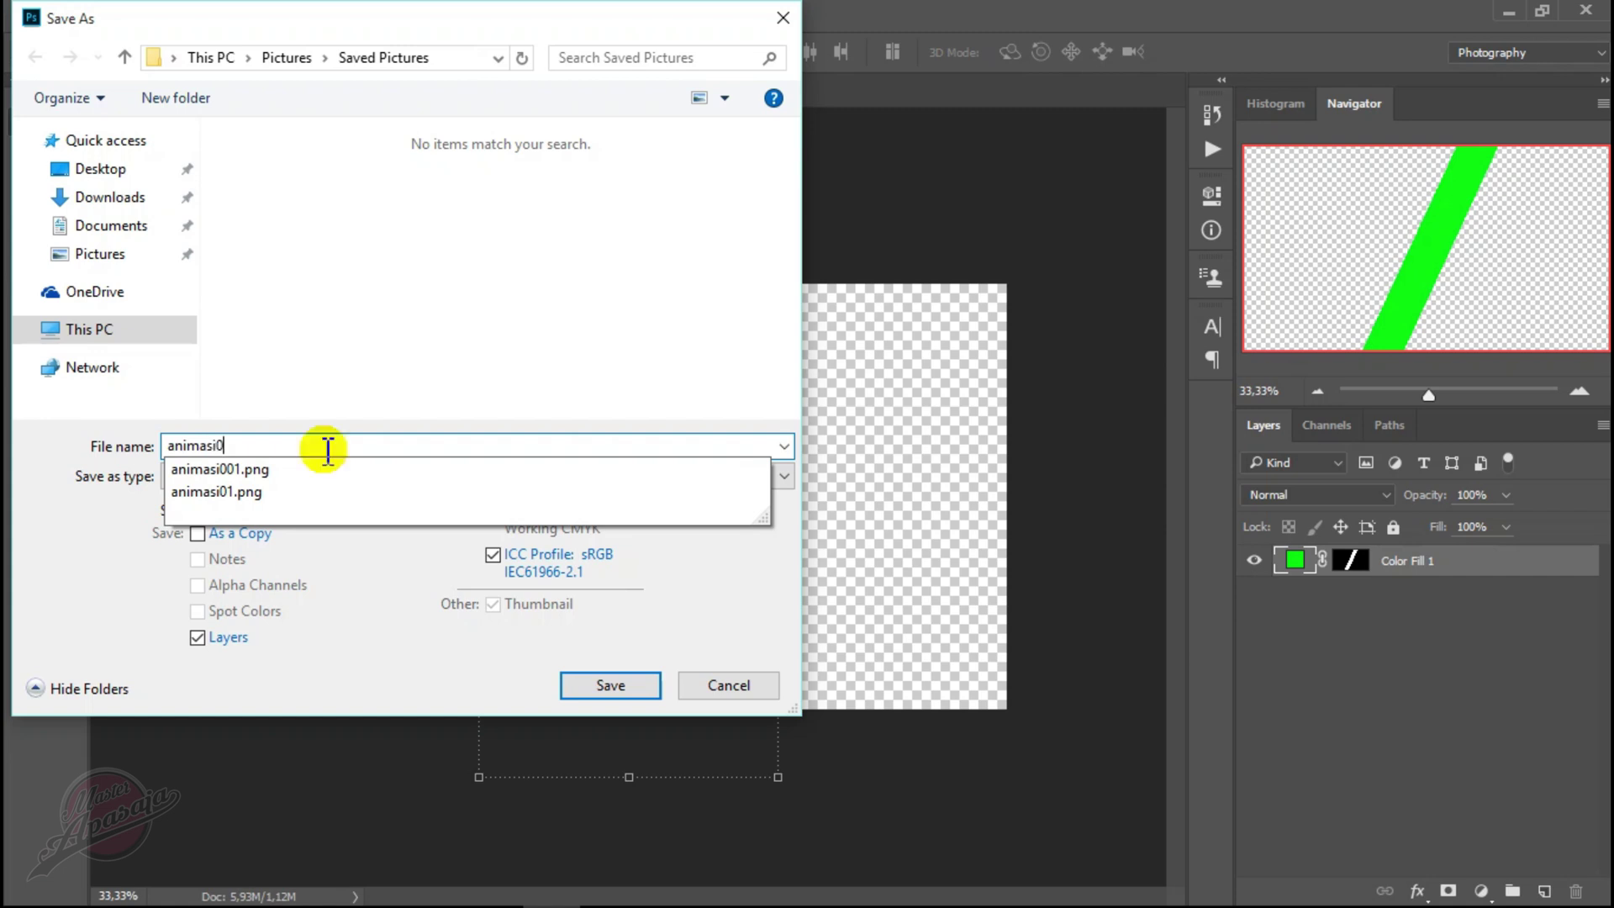
text(3)
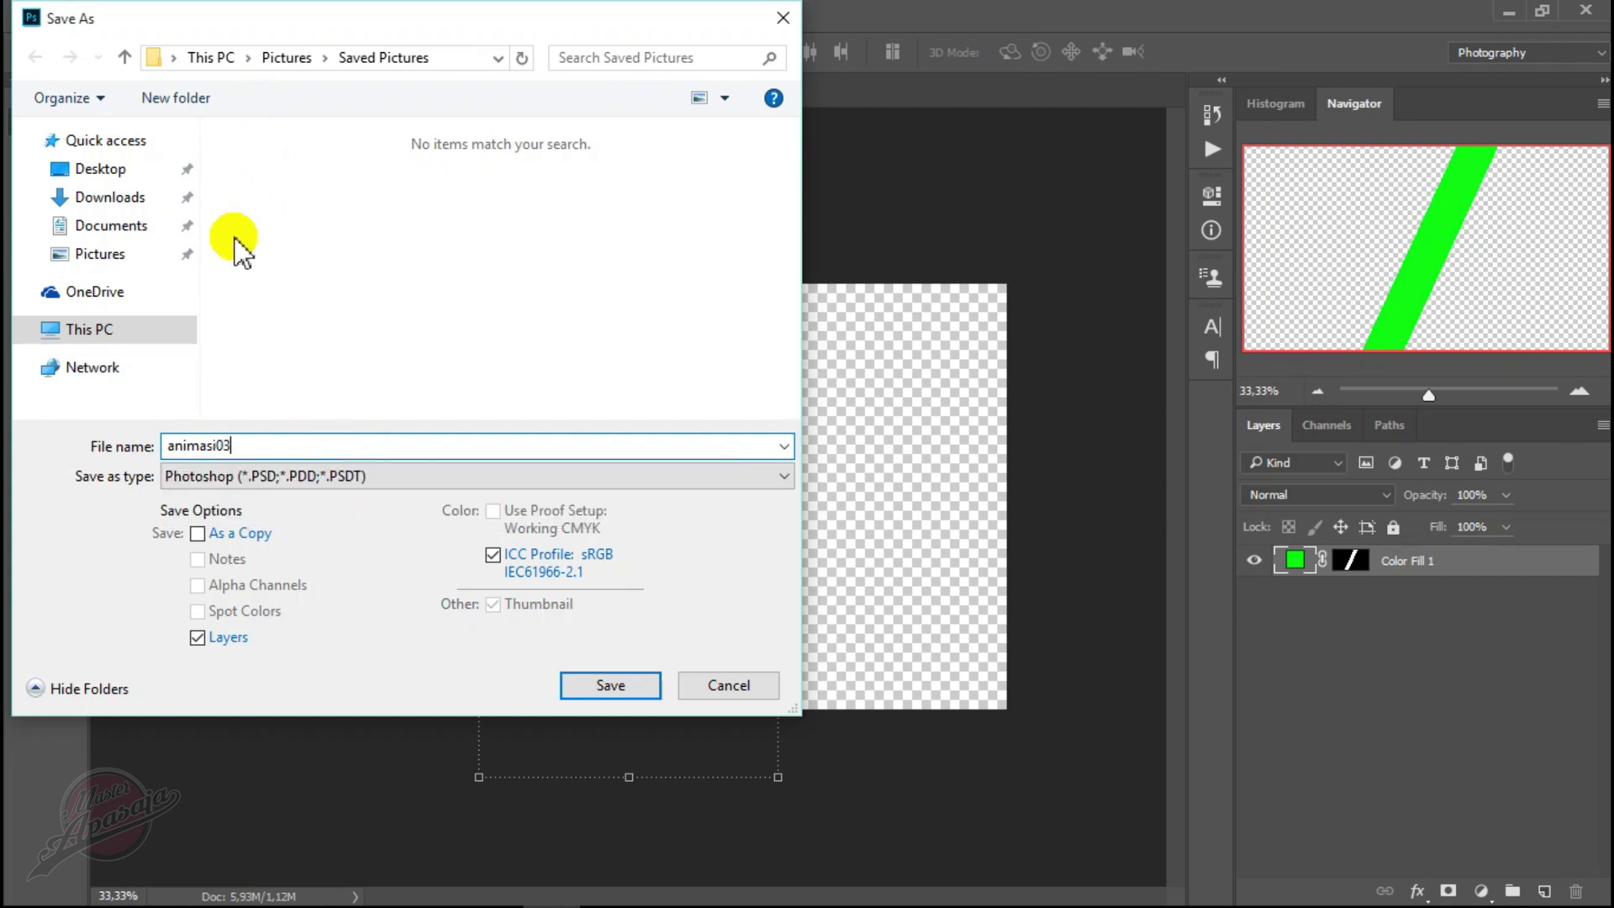
click(317, 478)
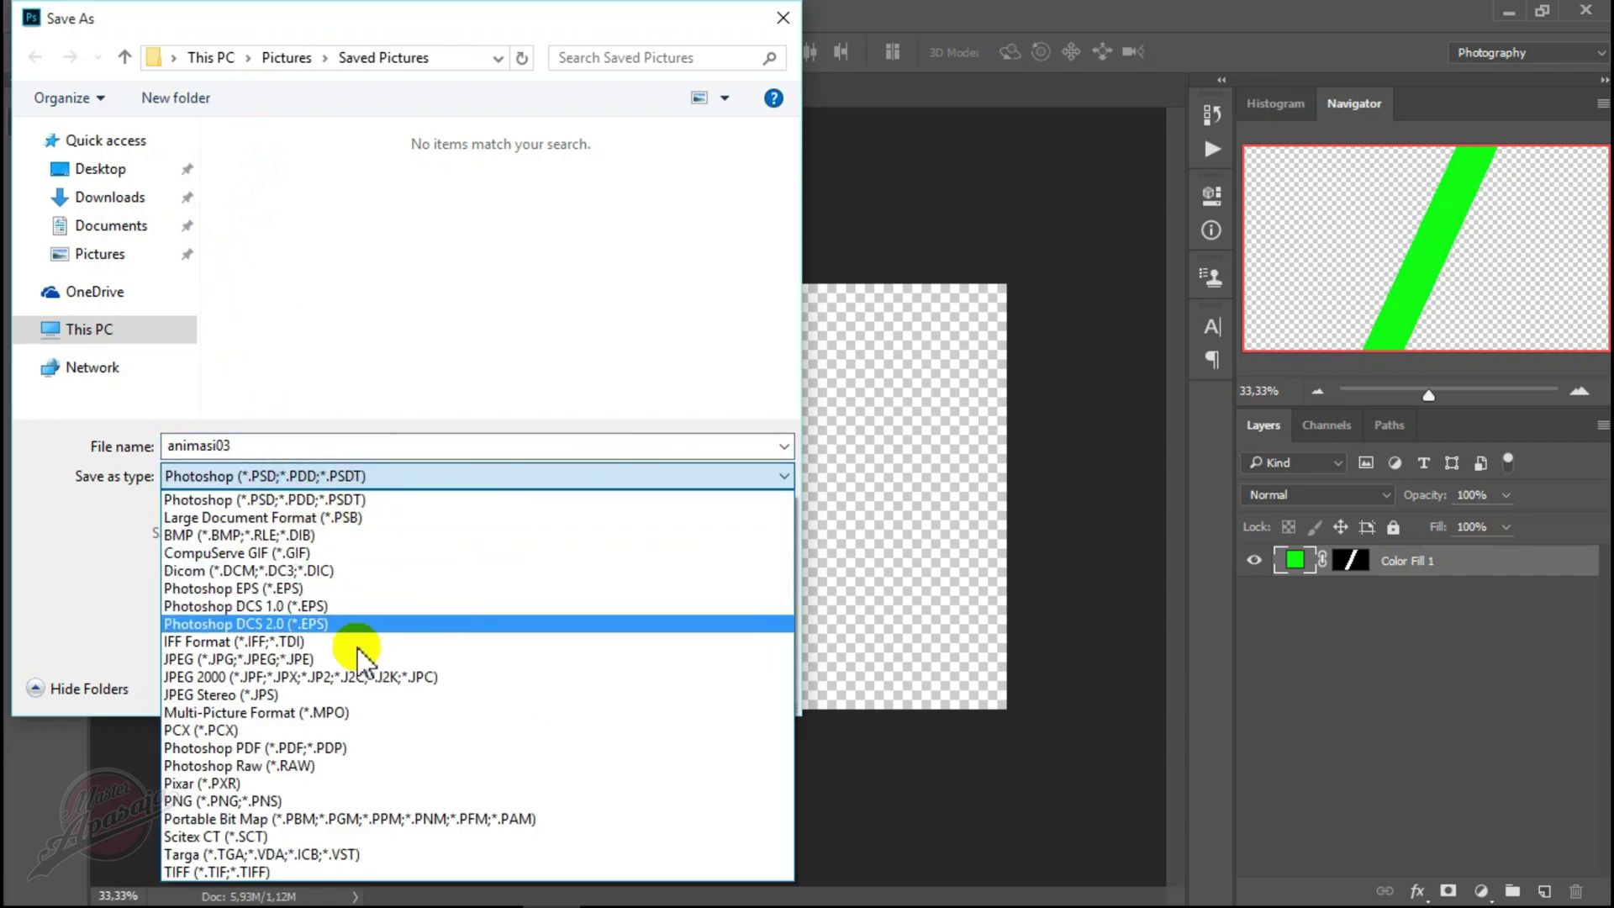
click(264, 801)
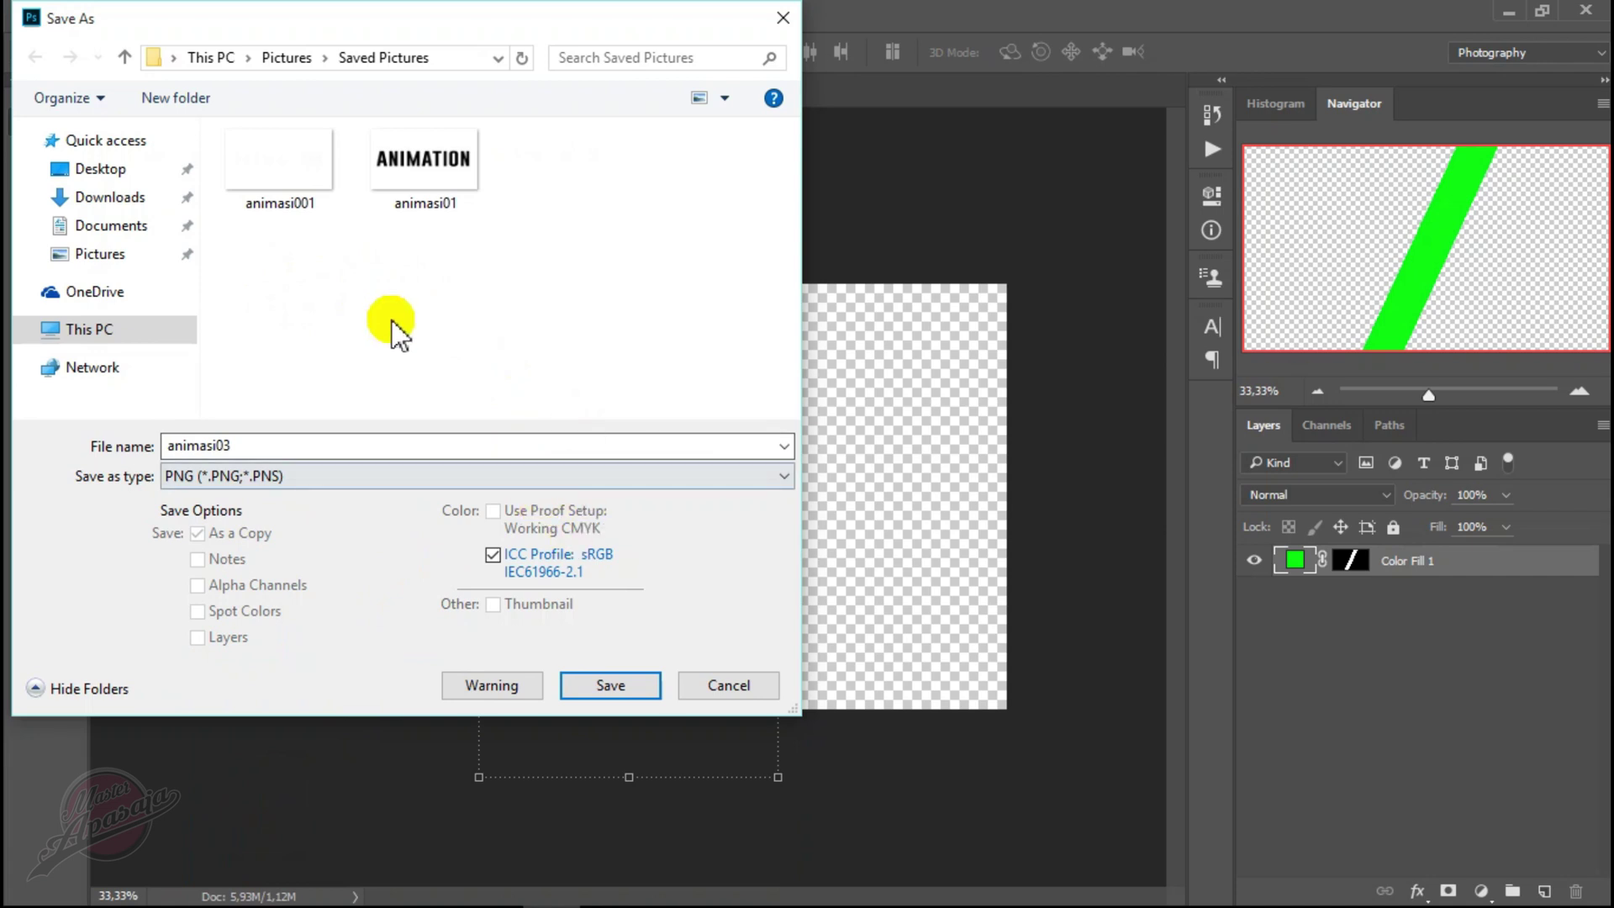
click(613, 688)
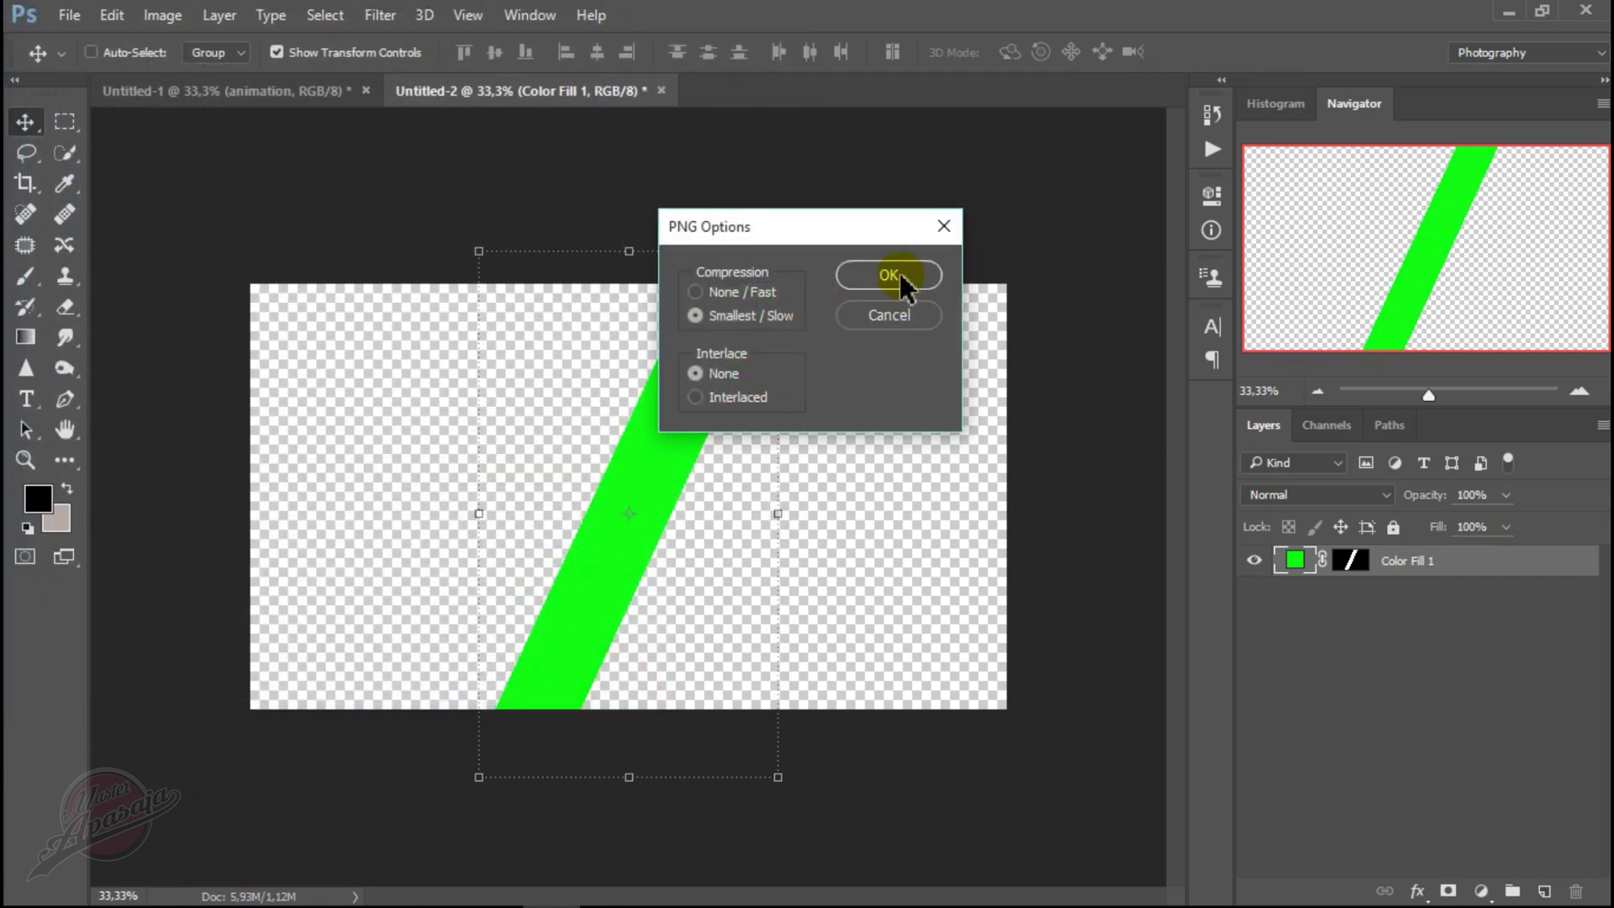
click(900, 277)
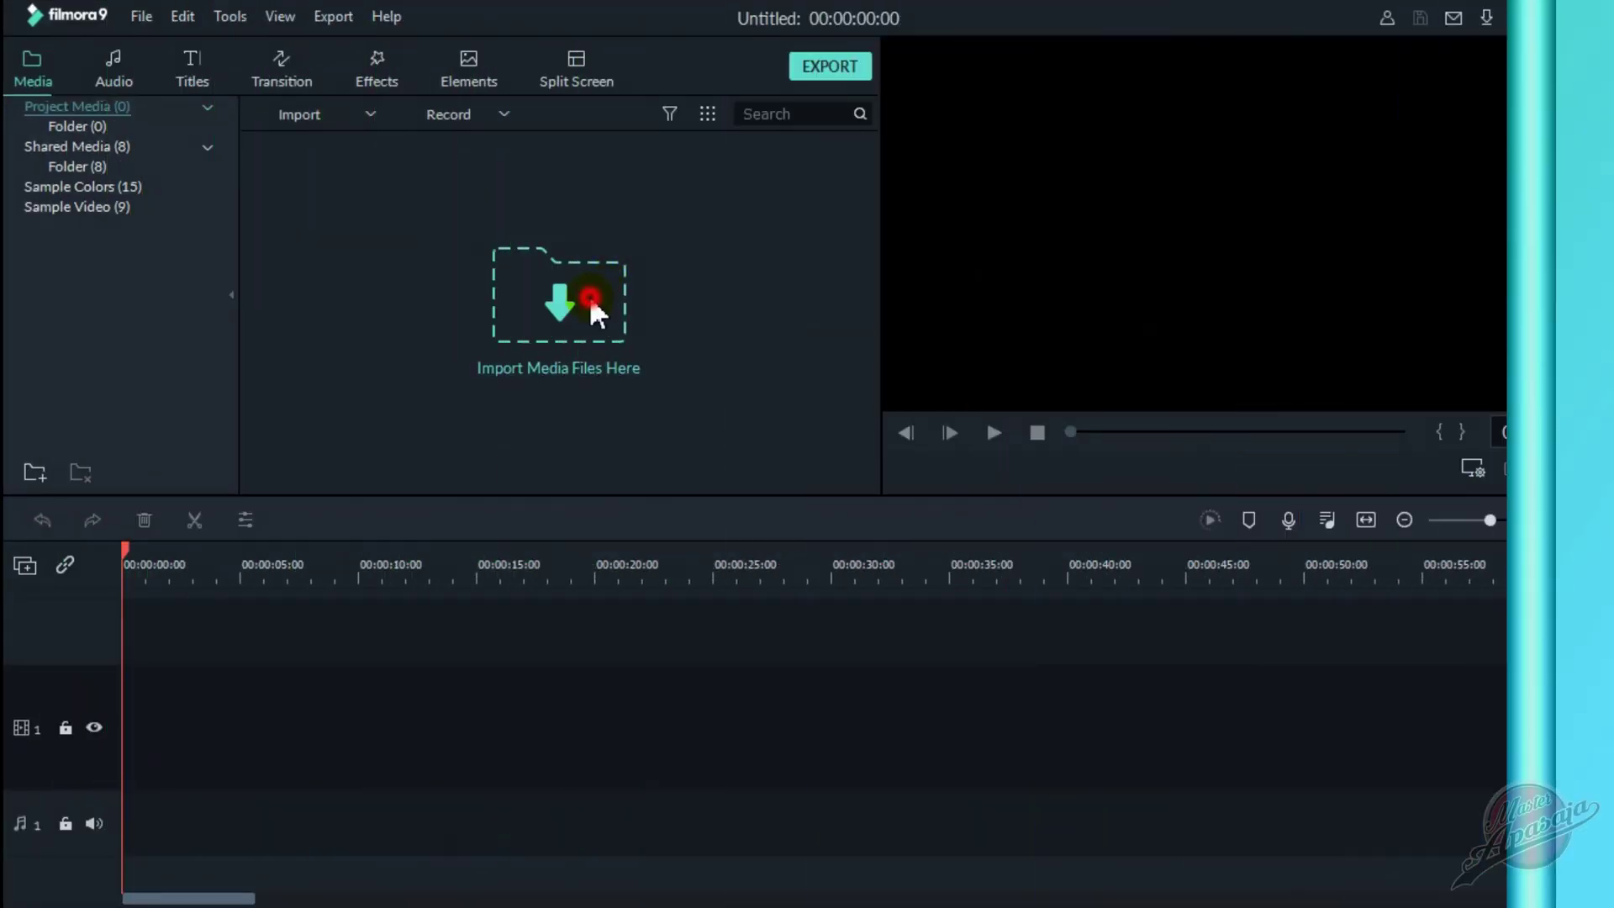
- Import the animasi 01 and animasi 02 images from Pictures into the project media
click(586, 310)
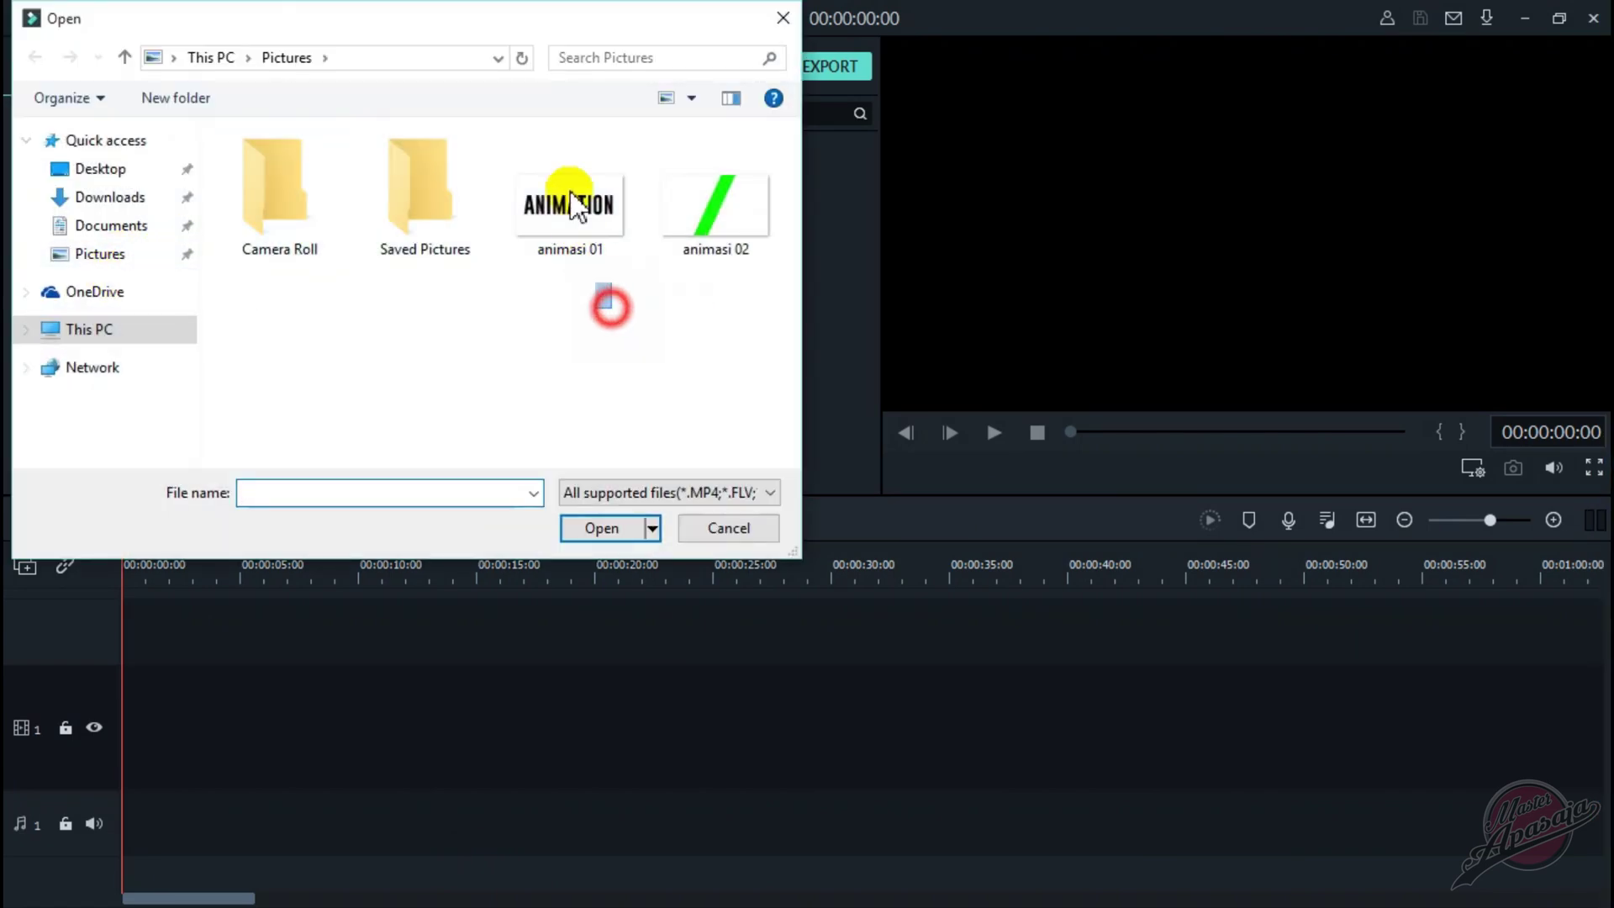
drag(608, 304, 746, 216)
click(602, 528)
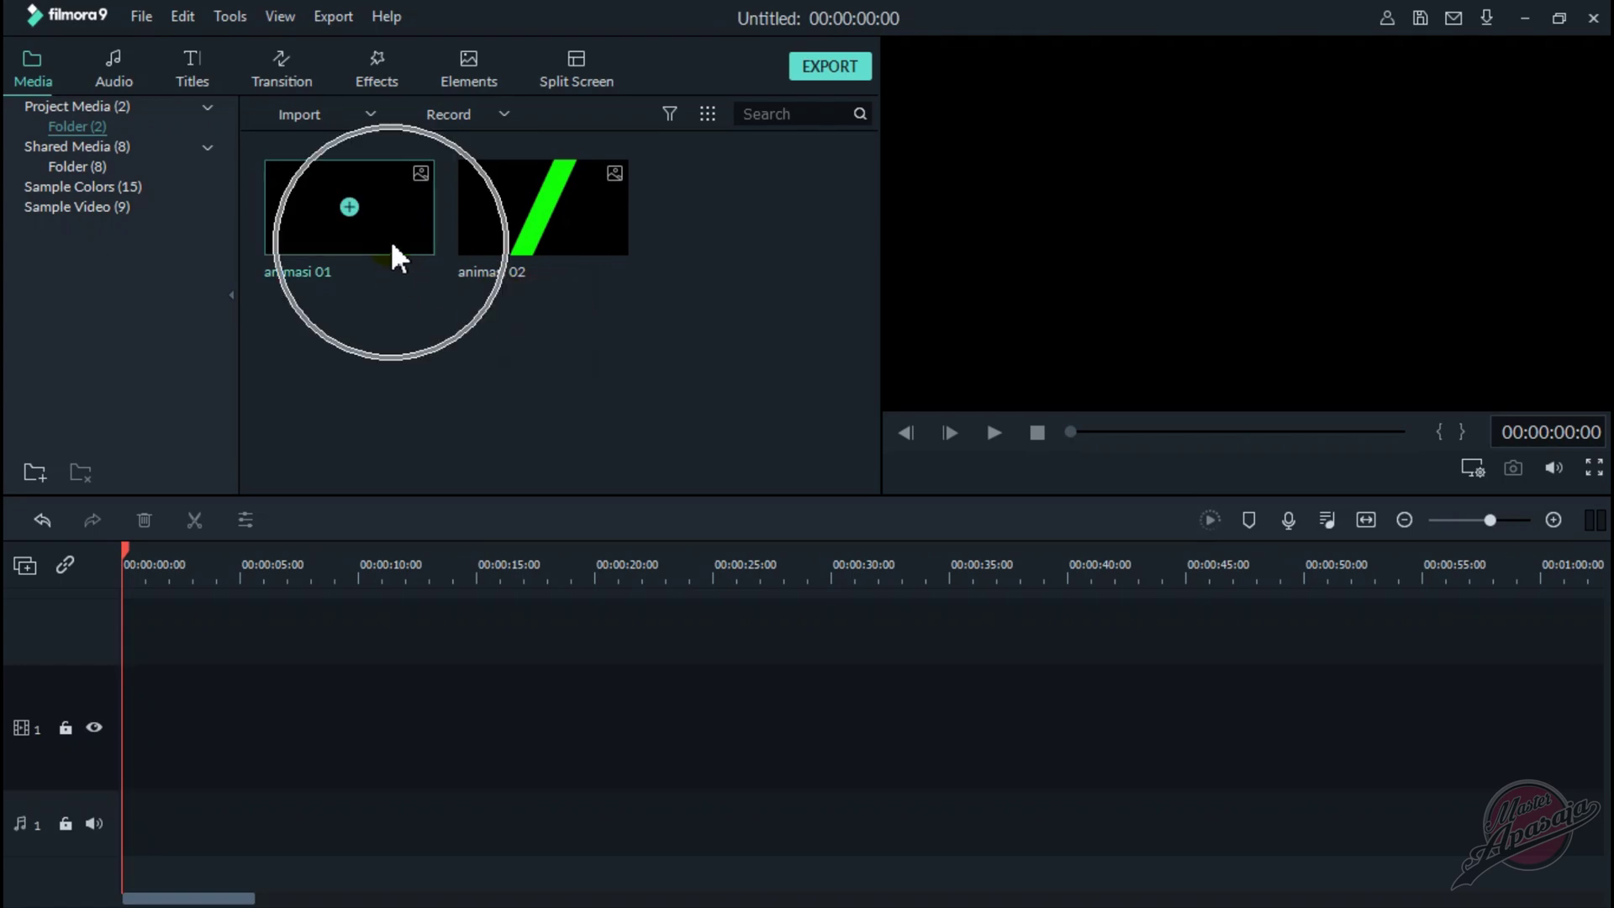
- Place a 5-second White sample-colour clip on video track 1 and zoom the timeline to fit it
click(73, 185)
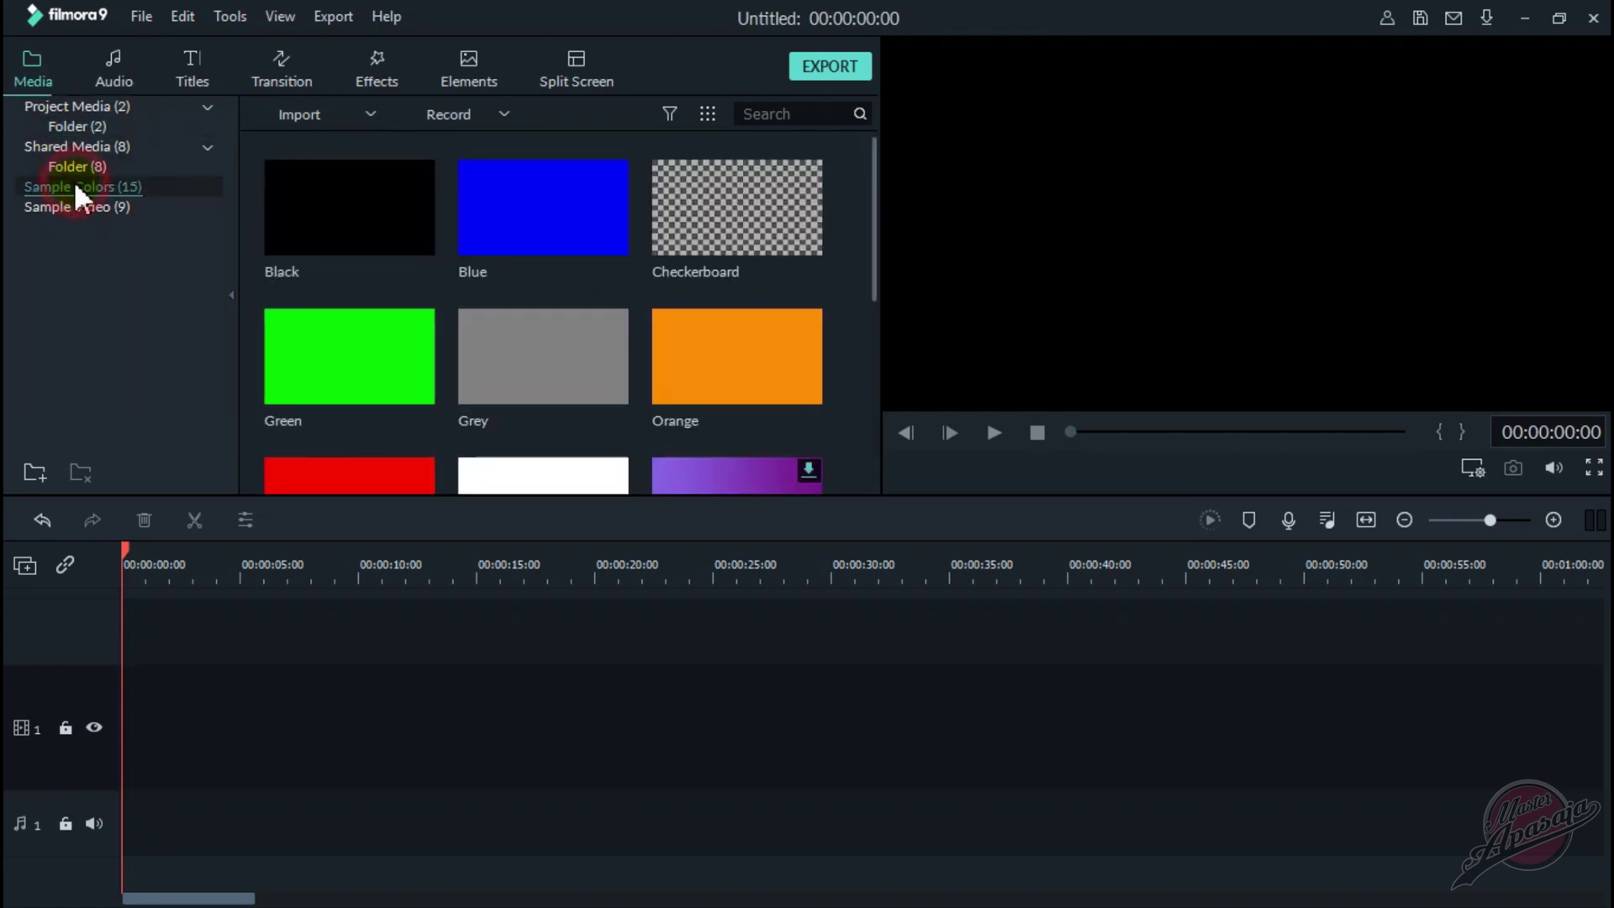
scroll(620, 471, down, 3)
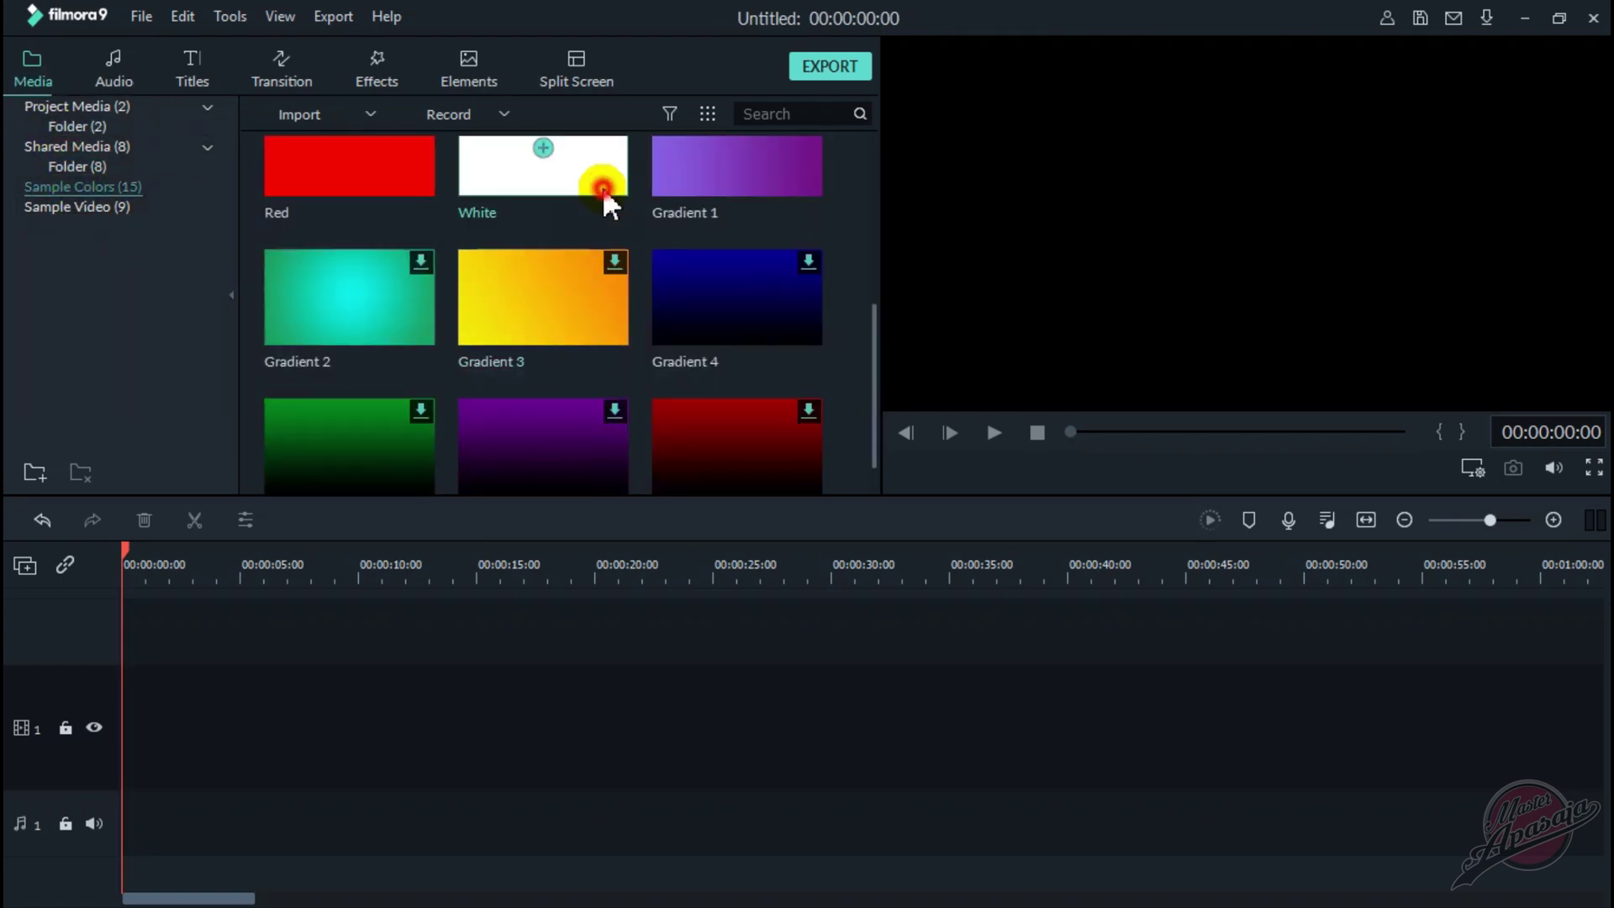
drag(592, 187, 154, 715)
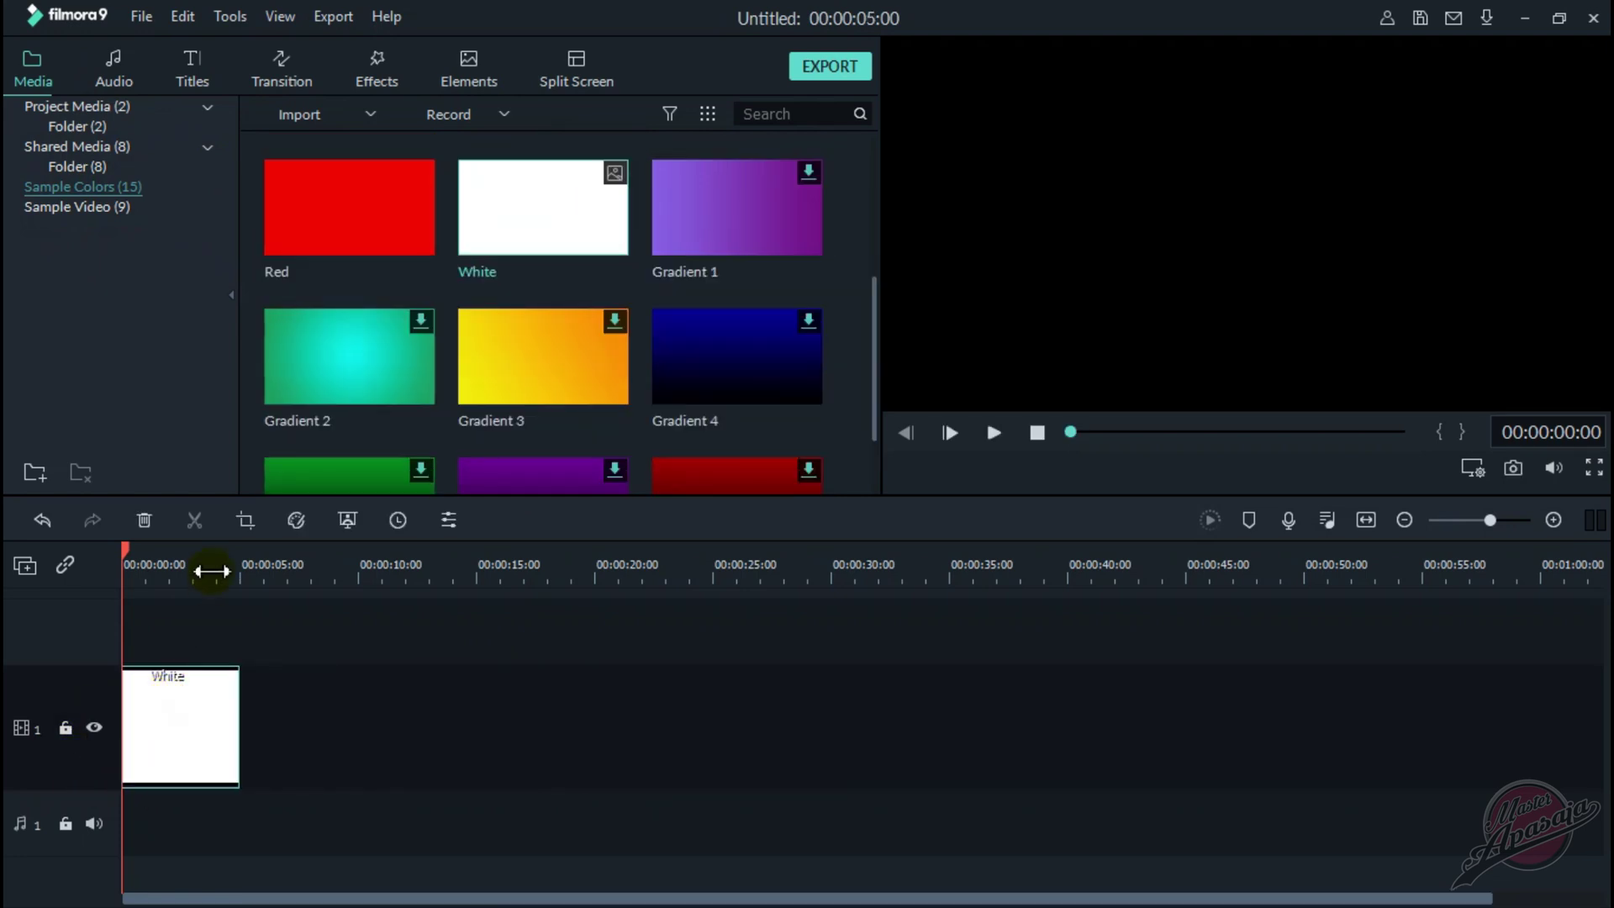
key(shift+z)
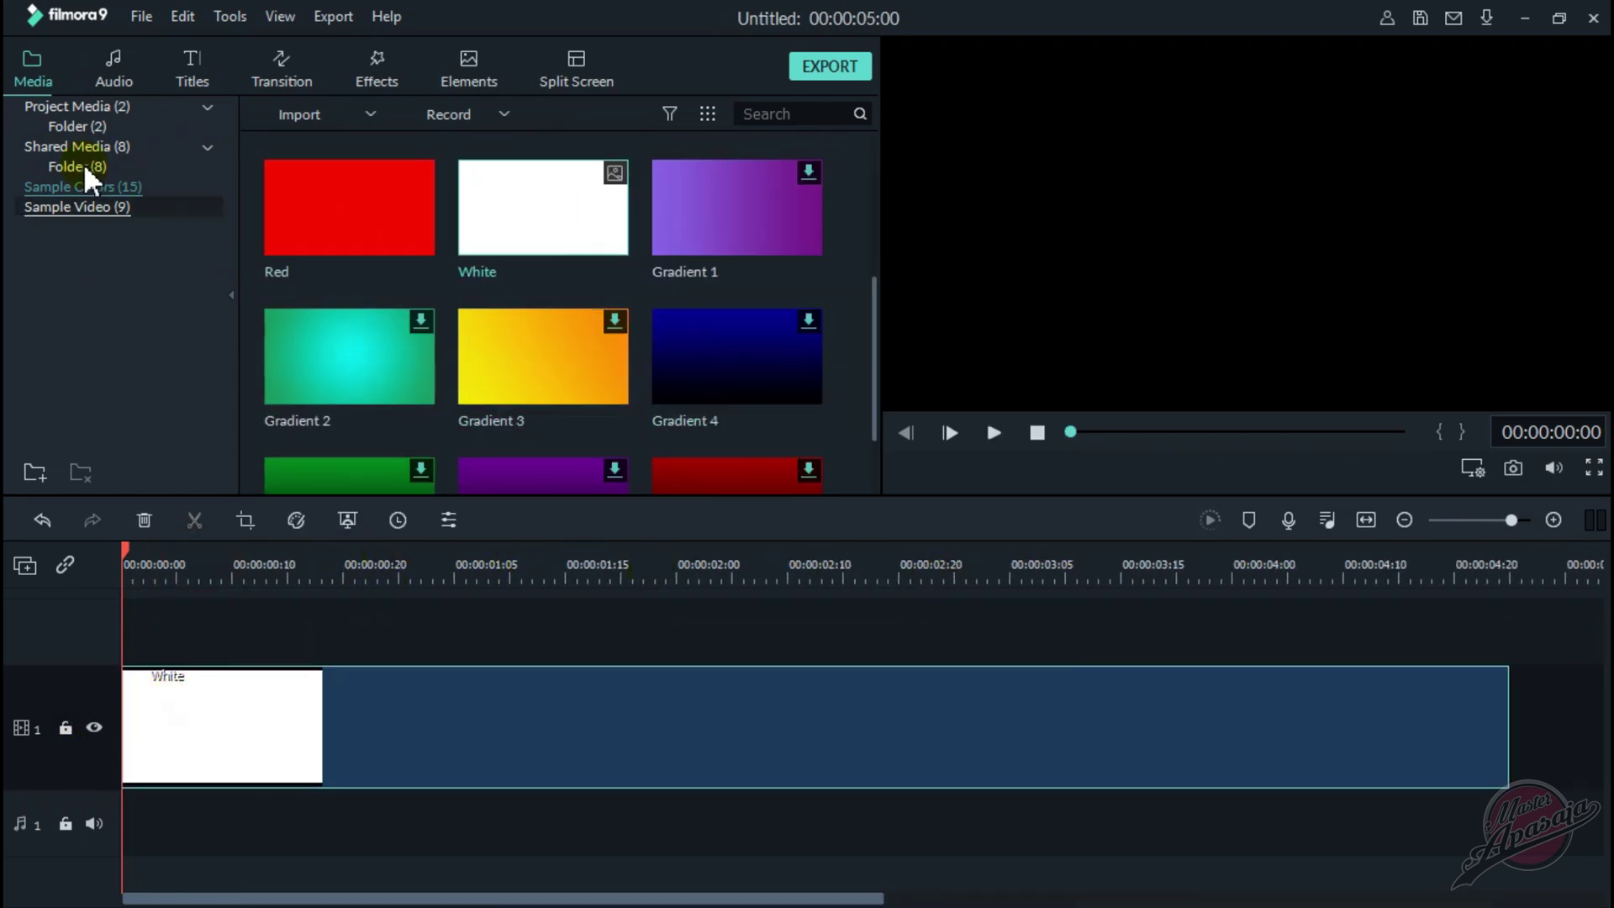
click(34, 109)
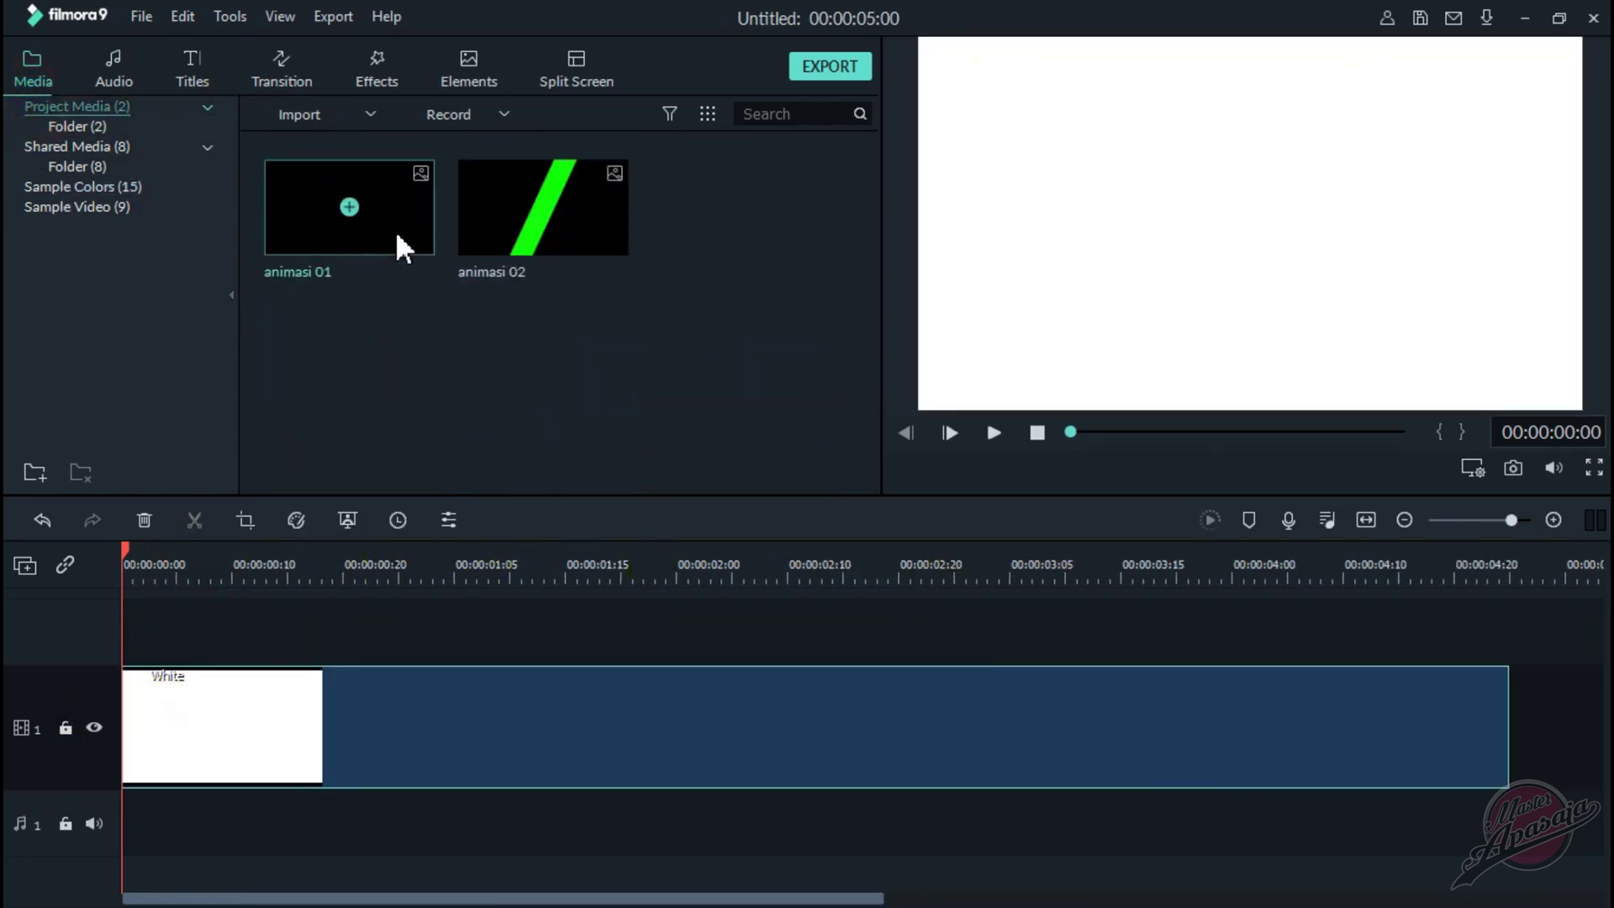
- Put animasi 01 on video track 2 above White and play the preview to check it
mouse_move(395, 236)
mouse_down()
mouse_move(370, 610)
mouse_move(73, 648)
mouse_up()
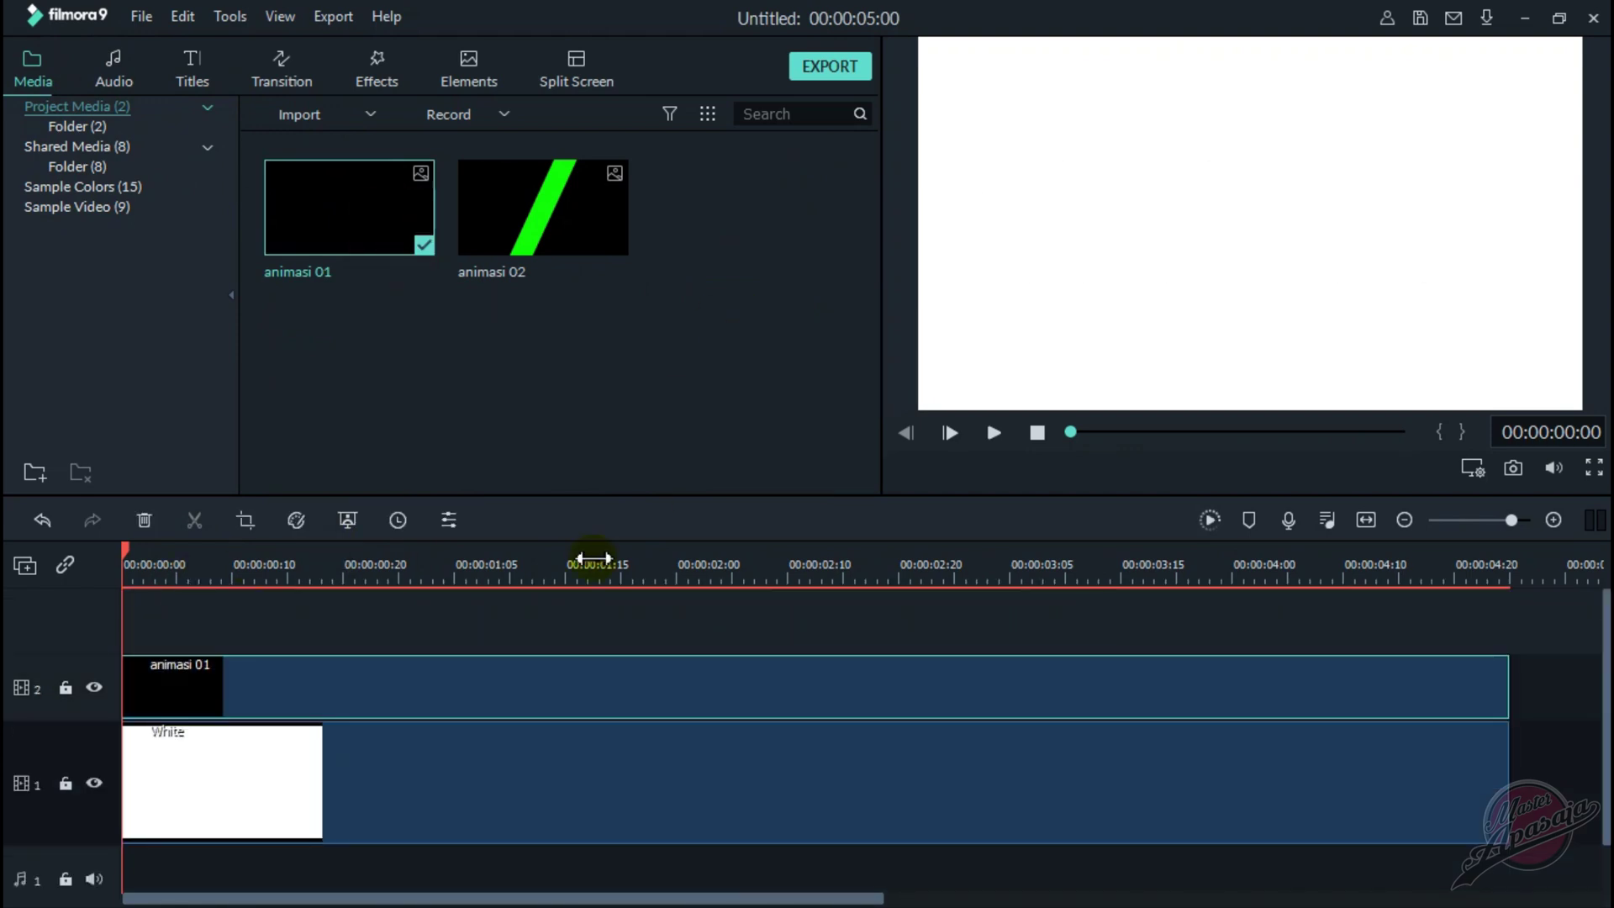
click(992, 432)
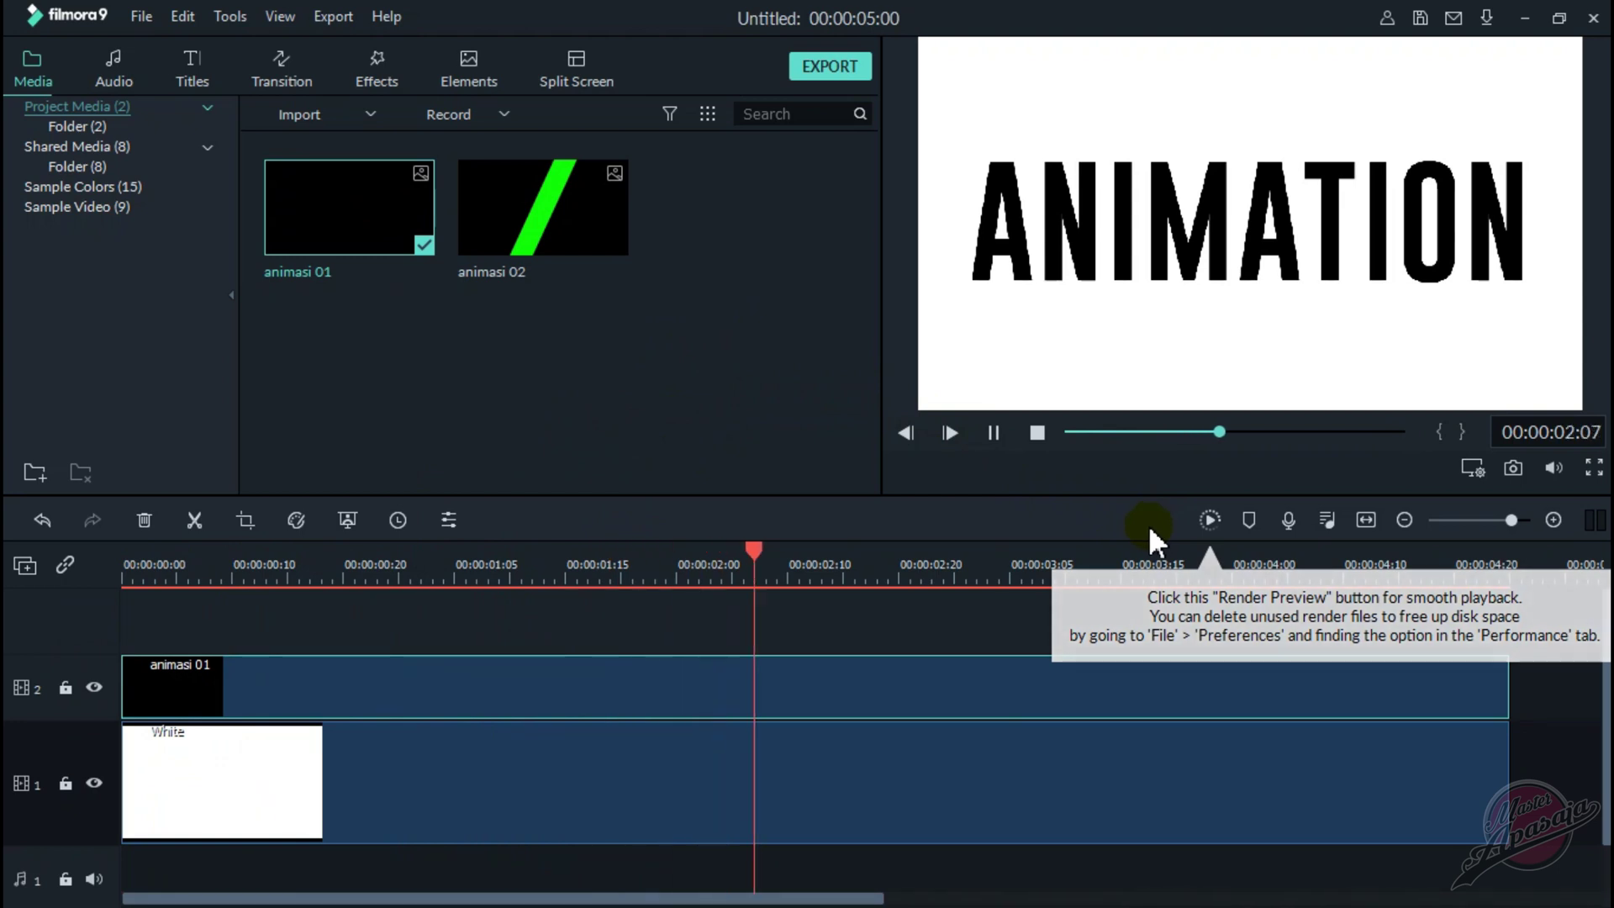
key(space)
click(954, 561)
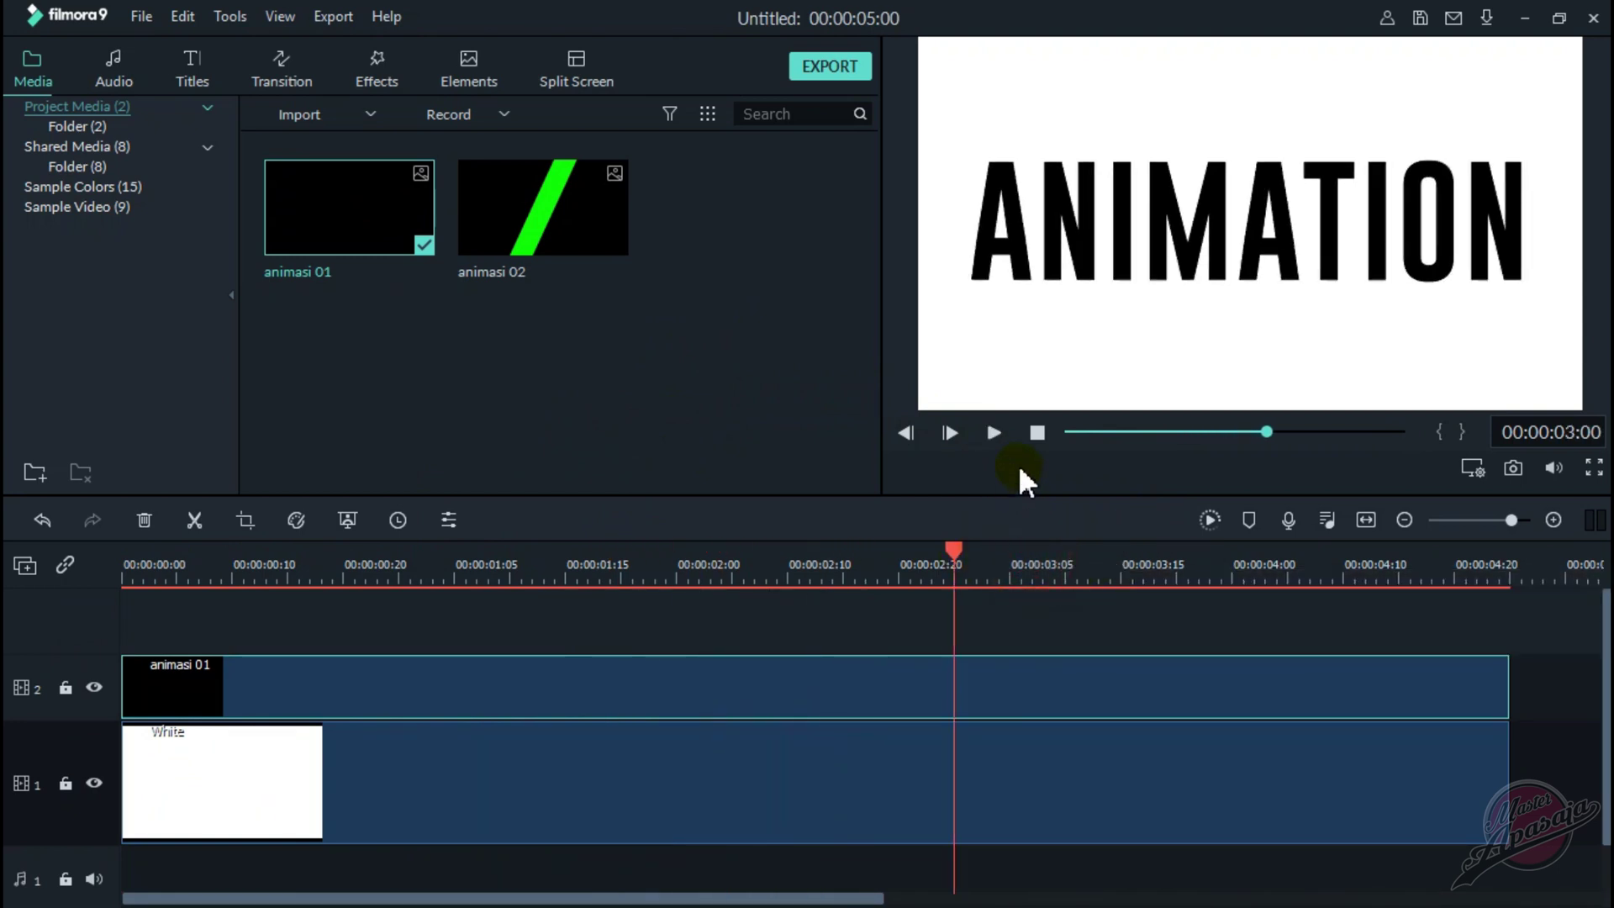
click(1036, 432)
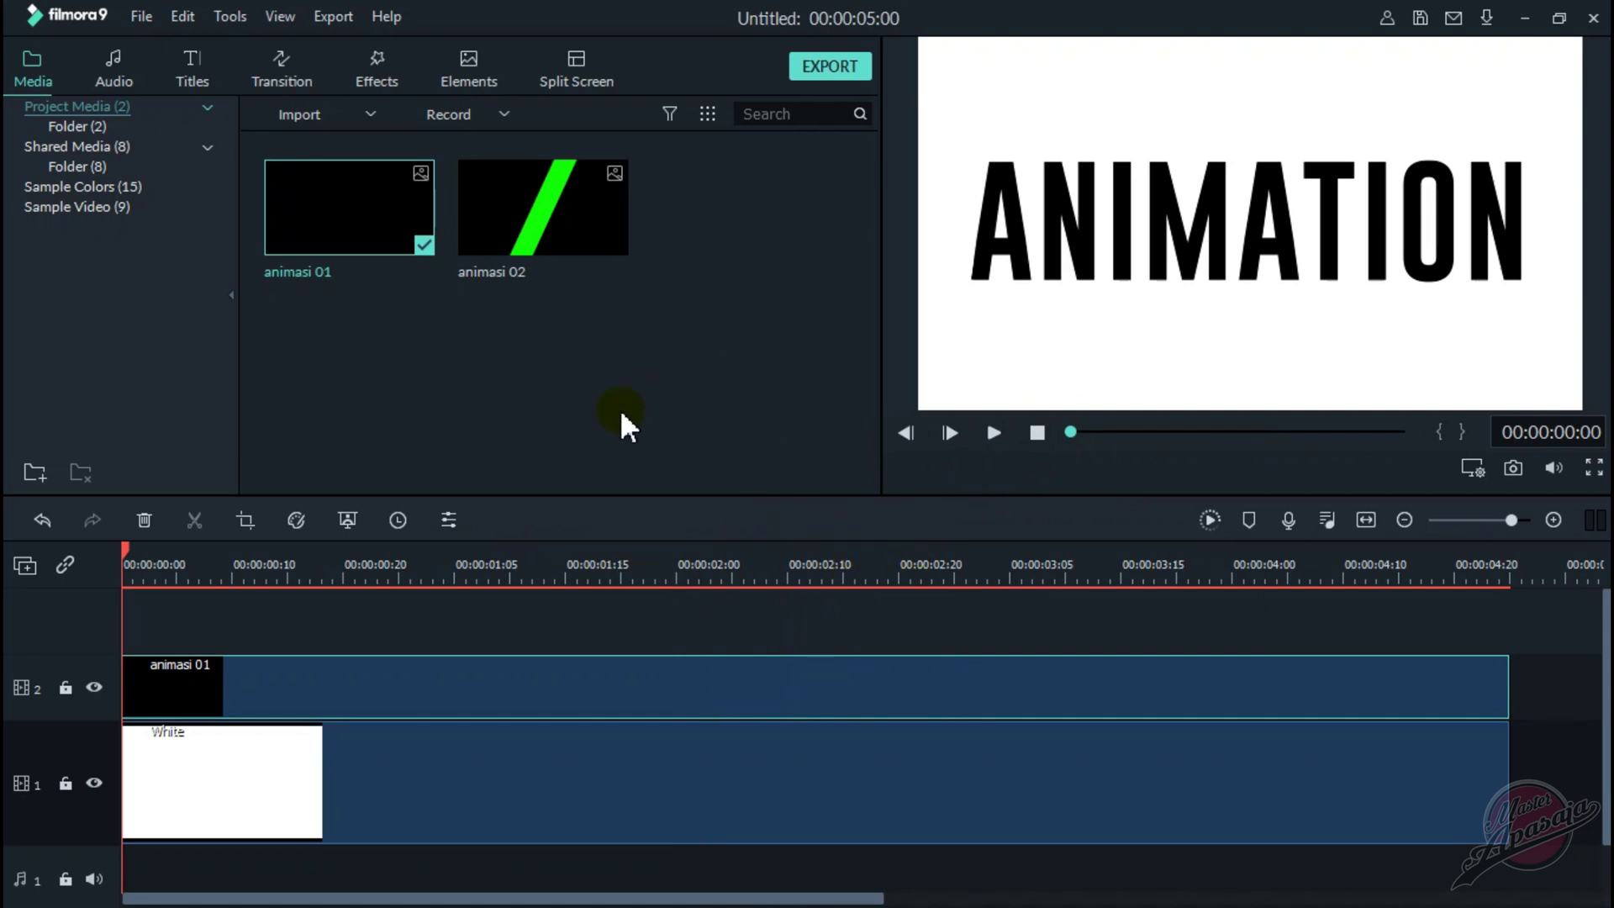
- Add animasi 02 on video track 3, play it back, and render the preview
mouse_move(569, 263)
mouse_down()
mouse_move(153, 653)
mouse_move(119, 639)
mouse_up()
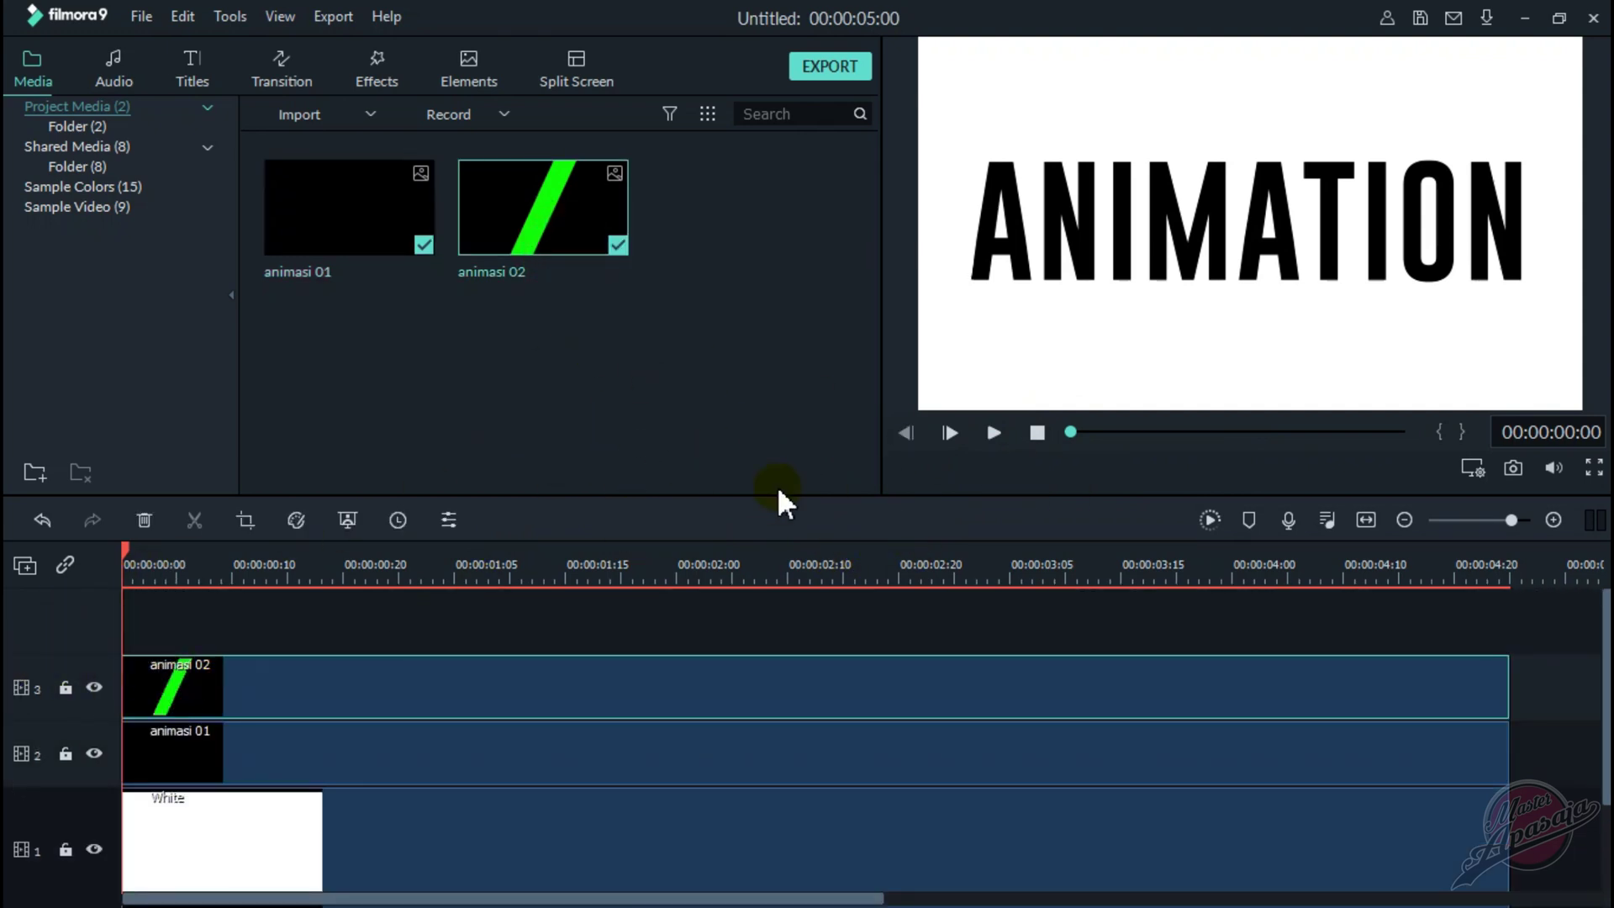
key(space)
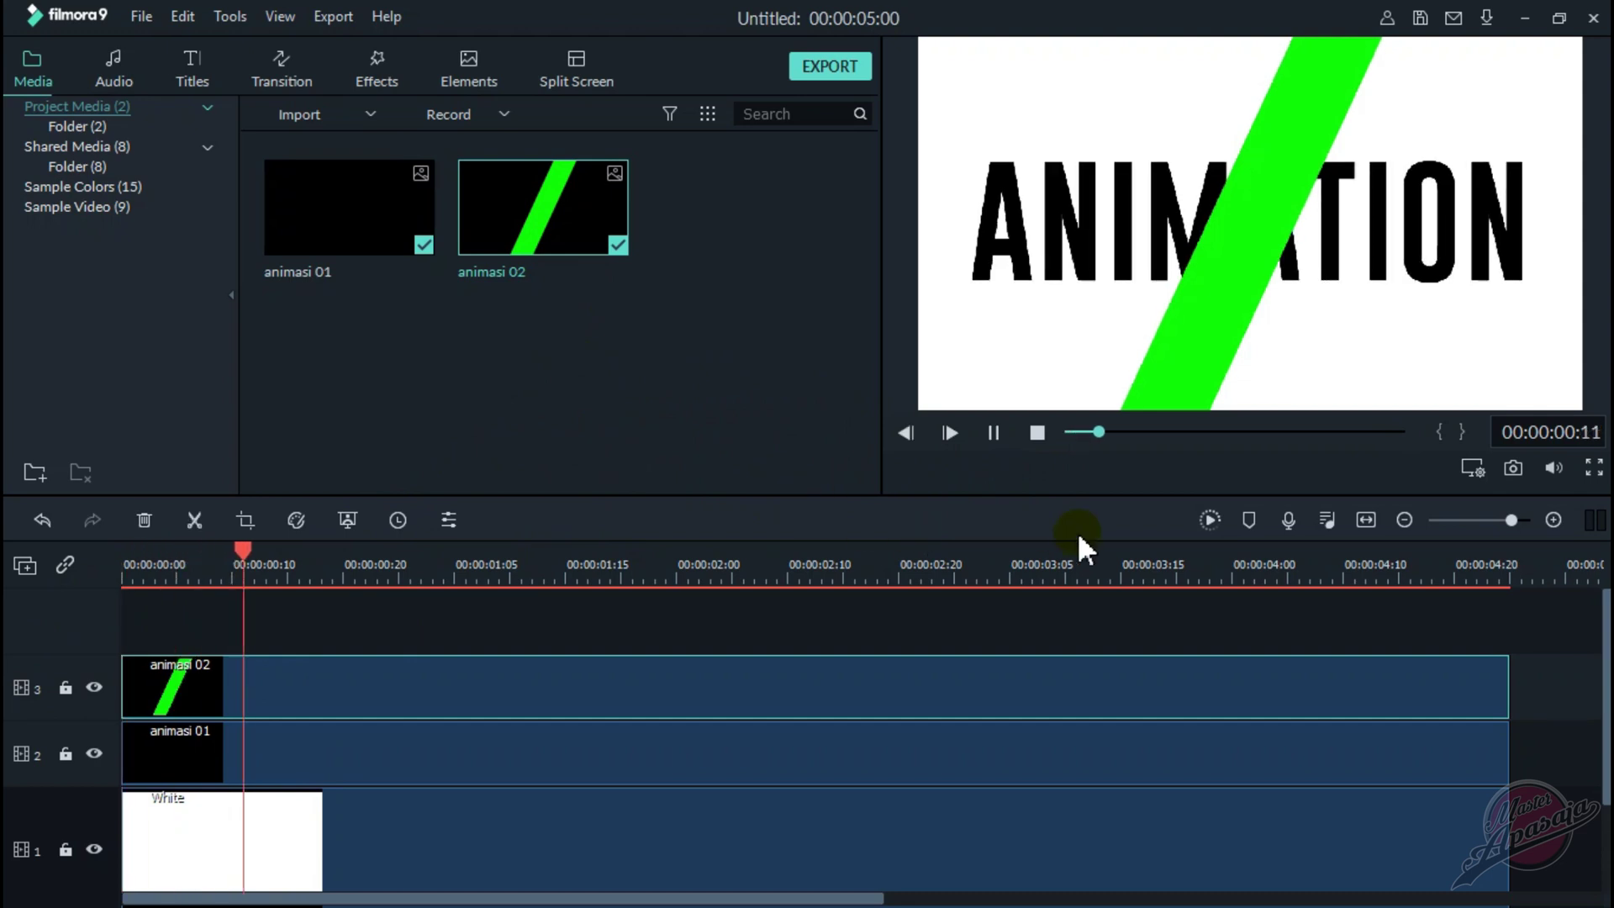
key(space)
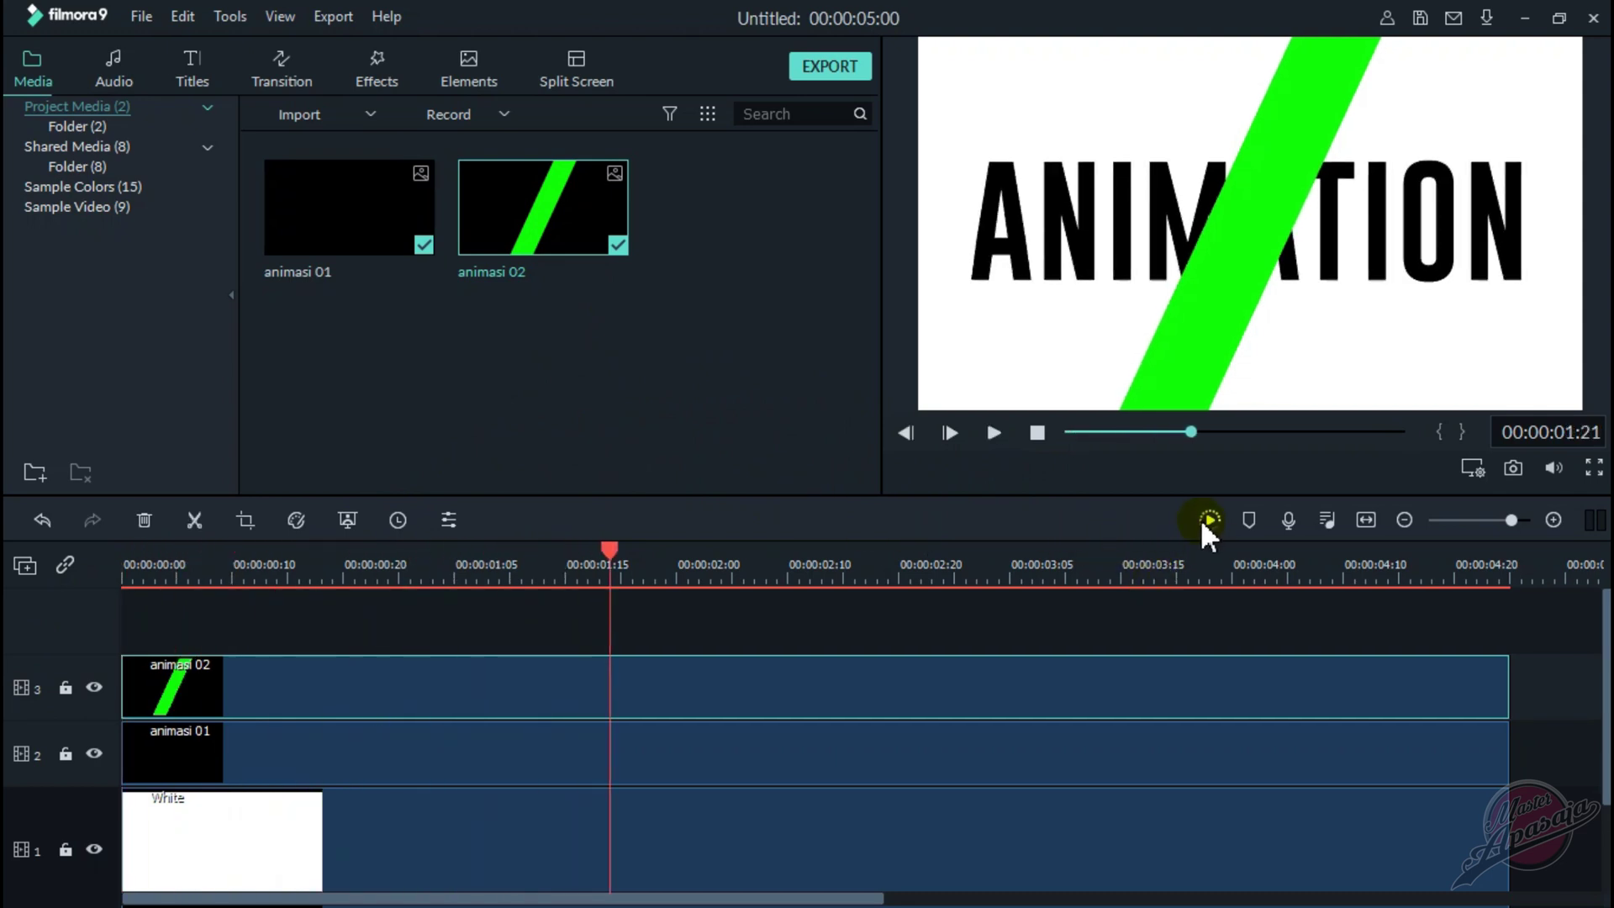
click(1209, 520)
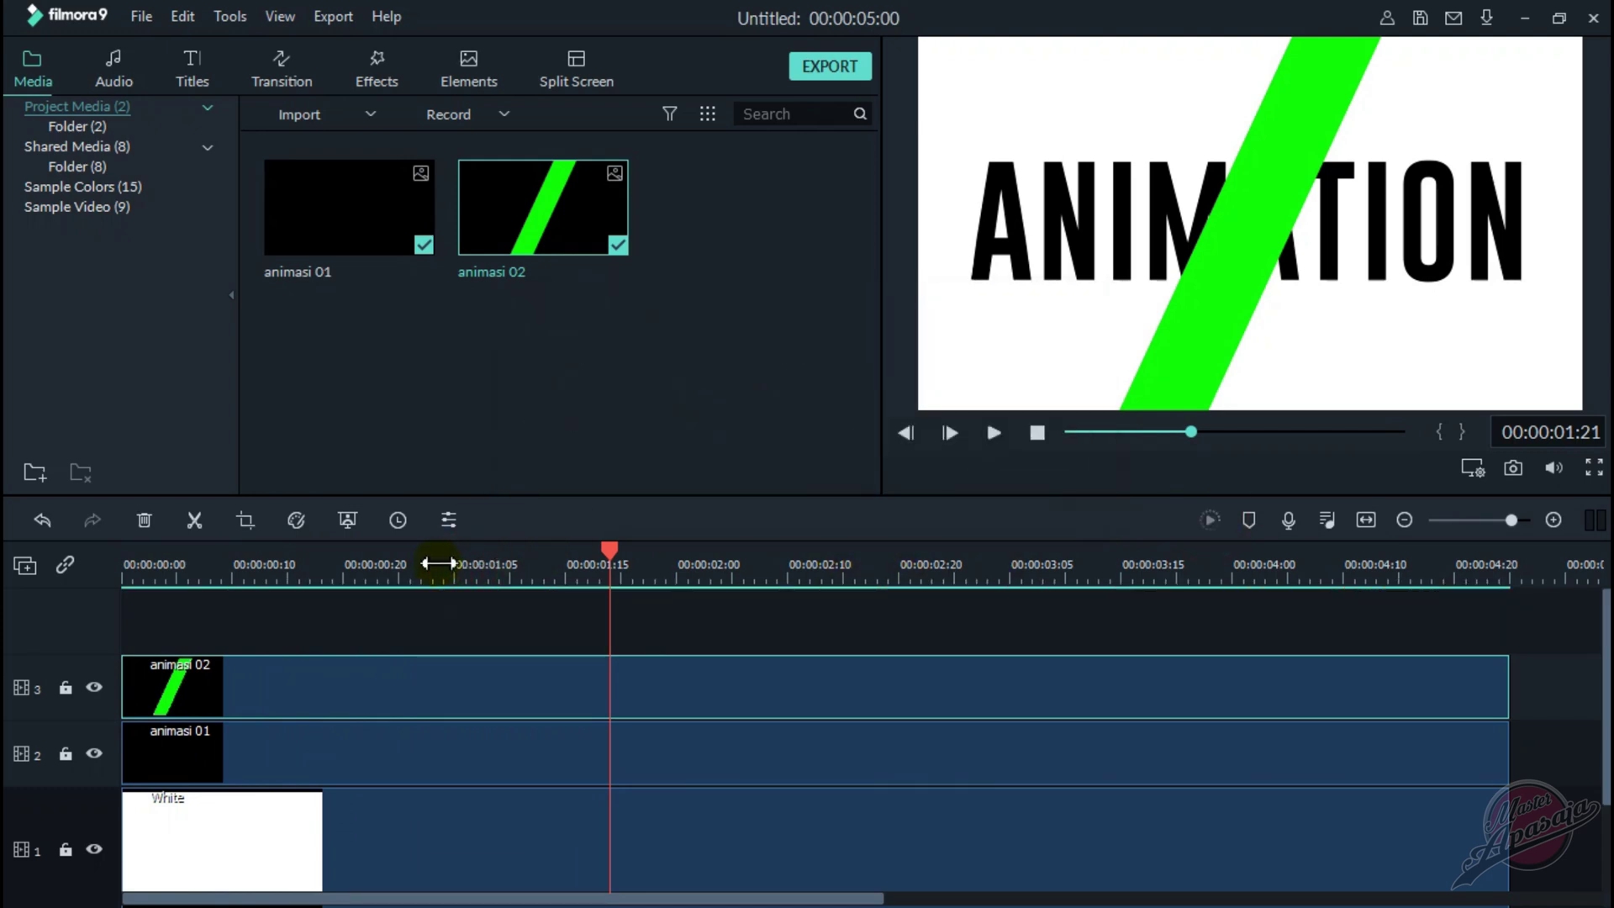
- Lock the White and animasi 01 tracks, zoom the timeline to frames, and return the playhead to 00:00:00:00
drag(465, 568, 446, 566)
scroll(94, 701, down, 2)
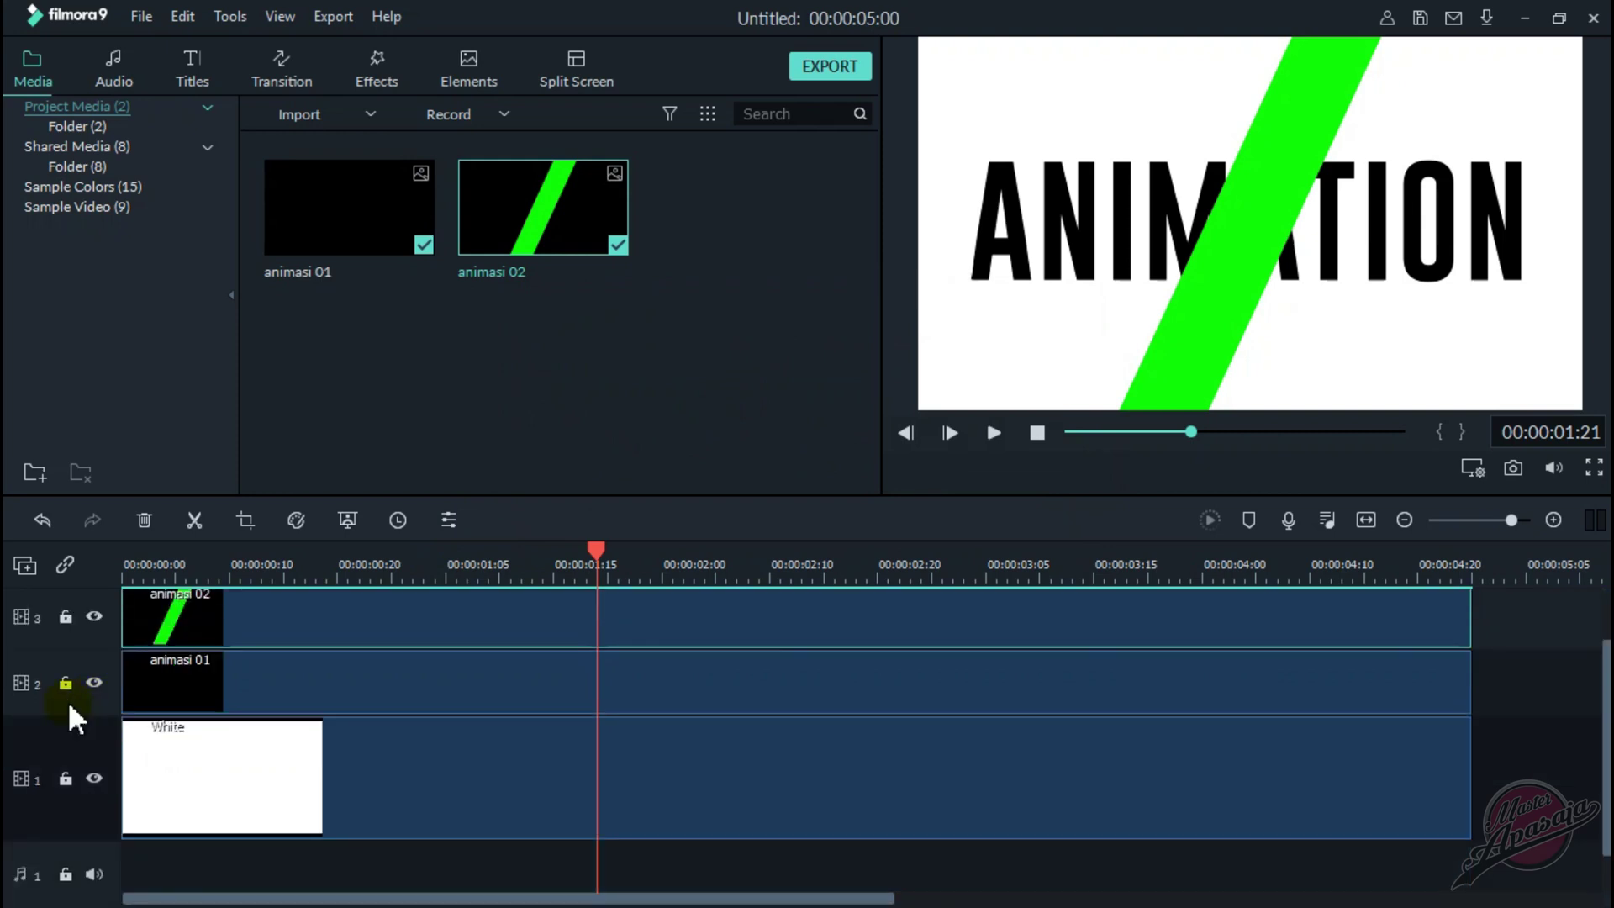
click(65, 617)
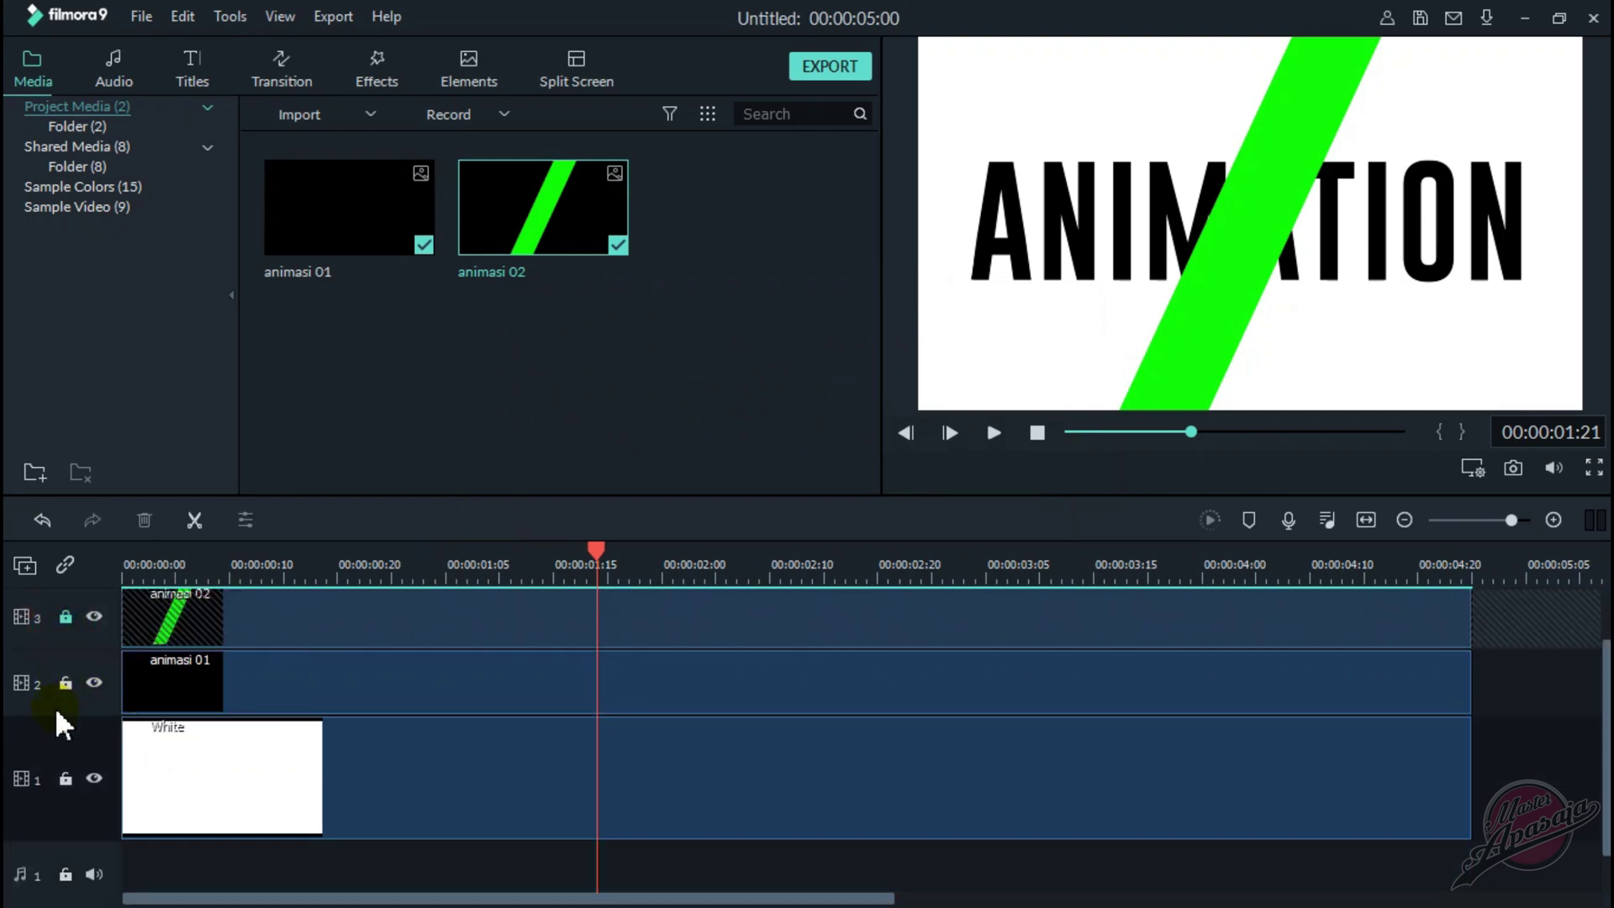
click(64, 620)
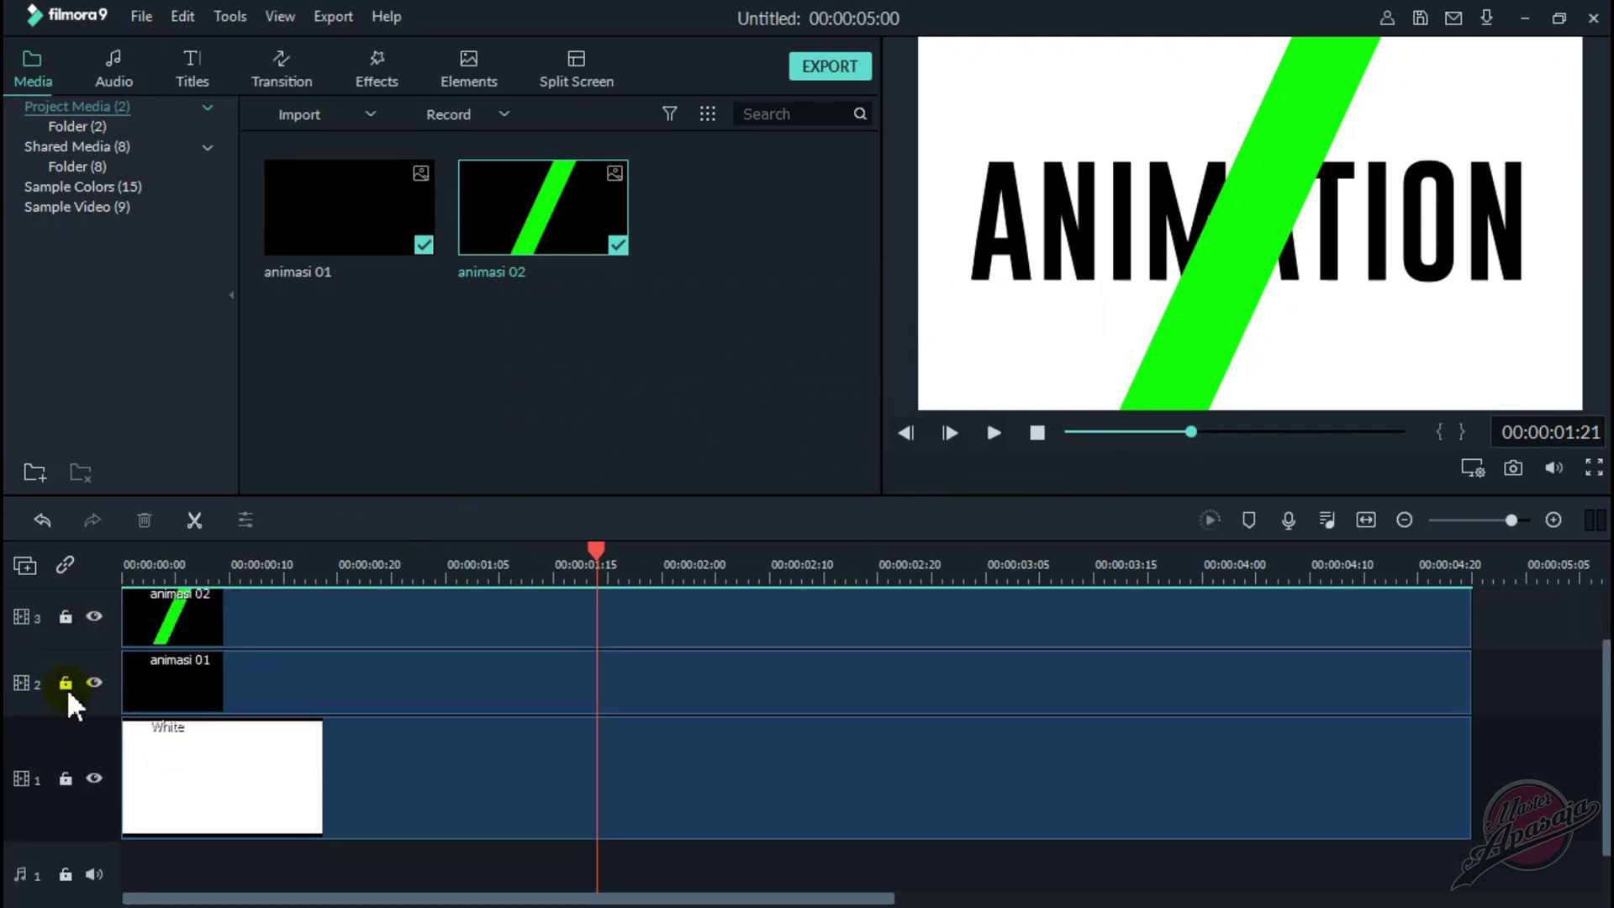
click(66, 780)
click(64, 682)
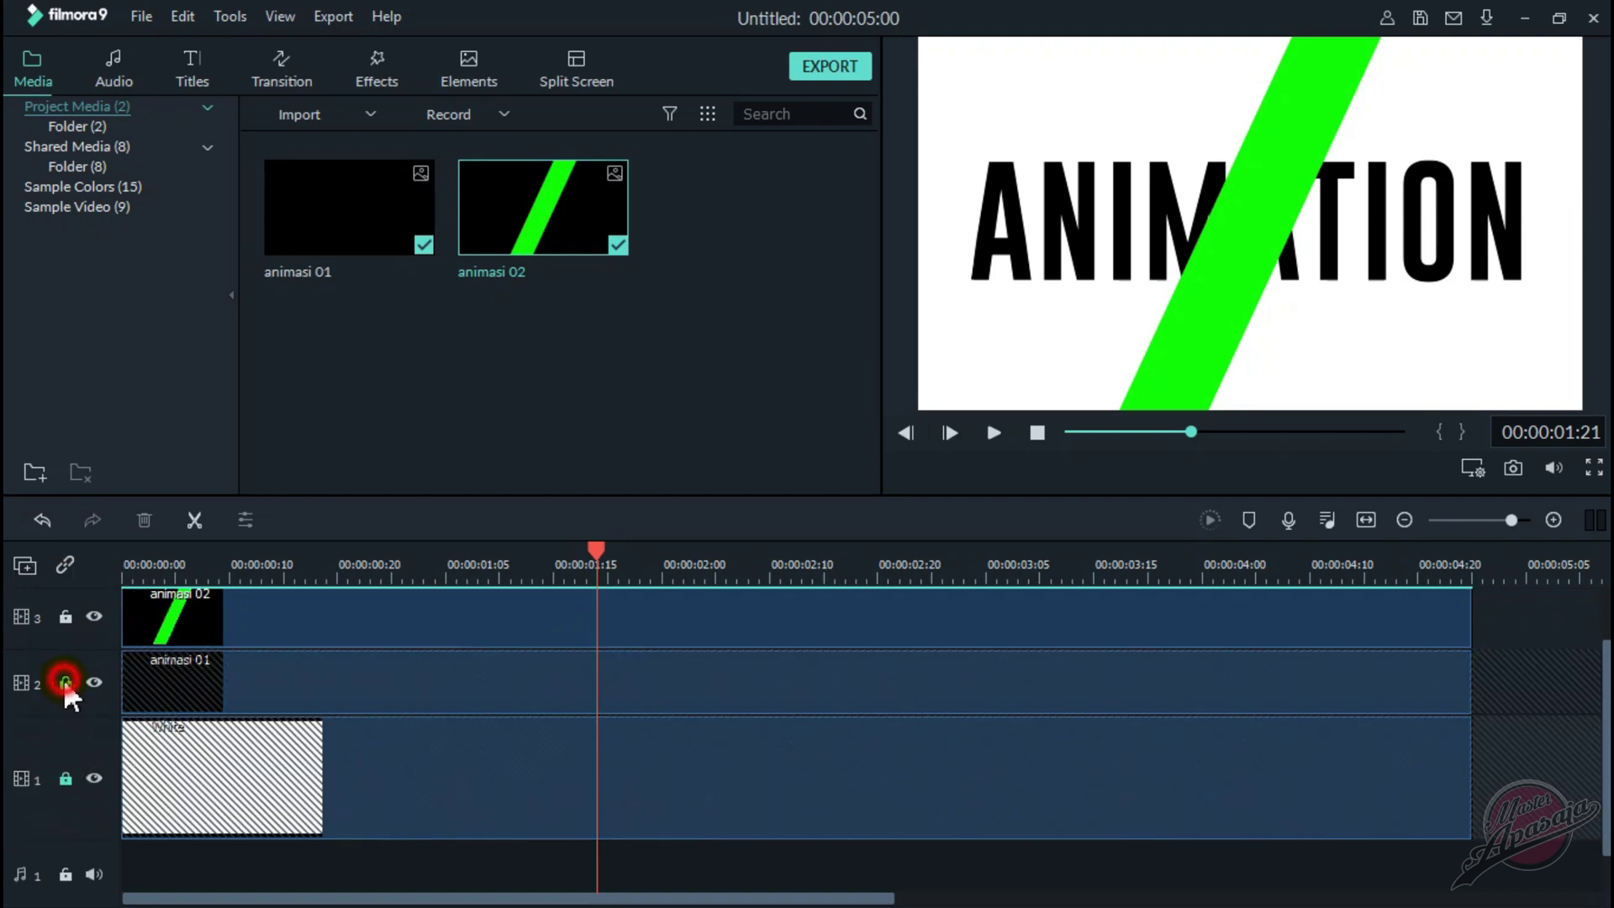
scroll(172, 631, up, 2)
drag(172, 556, 207, 561)
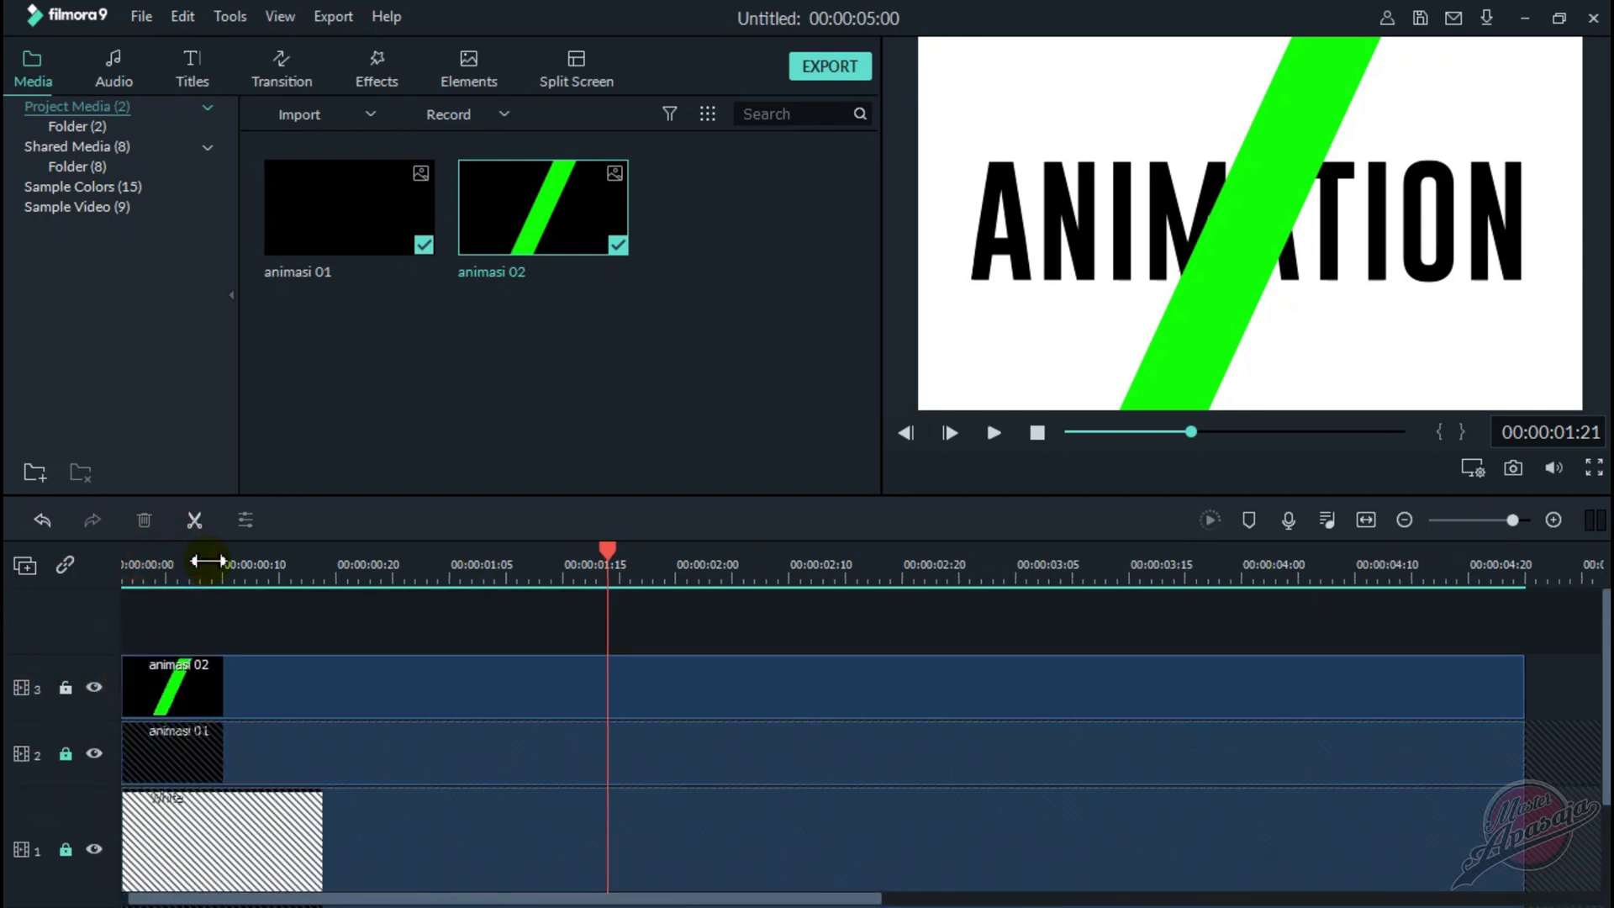
drag(607, 548, 42, 567)
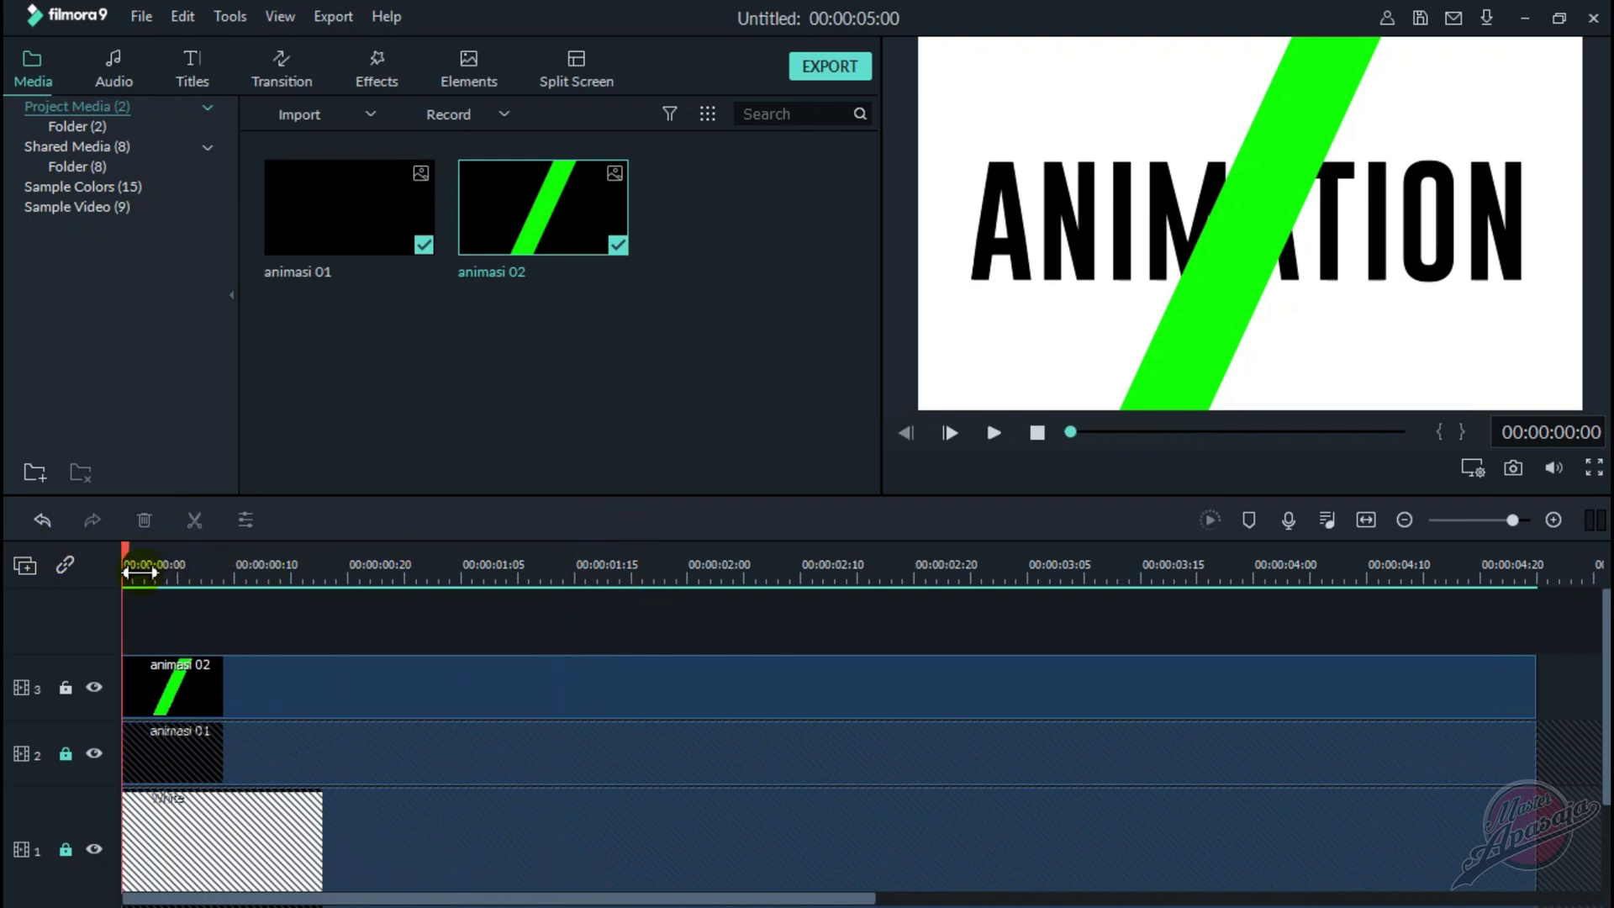
- Split animasi 02 at frames 00:00:00:02, 00:00:00:04 and 00:00:00:06 into short pieces
click(139, 572)
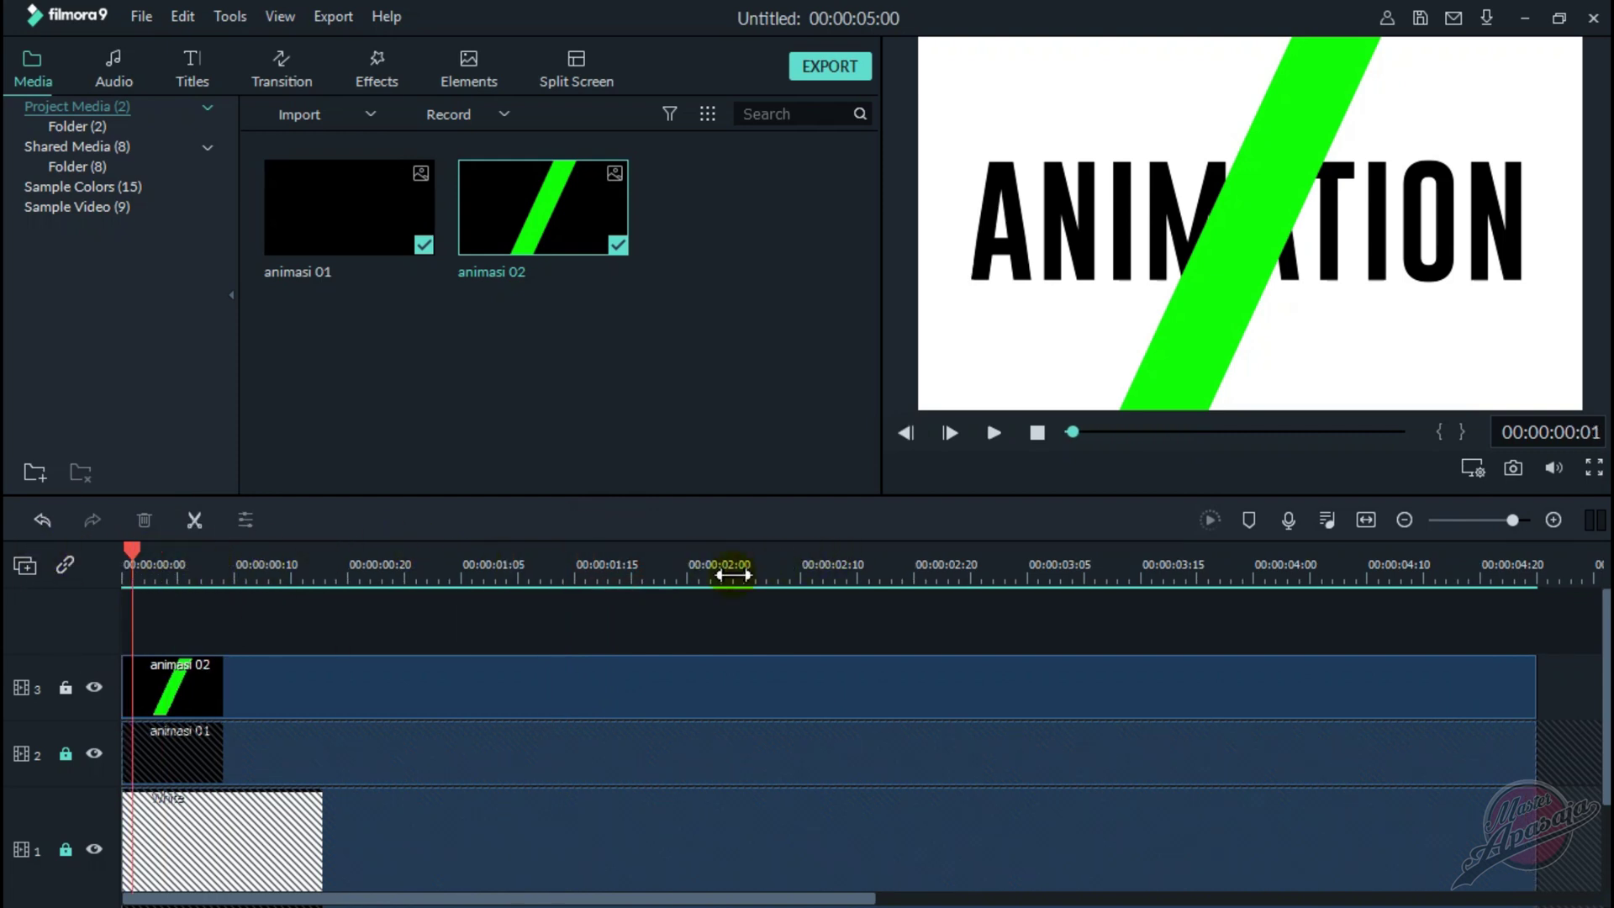
key(Right)
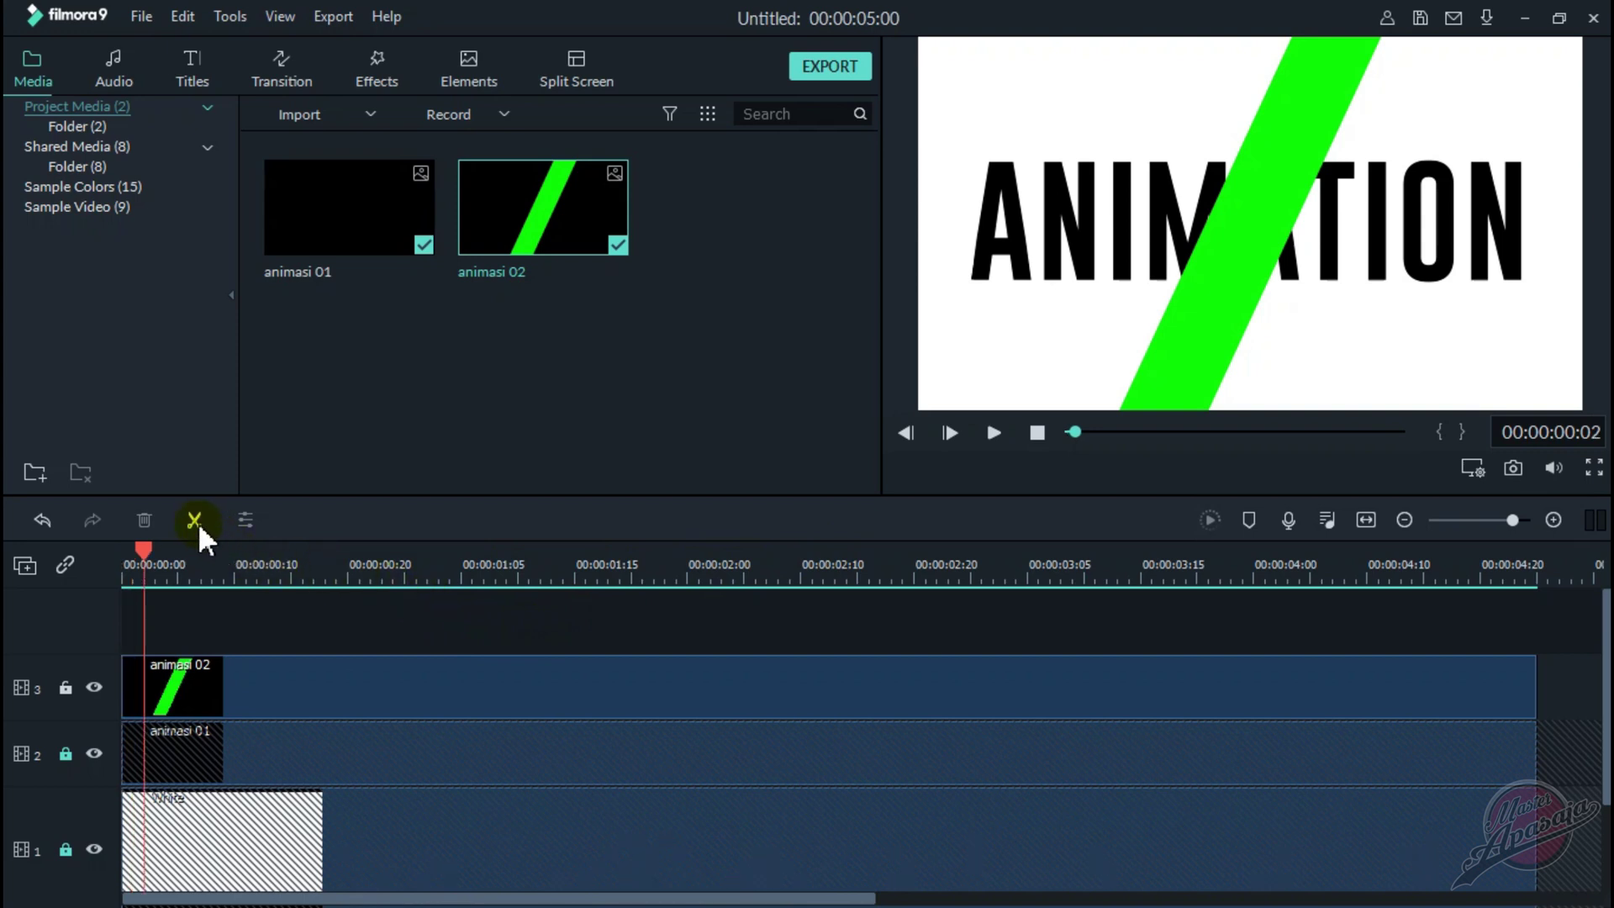
click(195, 522)
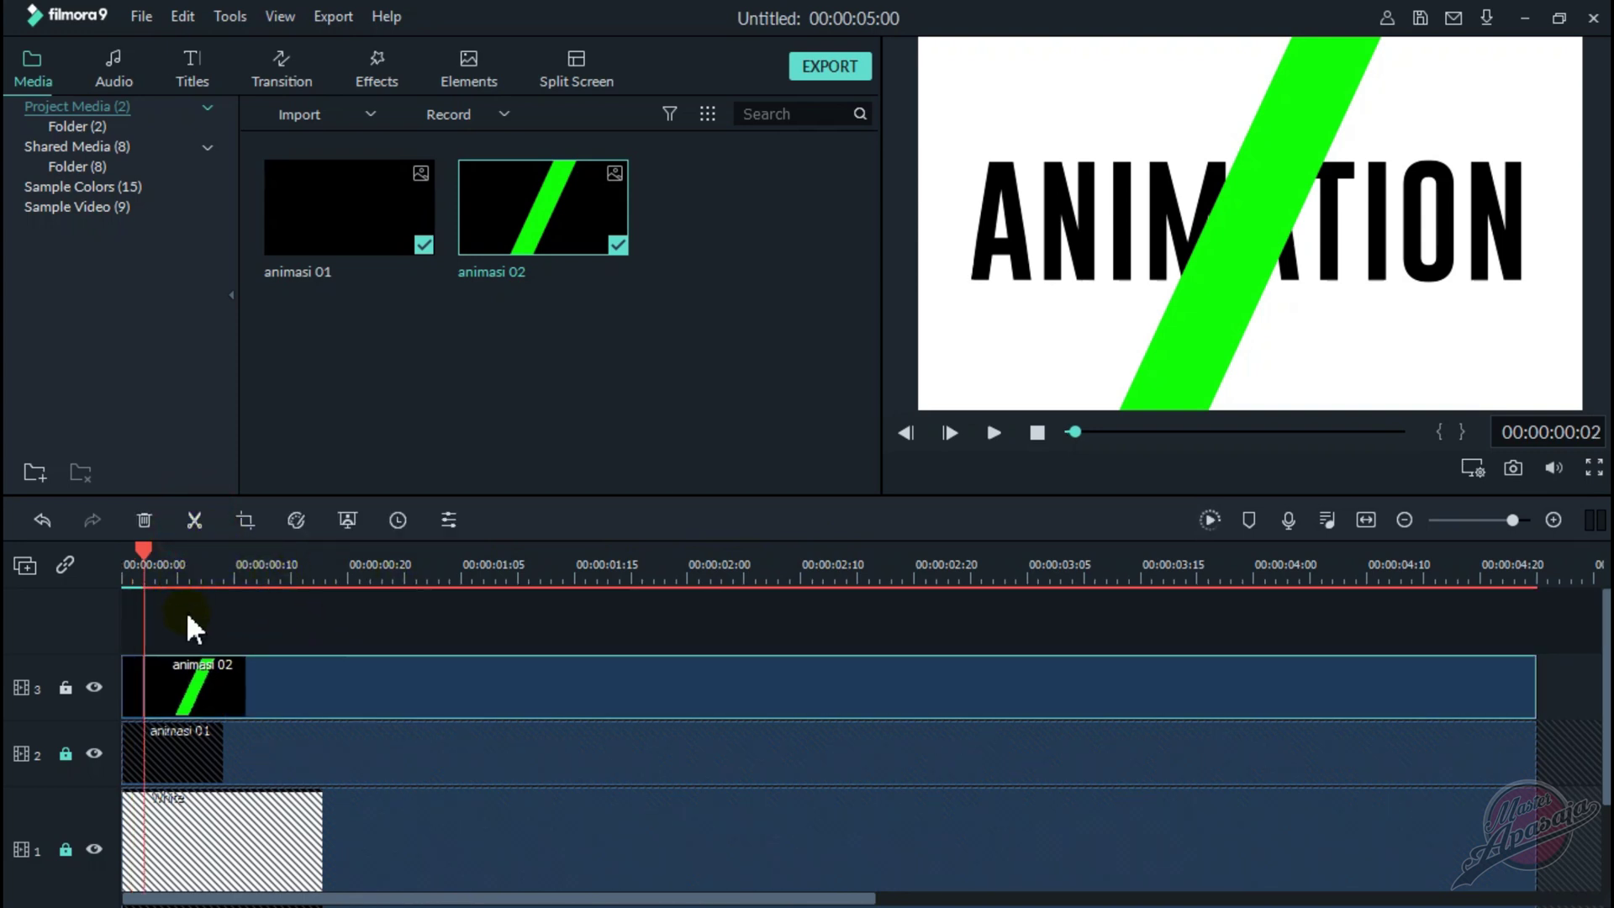
key(Right)
key(Right)
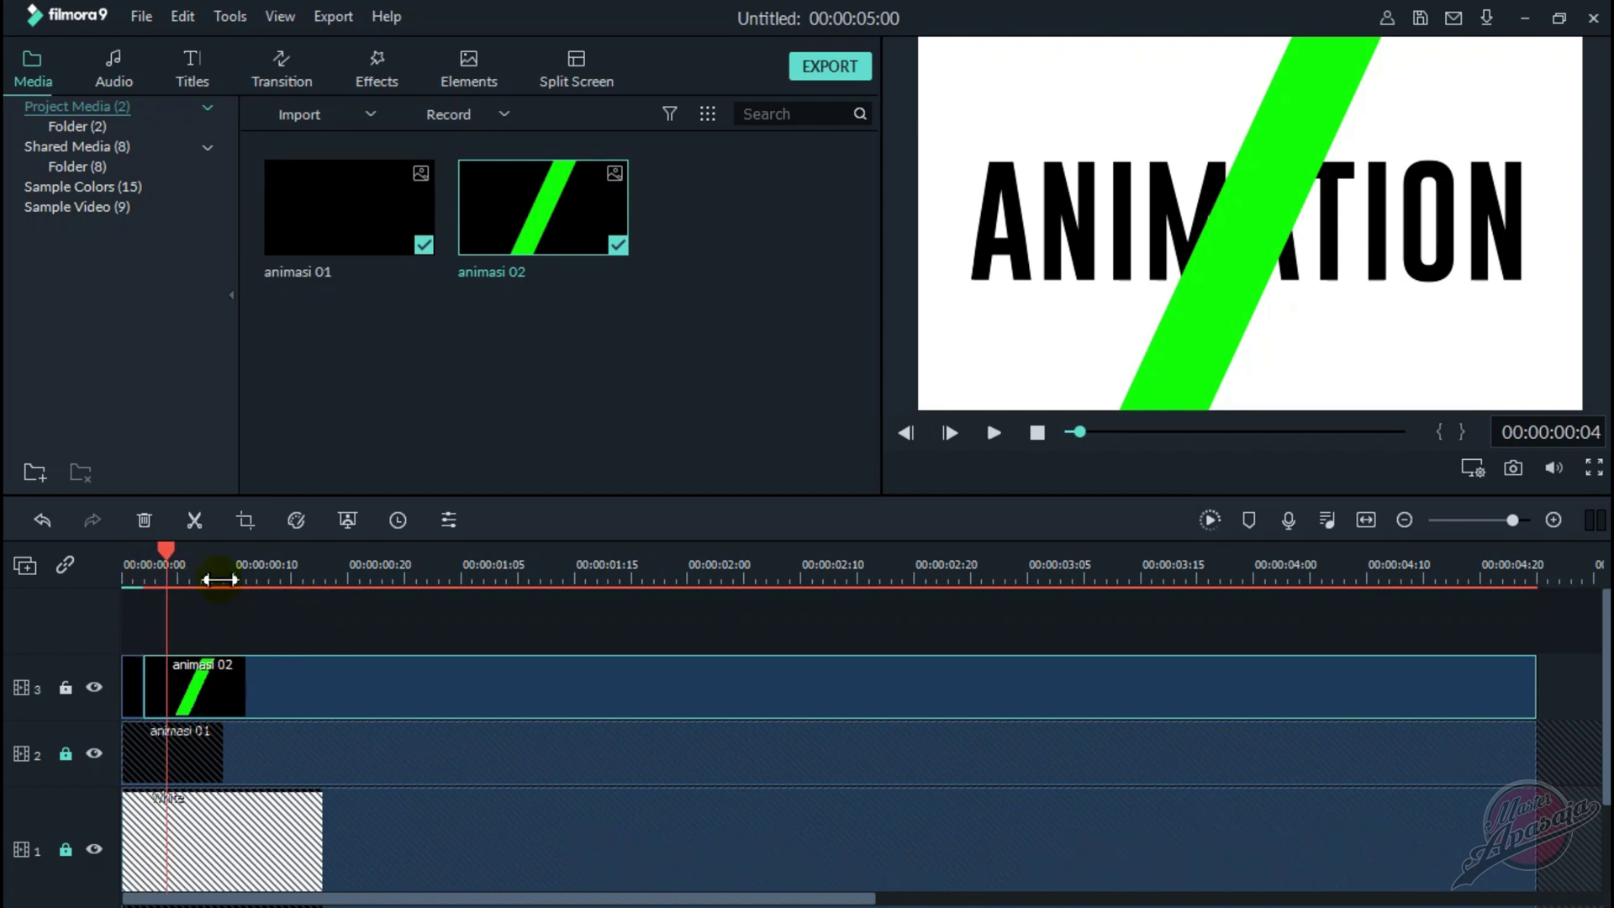
click(191, 515)
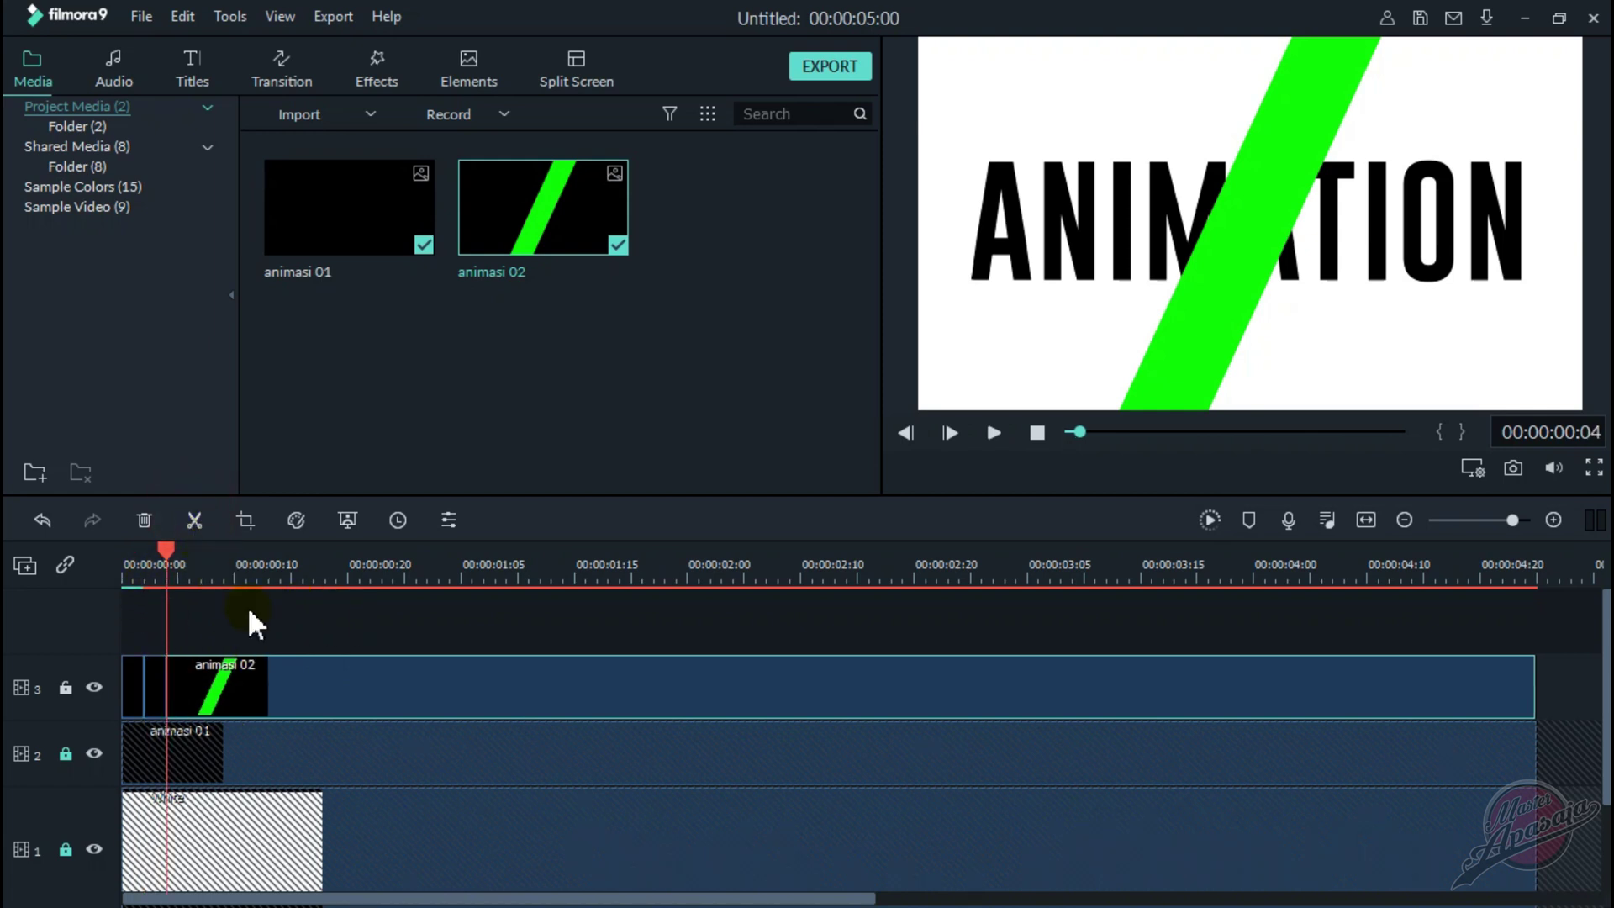
key(Right)
key(Right)
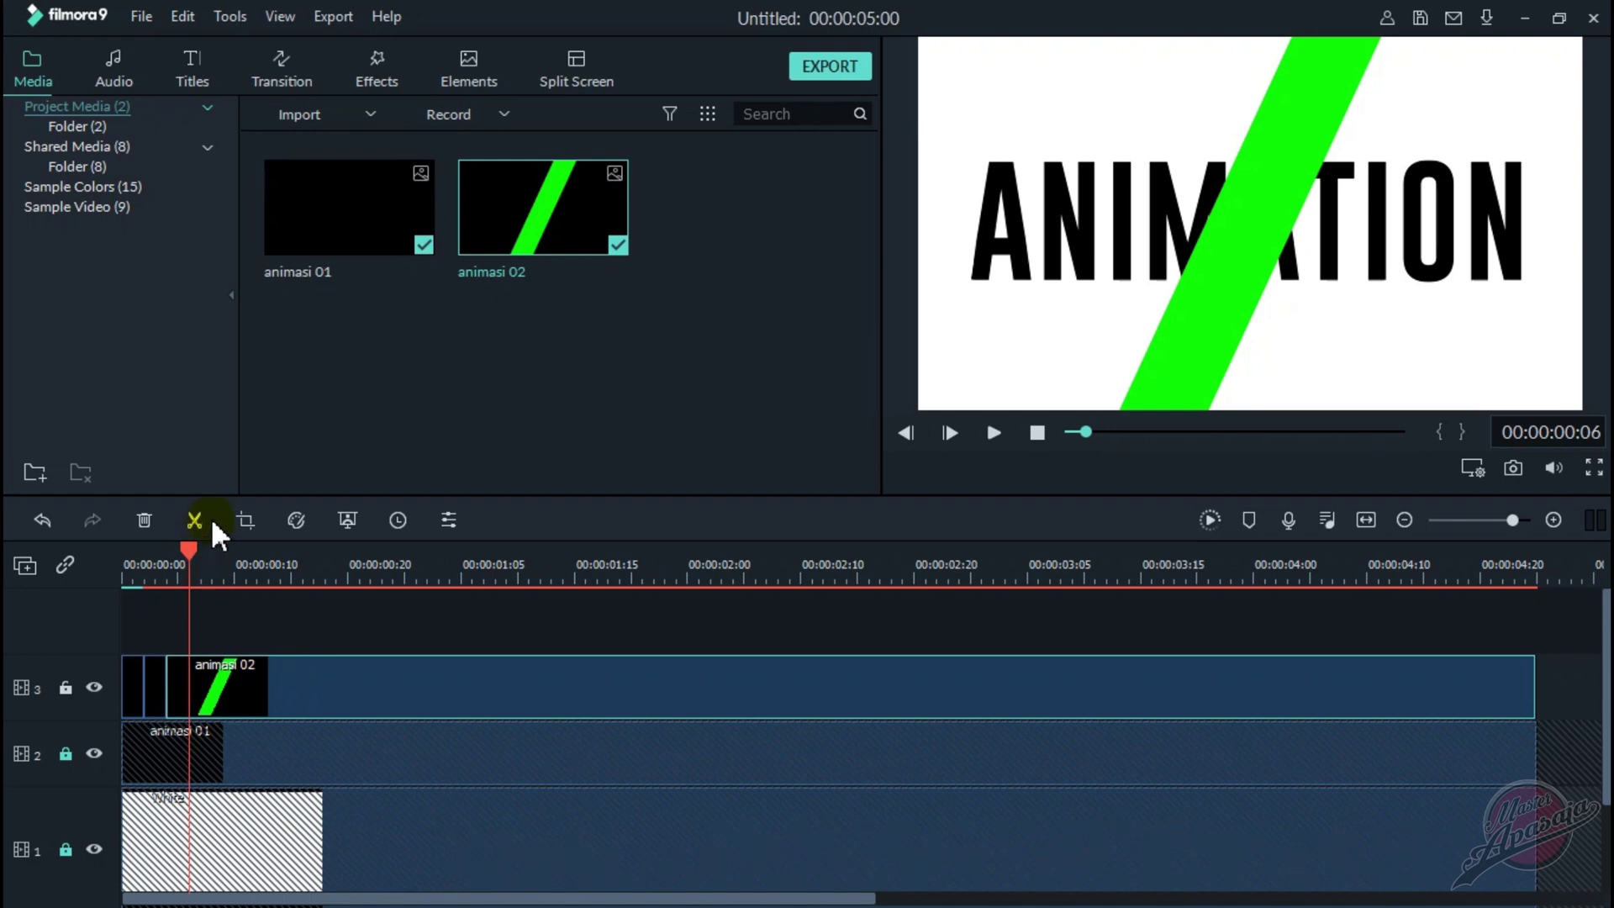
click(193, 521)
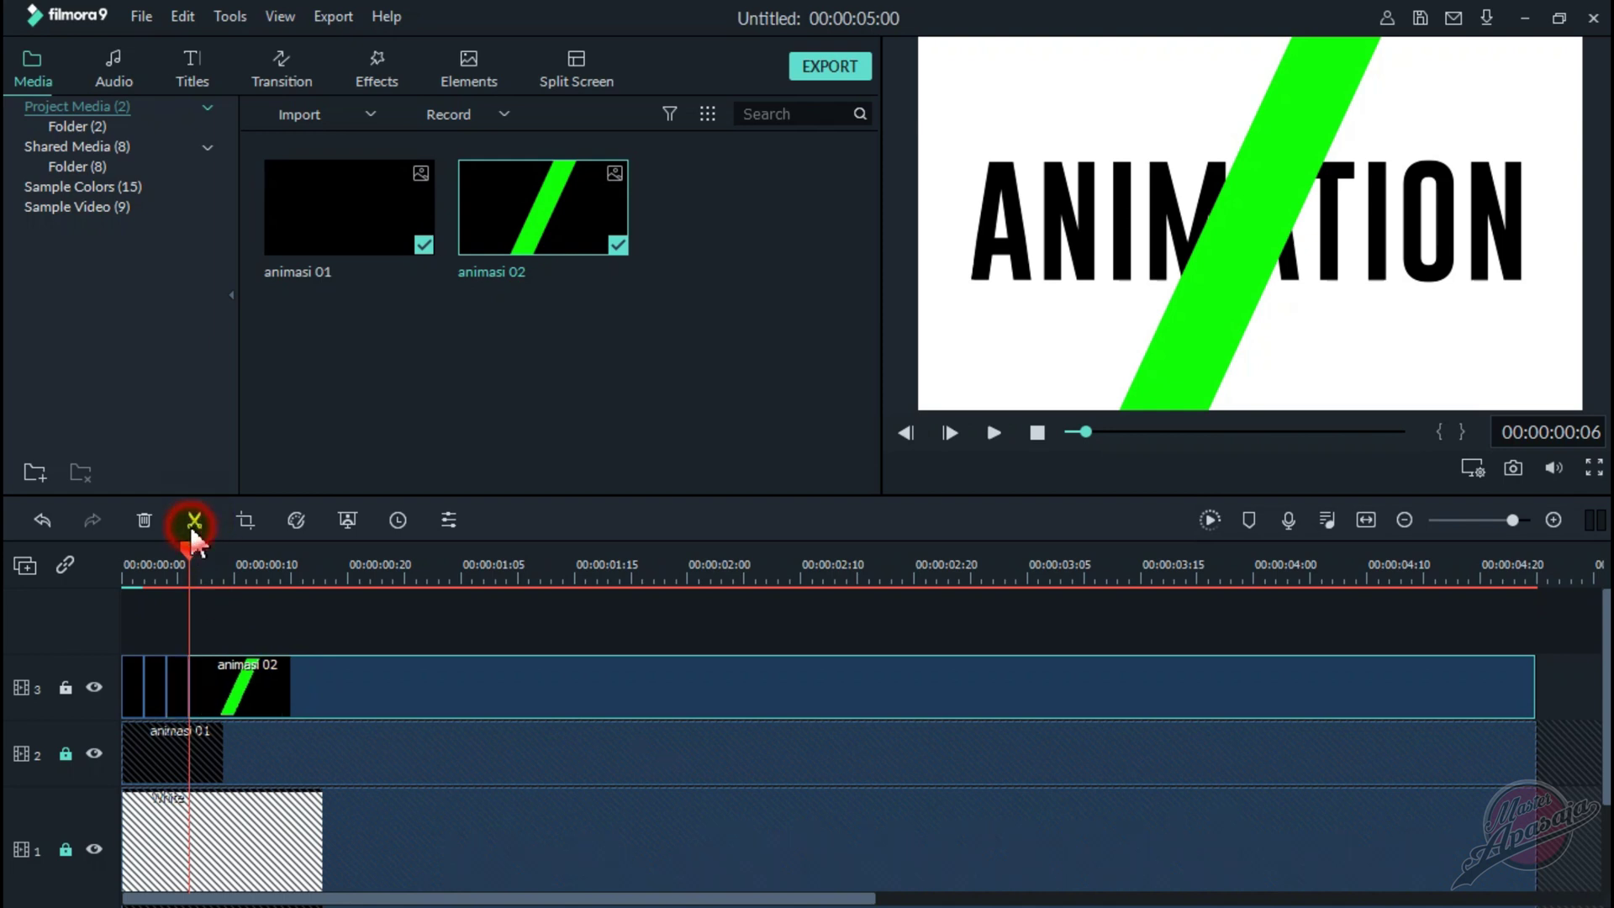
click(134, 575)
click(135, 698)
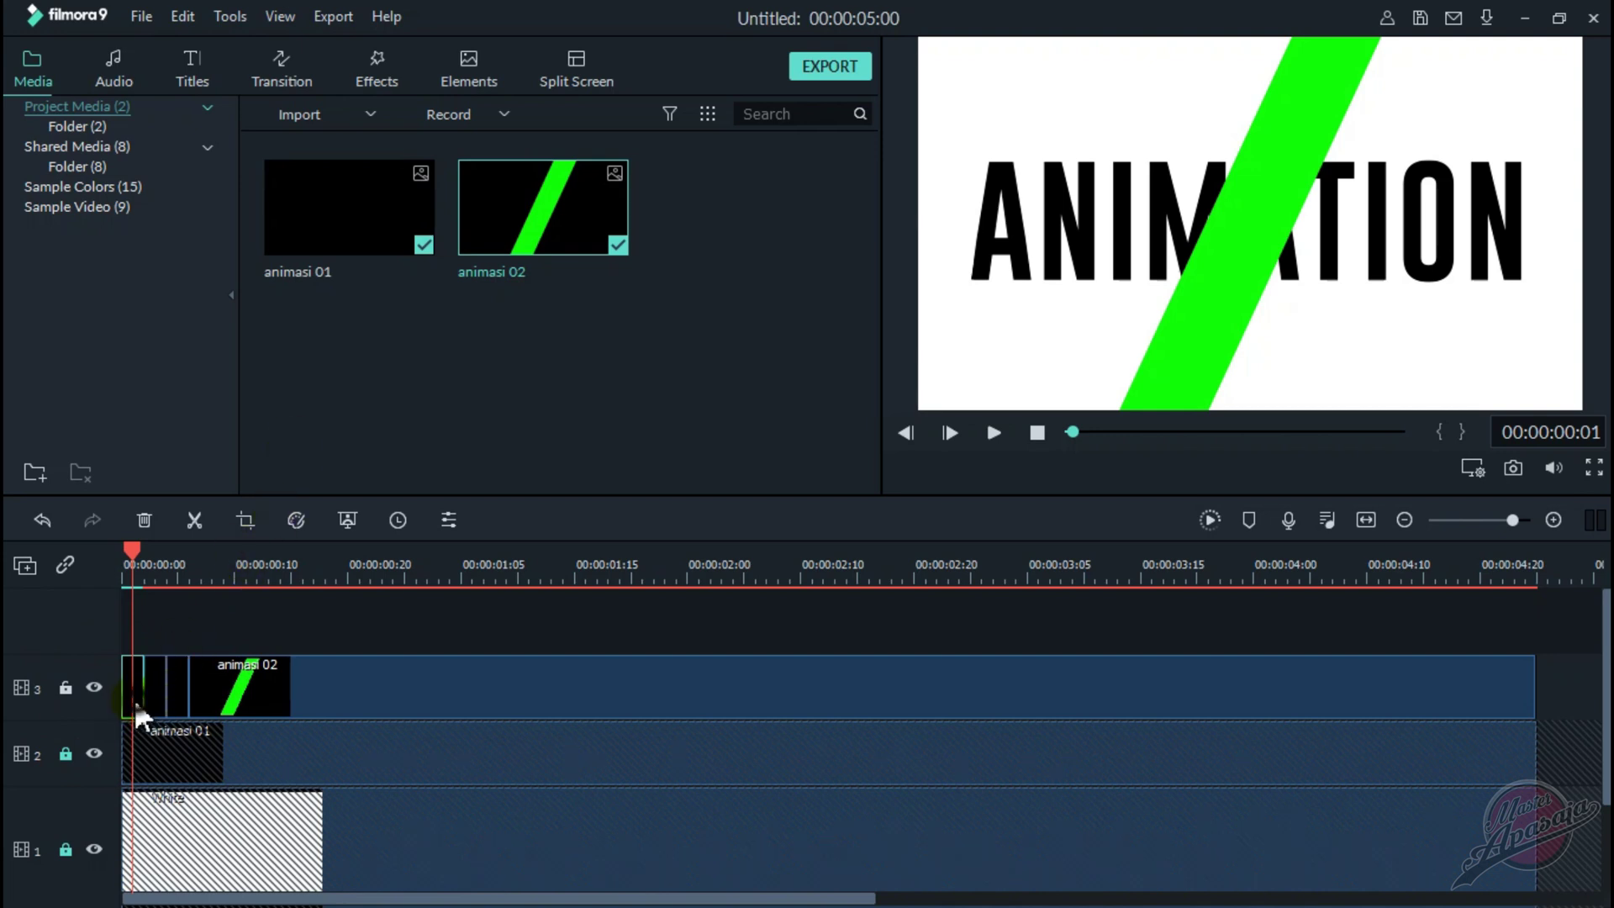
click(243, 434)
- Set the first animasi 02 piece's Transform Position X to -14
right_click(137, 696)
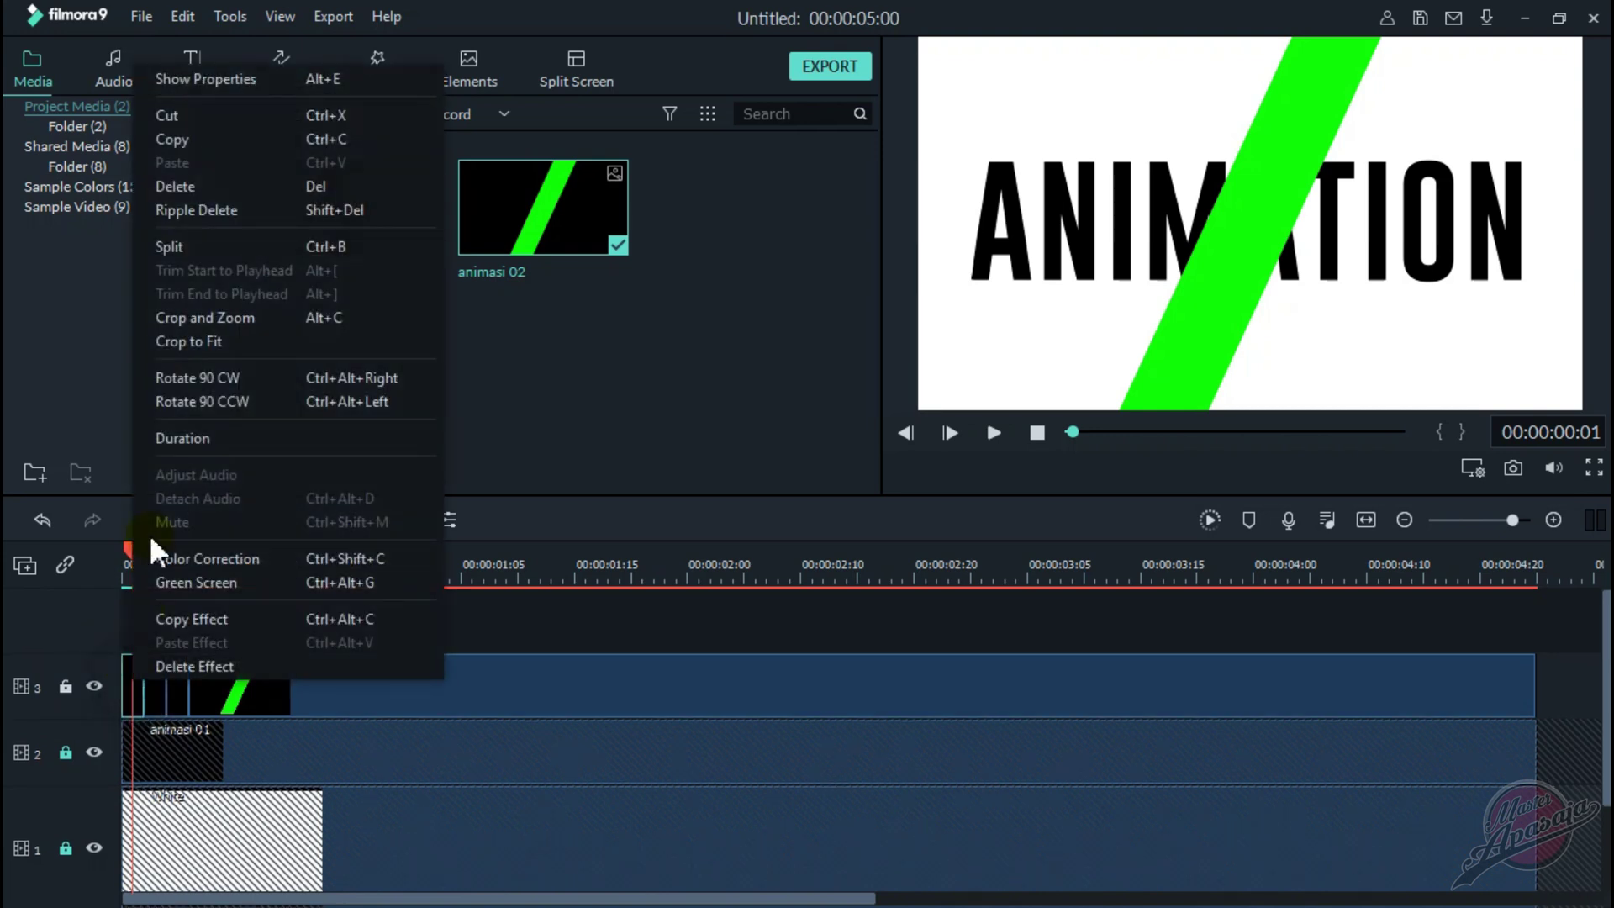
click(244, 80)
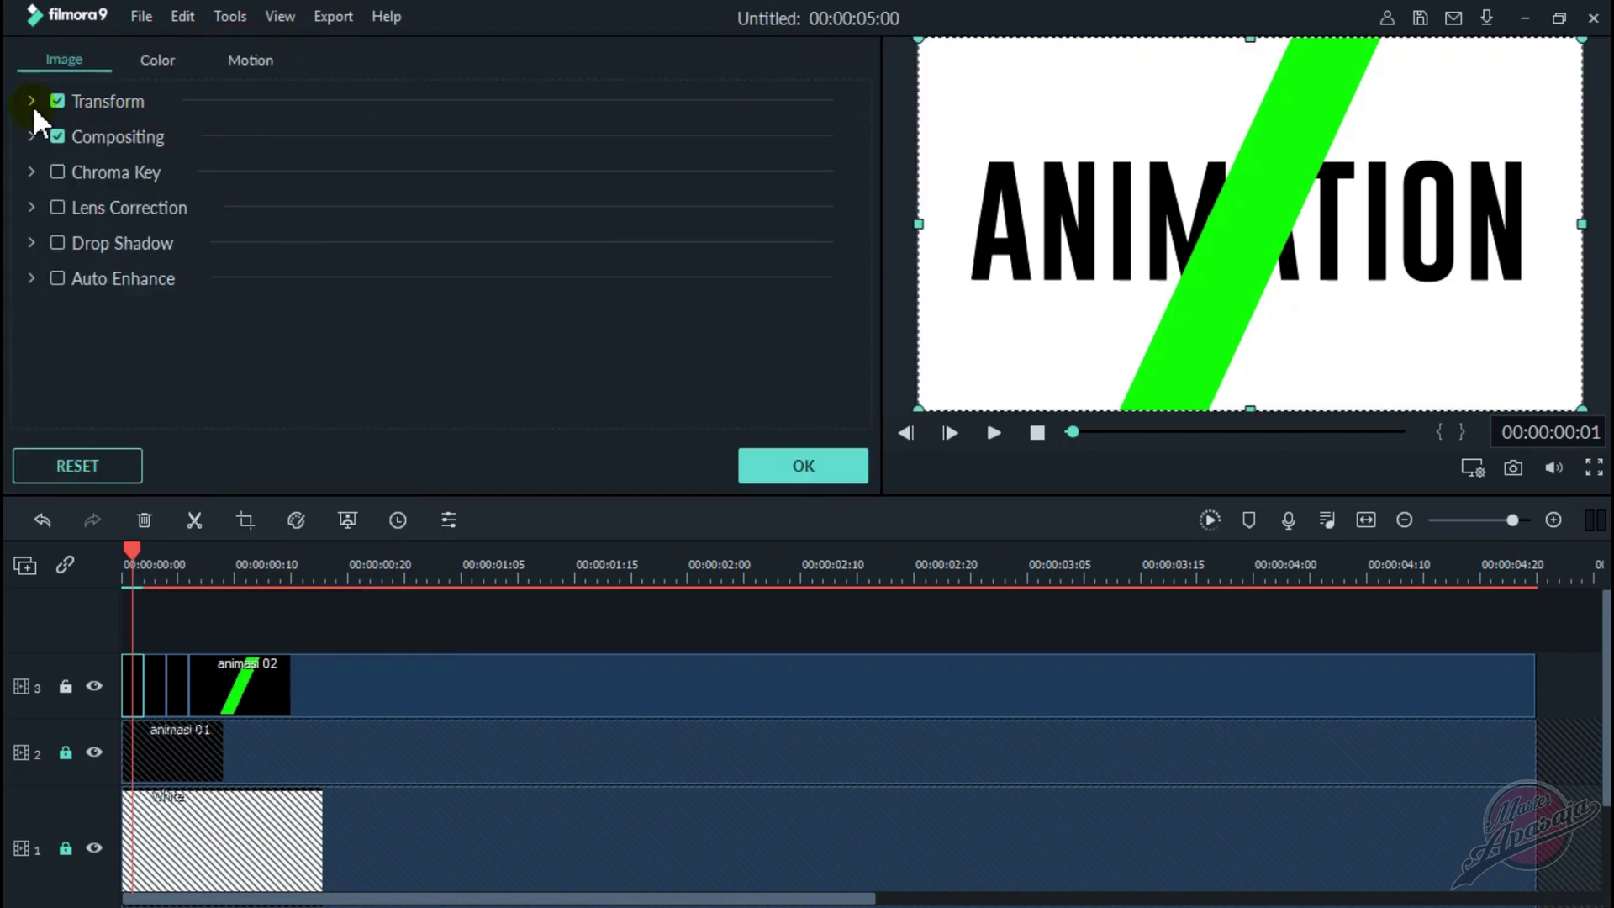
click(32, 103)
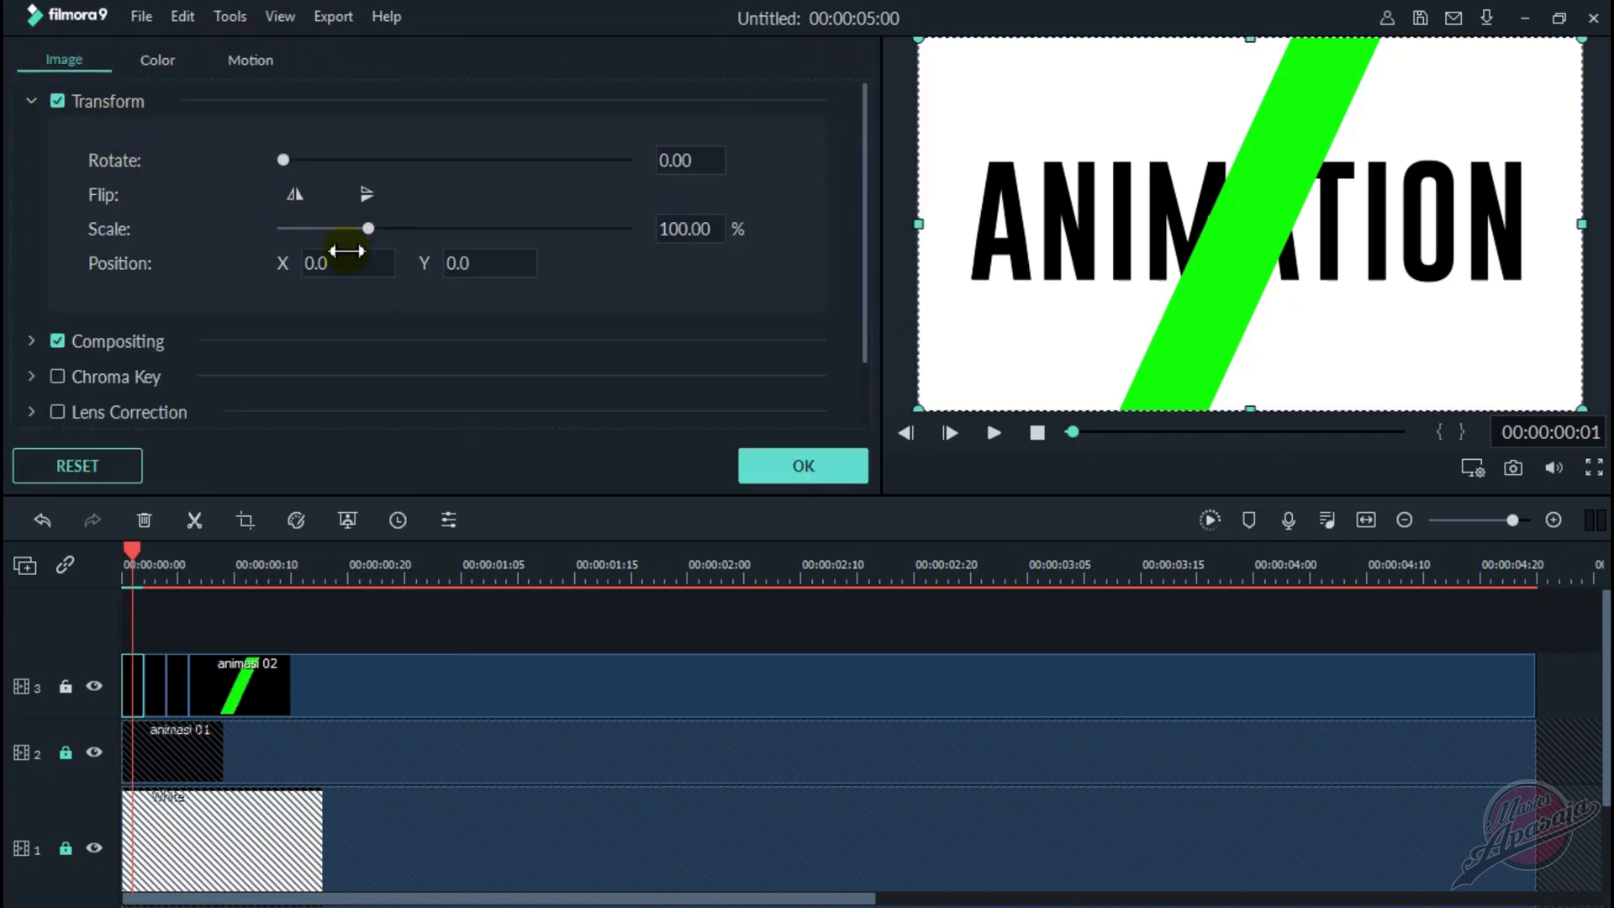
click(805, 462)
key(Left)
key(Left)
key(Left)
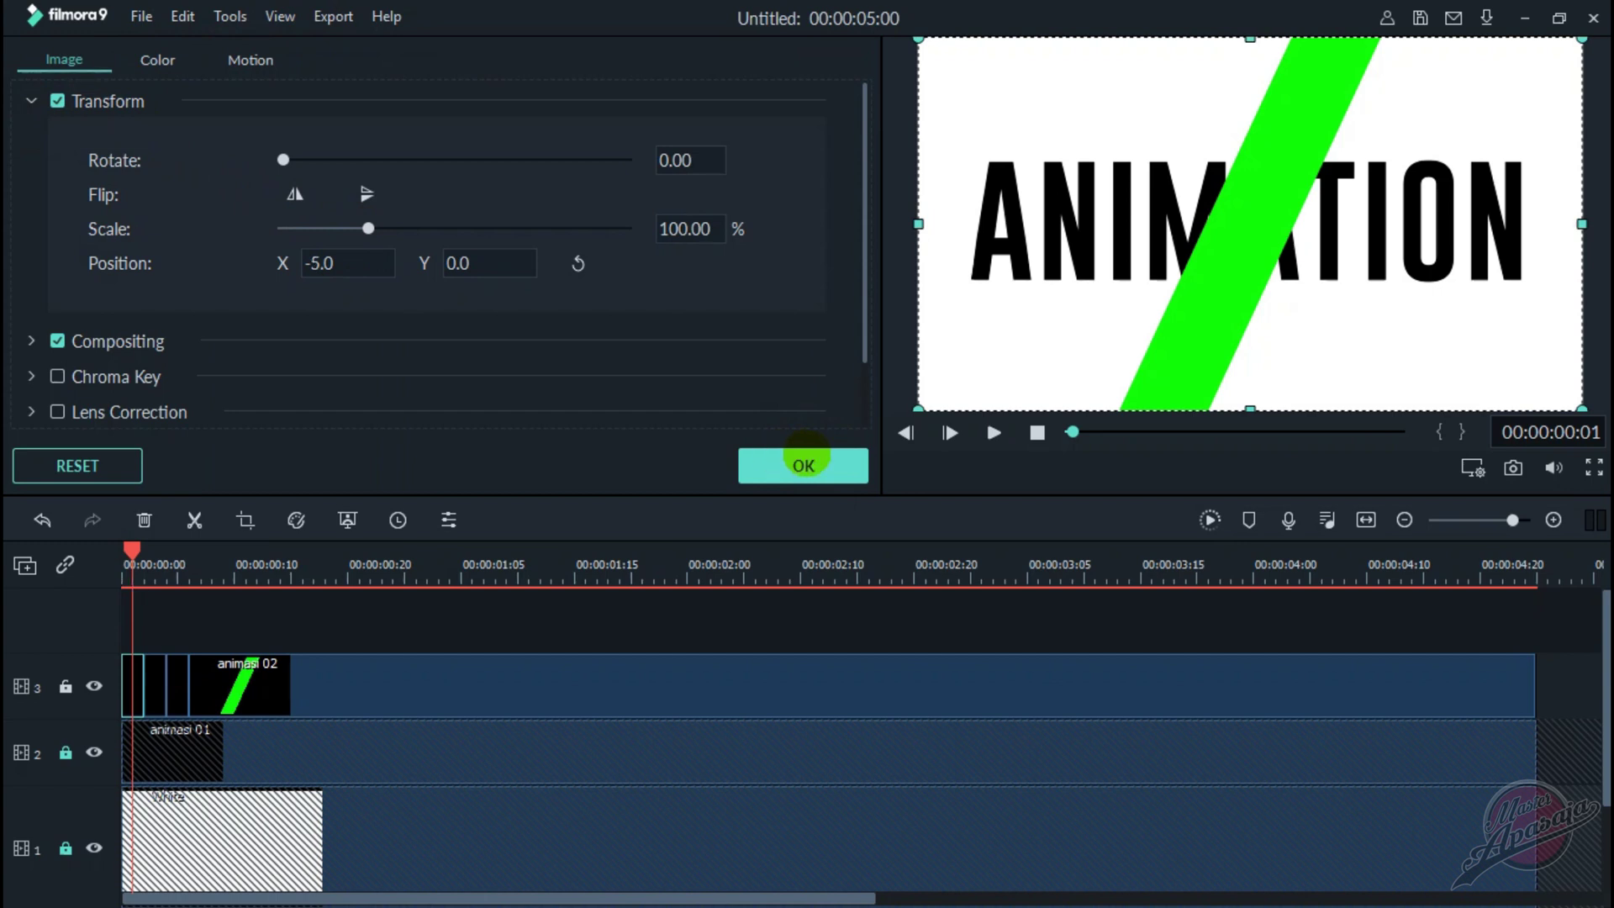
key(Left)
key(Left)
key(Left)
key(Left)
key(Left)
key(Left)
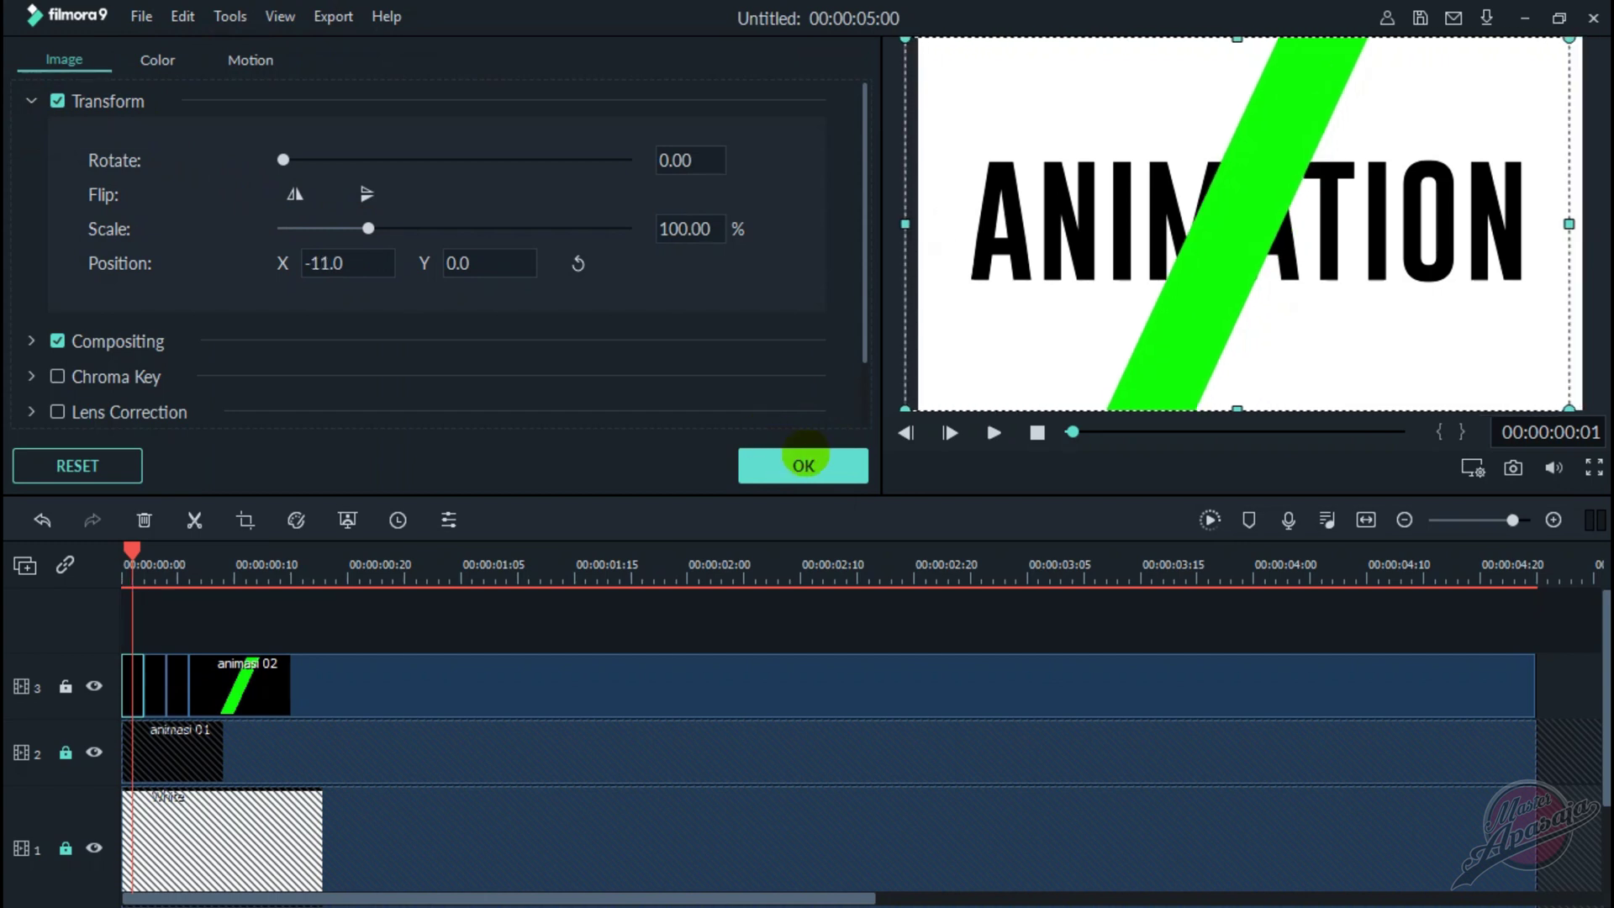
key(Left)
key(Left)
key(Left)
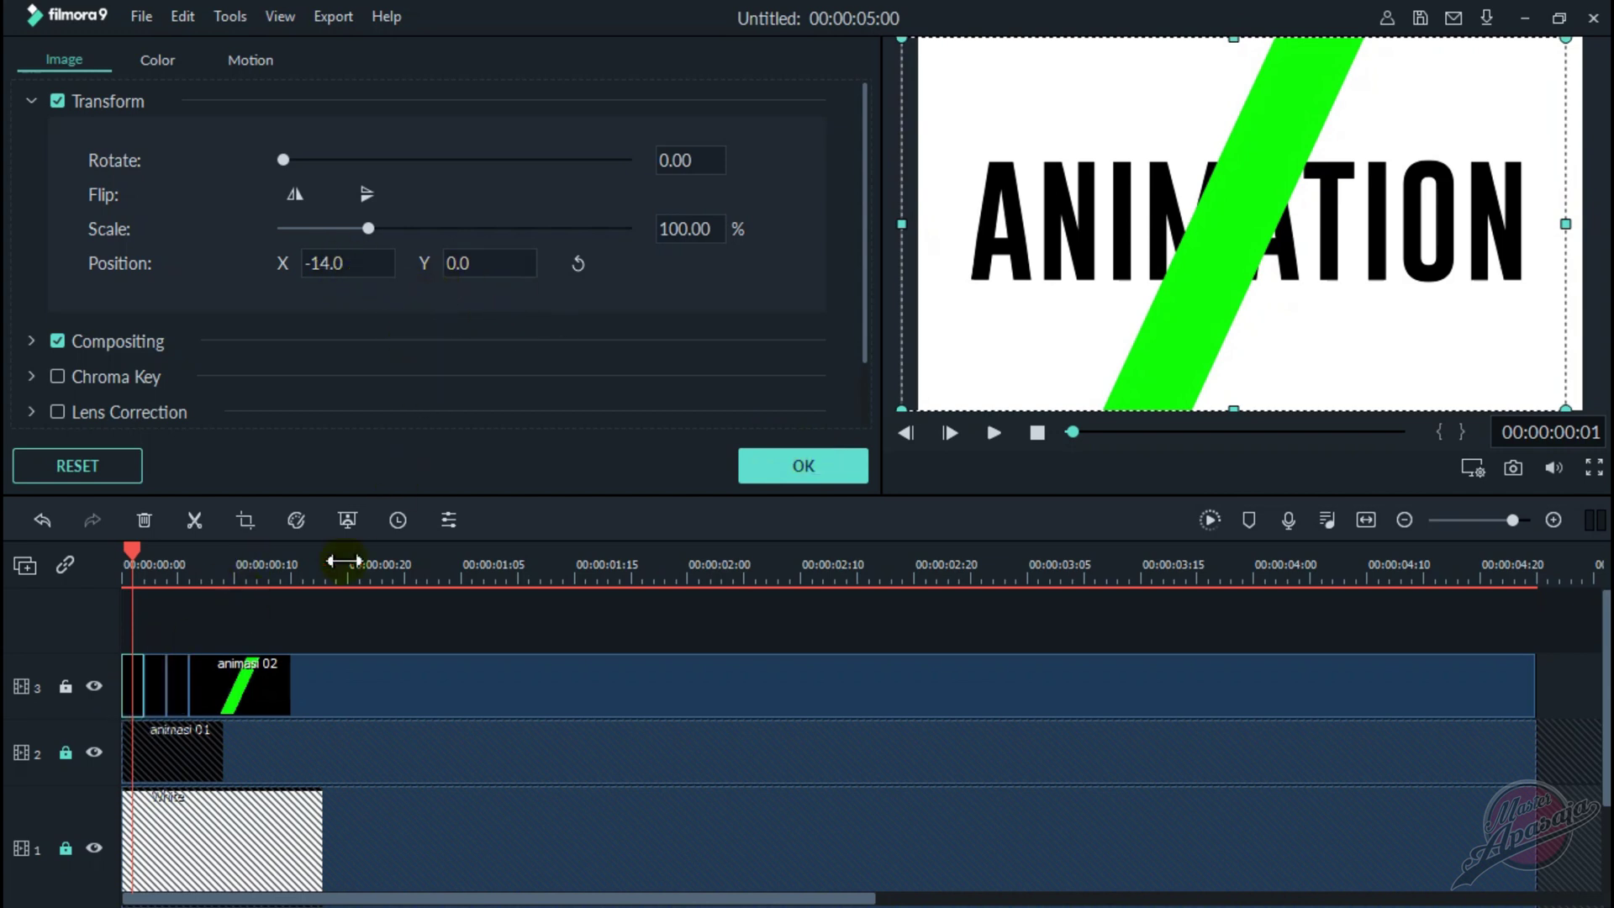
- Set the second animasi 02 piece's Position X to -48, then step the playhead forward two frames
click(159, 700)
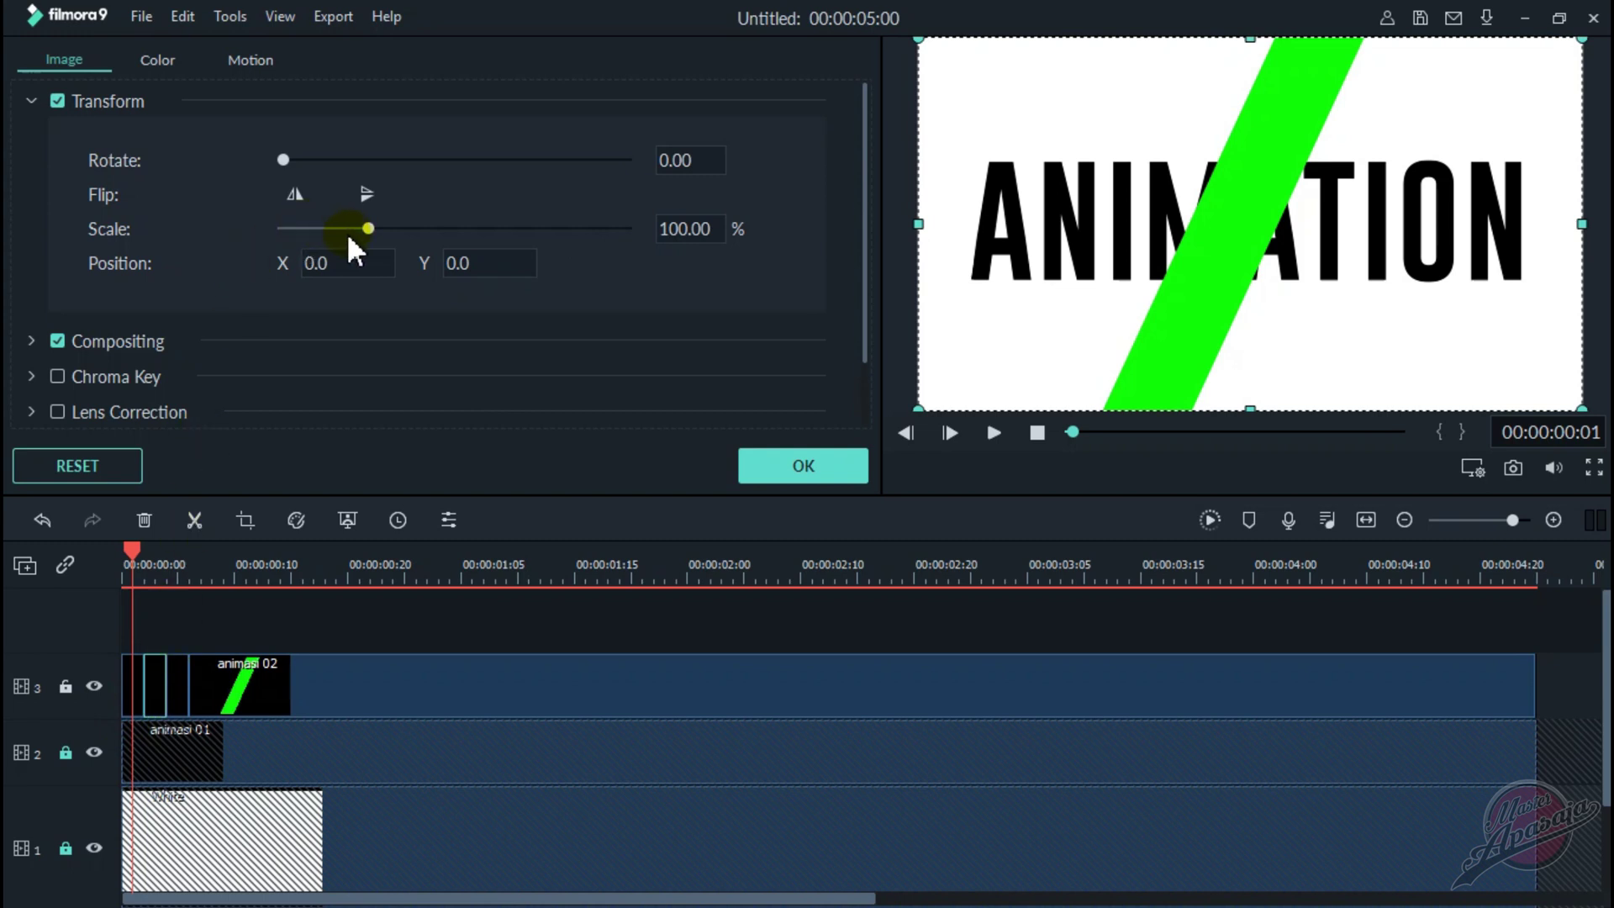
click(155, 568)
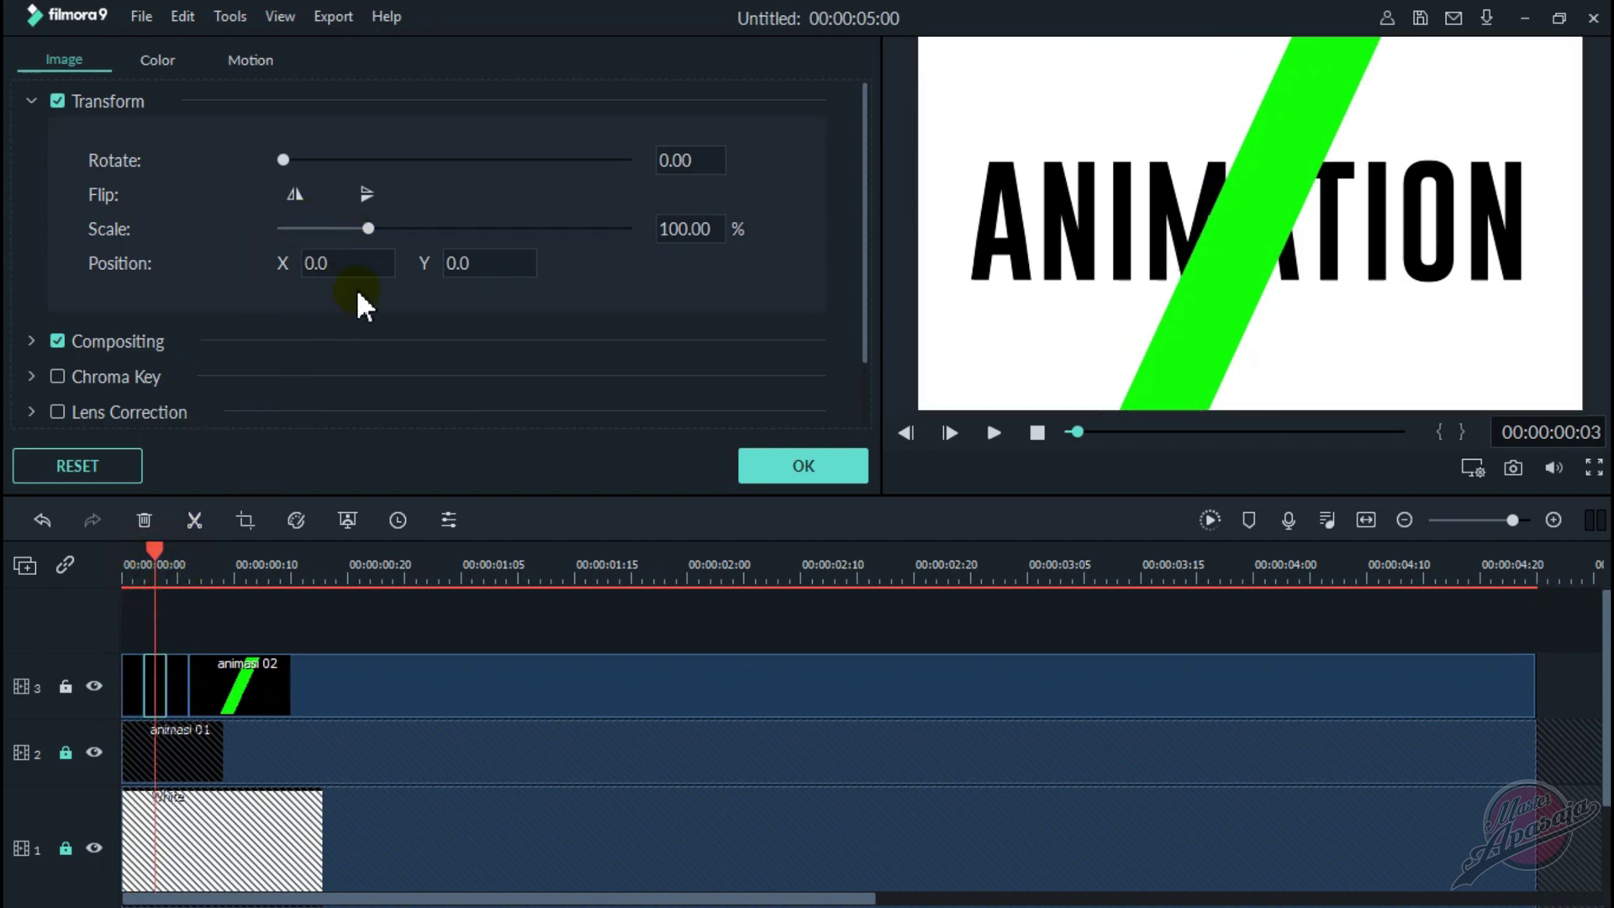
key(Left)
key(Left)
key(Left)
click(786, 461)
key(Left)
key(Left)
key(Left)
key(Left)
key(Left)
key(Left)
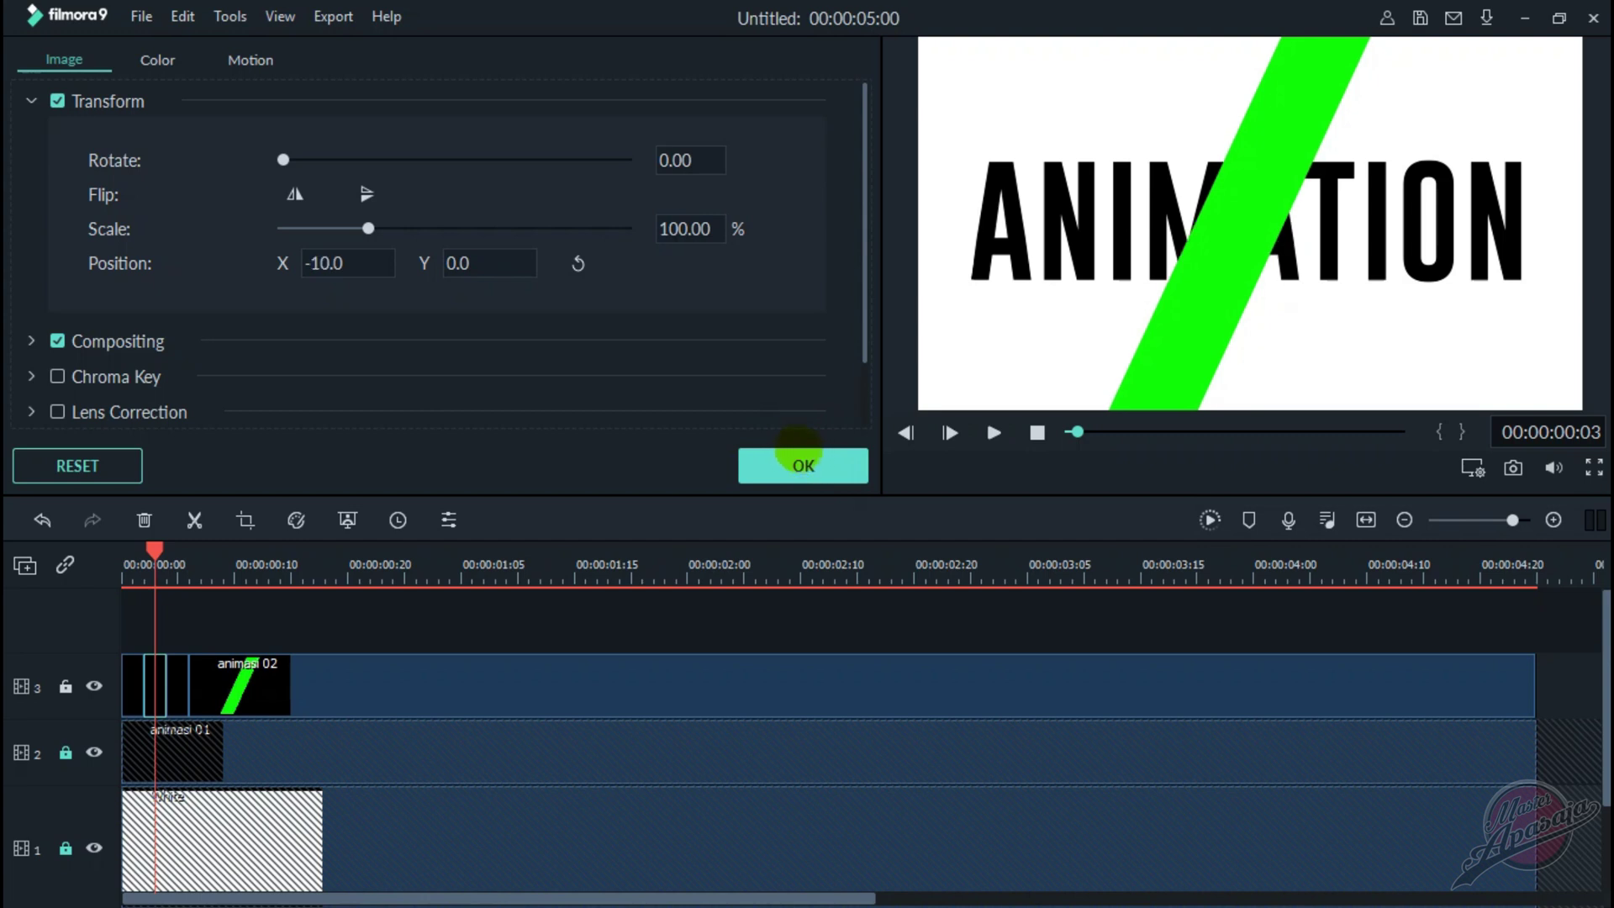
key(Left)
key(Left)
key(Left)
key(Left)
key(Left)
key(Left)
key(Left)
key(Left)
key(Left)
key(Left)
key(Left)
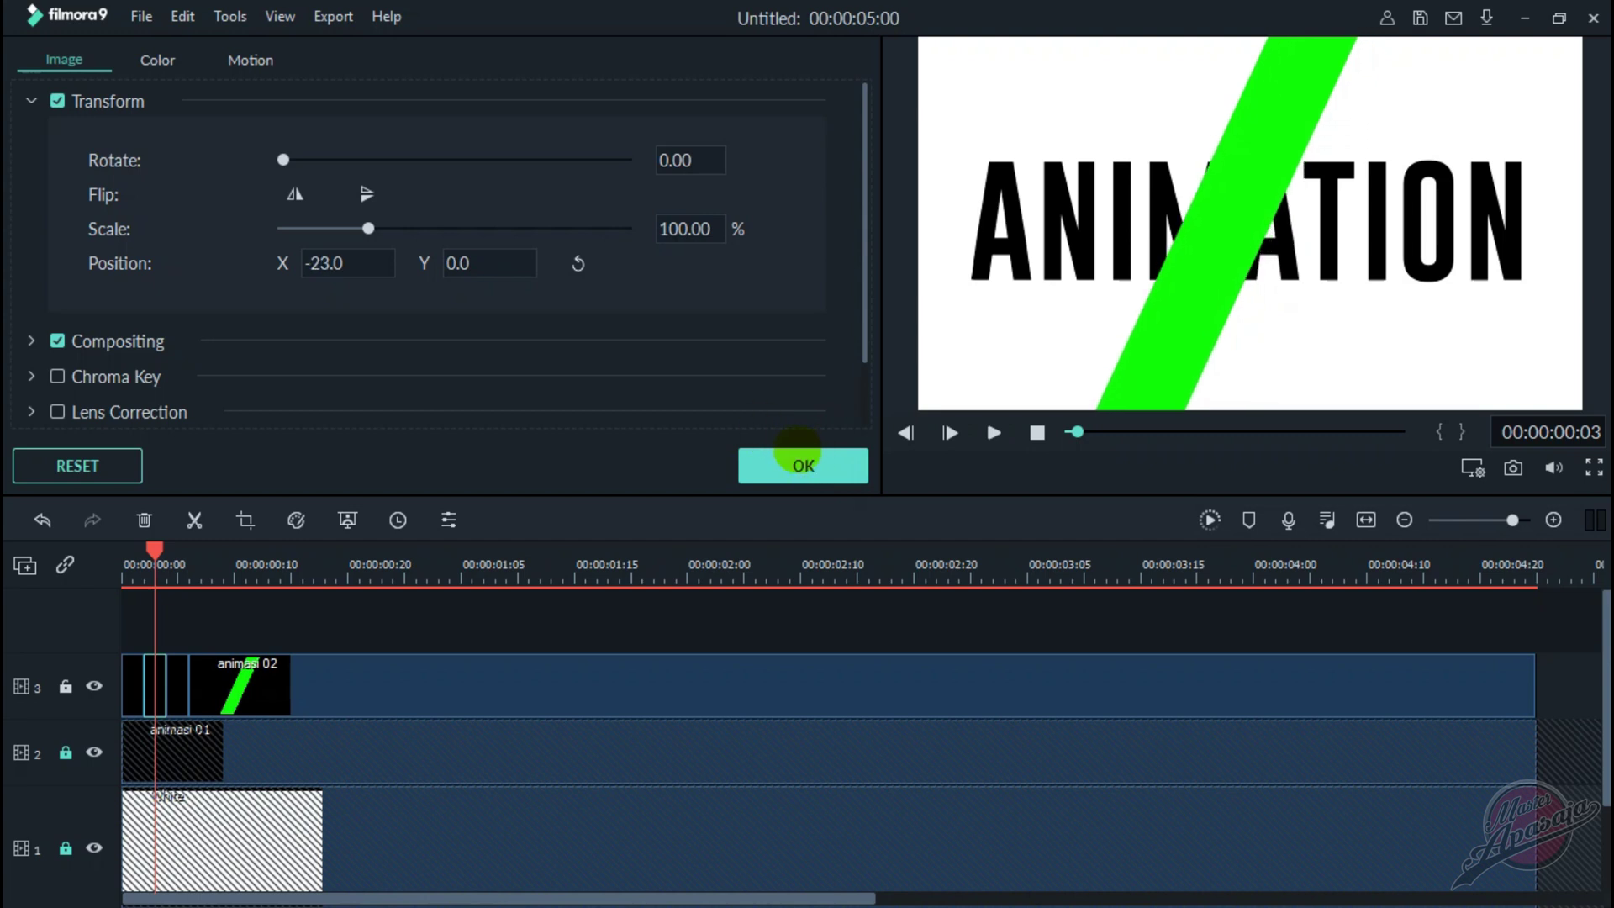
key(Left)
key(Left)
key(Left)
key(Left)
key(Left)
key(Left)
key(Left)
key(Left)
key(Left)
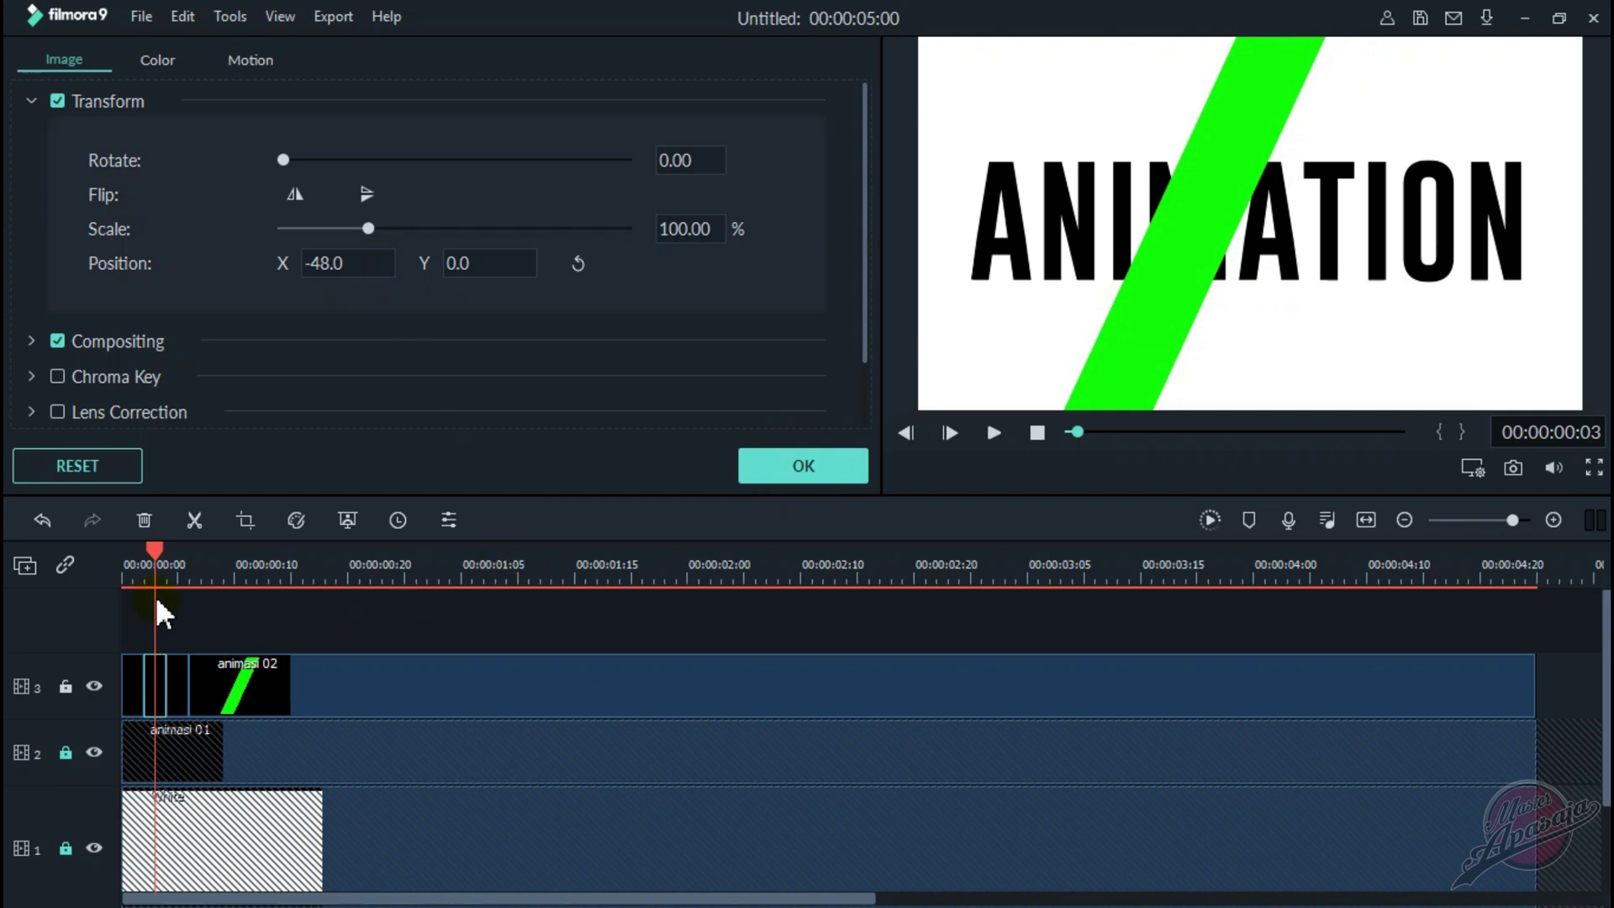
key(Right)
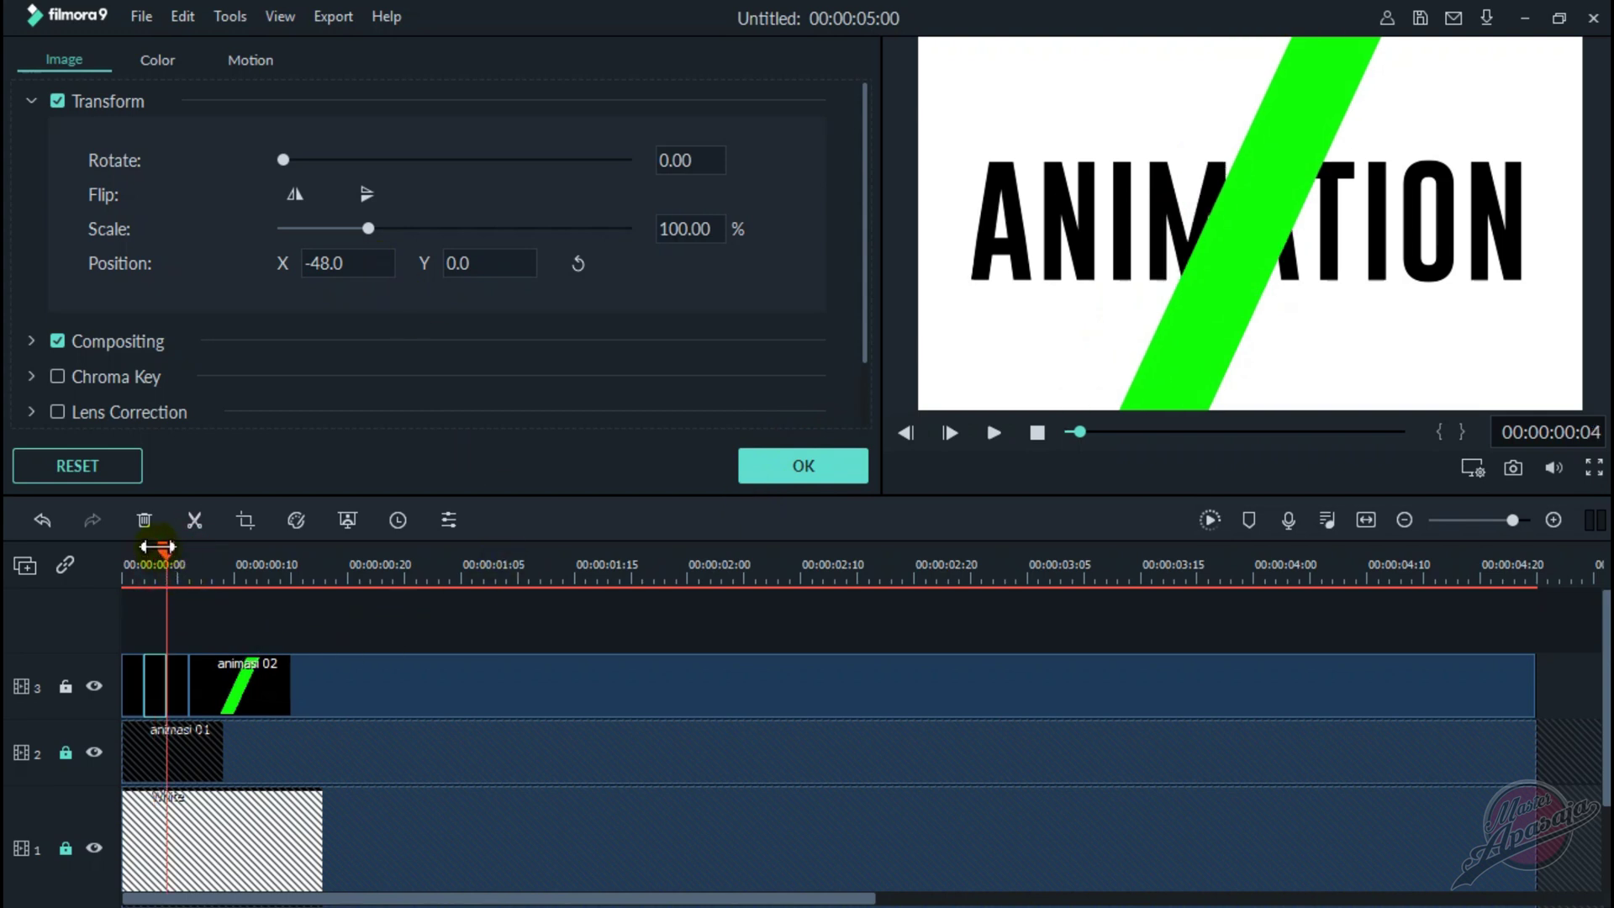
key(Right)
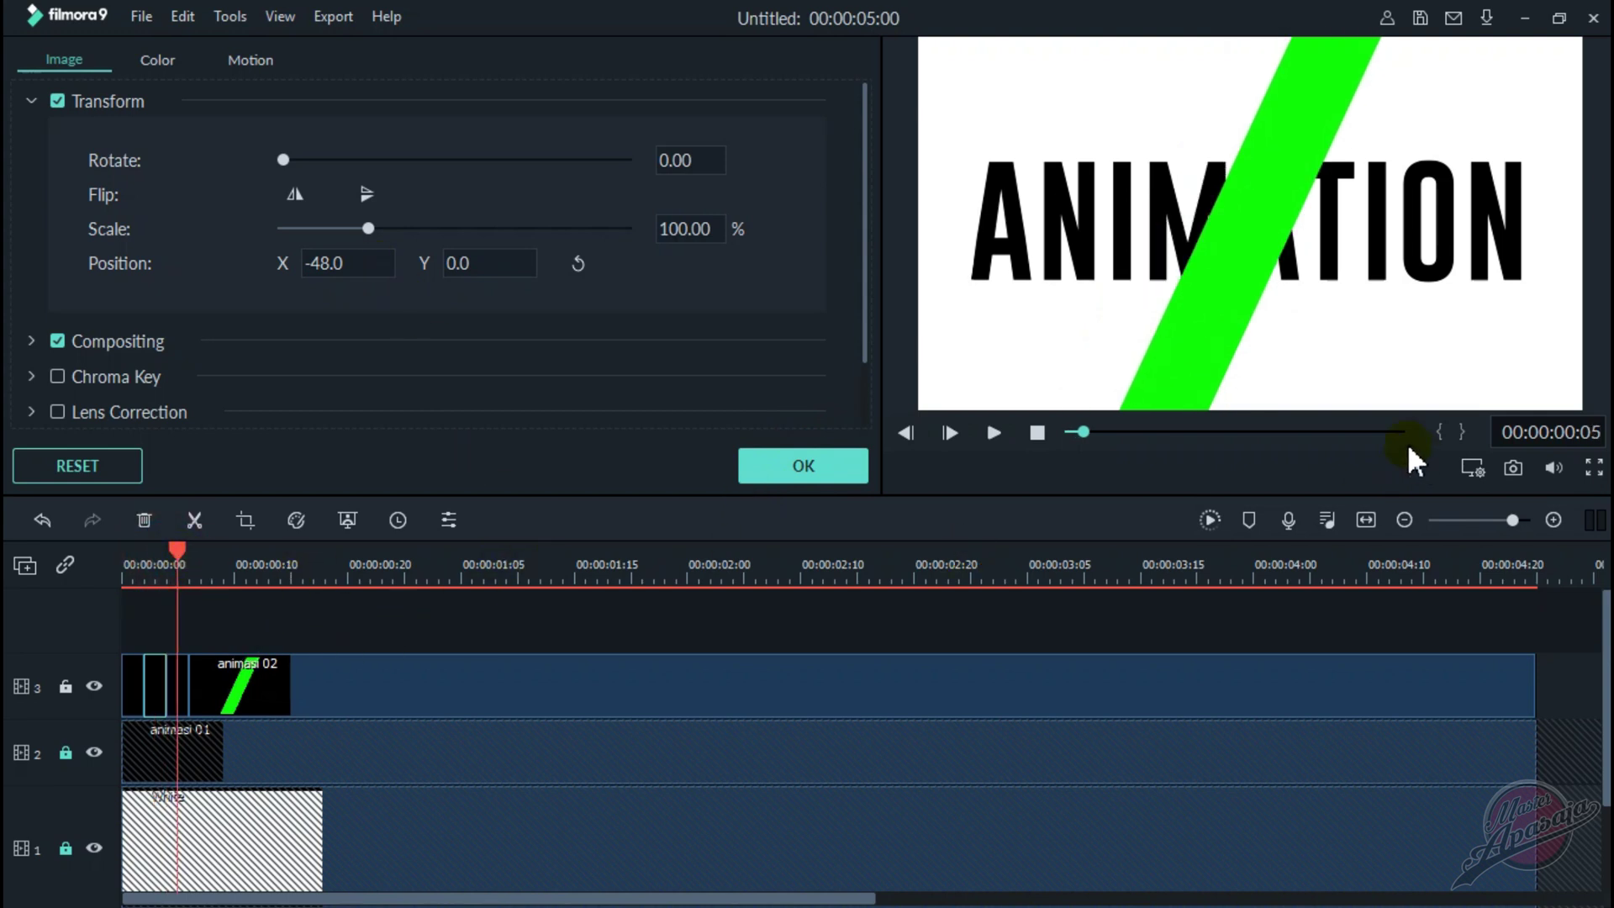
- Move the third animasi 02 piece to X -21, then split a new piece and shift its stripe left
click(1261, 245)
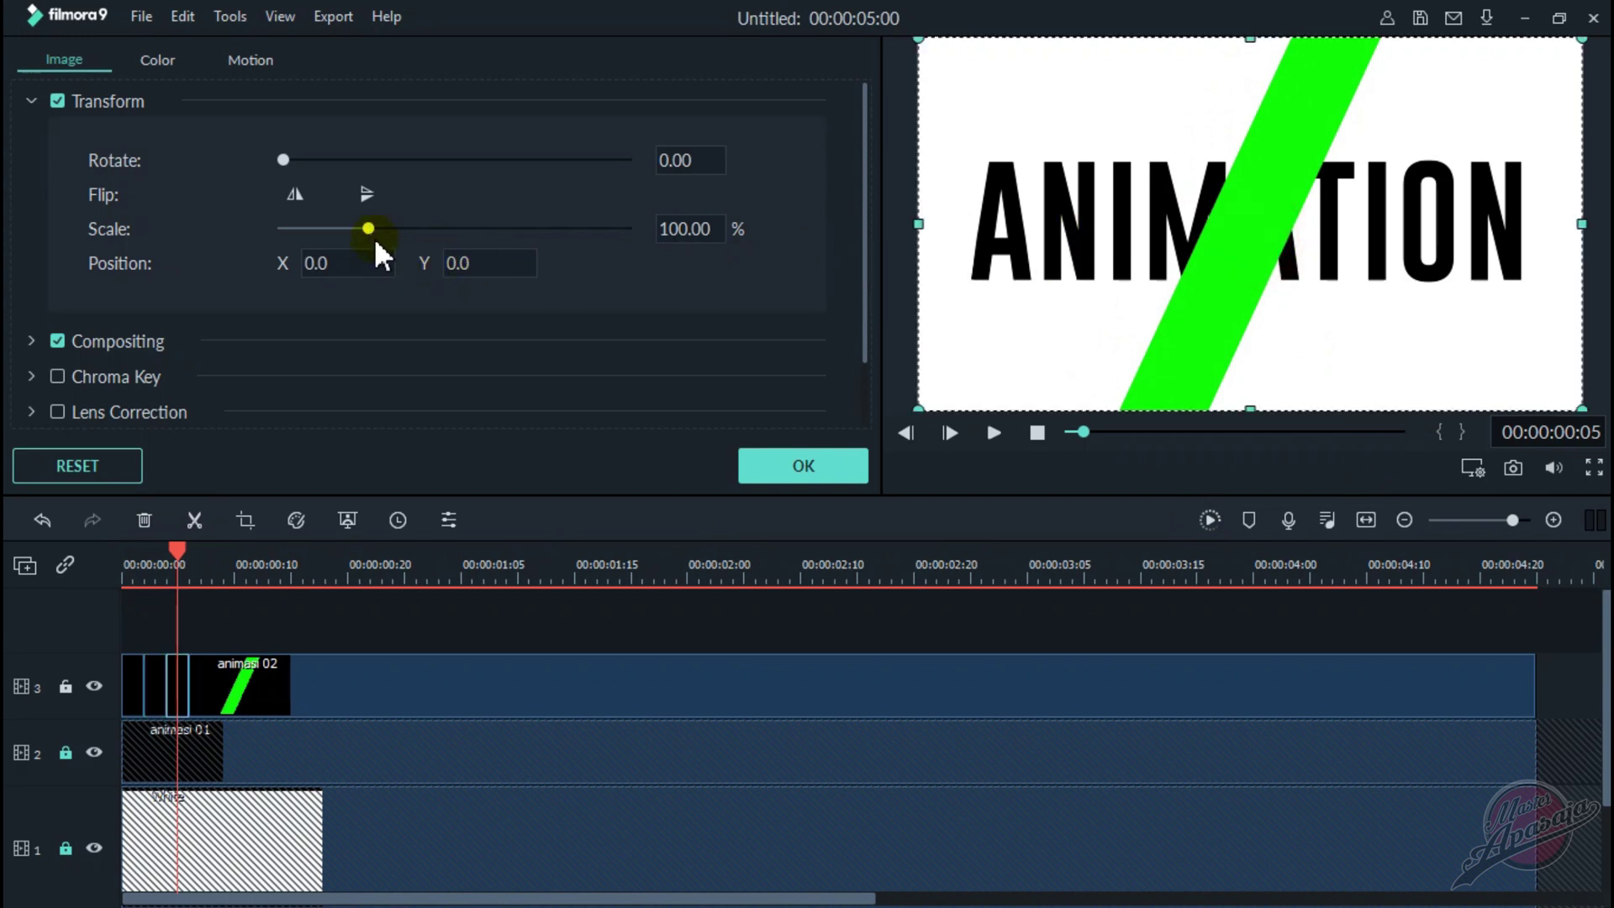
mouse_move(349, 263)
mouse_down()
mouse_move(767, 459)
mouse_move(792, 452)
mouse_move(352, 266)
mouse_up()
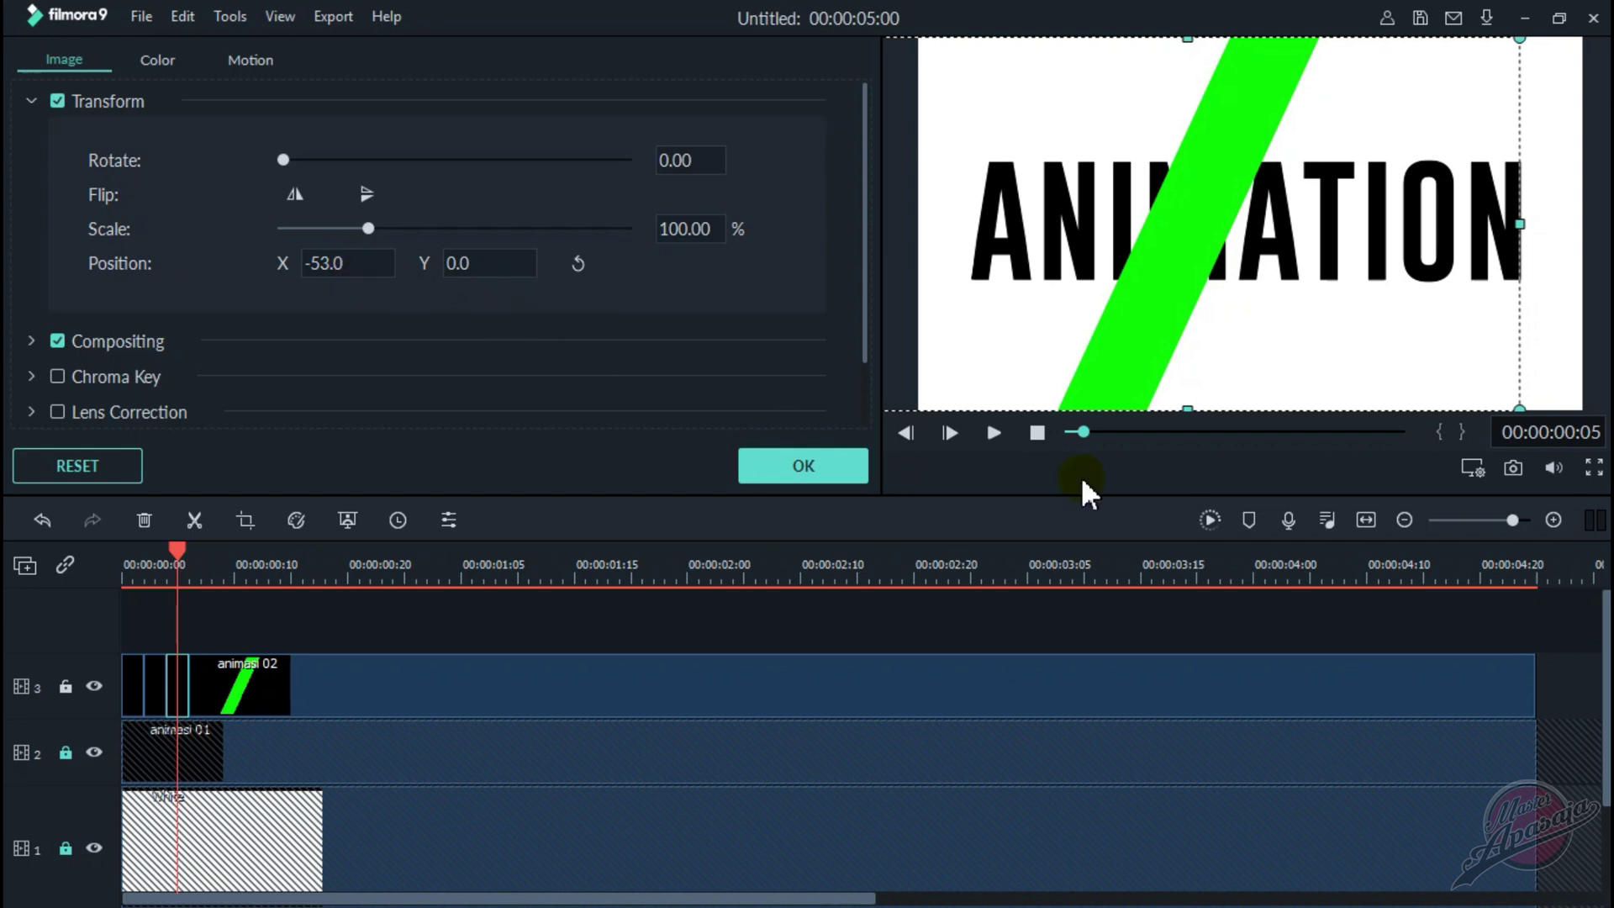
click(180, 565)
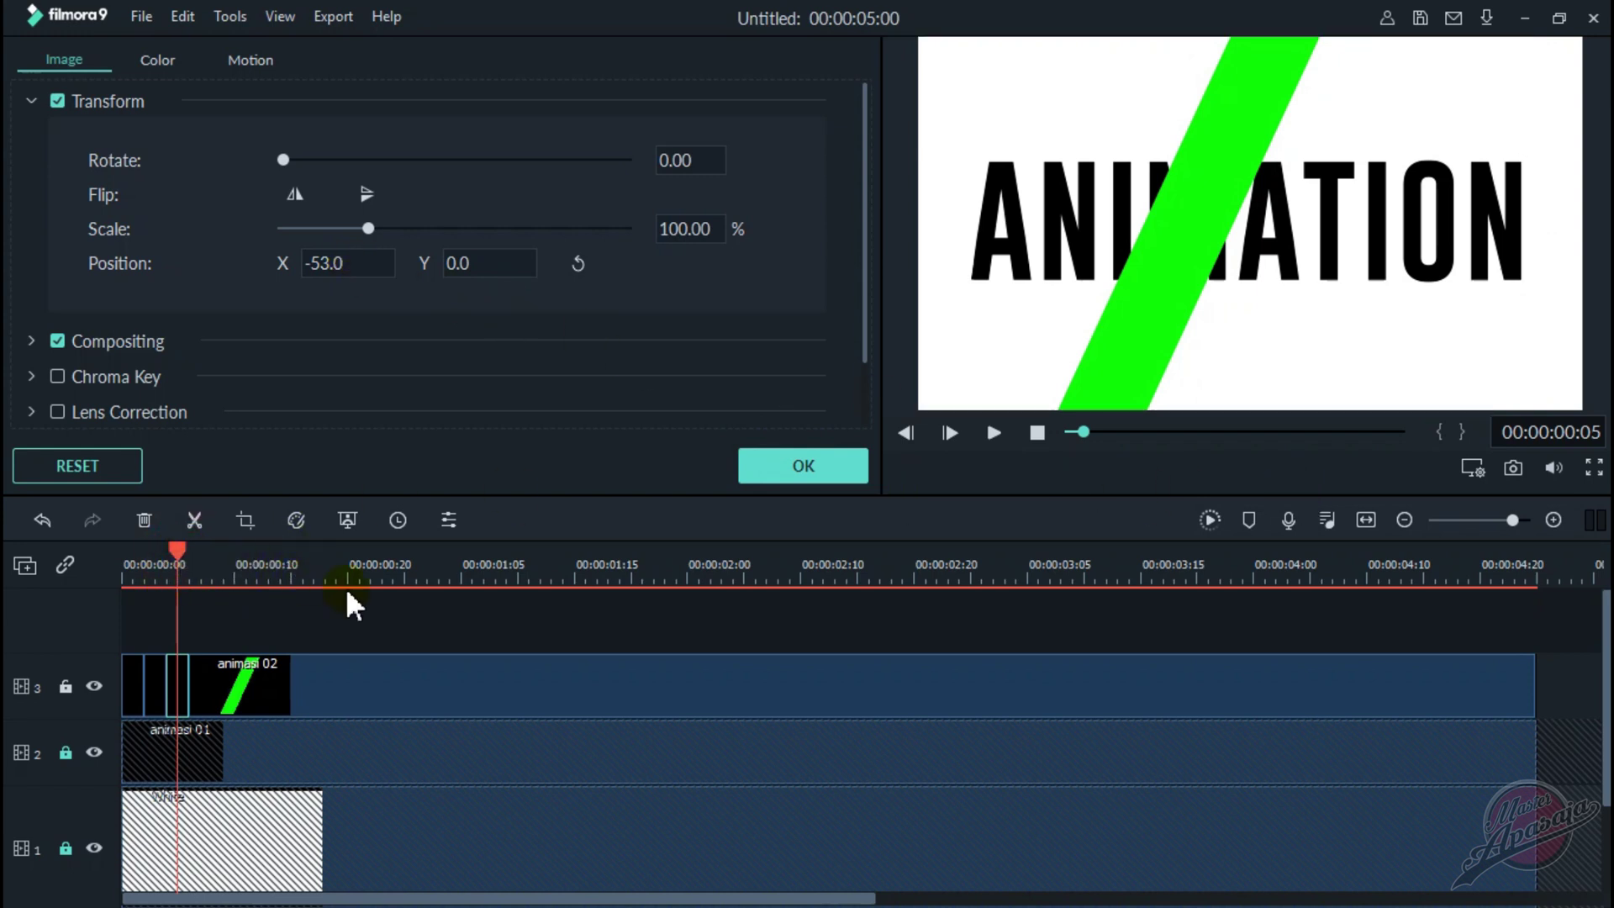
click(200, 567)
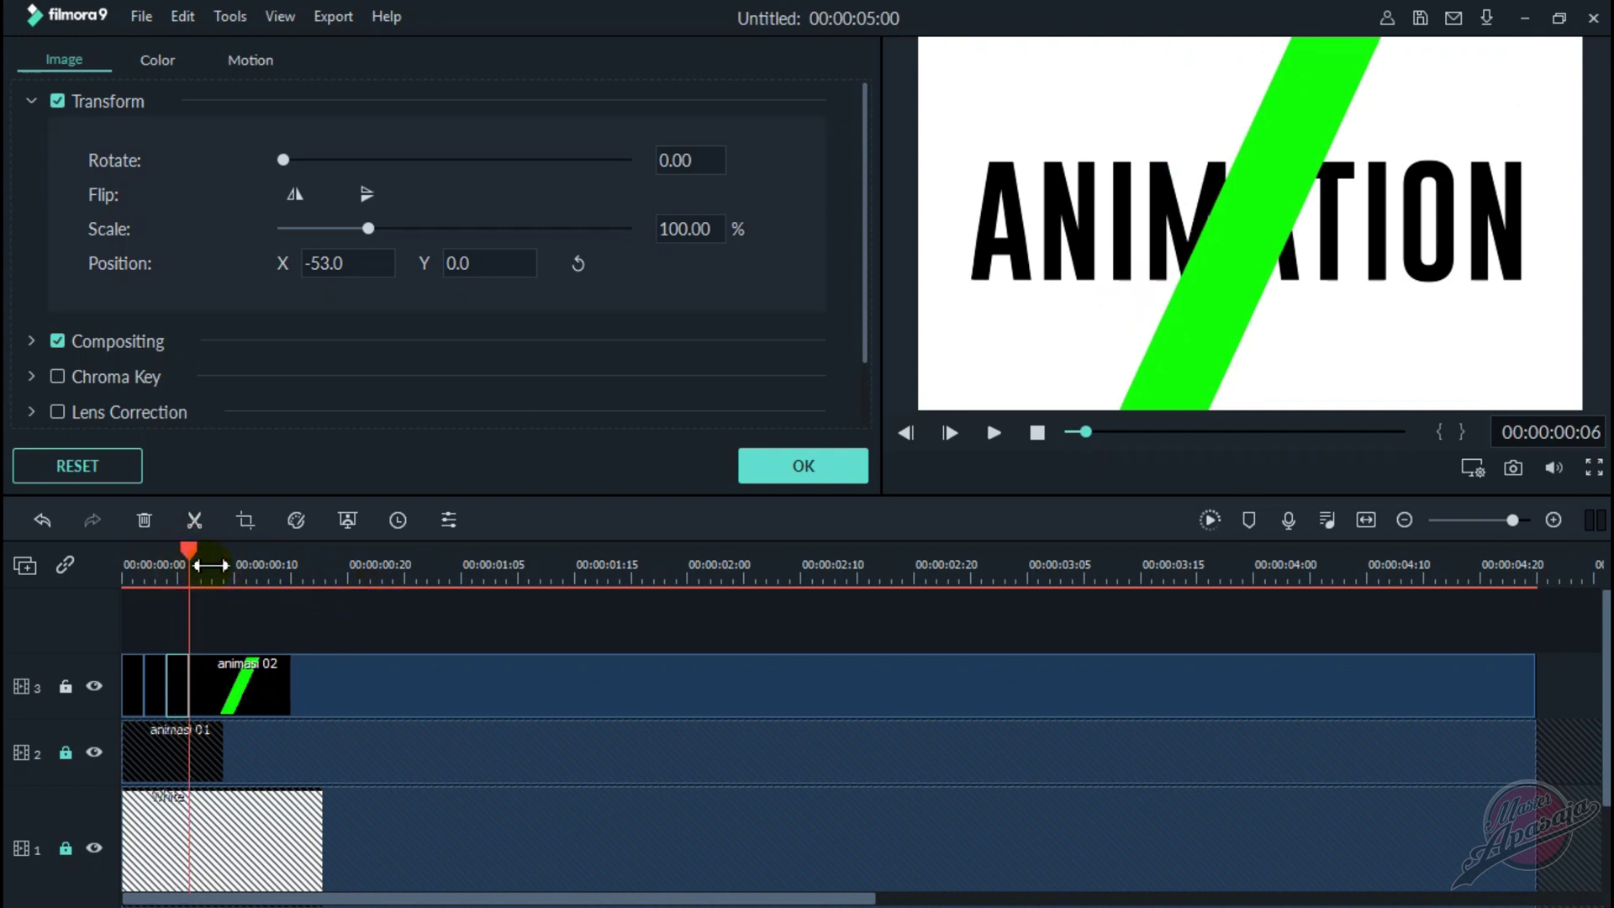
key(Right)
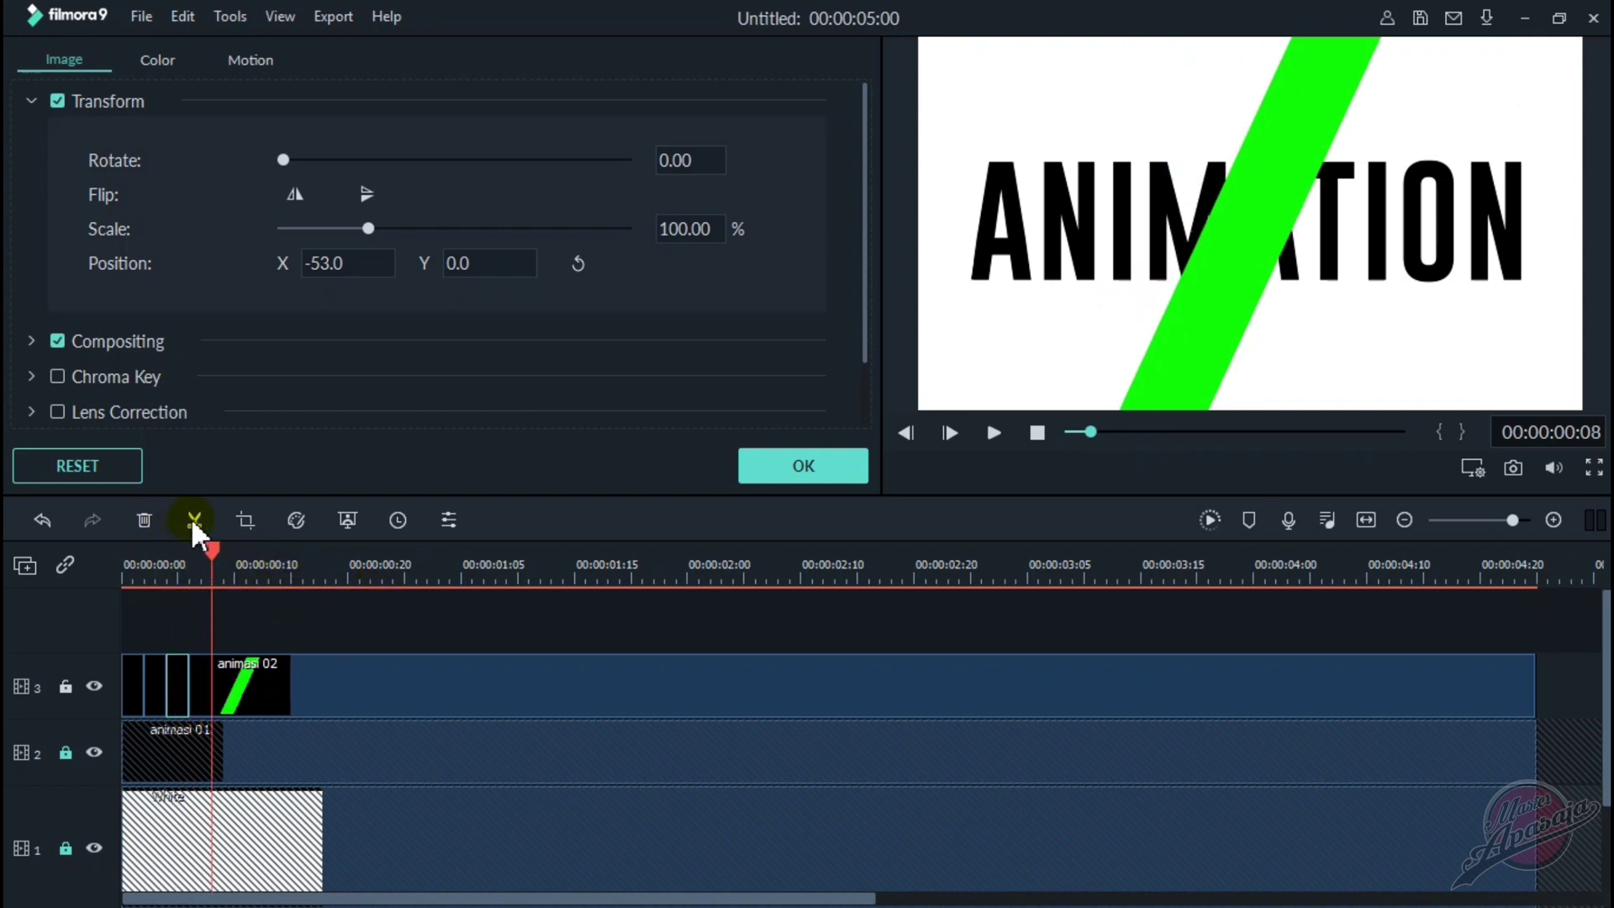
click(195, 521)
click(804, 462)
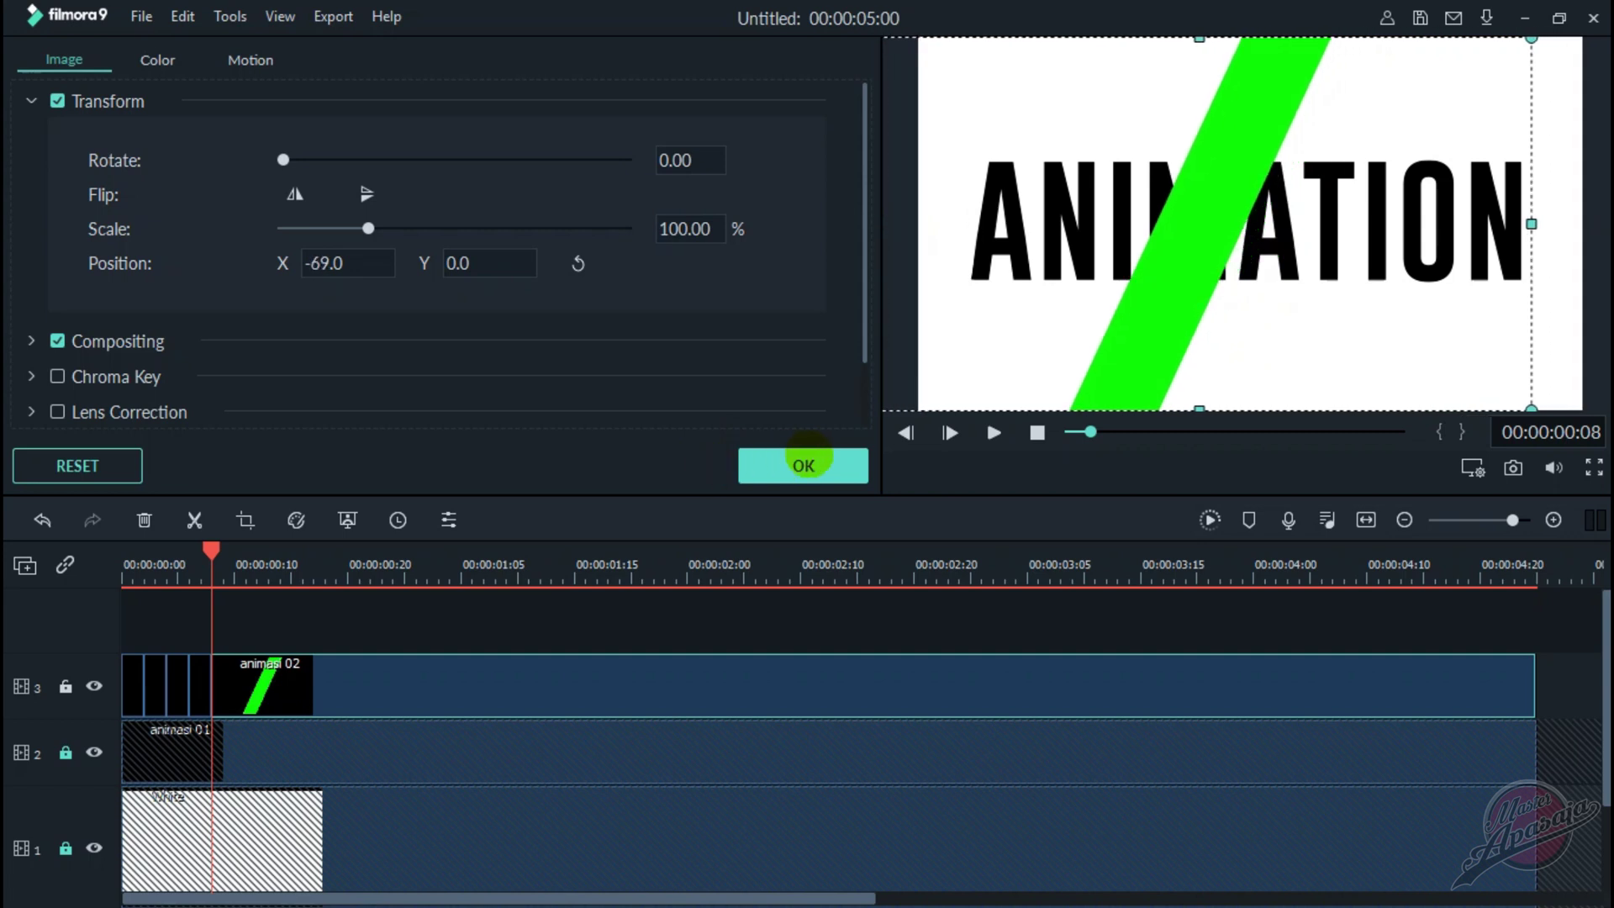
click(1036, 432)
- Play back the sweep, then drag the stripe further left on the next frame's piece
key(space)
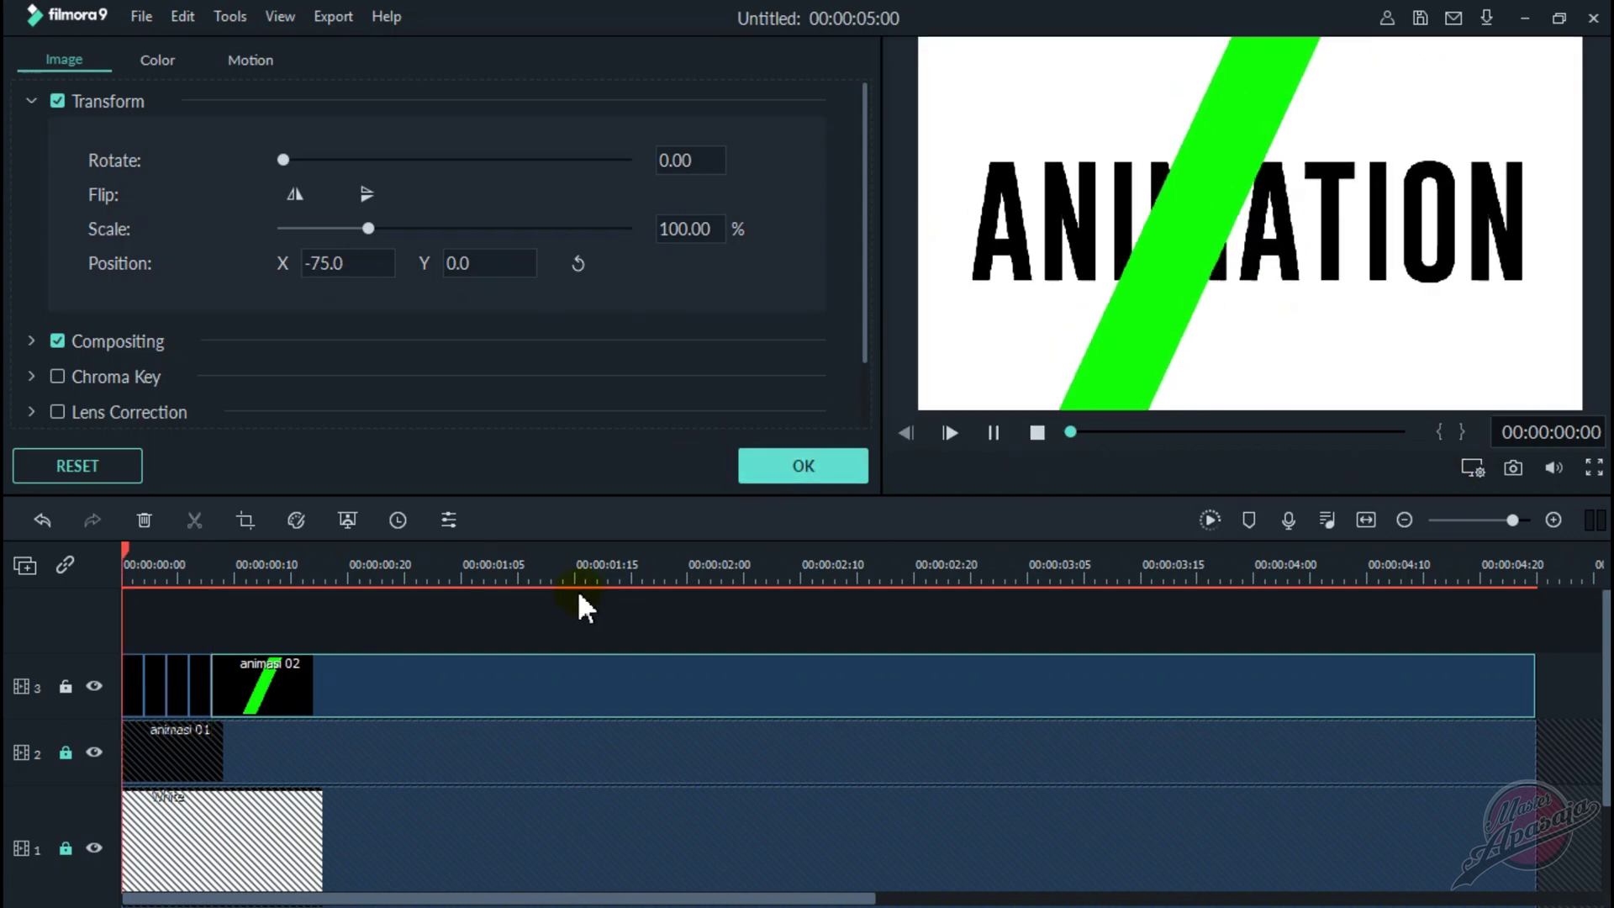
key(space)
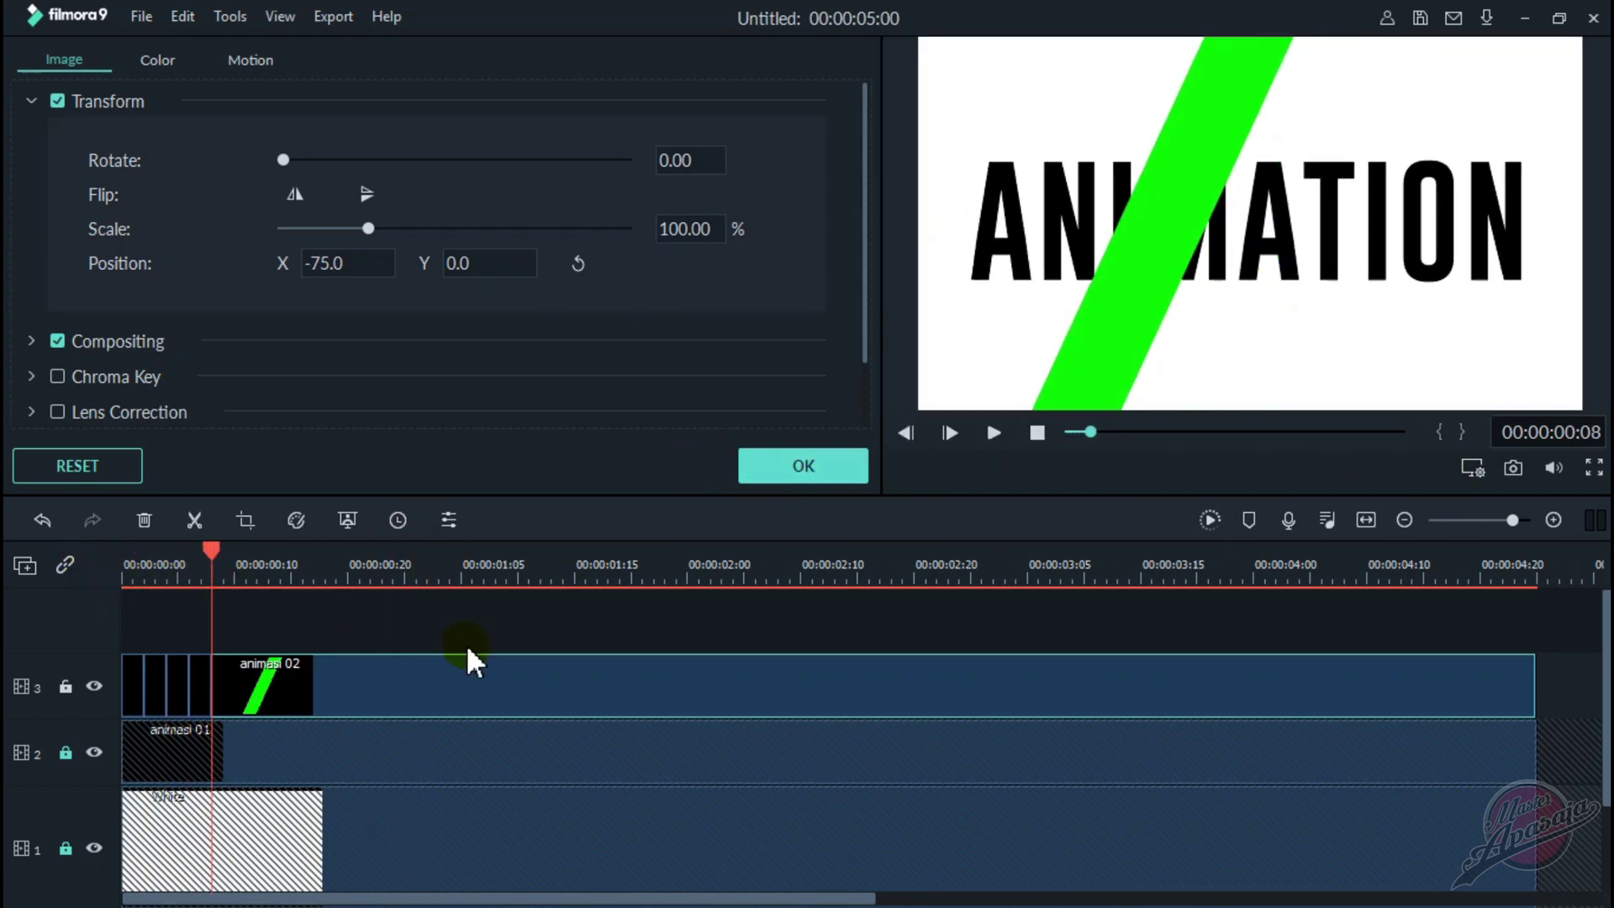
key(Right)
key(Right)
key(Right)
key(Left)
key(Left)
key(Left)
key(Left)
key(Left)
key(Left)
key(Right)
key(Right)
key(Right)
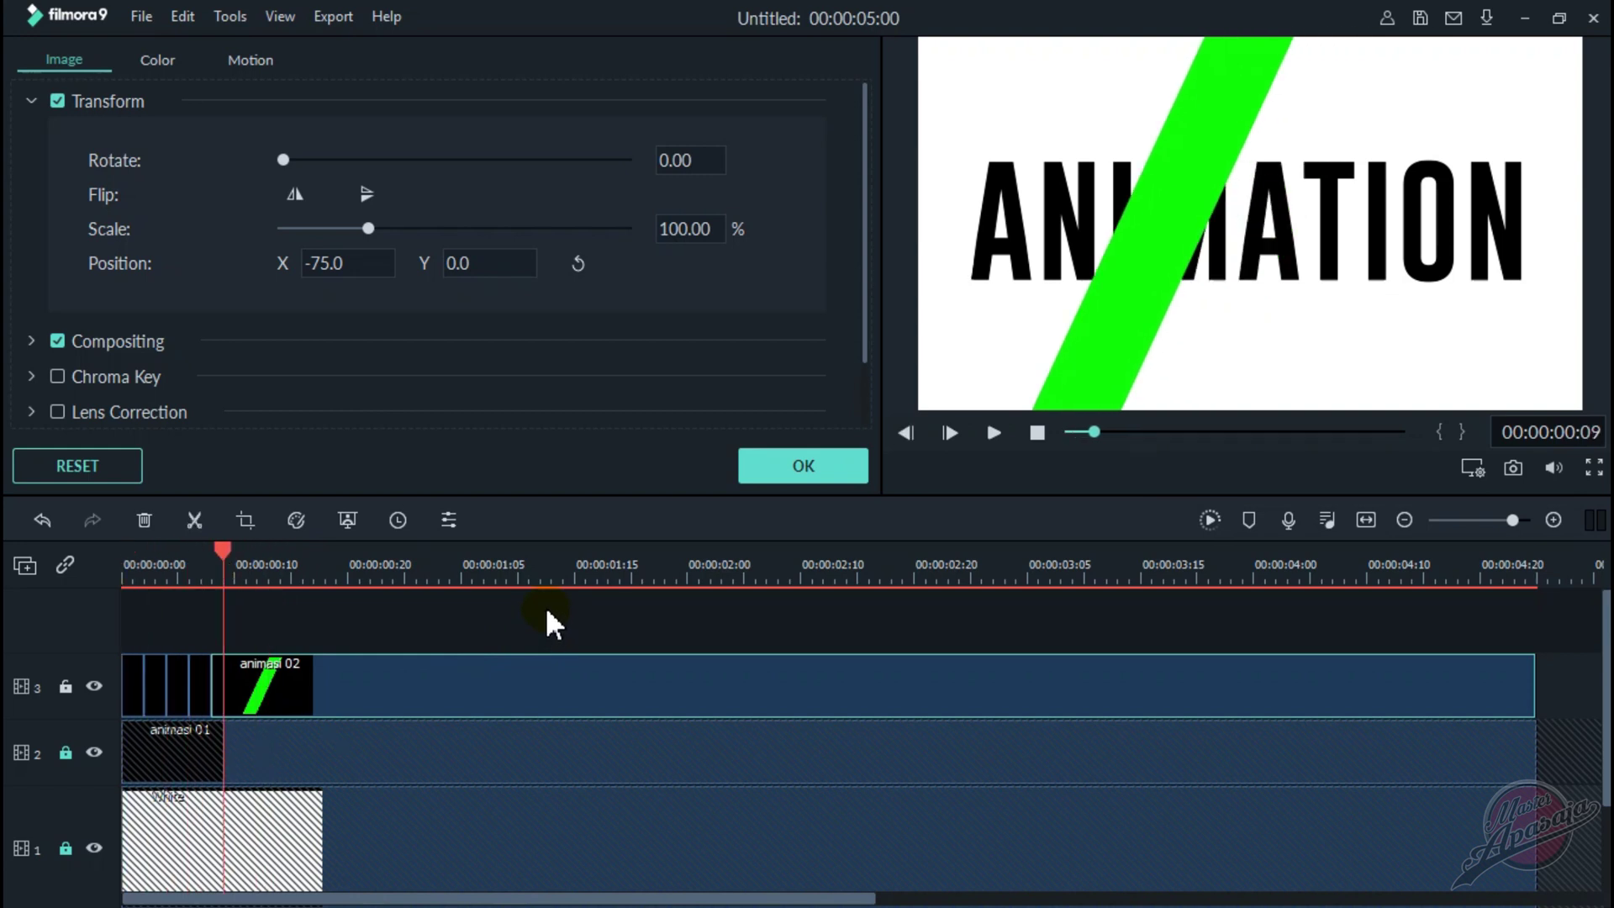
mouse_move(1152, 303)
mouse_down()
mouse_move(1118, 289)
mouse_move(1086, 227)
mouse_up()
click(235, 561)
key(Right)
key(Right)
key(Right)
key(Right)
key(Right)
key(Right)
click(307, 567)
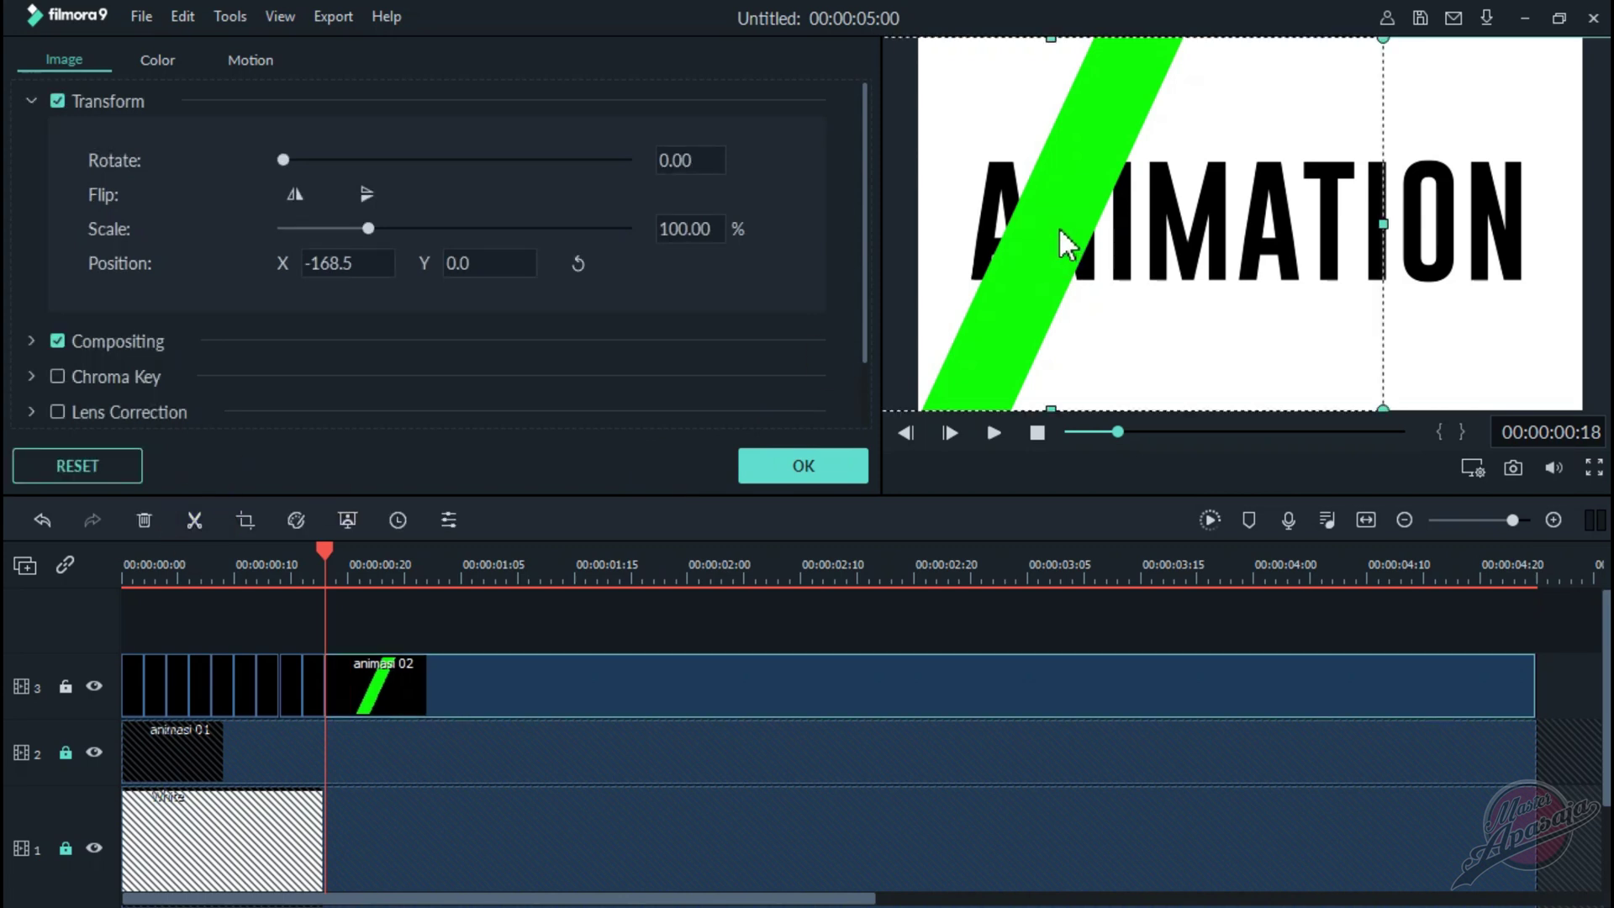
- Split off the next one-frame piece, drag its stripe further left, and review the sweep
drag(1058, 225, 983, 240)
click(347, 562)
key(ctrl+b)
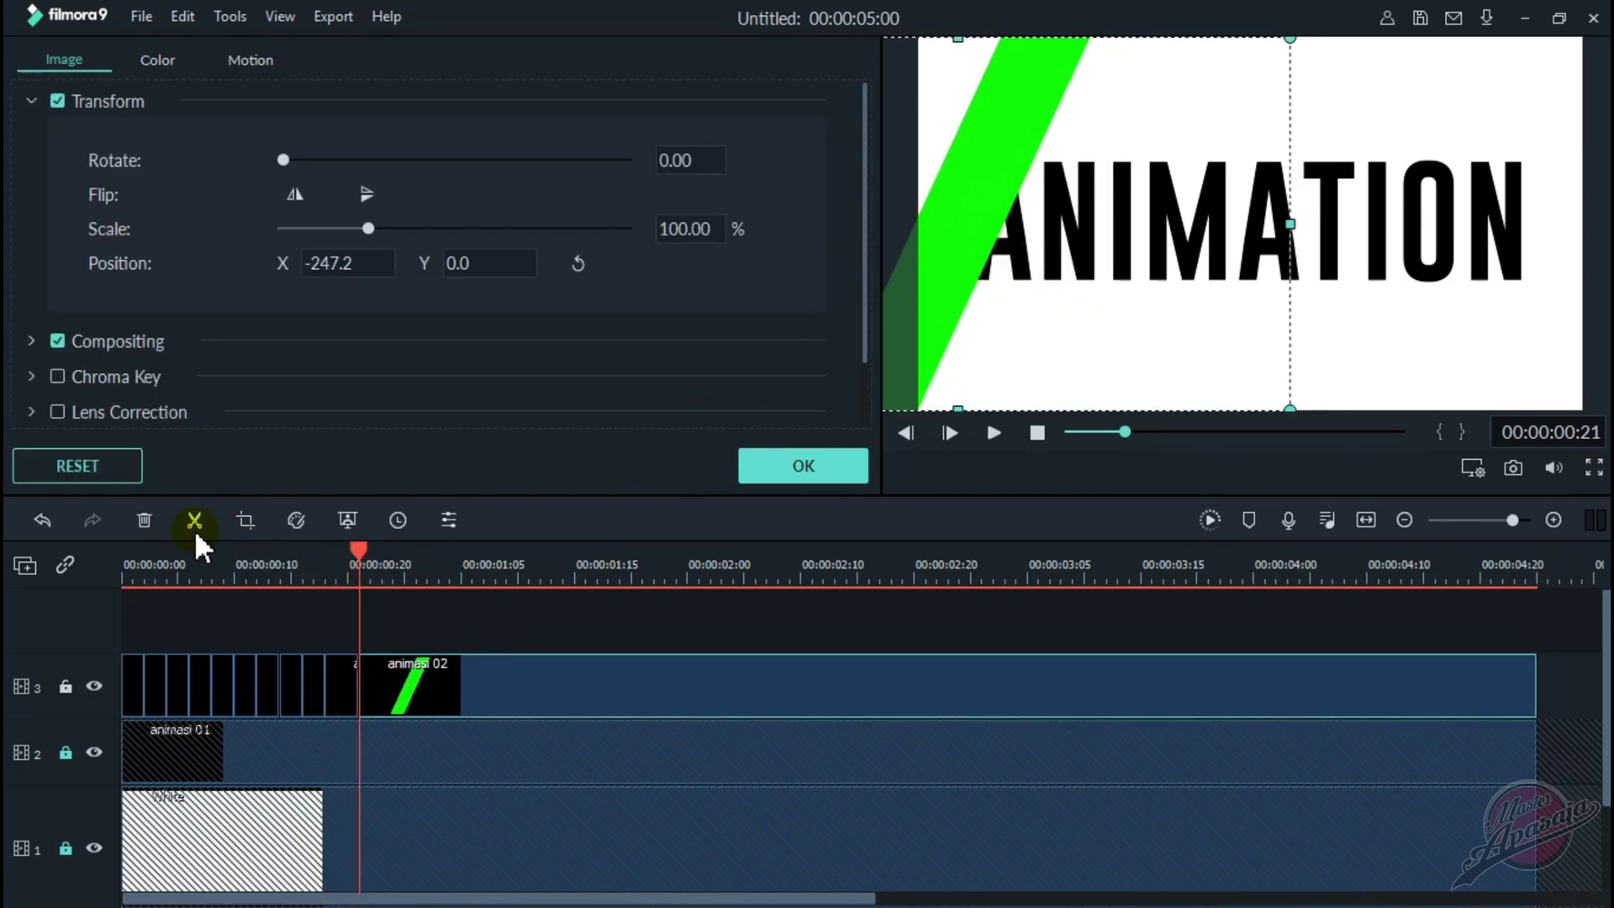
click(360, 537)
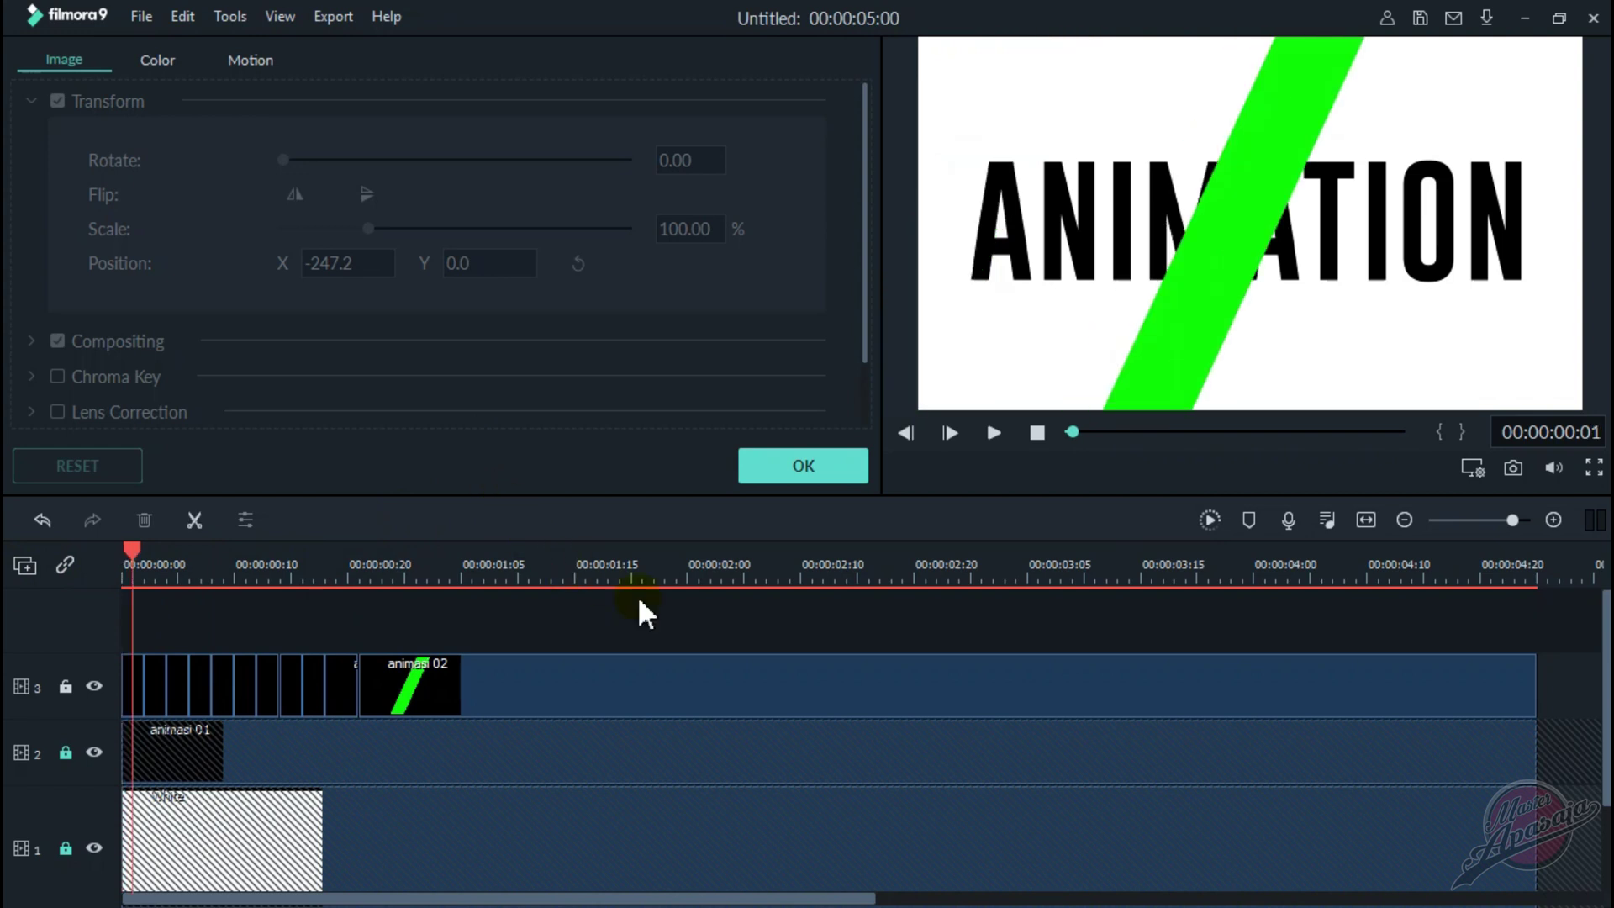
key(space)
key(Left)
key(Left)
key(Left)
key(Left)
key(Left)
key(Left)
key(Left)
key(Left)
key(Left)
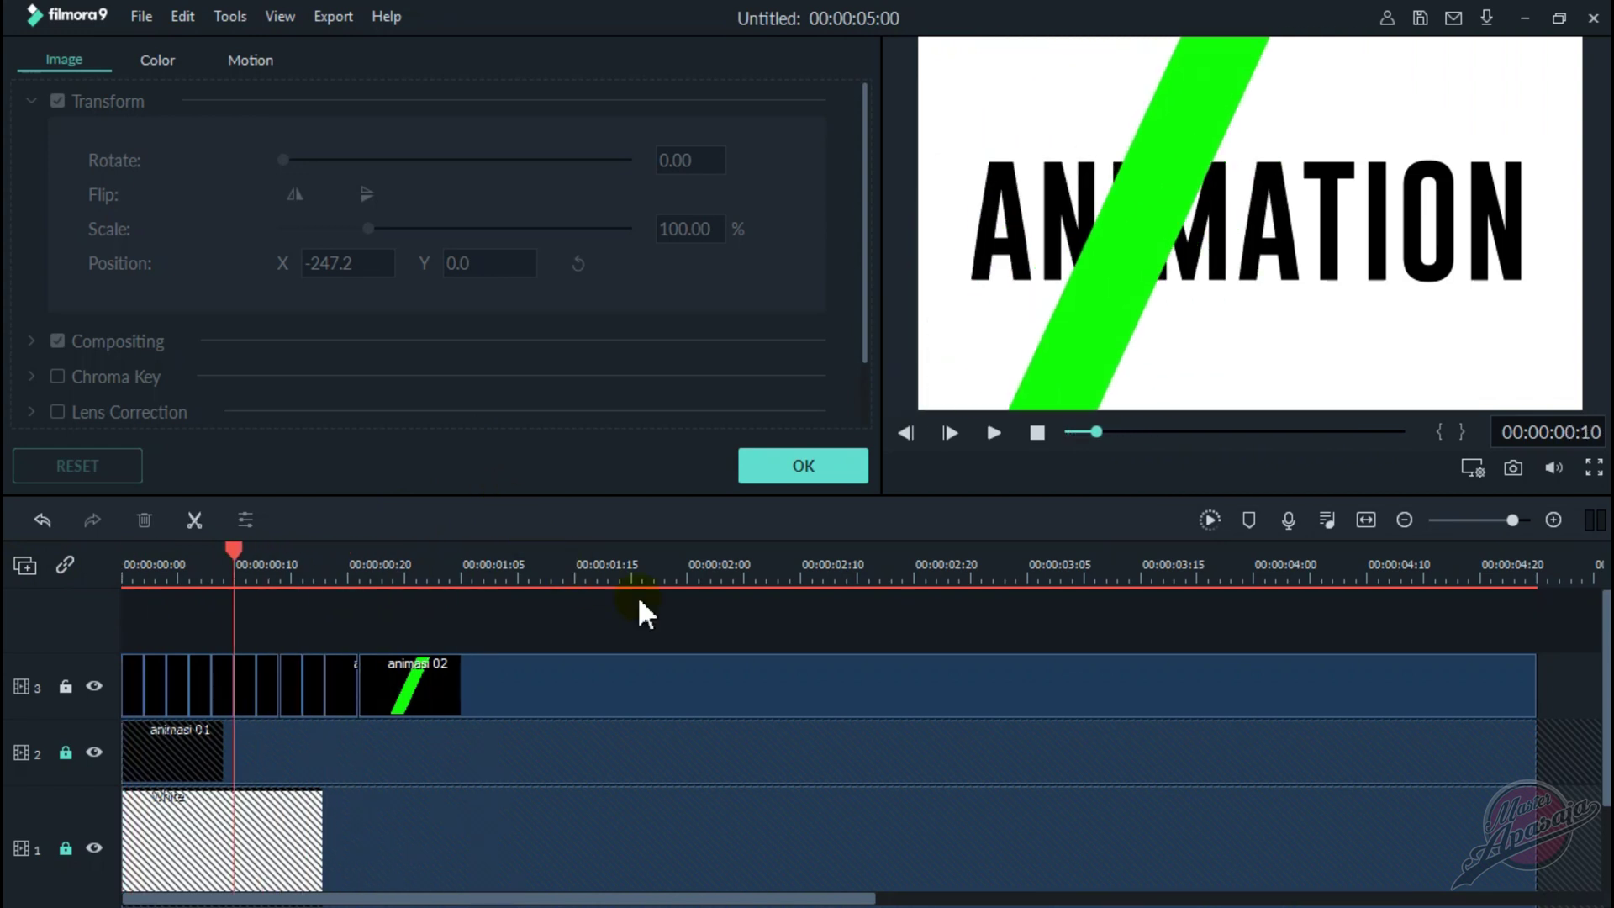
key(Left)
key(Left)
key(Left)
key(Left)
key(Left)
key(Left)
key(space)
key(Left)
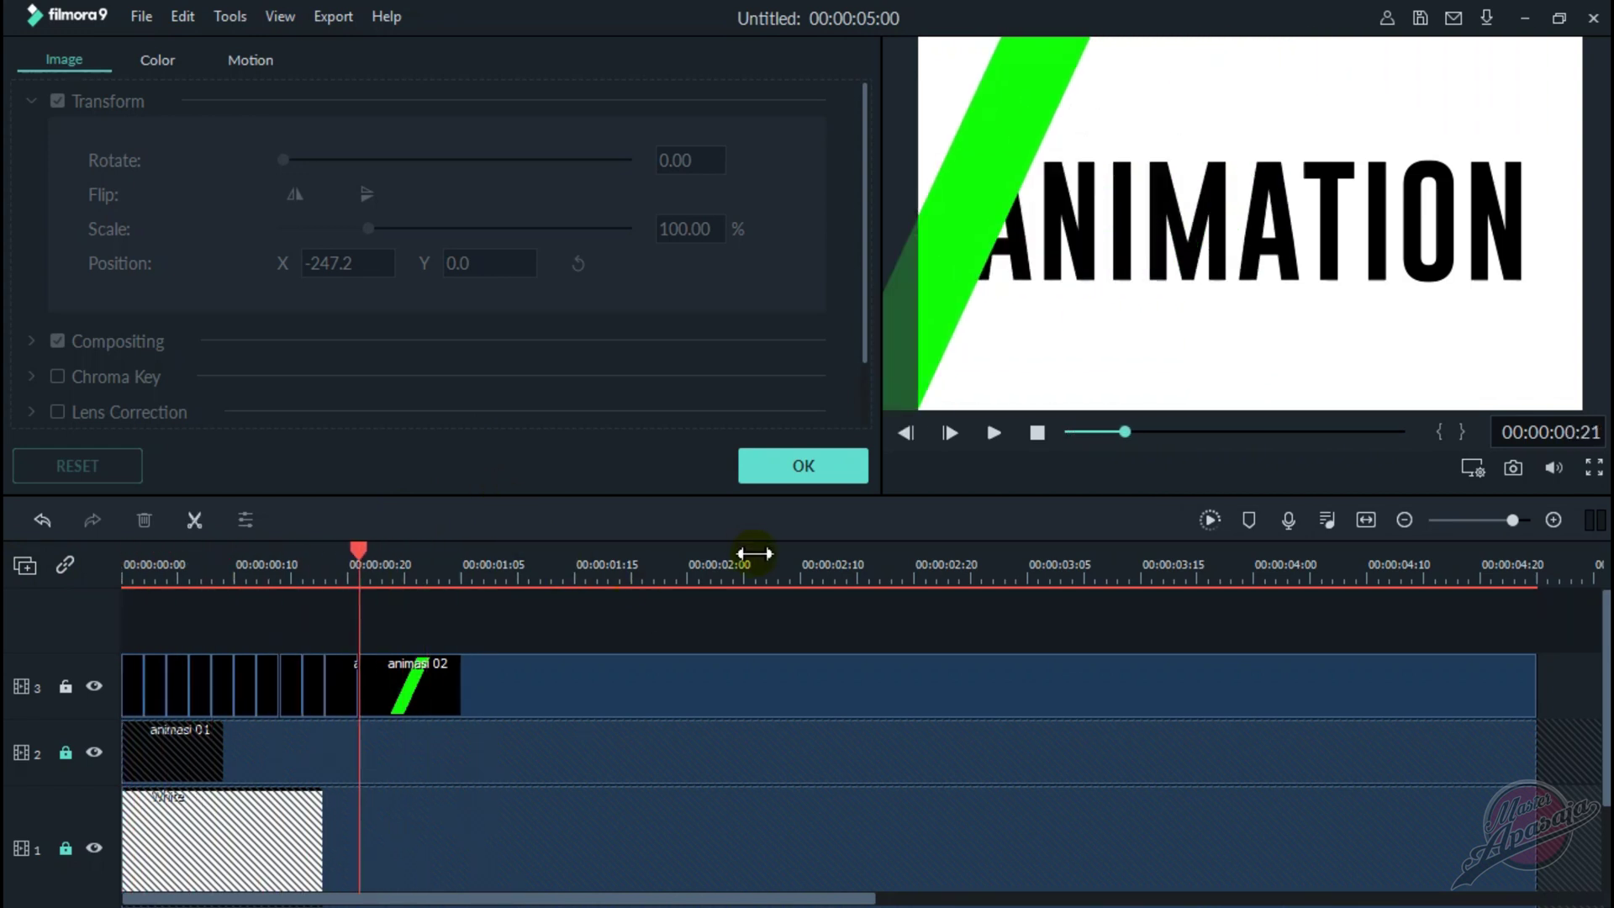
- Adjust the stripe pieces around 00:00:01:02, the latest at X -213.5, and return to the timeline start
mouse_move(969, 150)
mouse_down()
mouse_move(957, 144)
mouse_move(1002, 159)
mouse_up()
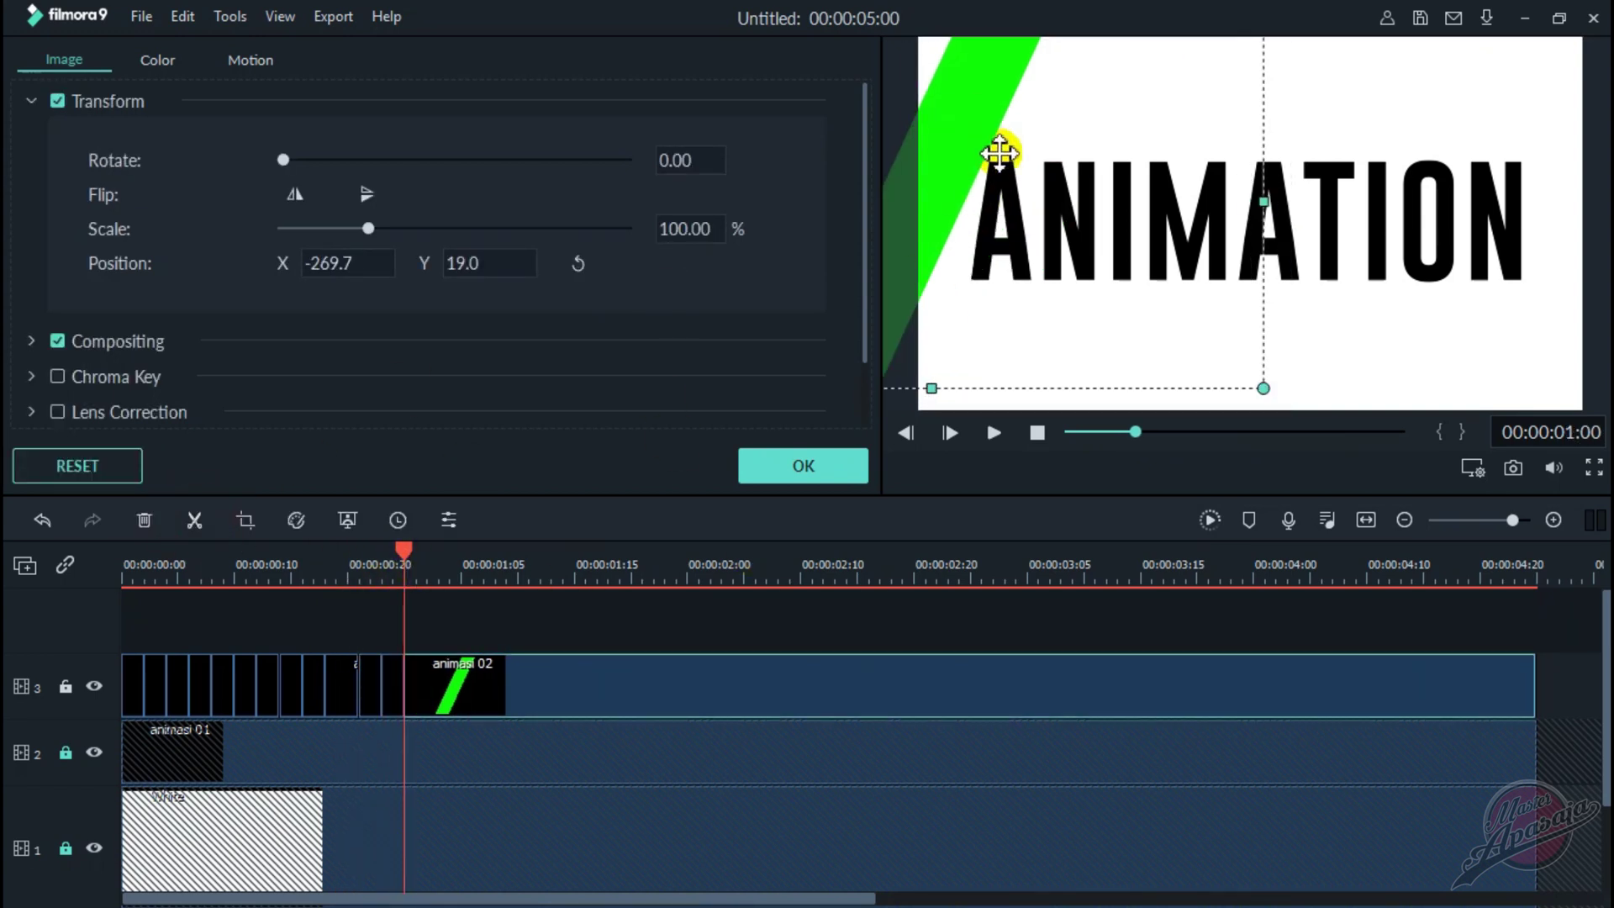
click(426, 563)
click(988, 126)
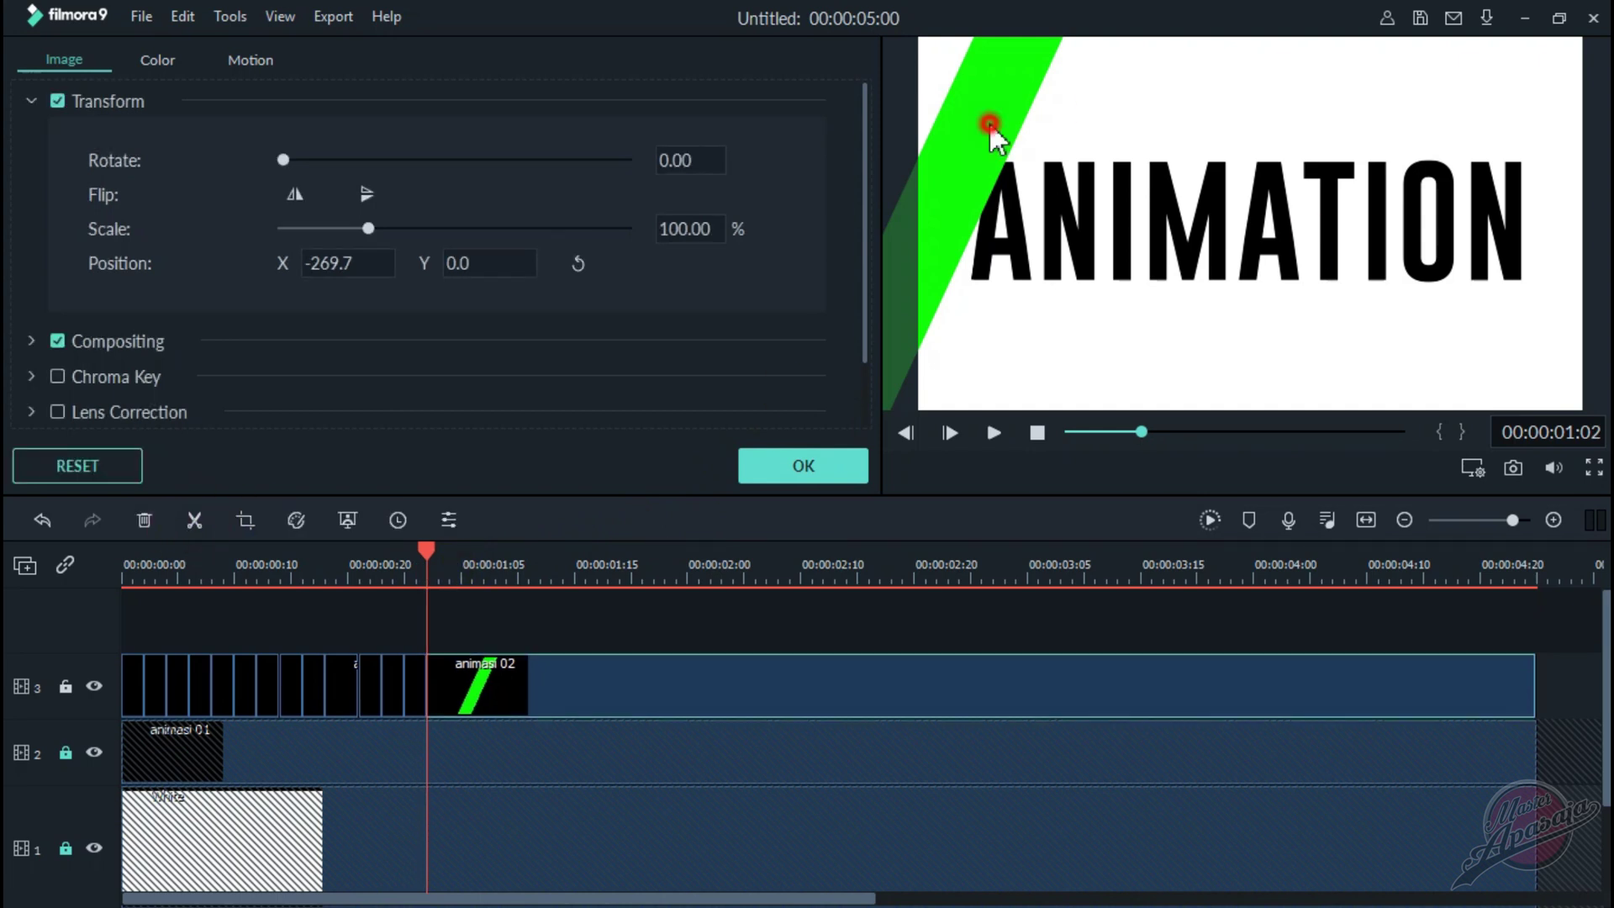
key(Right)
key(Right)
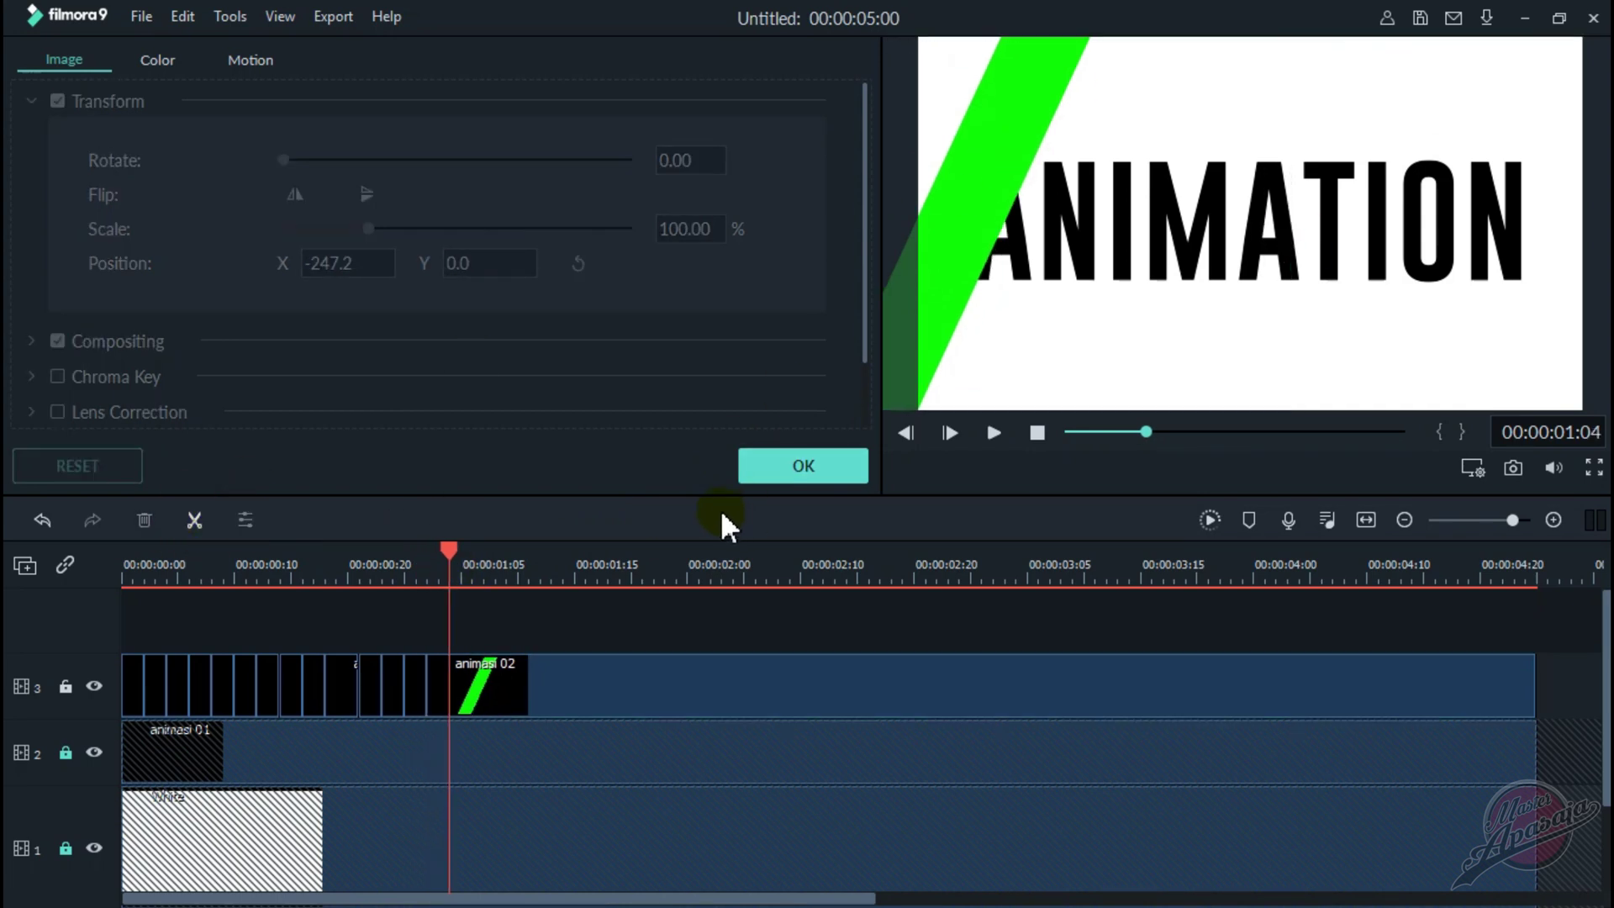
drag(1011, 164, 1049, 167)
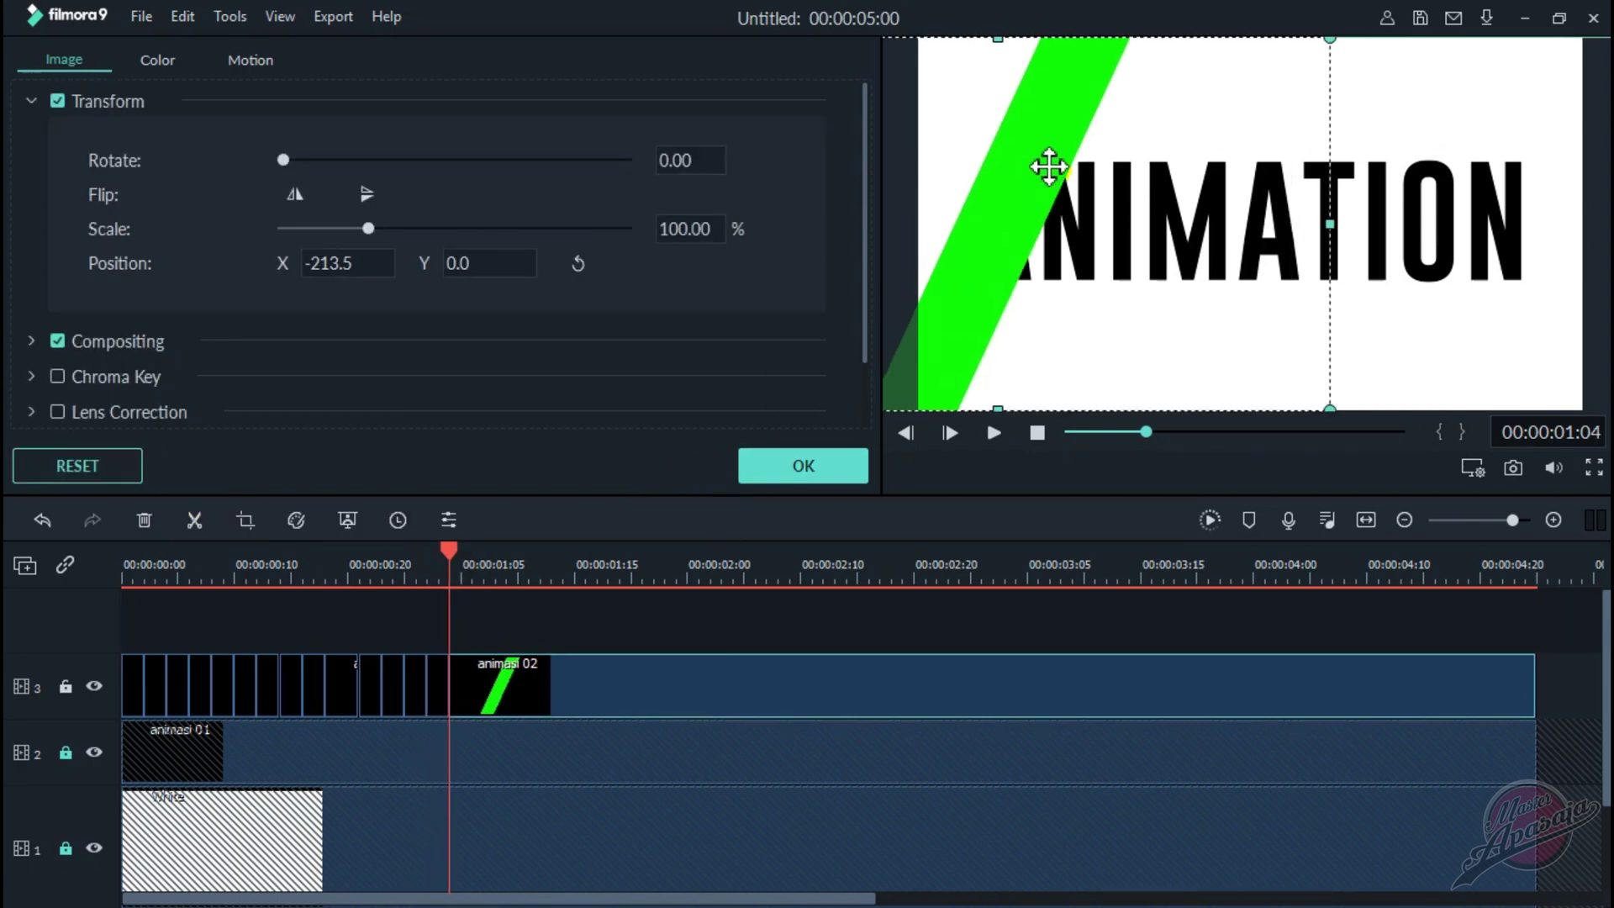
click(786, 475)
drag(449, 550, 124, 555)
- Preview the sweep, then split the stripe clip at 00:00:01:06 and shift the new piece right
key(space)
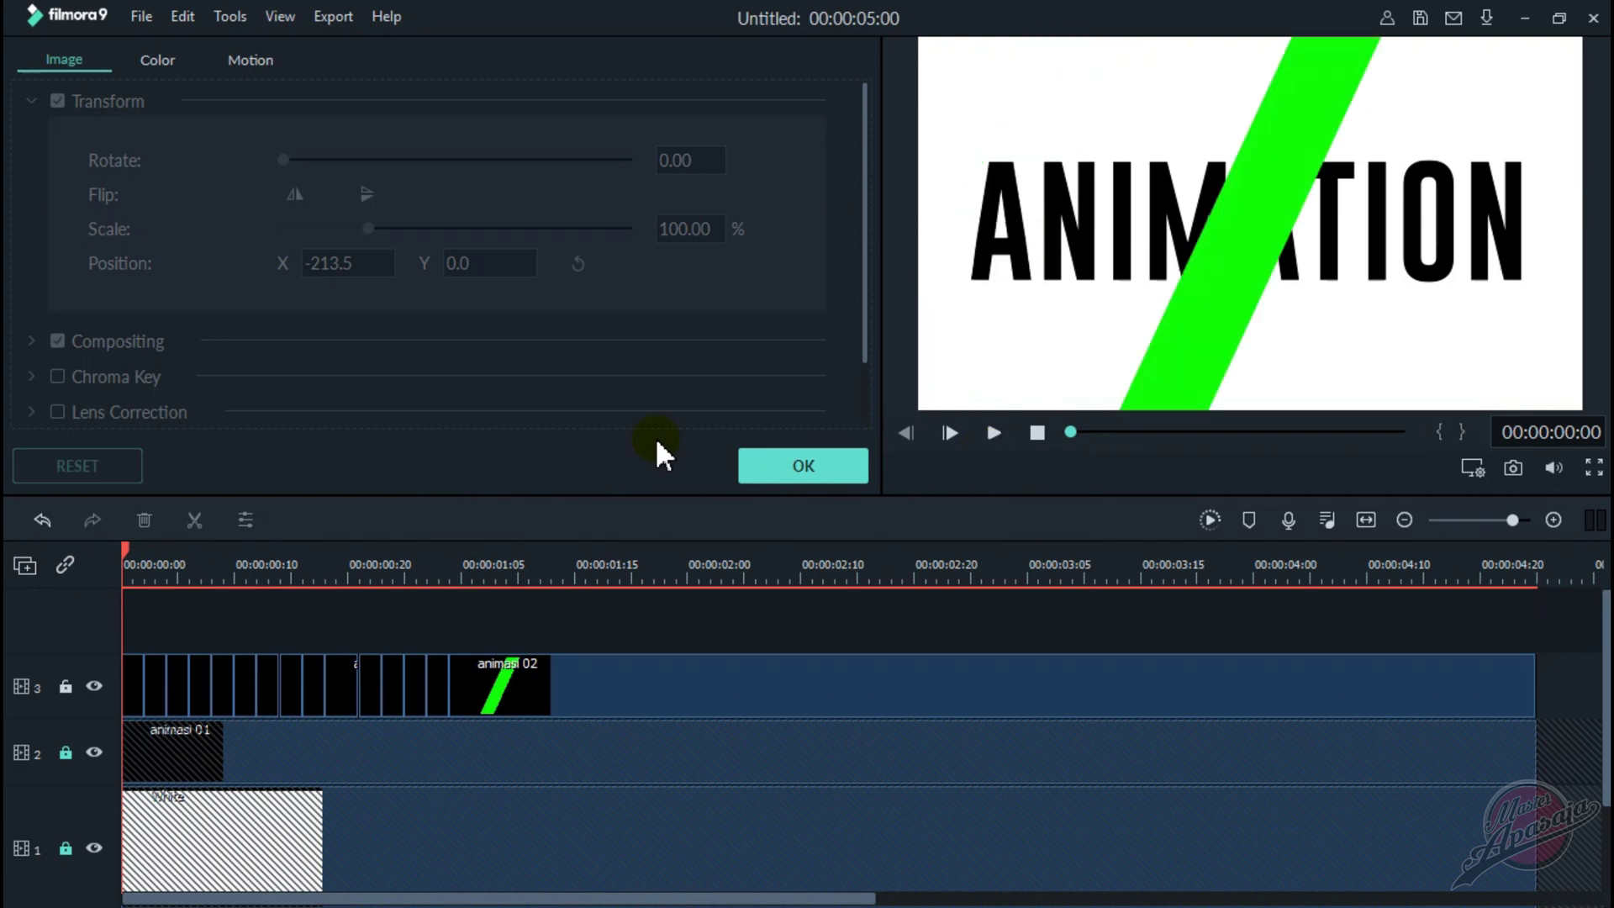
key(space)
click(471, 573)
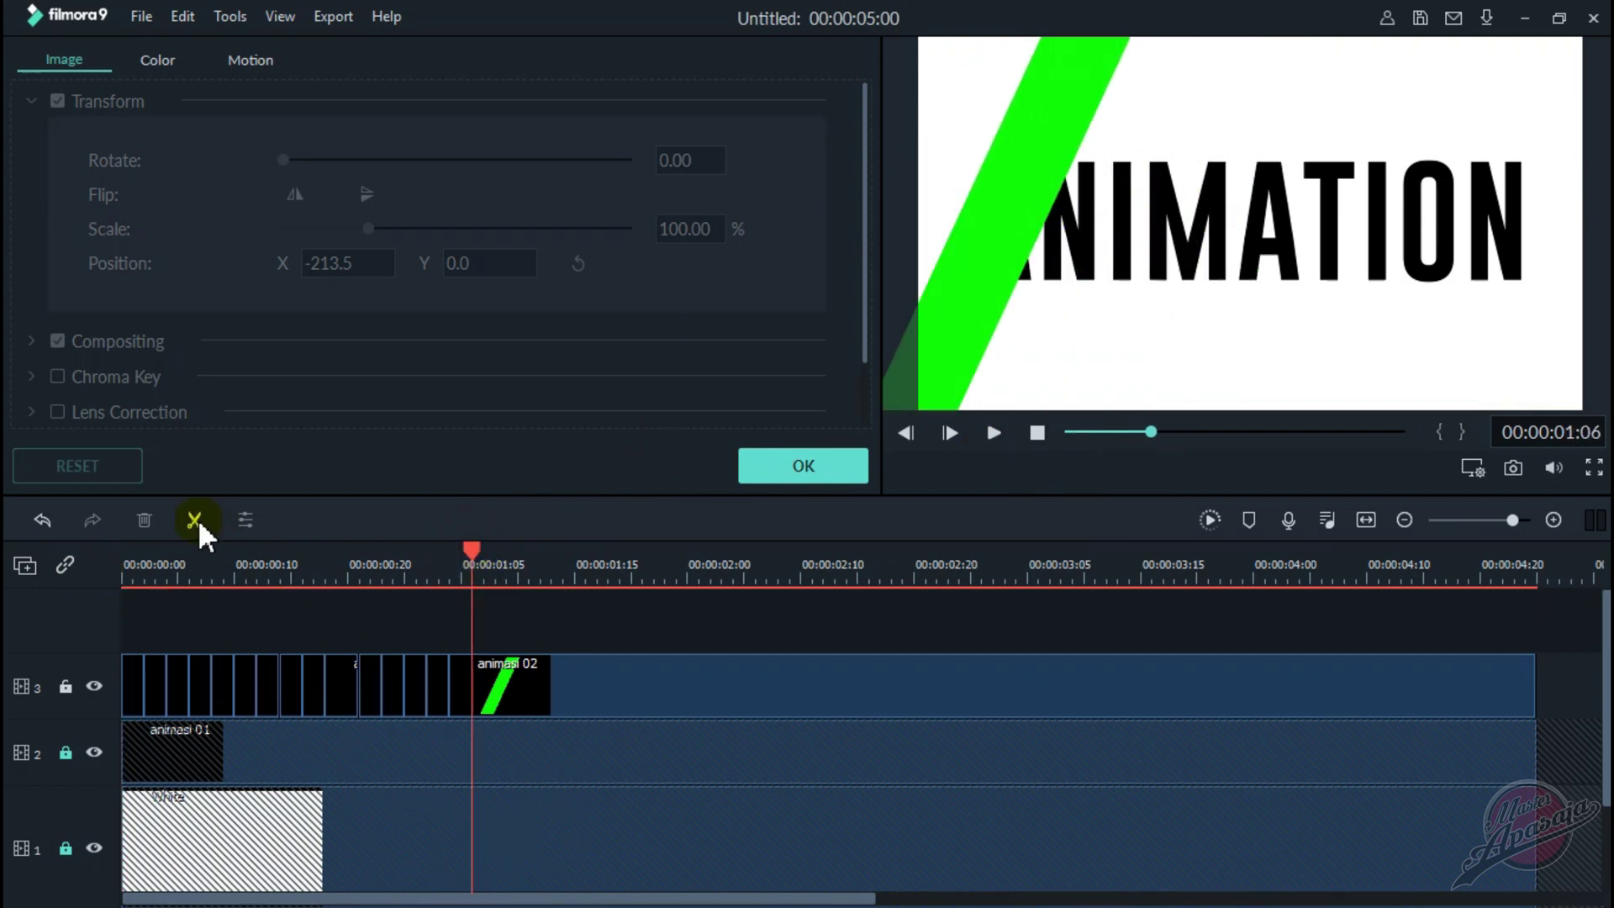
click(194, 519)
mouse_move(1018, 216)
mouse_down()
mouse_move(1046, 232)
mouse_move(1057, 209)
mouse_move(1040, 240)
mouse_move(1114, 275)
mouse_up()
click(5, 574)
click(194, 519)
click(508, 555)
key(ctrl+b)
click(829, 467)
- Split the stripe clip from 00:00:01:12 onward, nudging each new one-frame piece further right
click(539, 555)
key(ctrl+b)
click(542, 552)
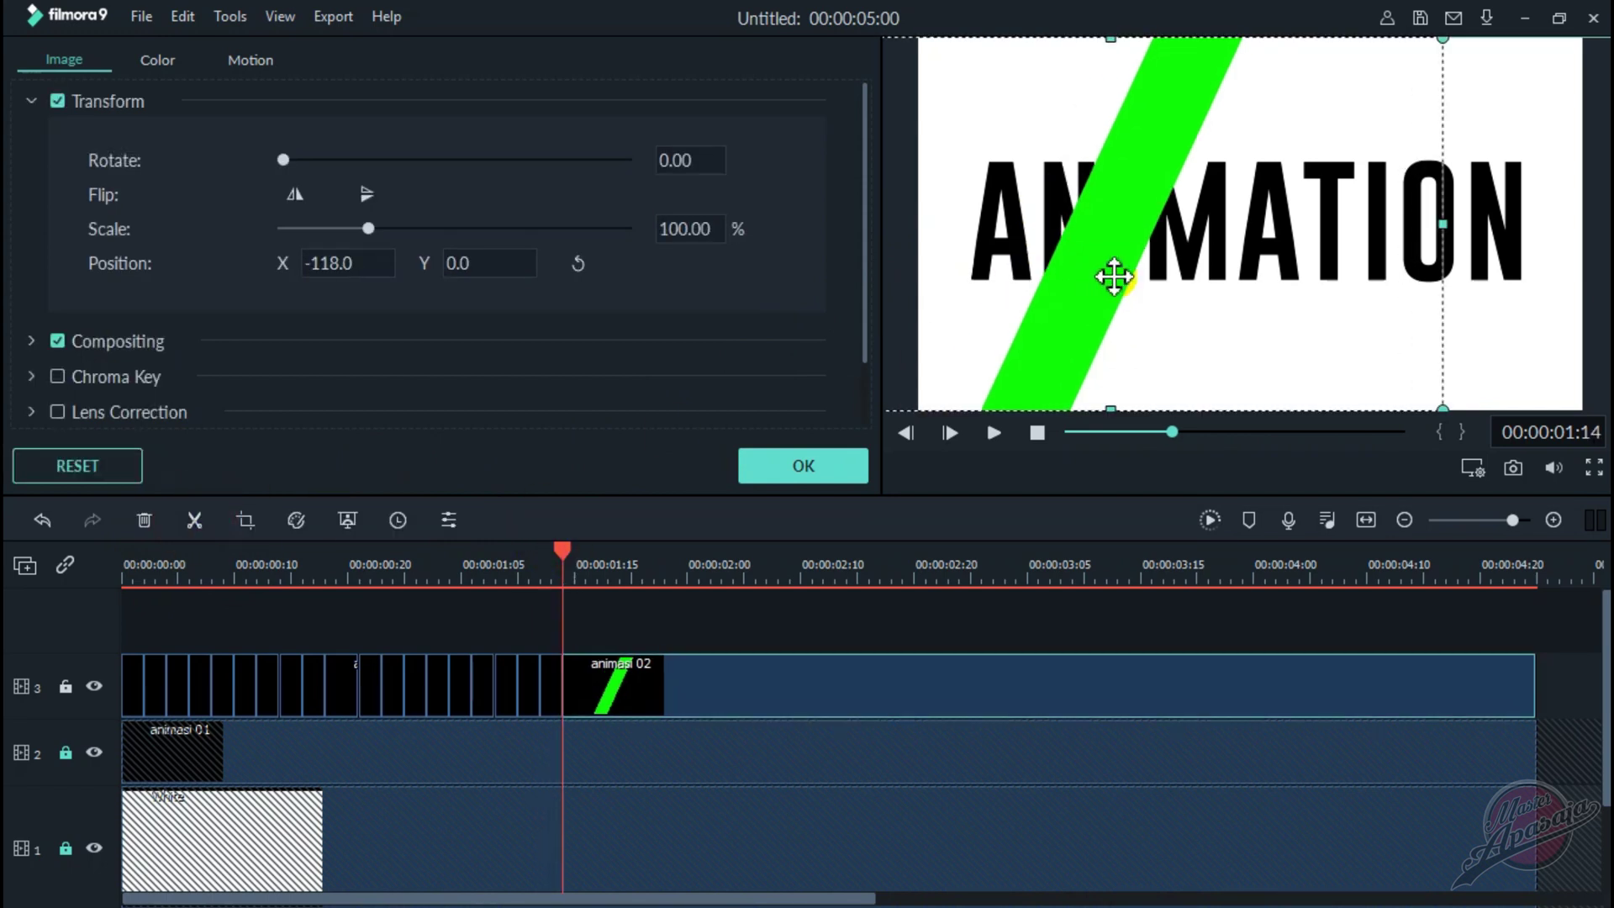
drag(564, 546, 585, 547)
click(194, 512)
drag(1107, 284, 1119, 282)
click(618, 543)
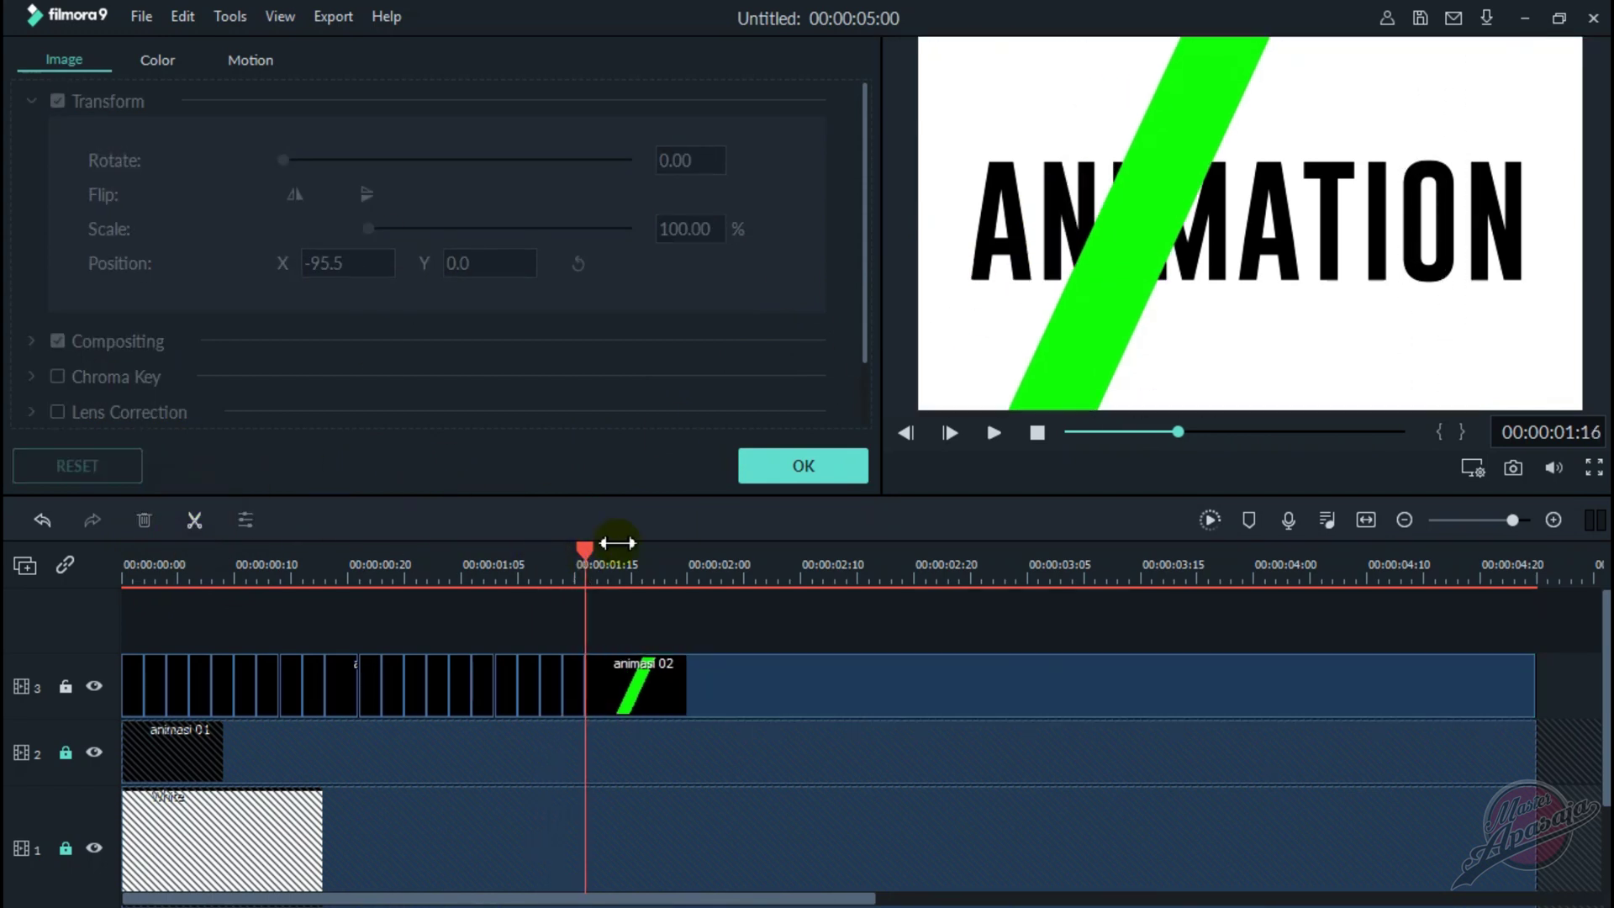
drag(585, 547, 607, 547)
click(194, 519)
drag(1127, 271, 1110, 306)
click(364, 523)
click(619, 554)
- Continue from 00:00:01:21, splitting frame by frame and moving the green stripe further right
click(640, 574)
click(1099, 306)
click(196, 518)
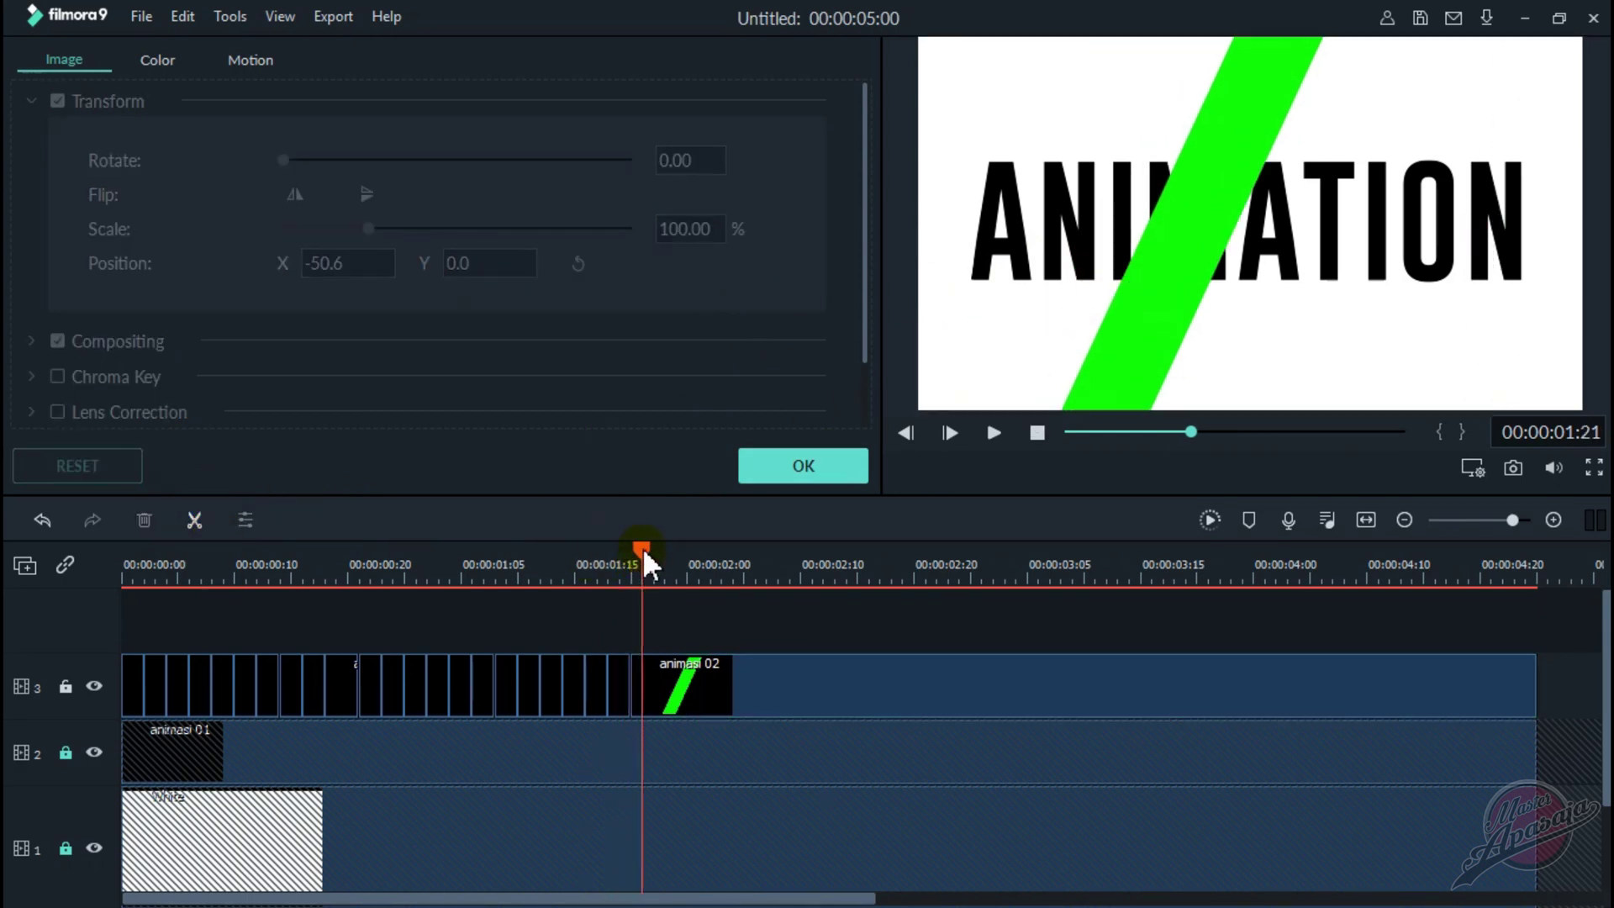
drag(642, 546, 653, 546)
key(ctrl+b)
drag(1045, 281, 1186, 281)
click(777, 533)
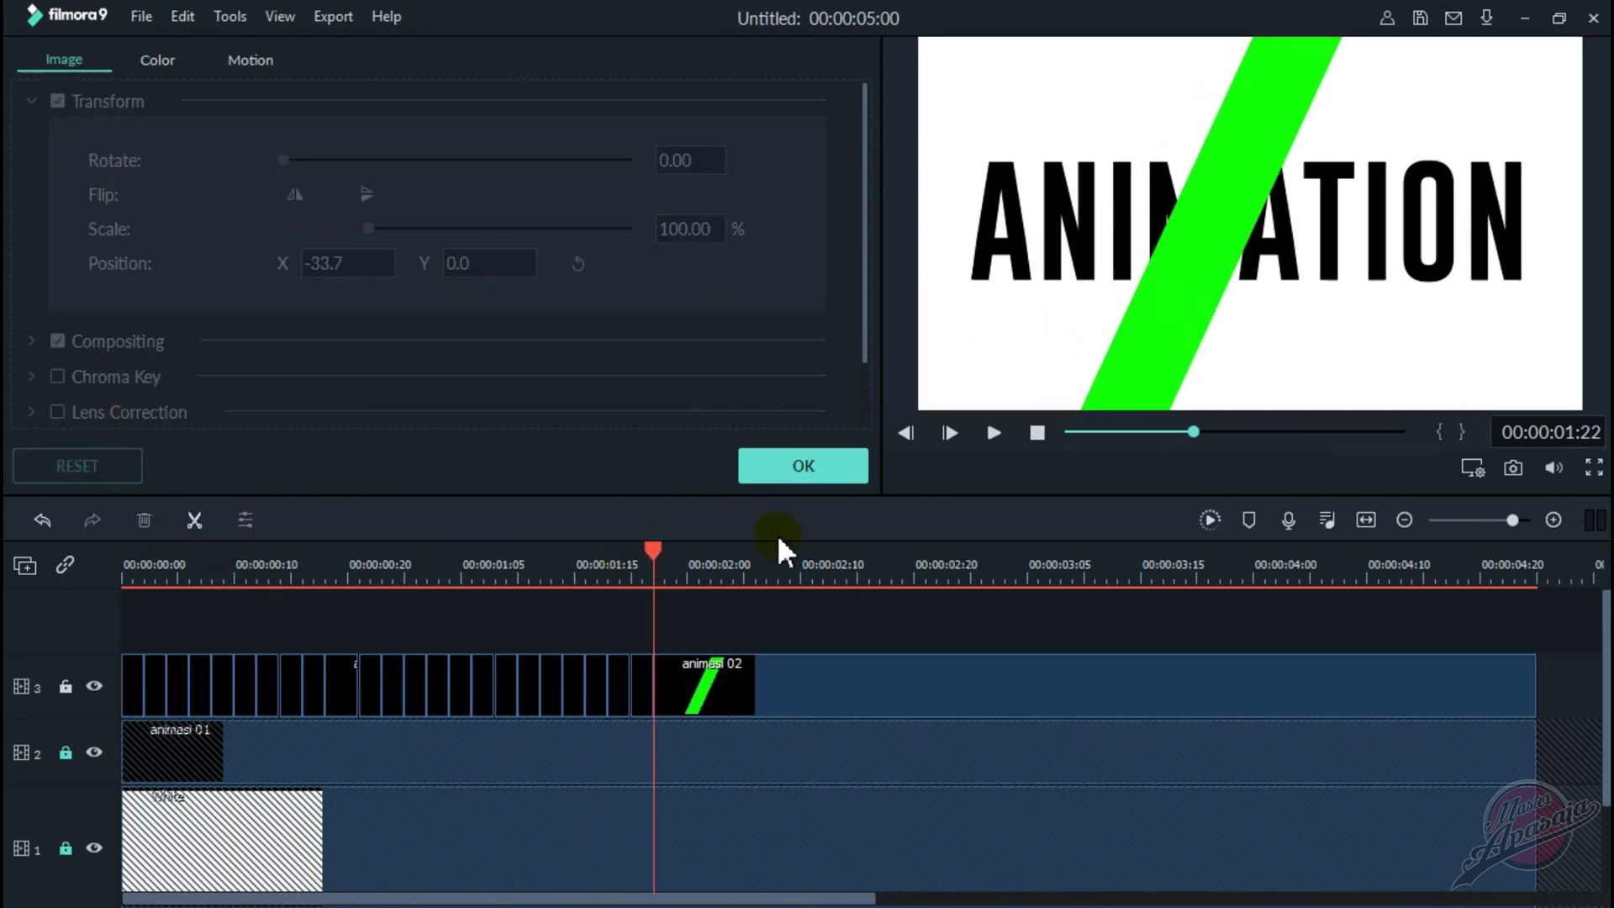
mouse_move(1171, 350)
mouse_down()
mouse_move(1229, 306)
mouse_move(1226, 342)
mouse_up()
click(678, 551)
click(710, 555)
drag(722, 552, 744, 551)
click(194, 519)
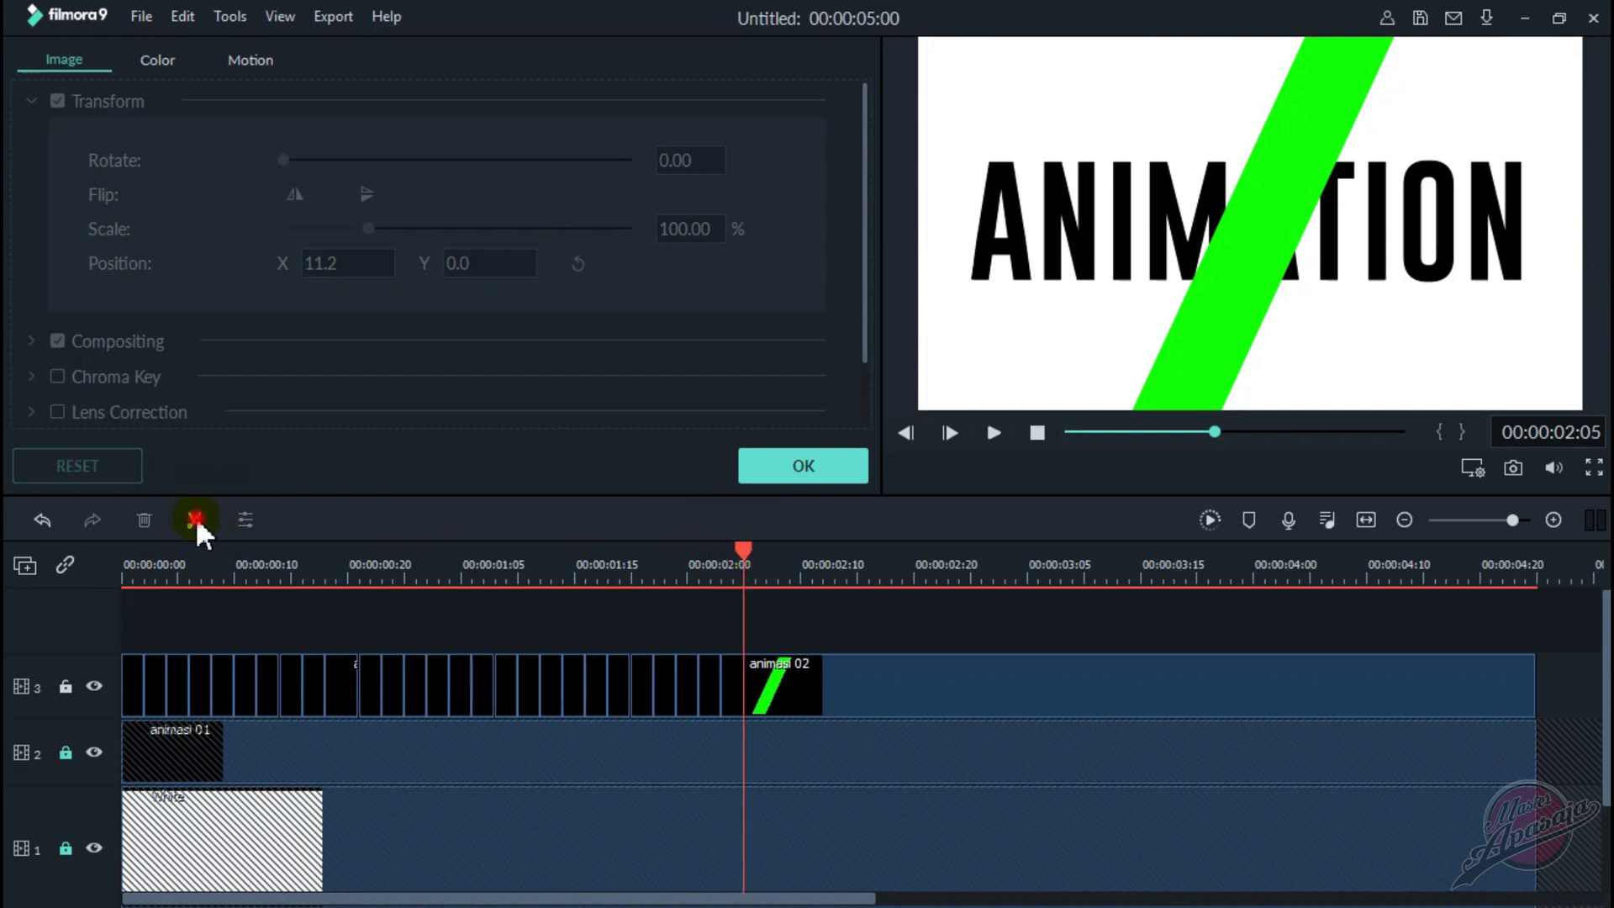
drag(1250, 320, 1262, 319)
click(734, 561)
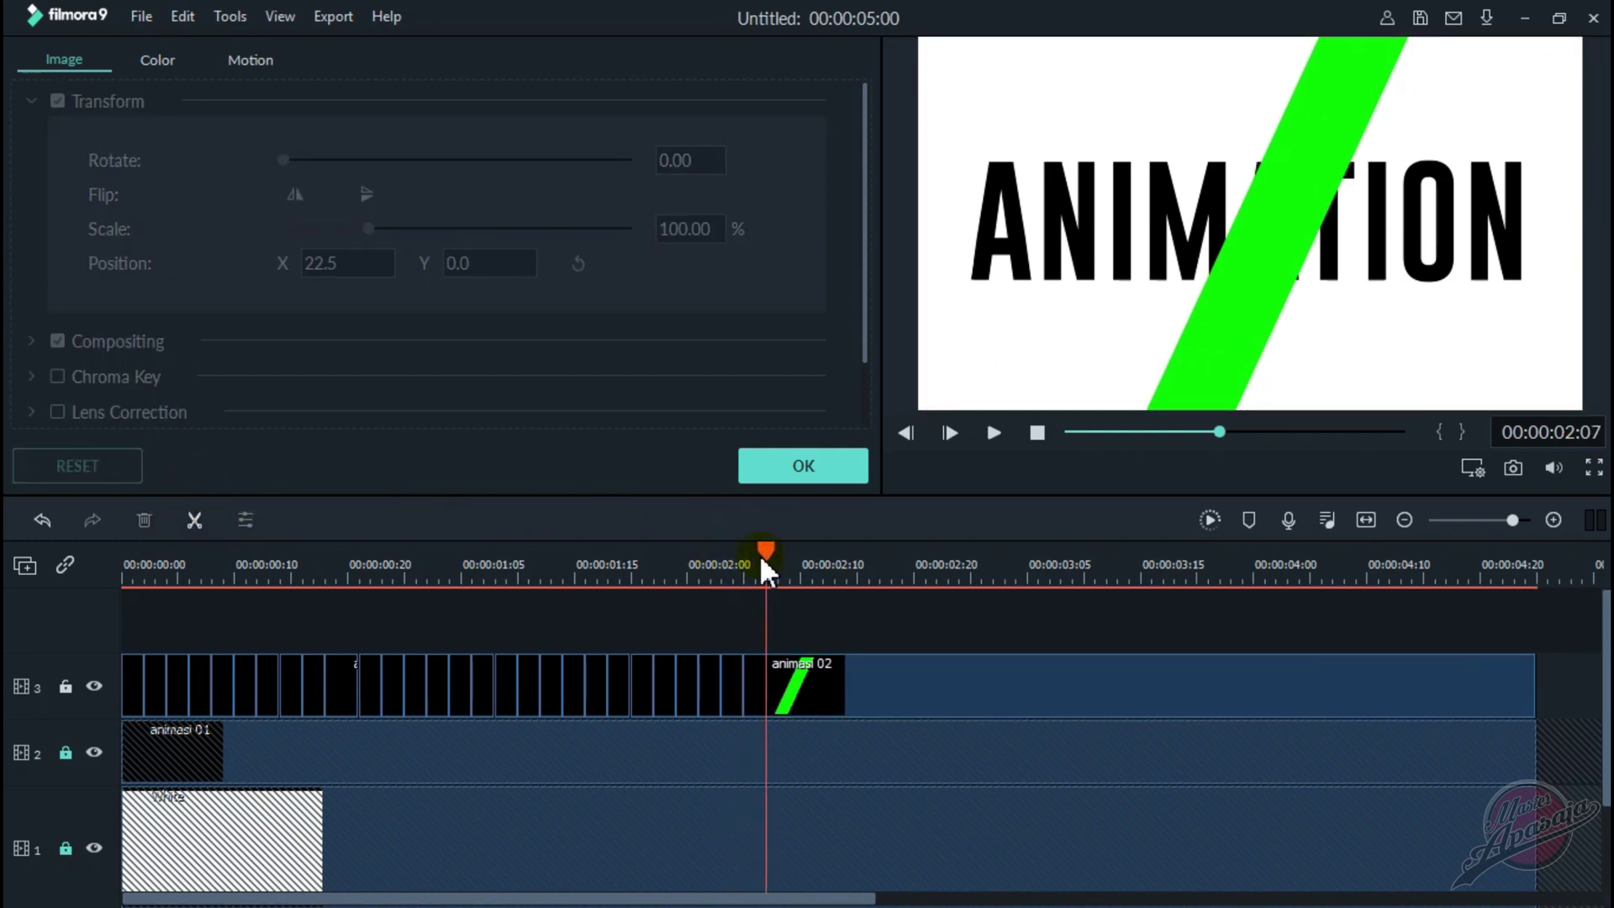
- Keep cutting one-frame pieces past two seconds, each with the stripe shifted further right
drag(1269, 303, 1281, 303)
click(791, 561)
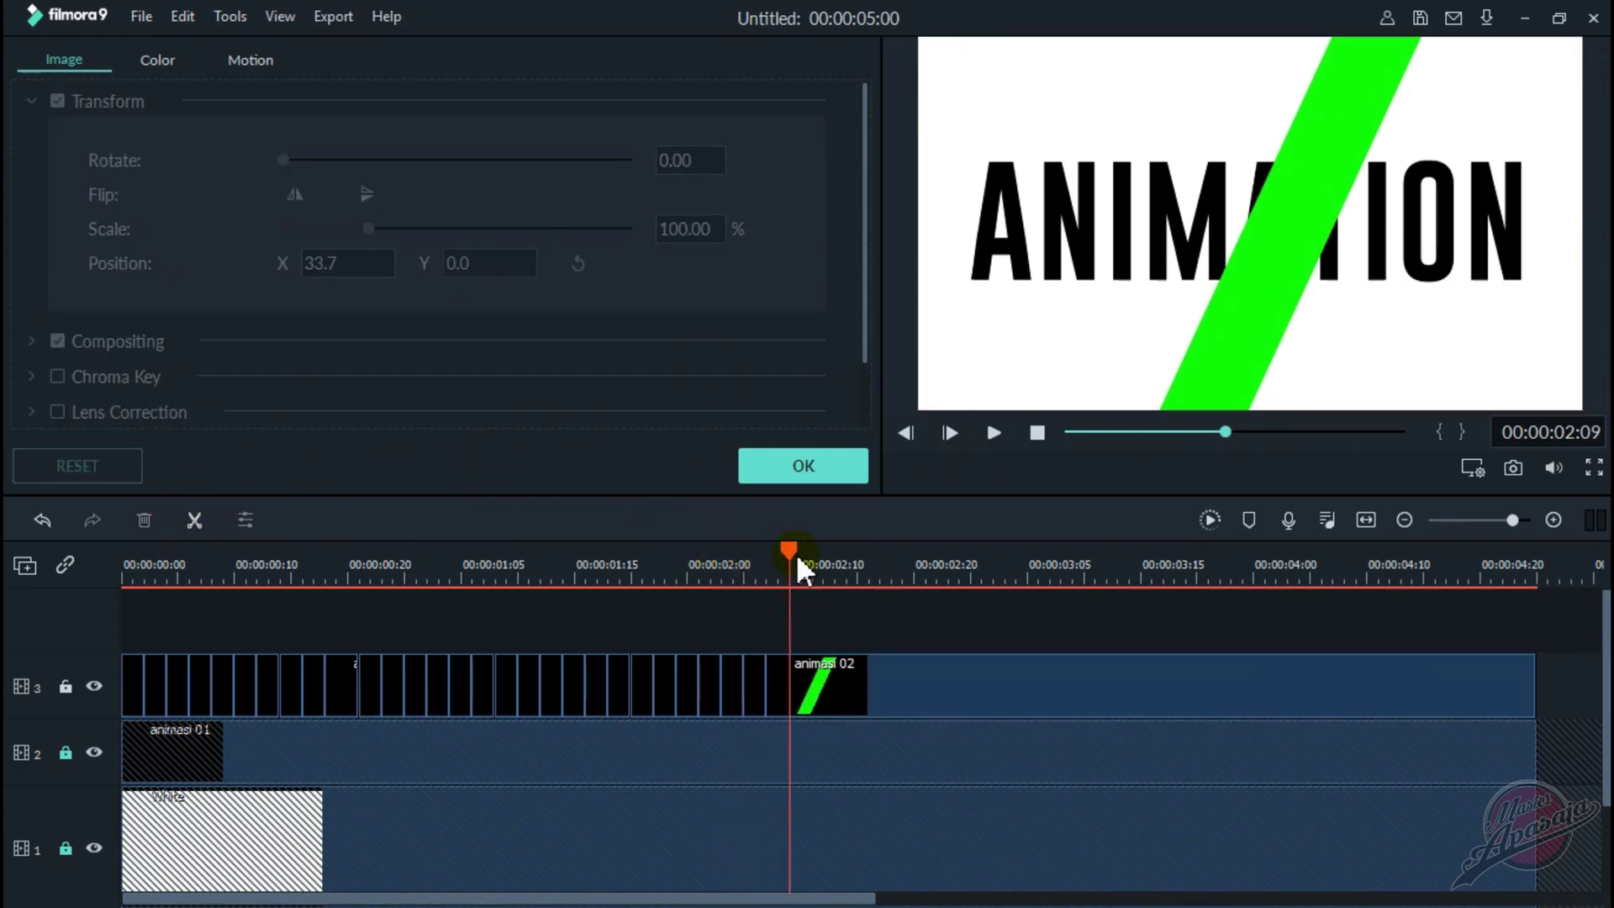
click(195, 520)
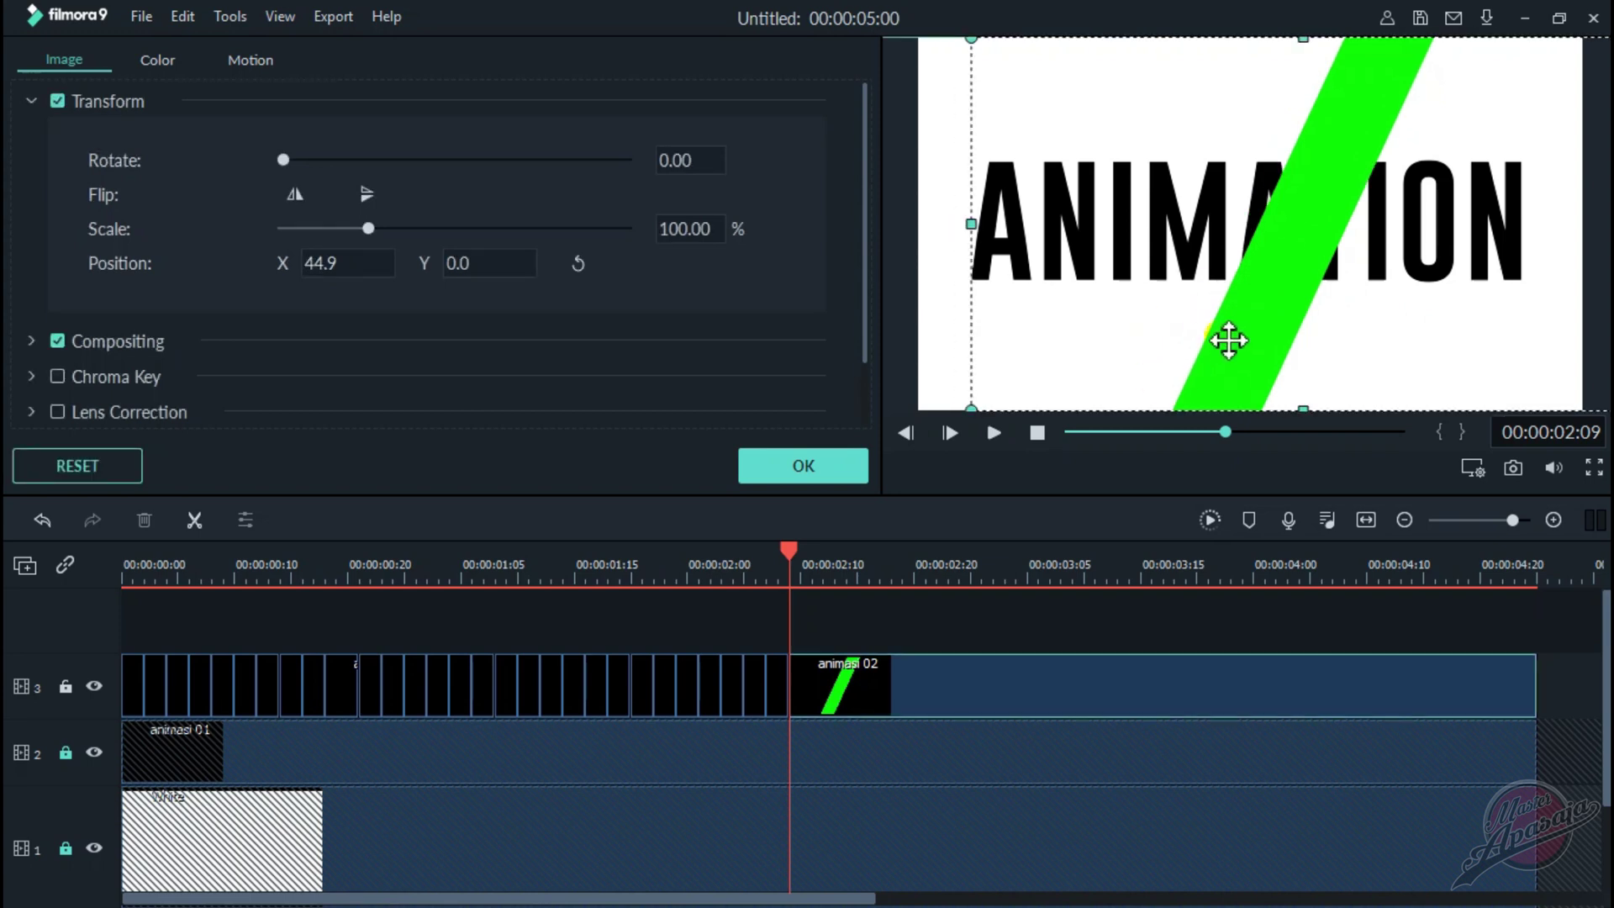
drag(1169, 388, 1292, 332)
click(770, 552)
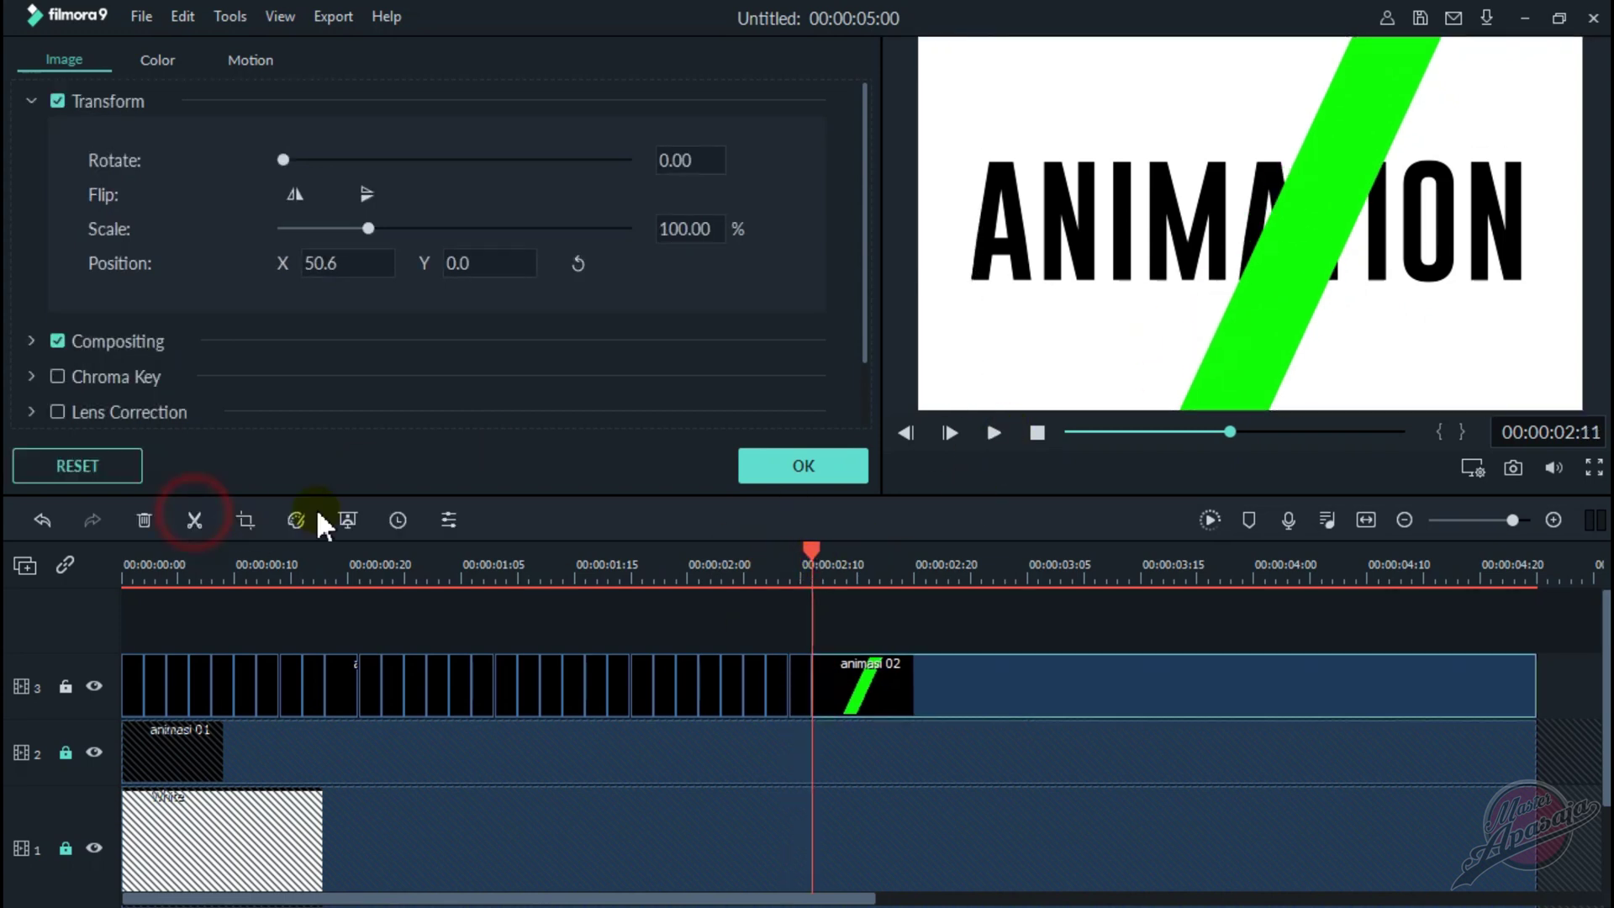
drag(814, 561, 835, 561)
click(194, 520)
click(1290, 317)
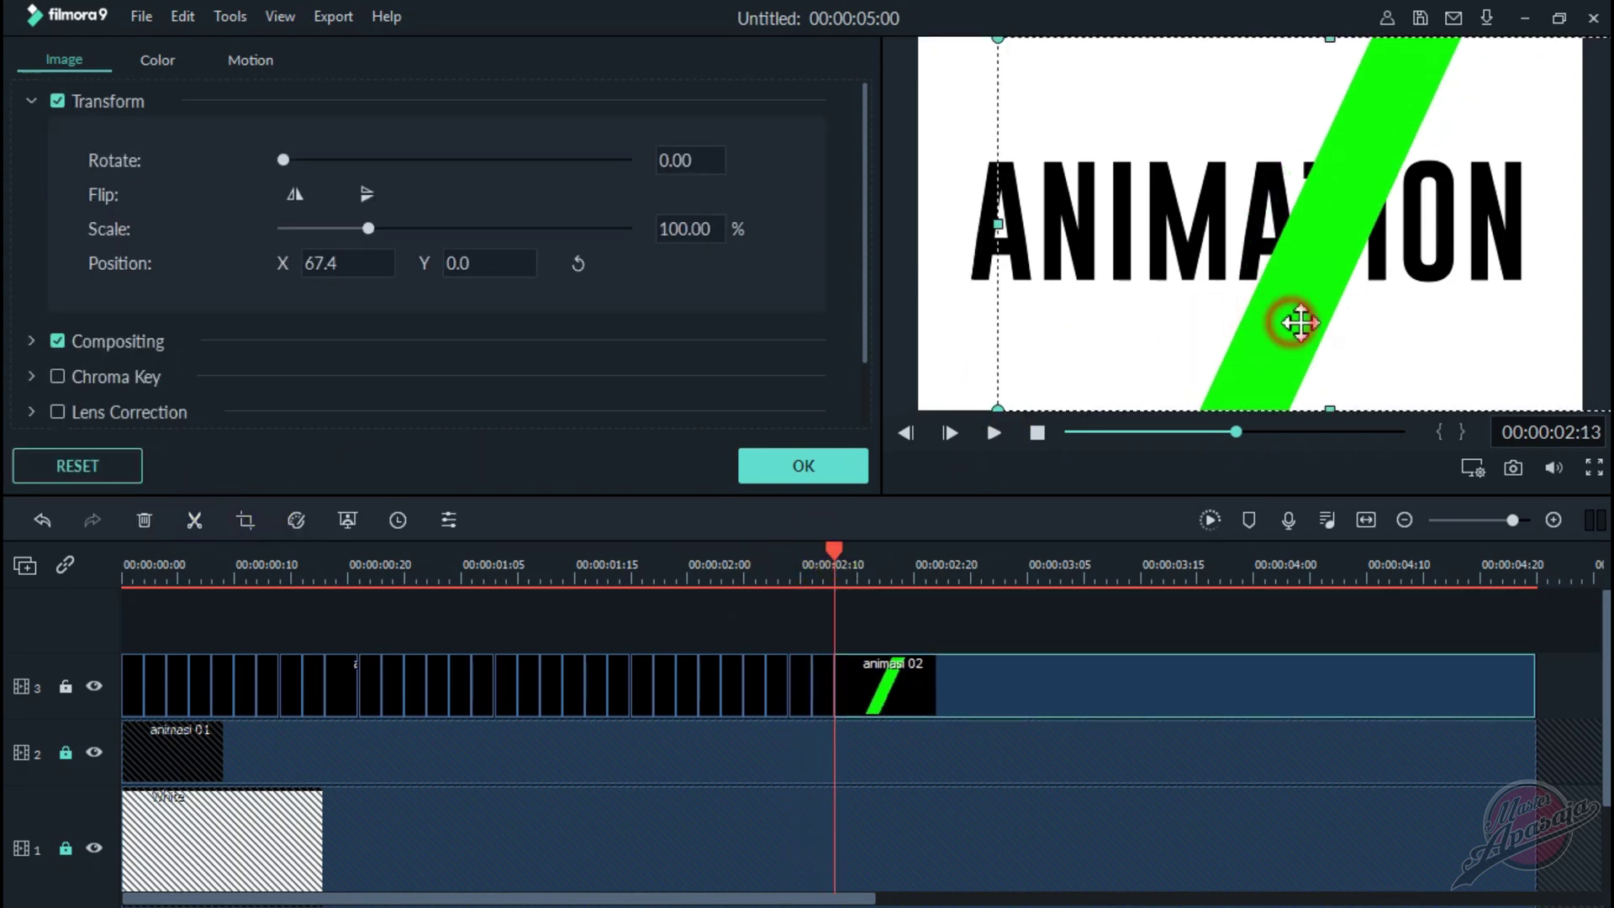
mouse_move(1290, 317)
mouse_down()
mouse_move(1338, 316)
mouse_move(1304, 340)
mouse_up()
click(194, 520)
click(856, 563)
click(1115, 315)
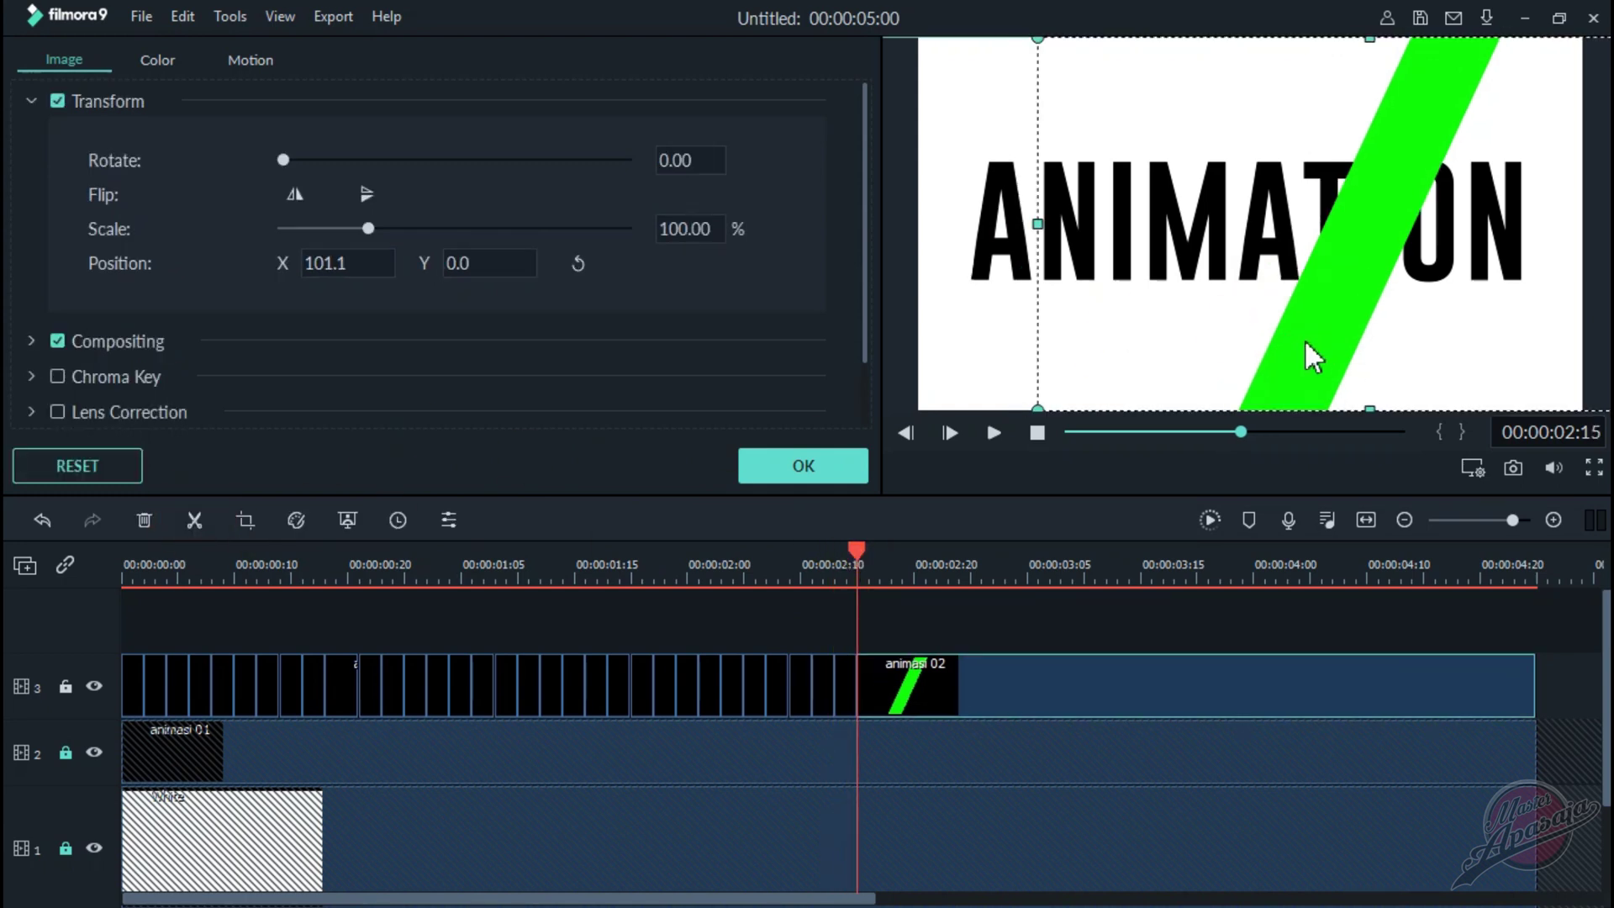
click(856, 551)
drag(856, 550, 878, 551)
click(194, 519)
mouse_move(1329, 307)
mouse_down()
mouse_move(1410, 307)
mouse_move(1449, 274)
mouse_up()
click(194, 519)
- Cut the final pieces up to 00:00:03:04, pushing the stripe right to X 230.3
click(892, 554)
click(195, 519)
click(914, 564)
click(925, 564)
drag(1378, 315, 1444, 315)
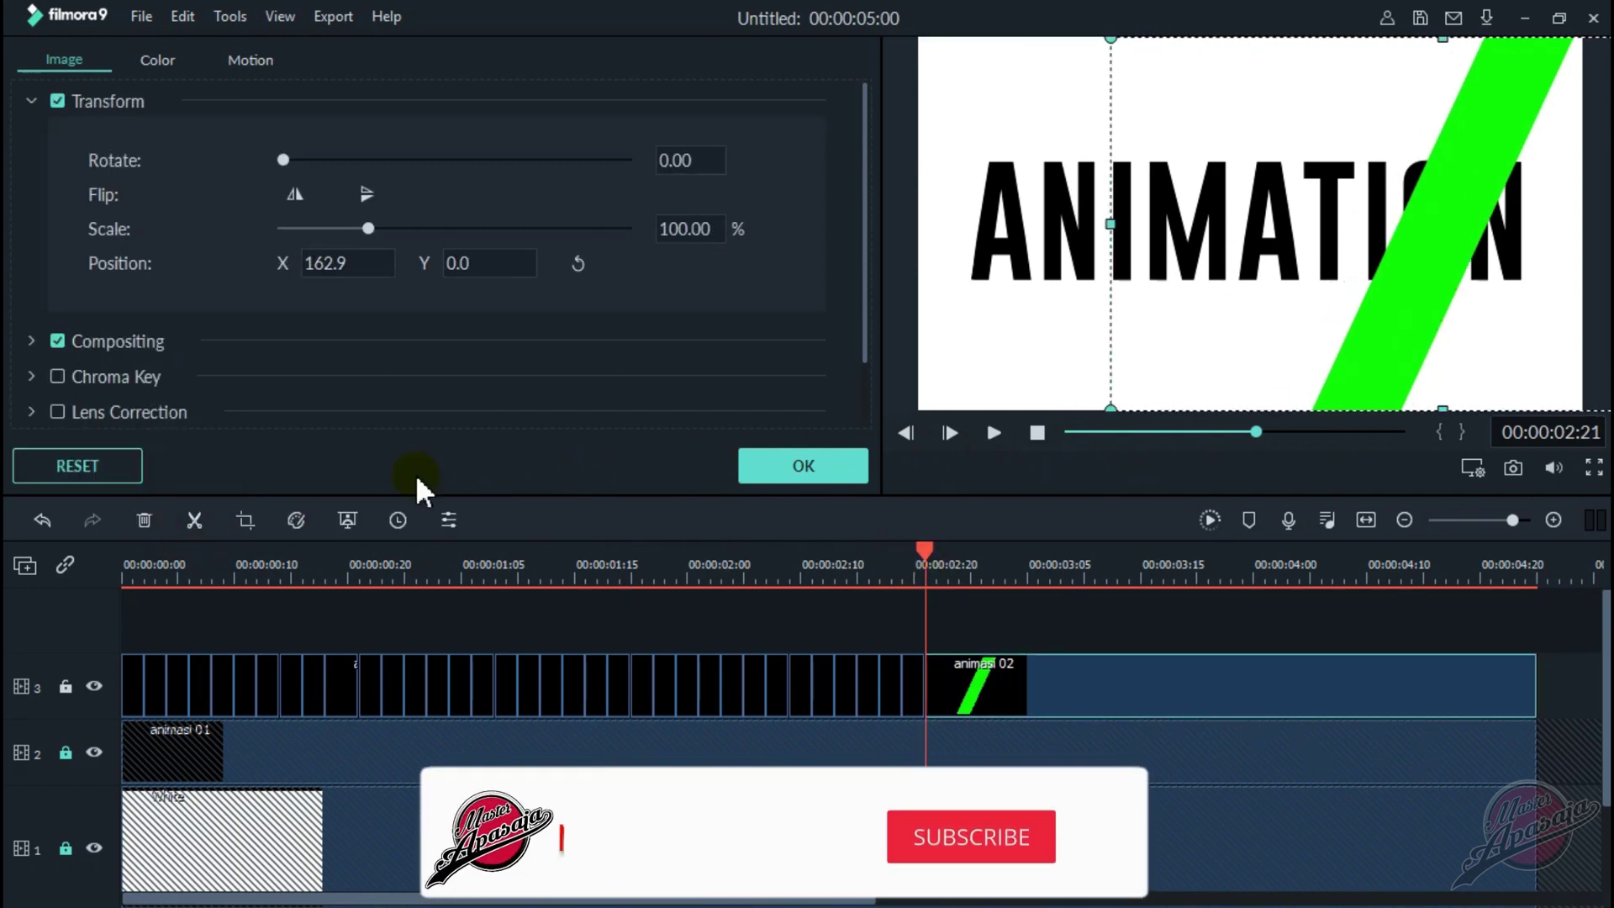
click(194, 519)
click(947, 564)
click(194, 519)
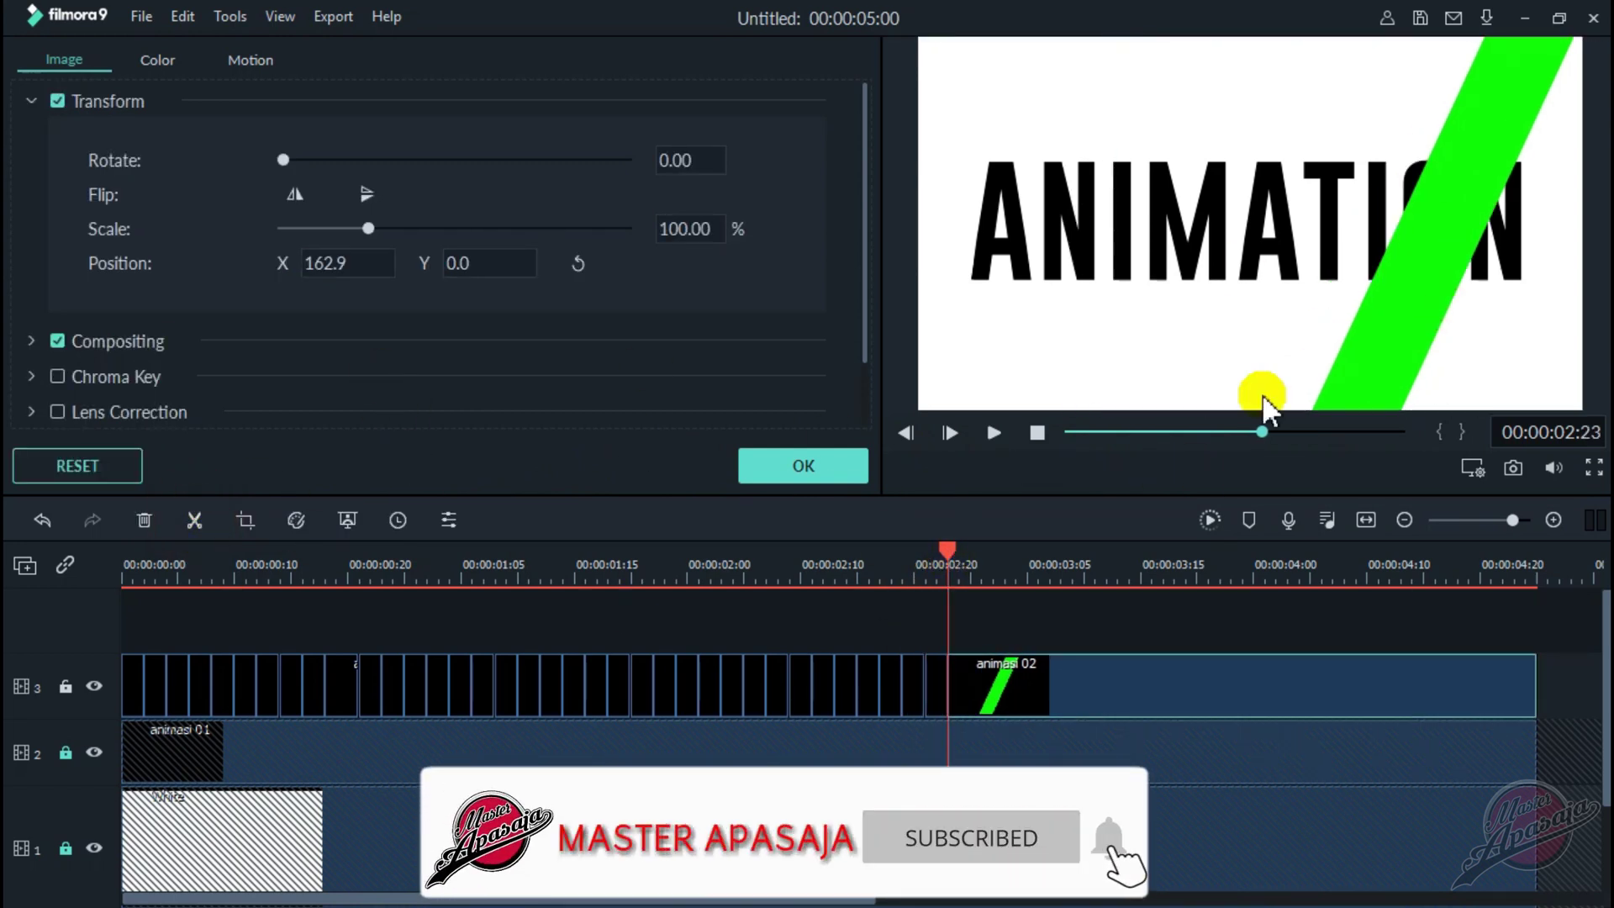
drag(1402, 385, 1433, 365)
click(970, 562)
click(194, 519)
click(192, 518)
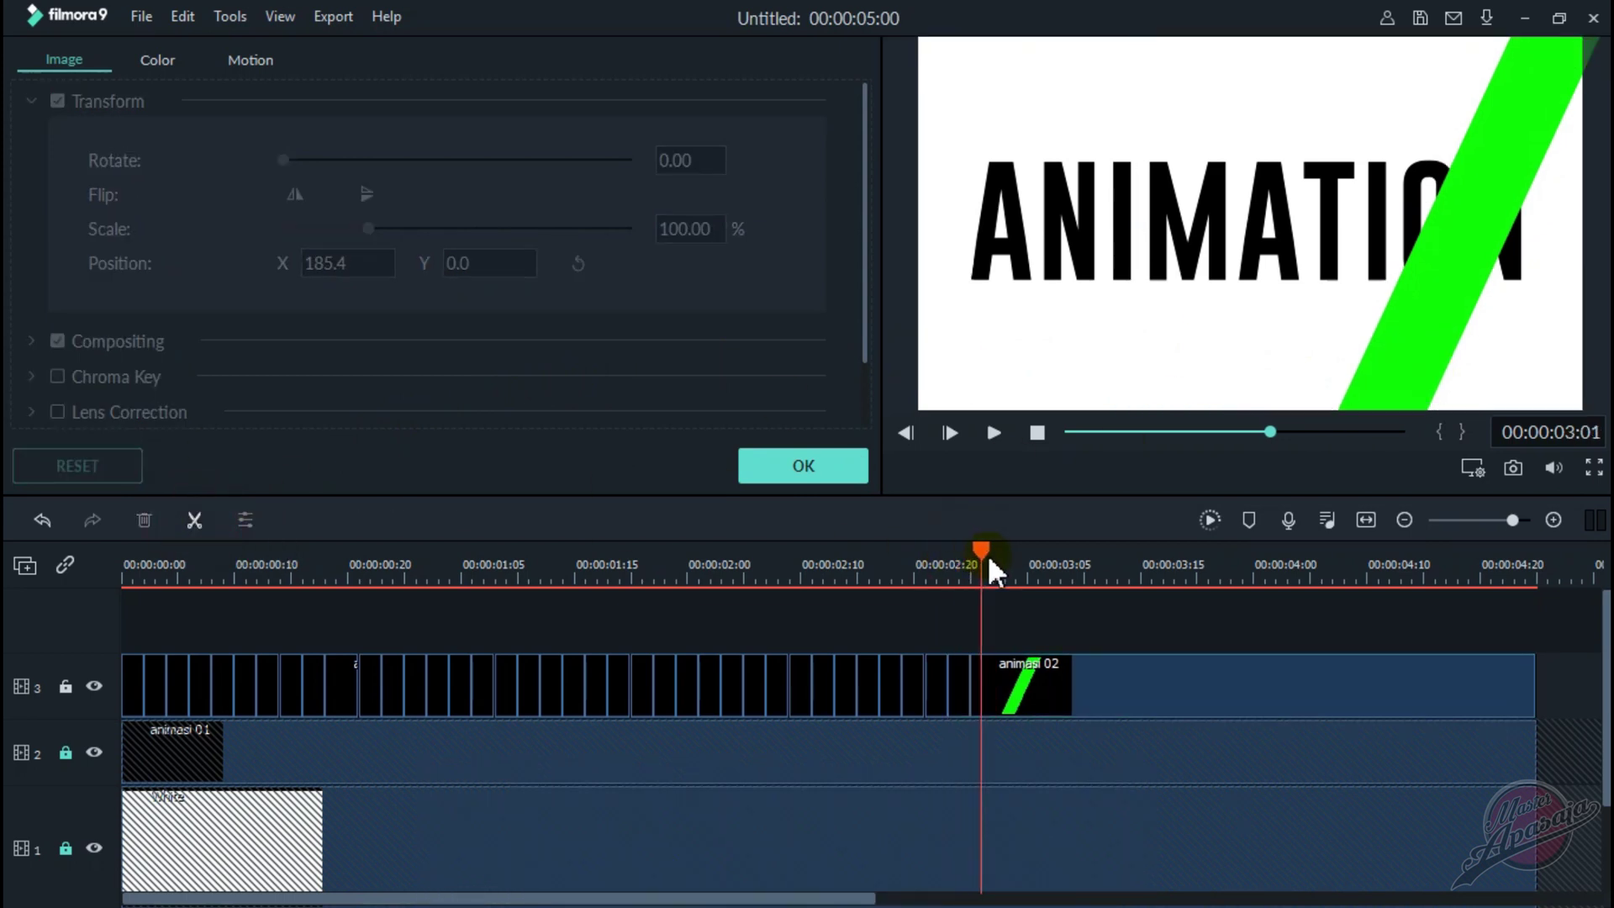
drag(970, 551, 993, 551)
drag(1416, 370, 1486, 360)
click(198, 521)
click(1005, 551)
click(756, 468)
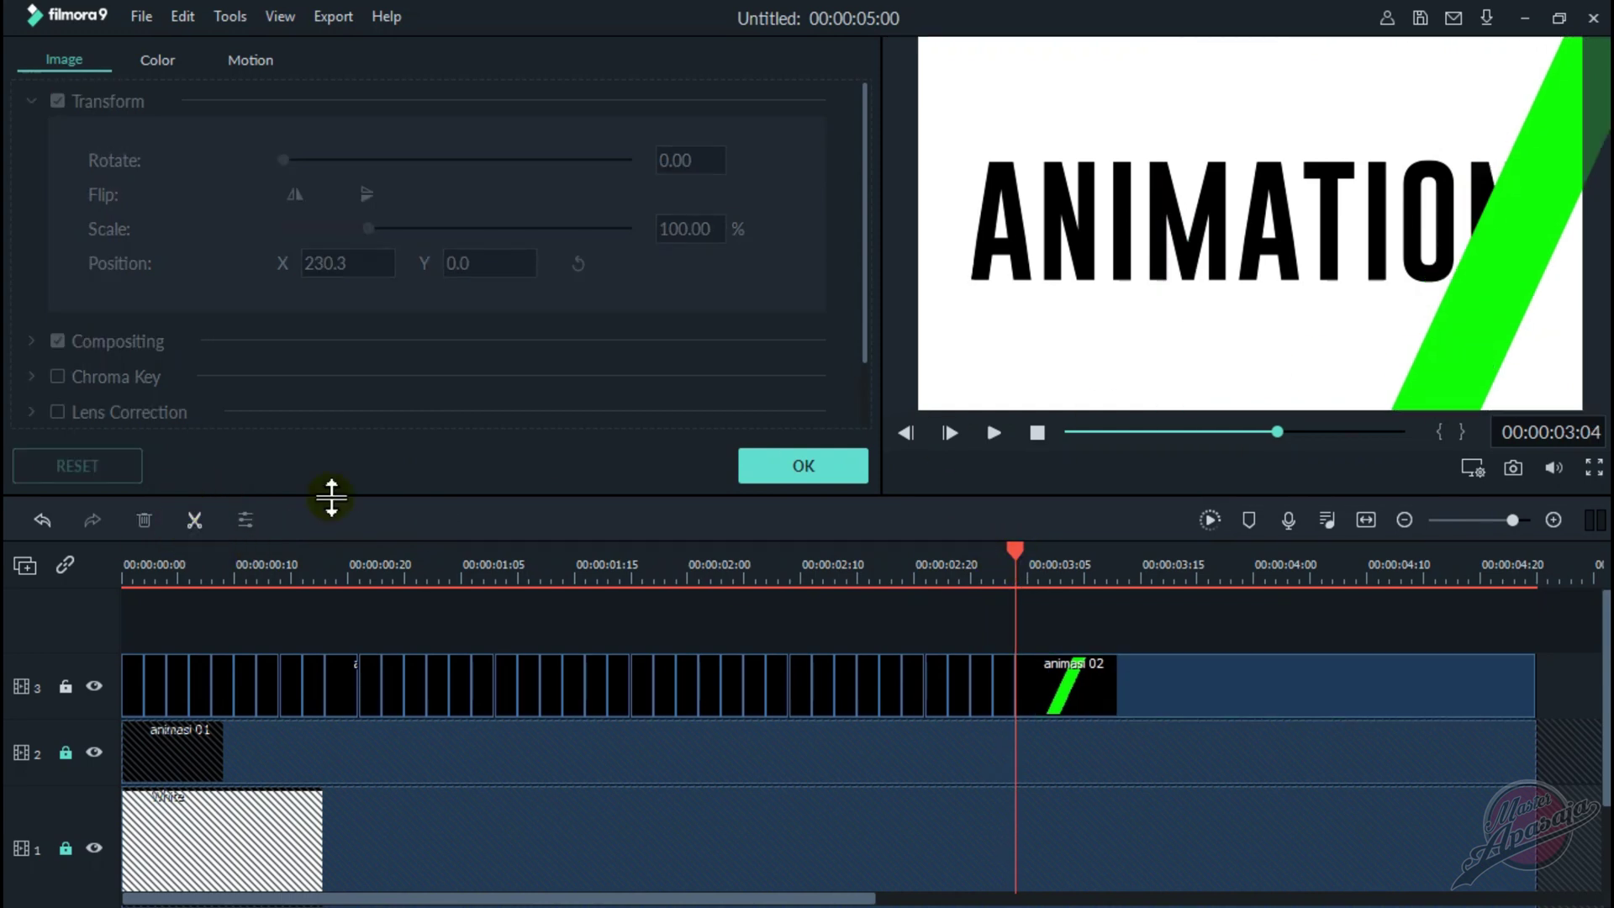
- Split animasi 02 at 00:00:03:06 and following frames, starting to move the stripe back left
scroll(522, 667, right, 5)
click(594, 564)
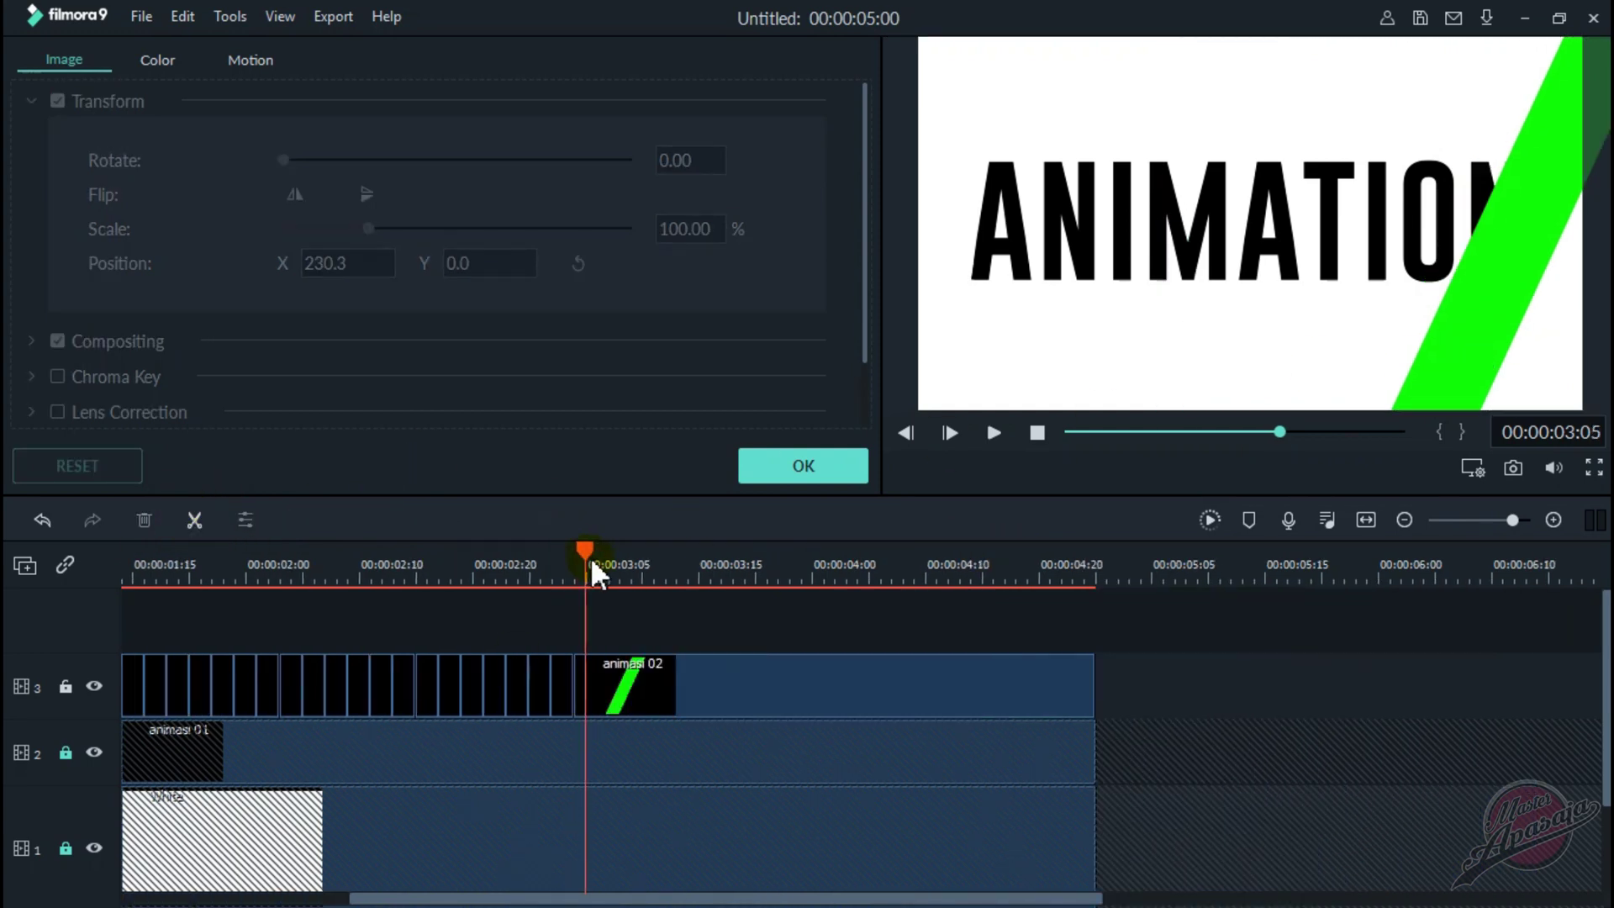
click(1218, 336)
click(194, 519)
click(607, 551)
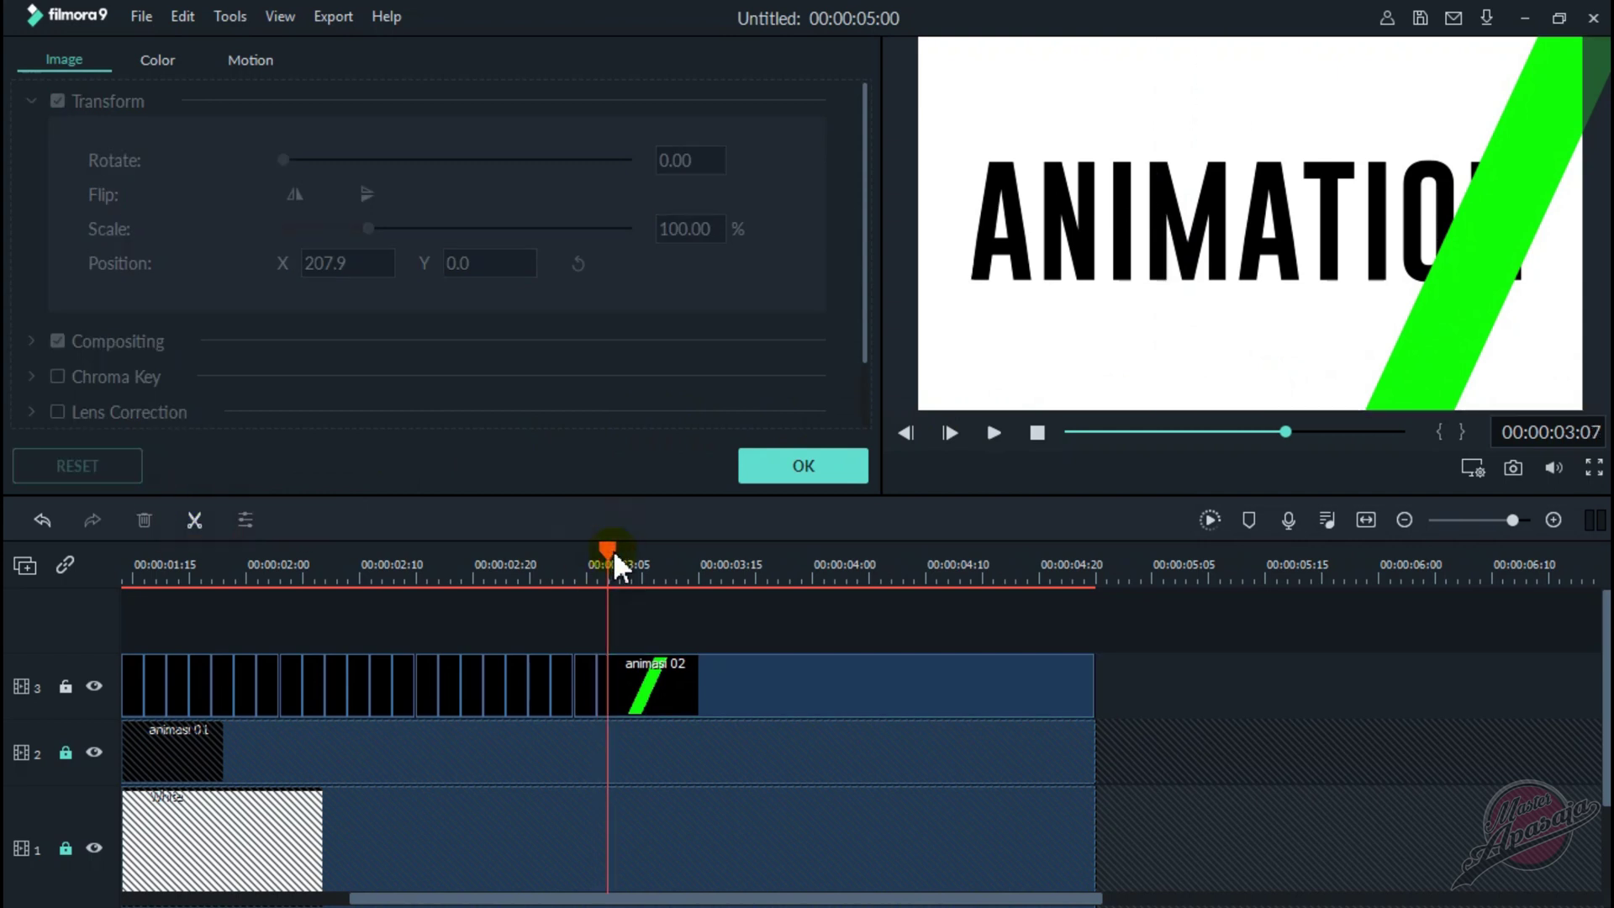
click(619, 551)
click(1452, 316)
drag(1451, 317, 1425, 324)
click(194, 519)
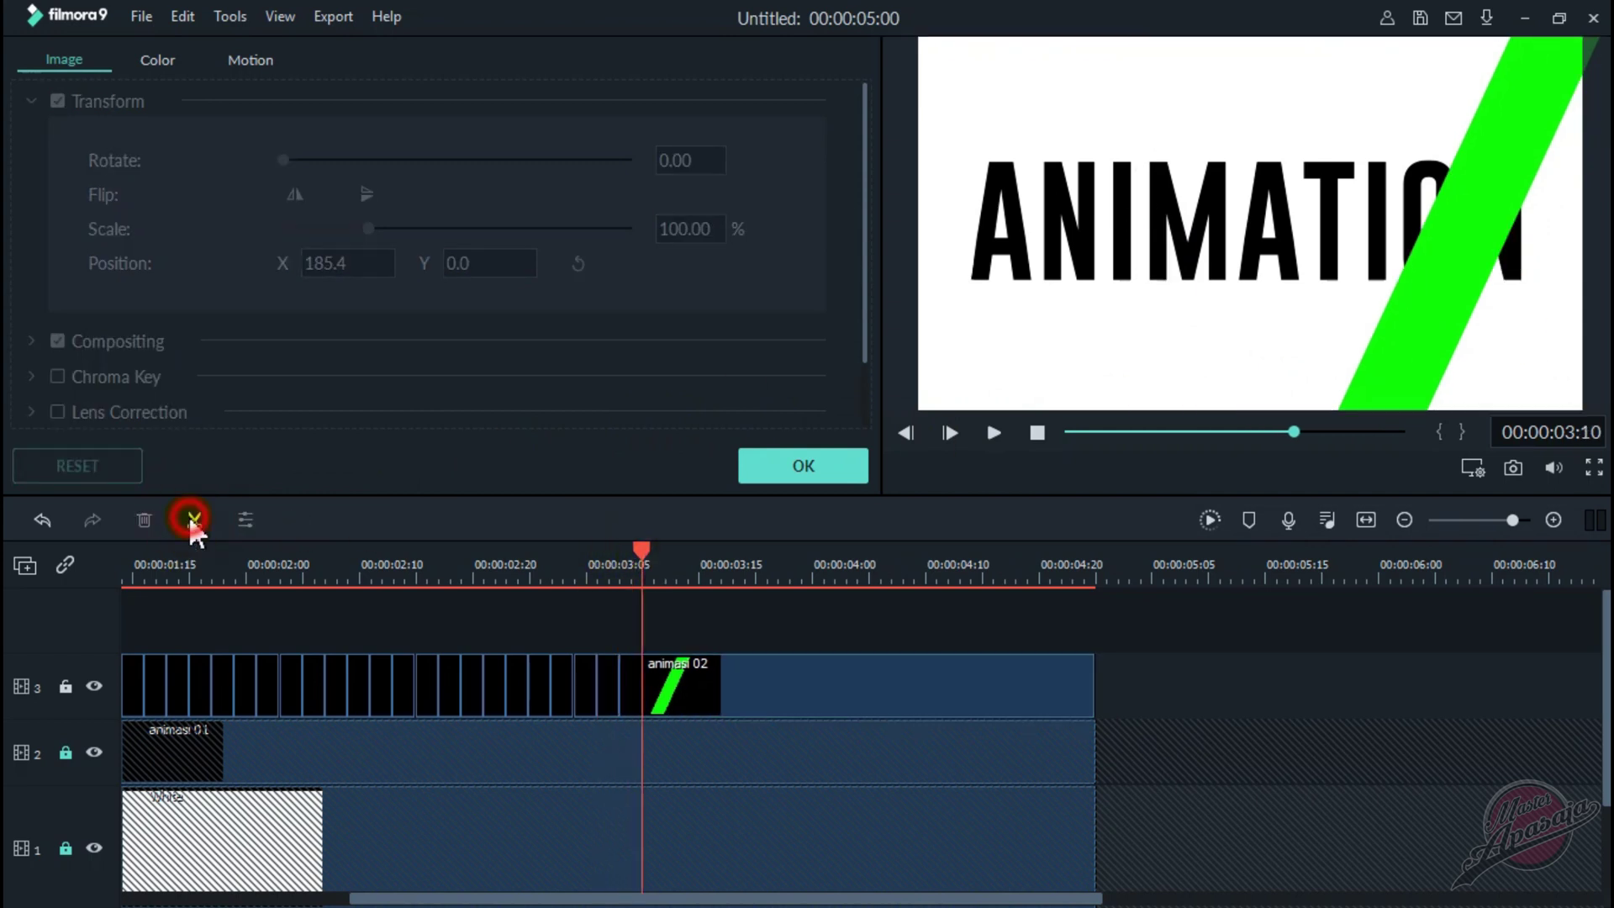
click(1390, 299)
click(199, 523)
click(665, 562)
click(1385, 336)
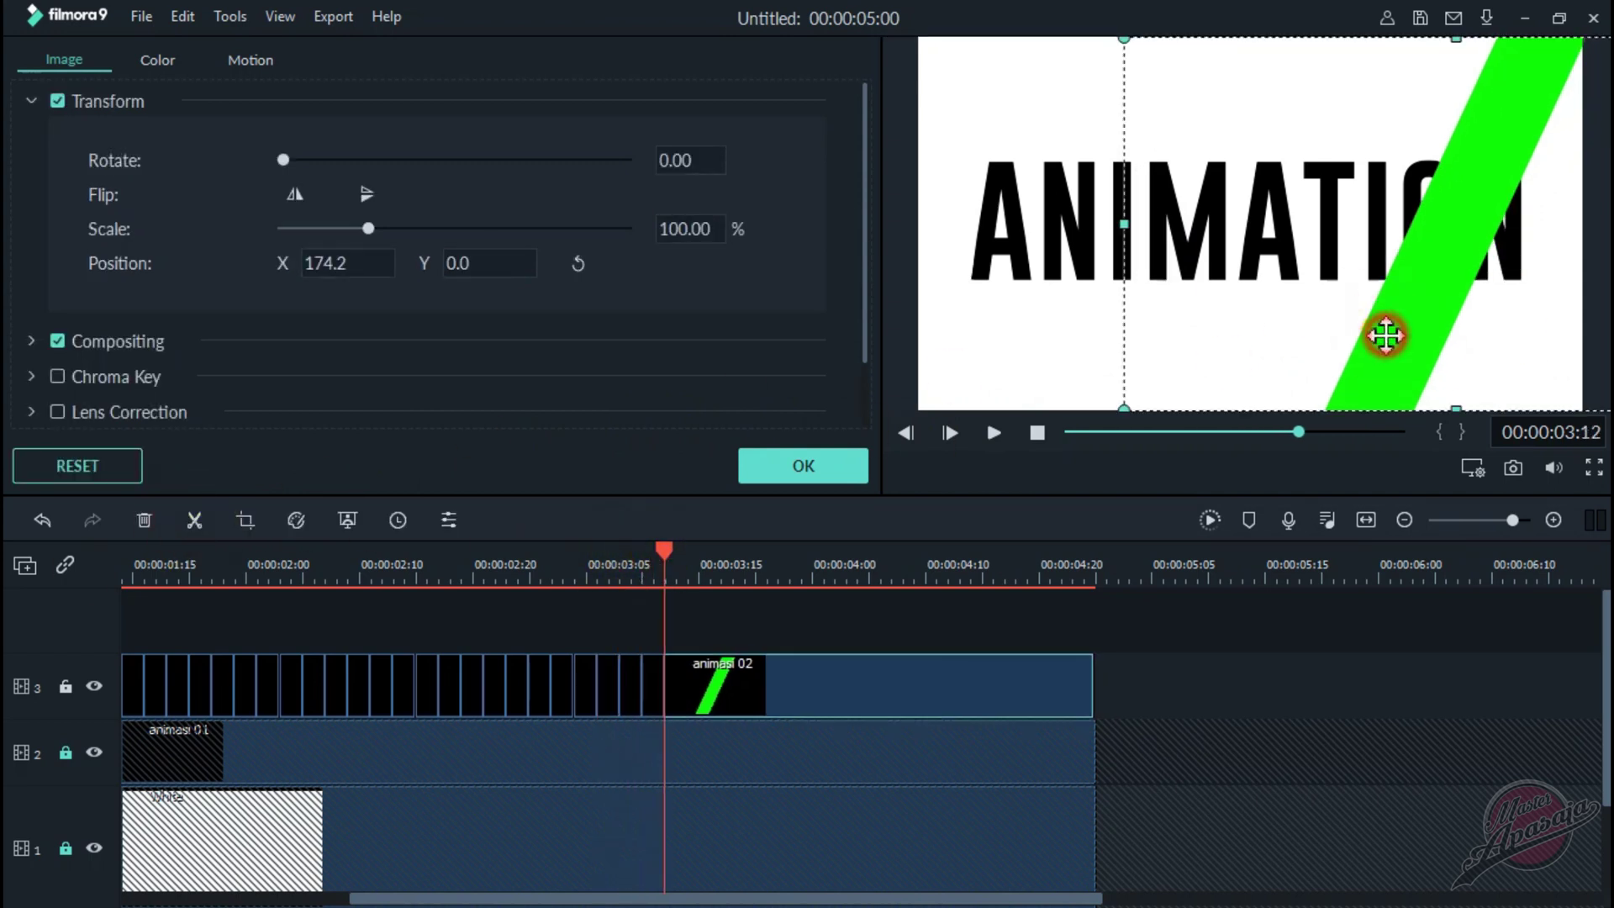
- Cut further one-frame pieces, nudging the green stripe progressively left across ANIMATION
click(194, 520)
click(673, 561)
click(1405, 296)
click(194, 520)
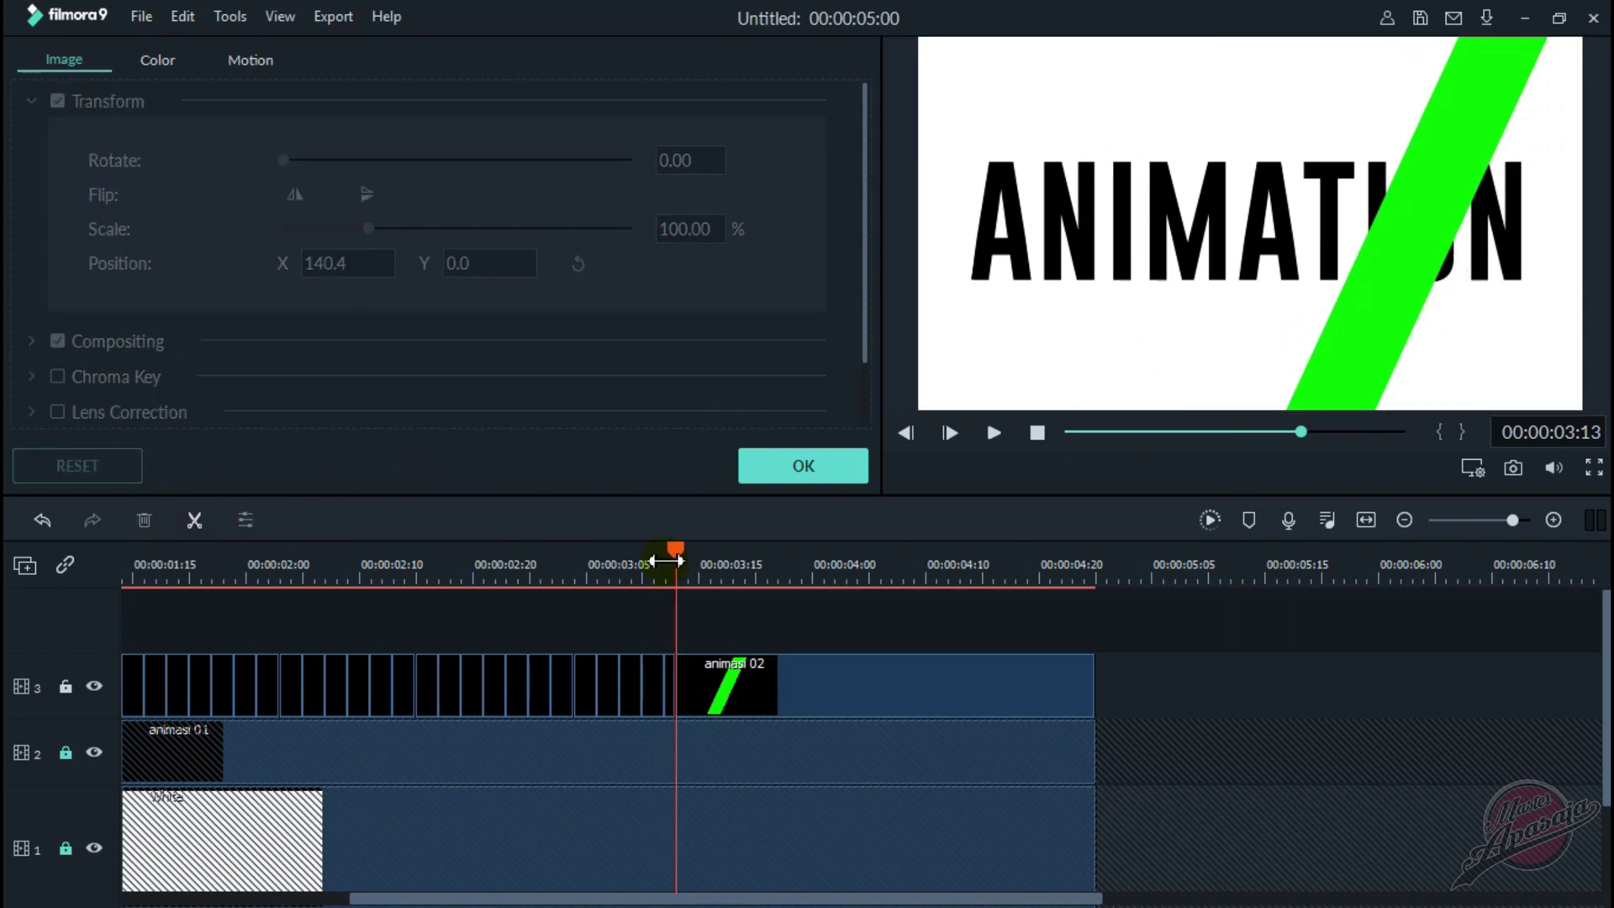
click(1362, 315)
click(194, 520)
click(698, 562)
click(1375, 284)
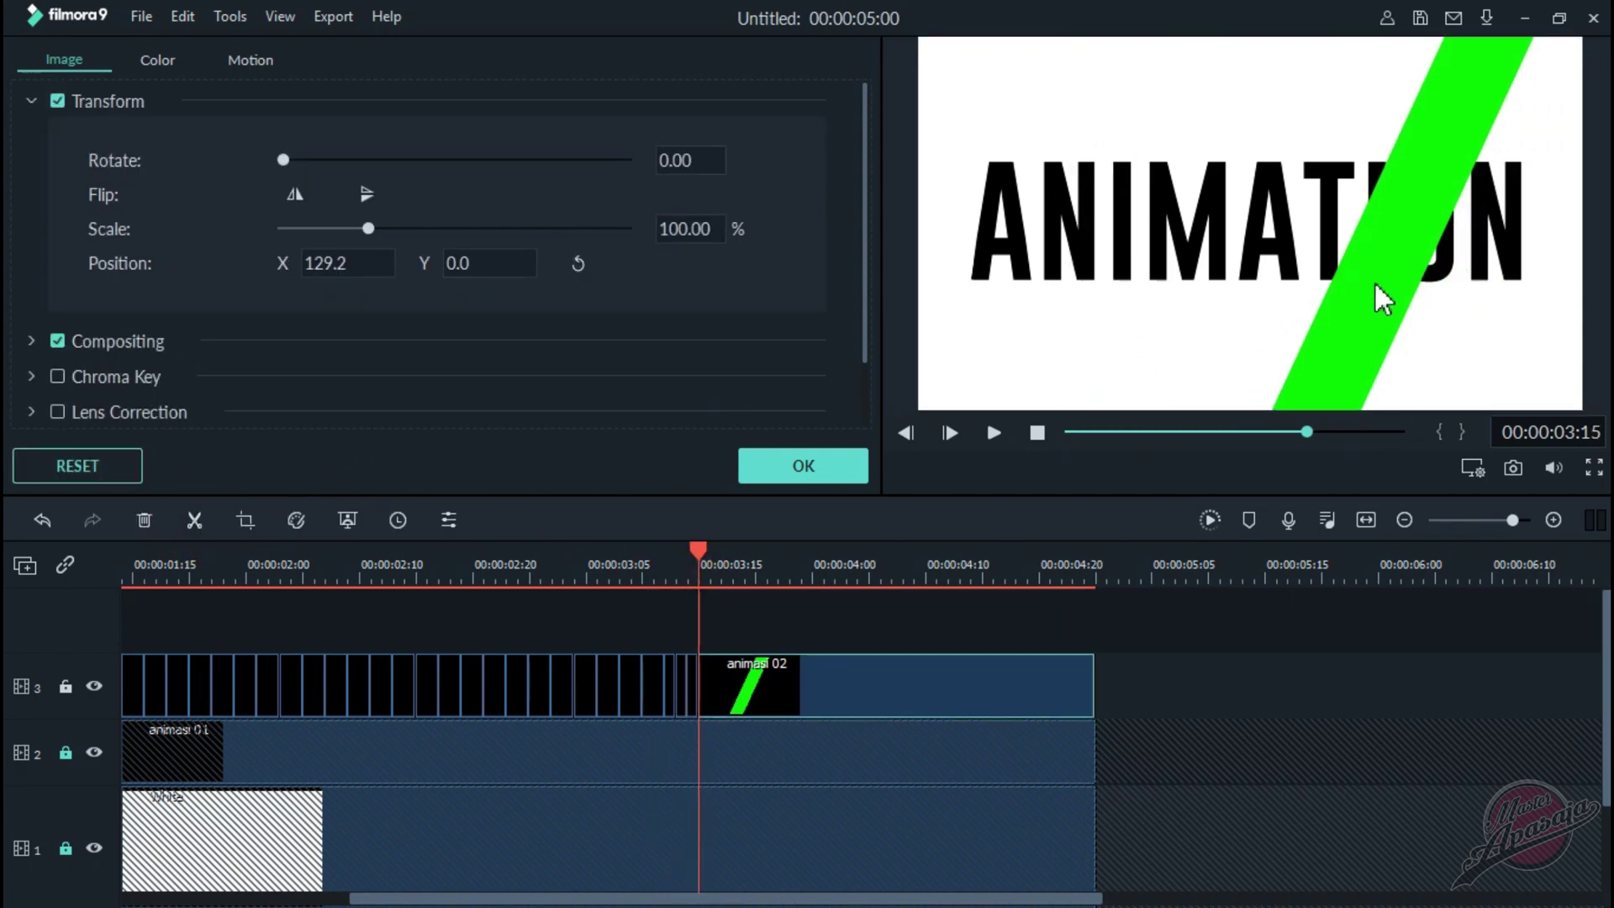
drag(1365, 301, 1281, 334)
click(194, 519)
click(709, 562)
click(1293, 335)
click(194, 520)
key(Right)
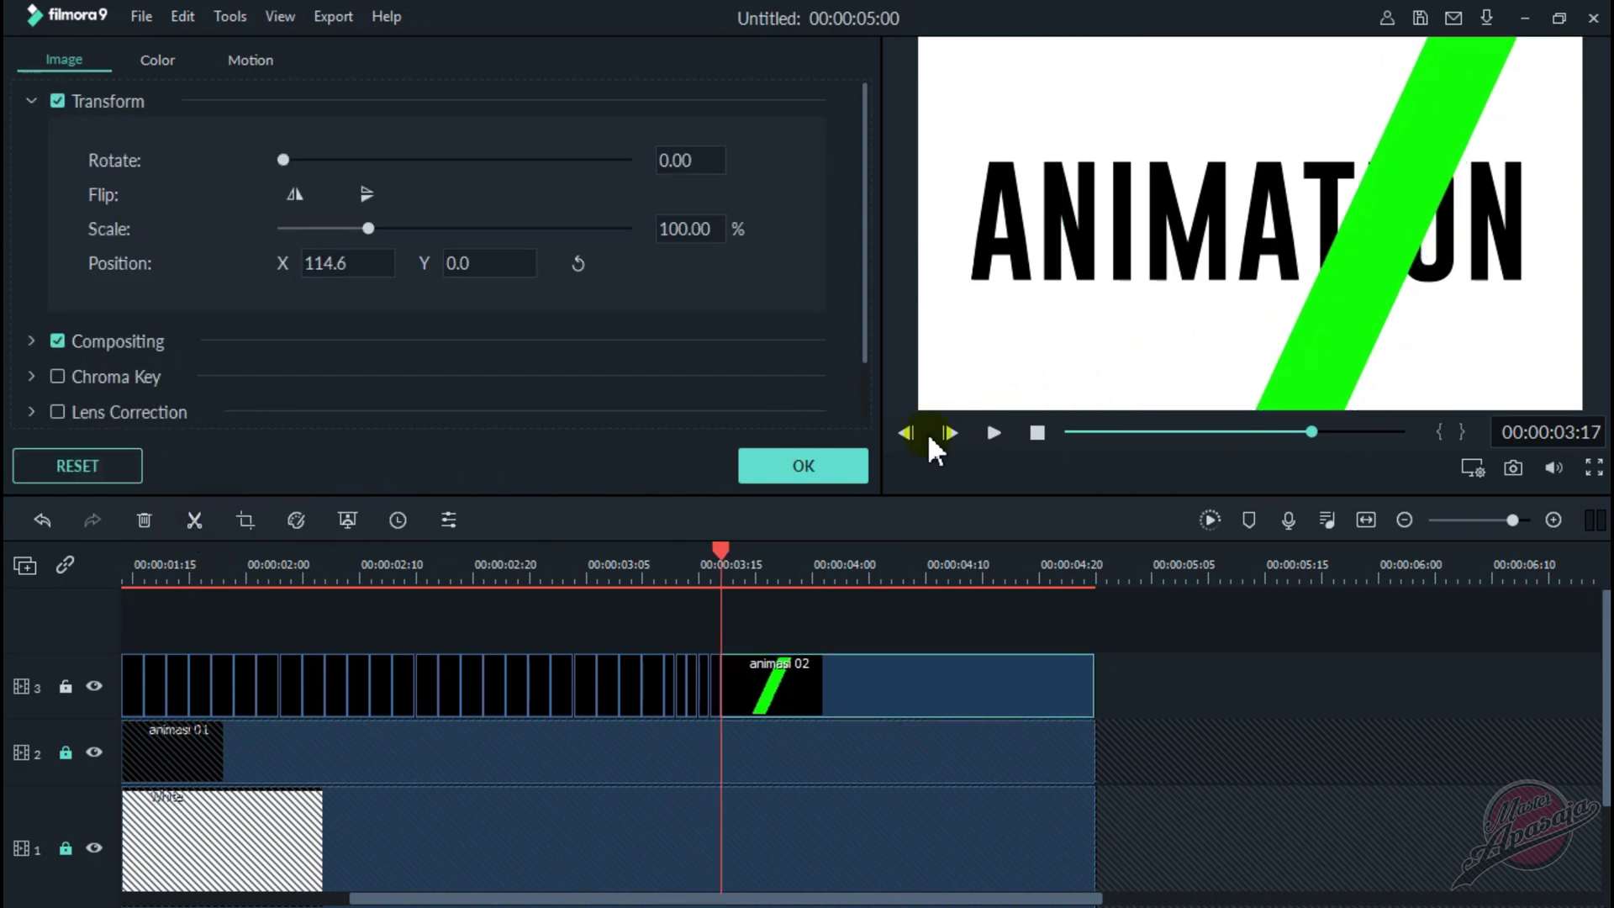
mouse_move(1264, 395)
mouse_down()
mouse_move(1279, 356)
mouse_move(1293, 381)
mouse_move(1228, 397)
mouse_up()
- Finish the pieces up to 00:00:03:23 with the stripe at X 44.4, then return to the timeline start
click(731, 562)
key(ctrl+b)
click(1284, 363)
key(Right)
key(ctrl+b)
click(1285, 342)
key(Right)
key(ctrl+b)
key(Right)
key(ctrl+b)
click(779, 586)
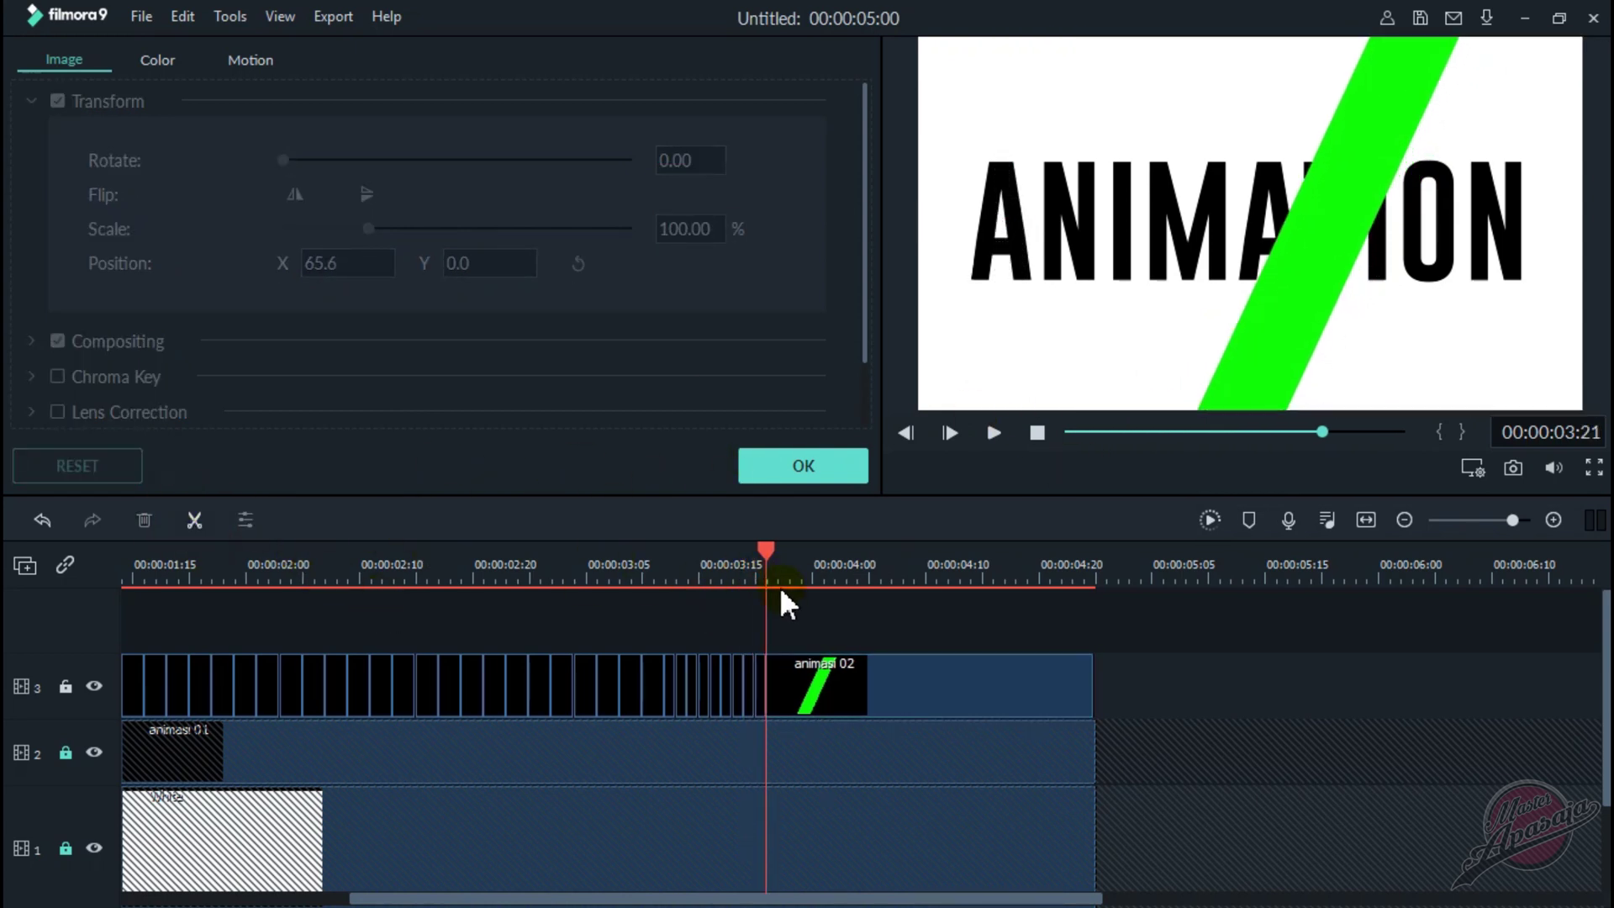
key(Right)
drag(1278, 286, 1265, 322)
click(194, 519)
key(Right)
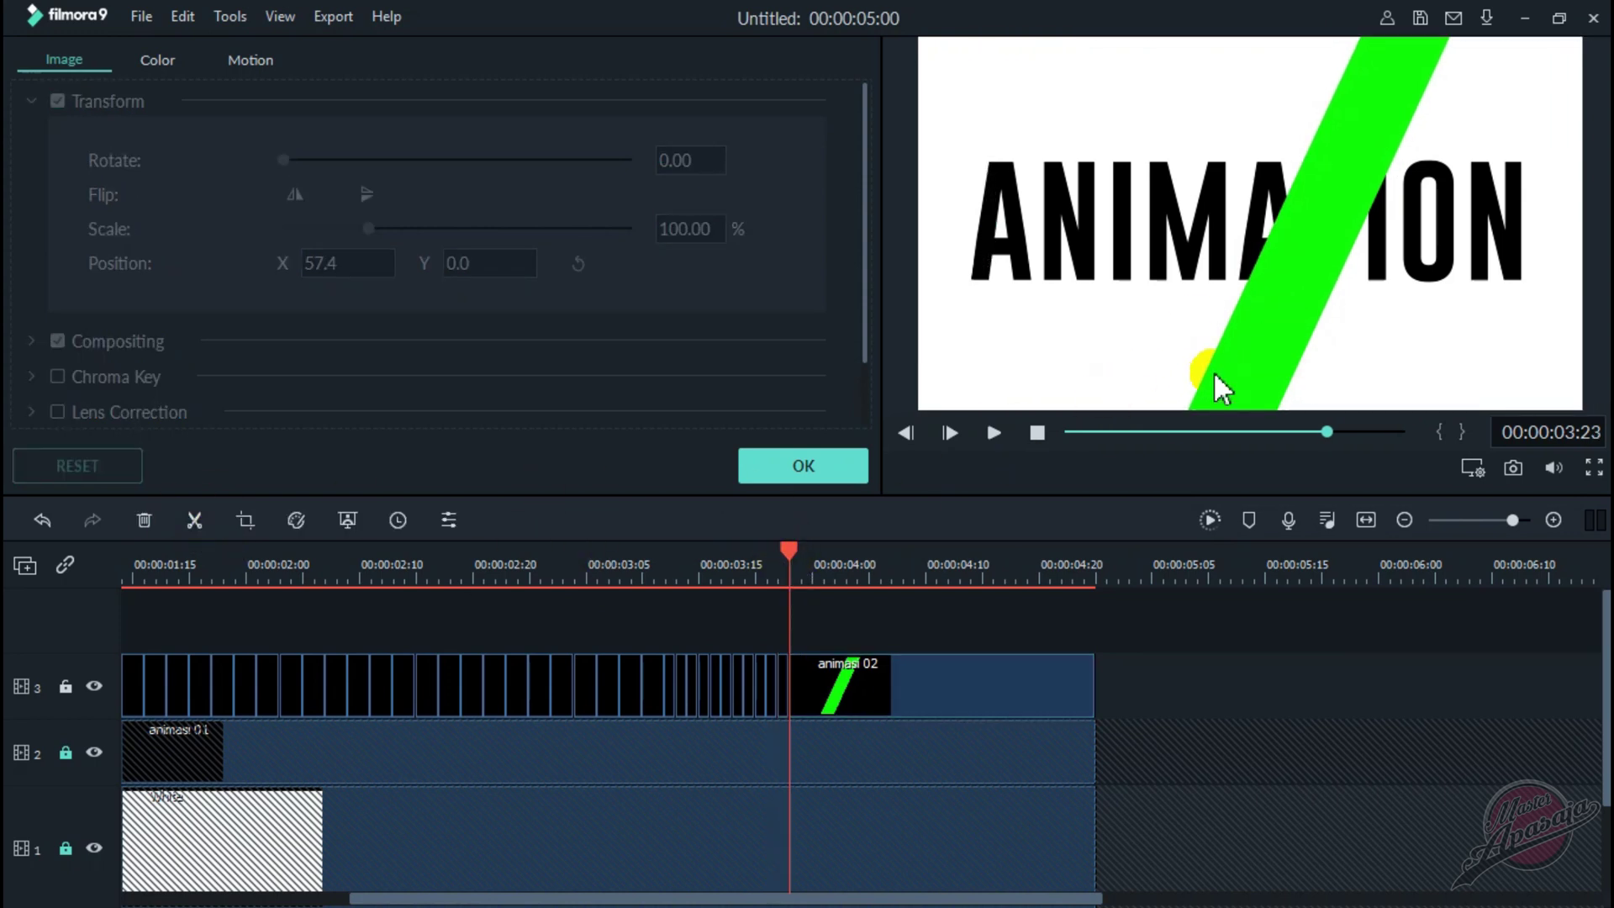
drag(1213, 370, 1227, 361)
click(194, 520)
drag(789, 550, 324, 554)
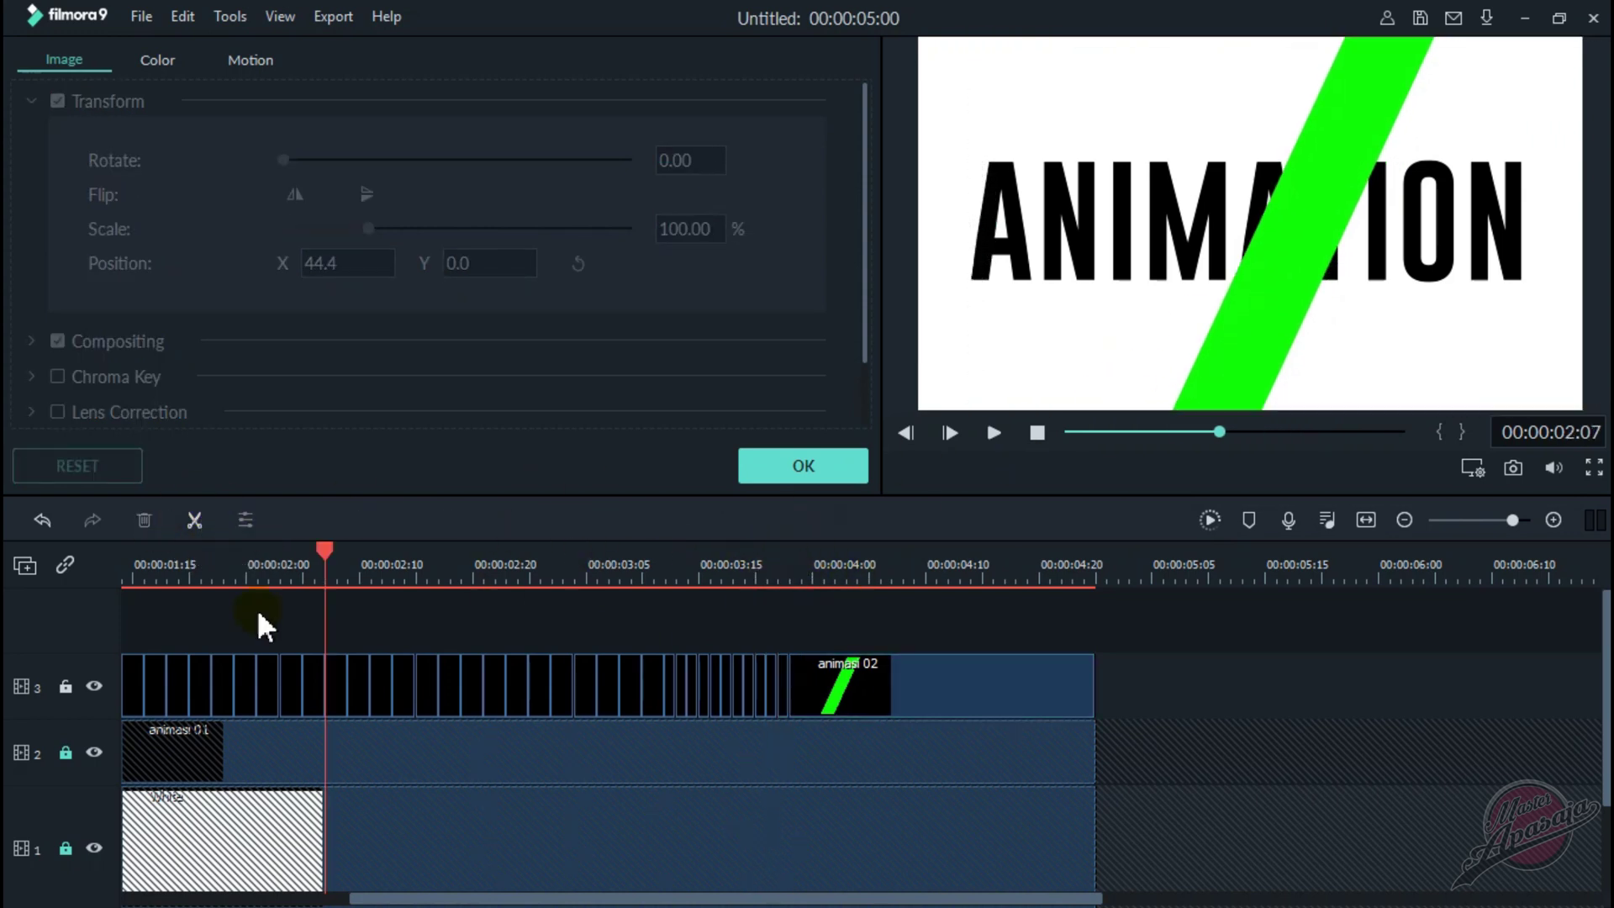
key(Home)
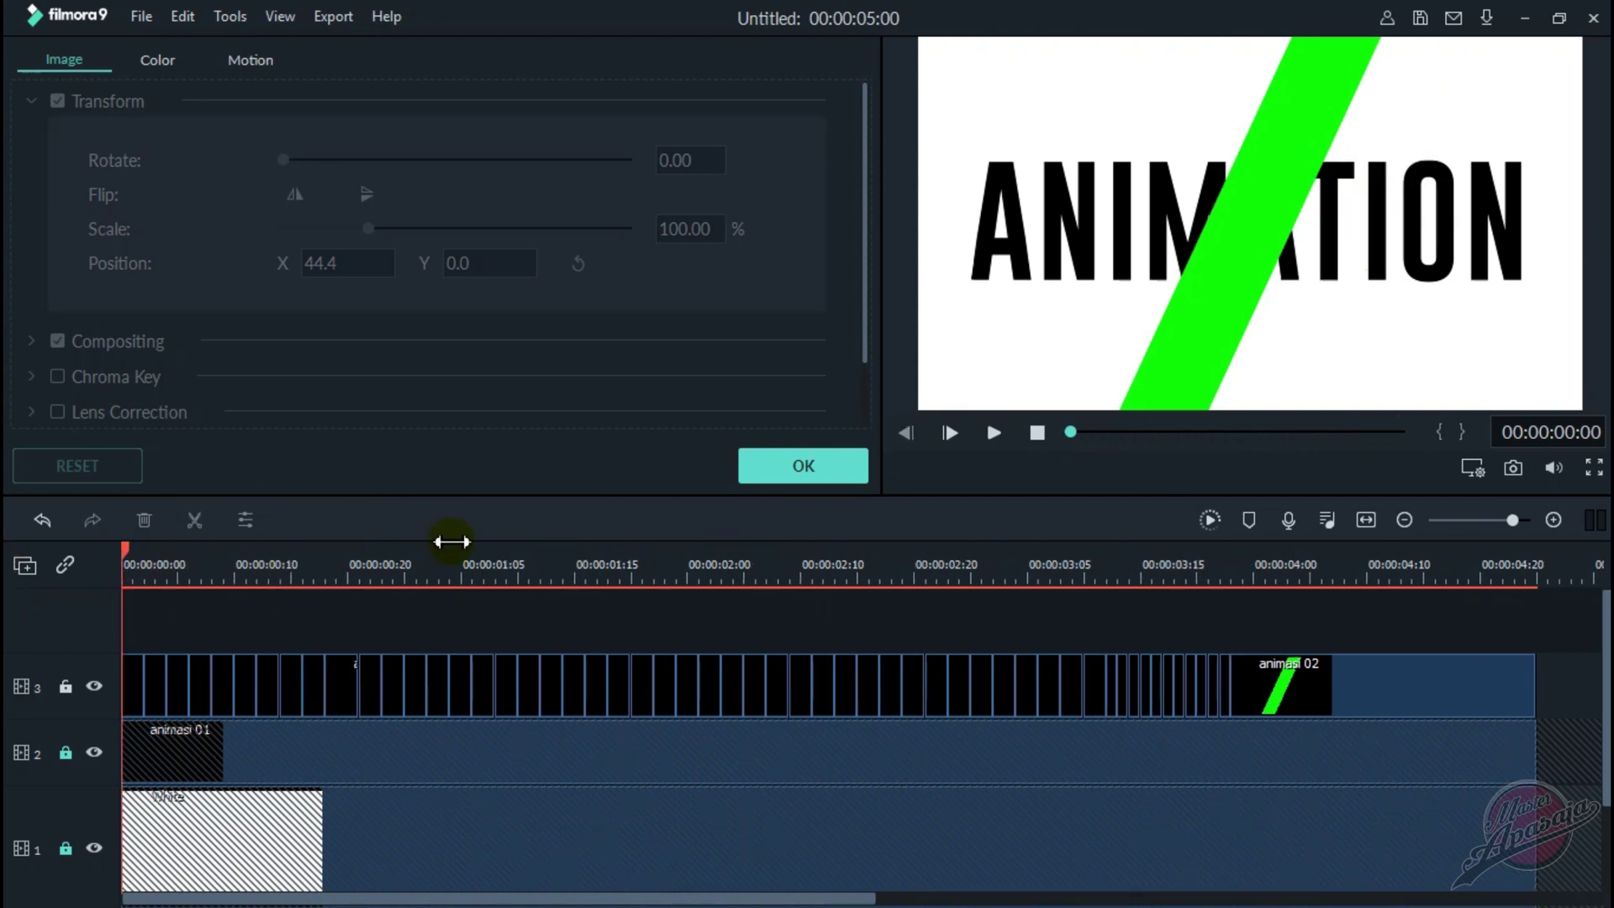
- Play the animation from the start, stop it, and zoom into the stripe clip on the timeline
key(space)
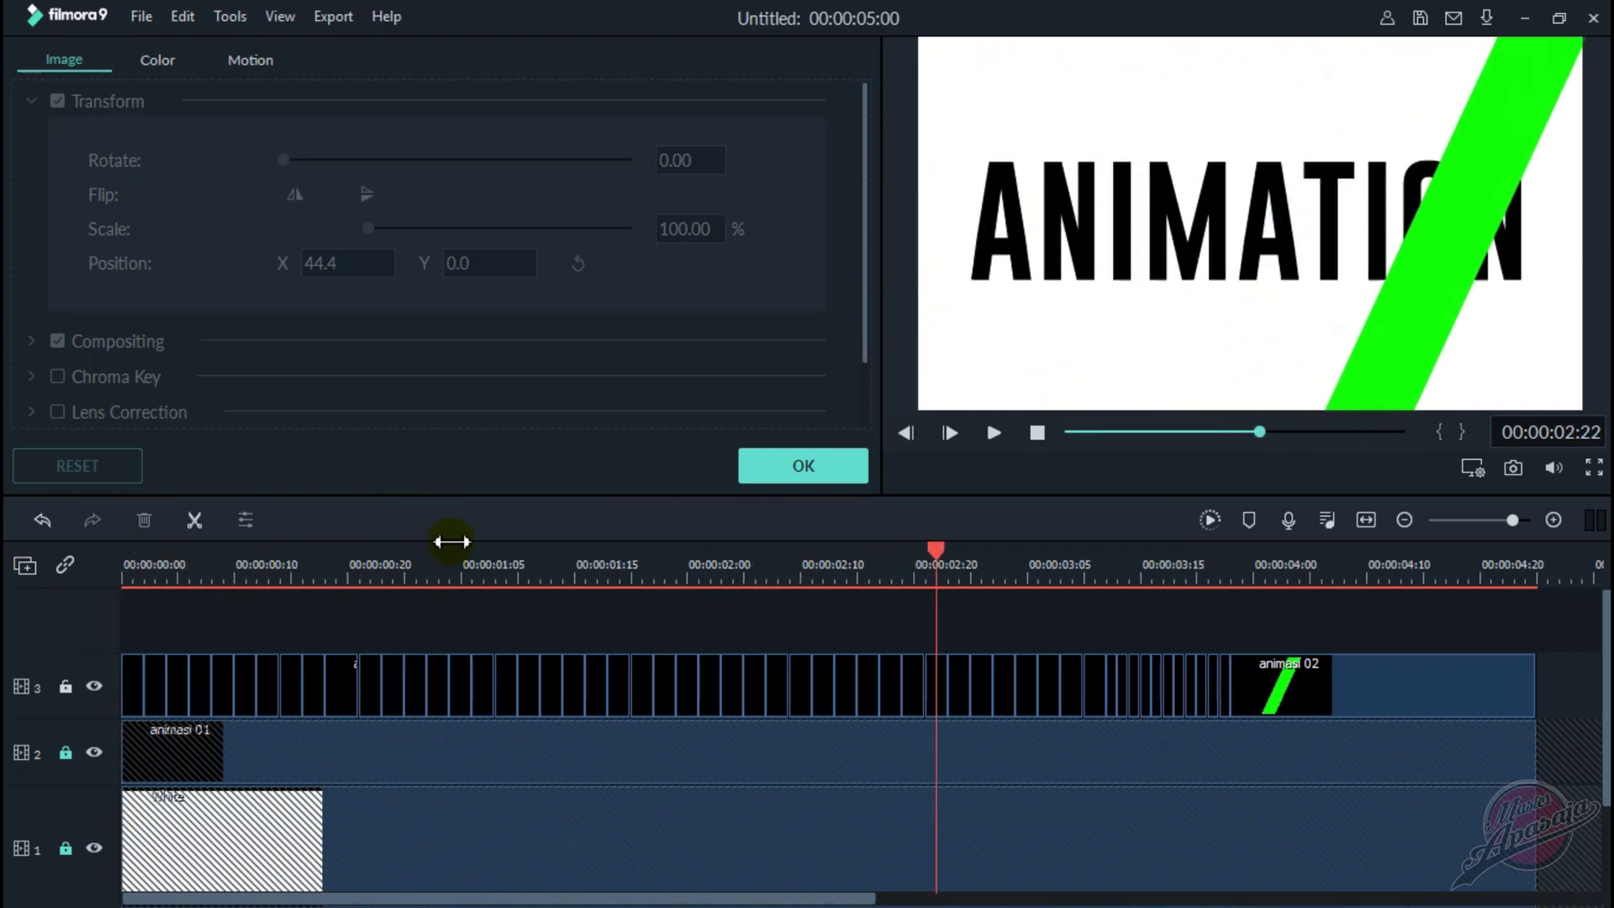
key(space)
key(ctrl+equal)
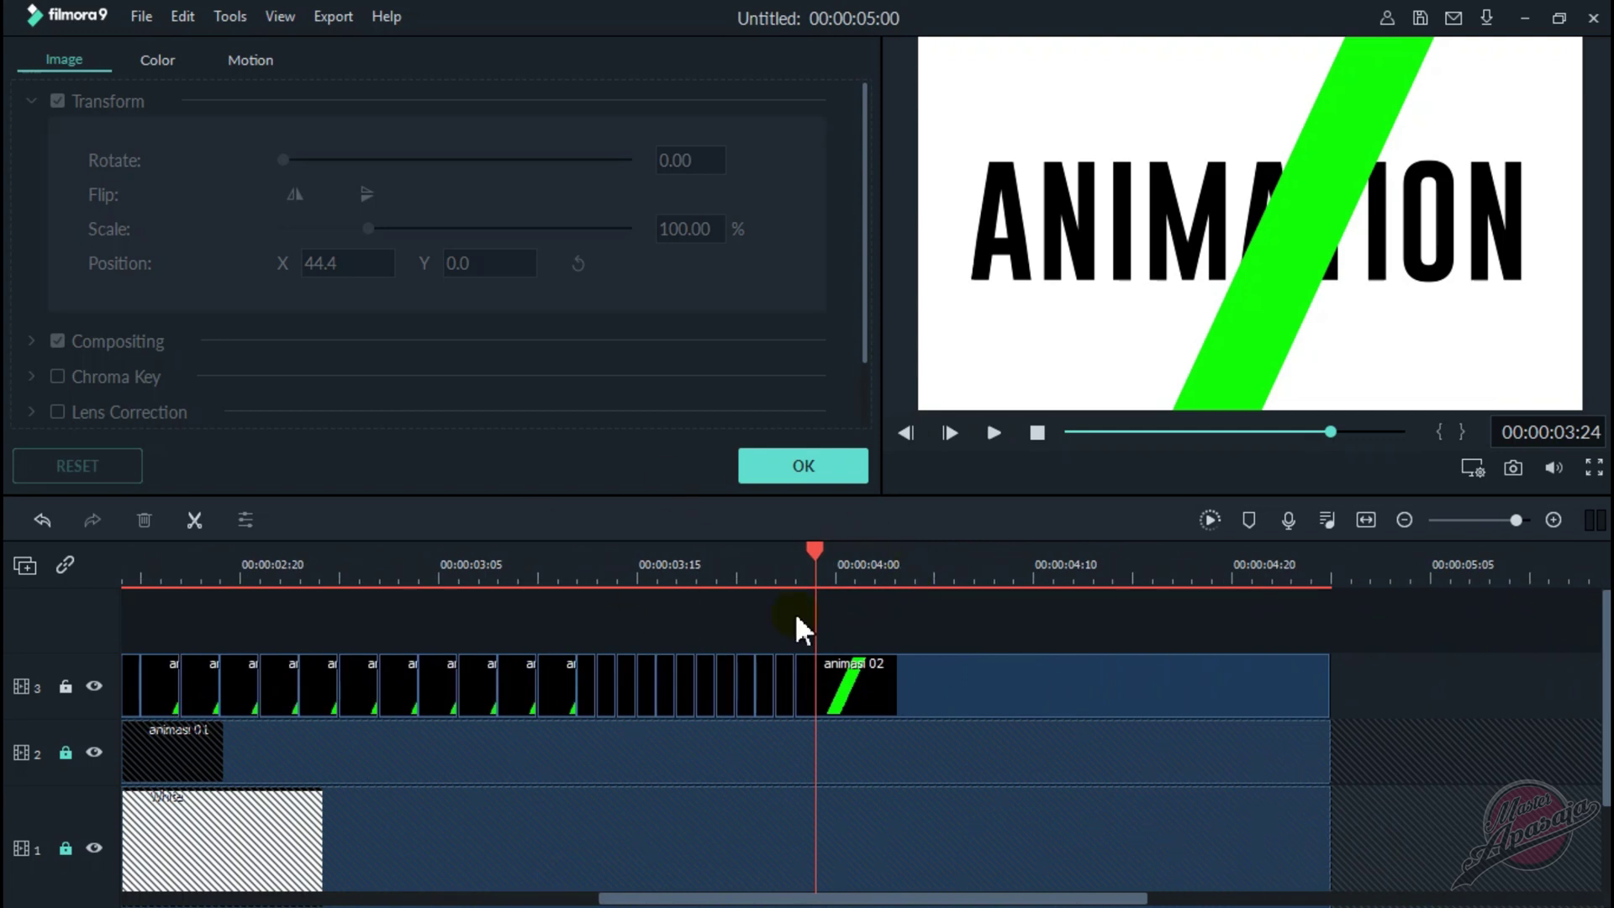
- Cut the stripe clip frame by frame from 03:24, shifting the green bar right on each piece
drag(1218, 389, 1223, 385)
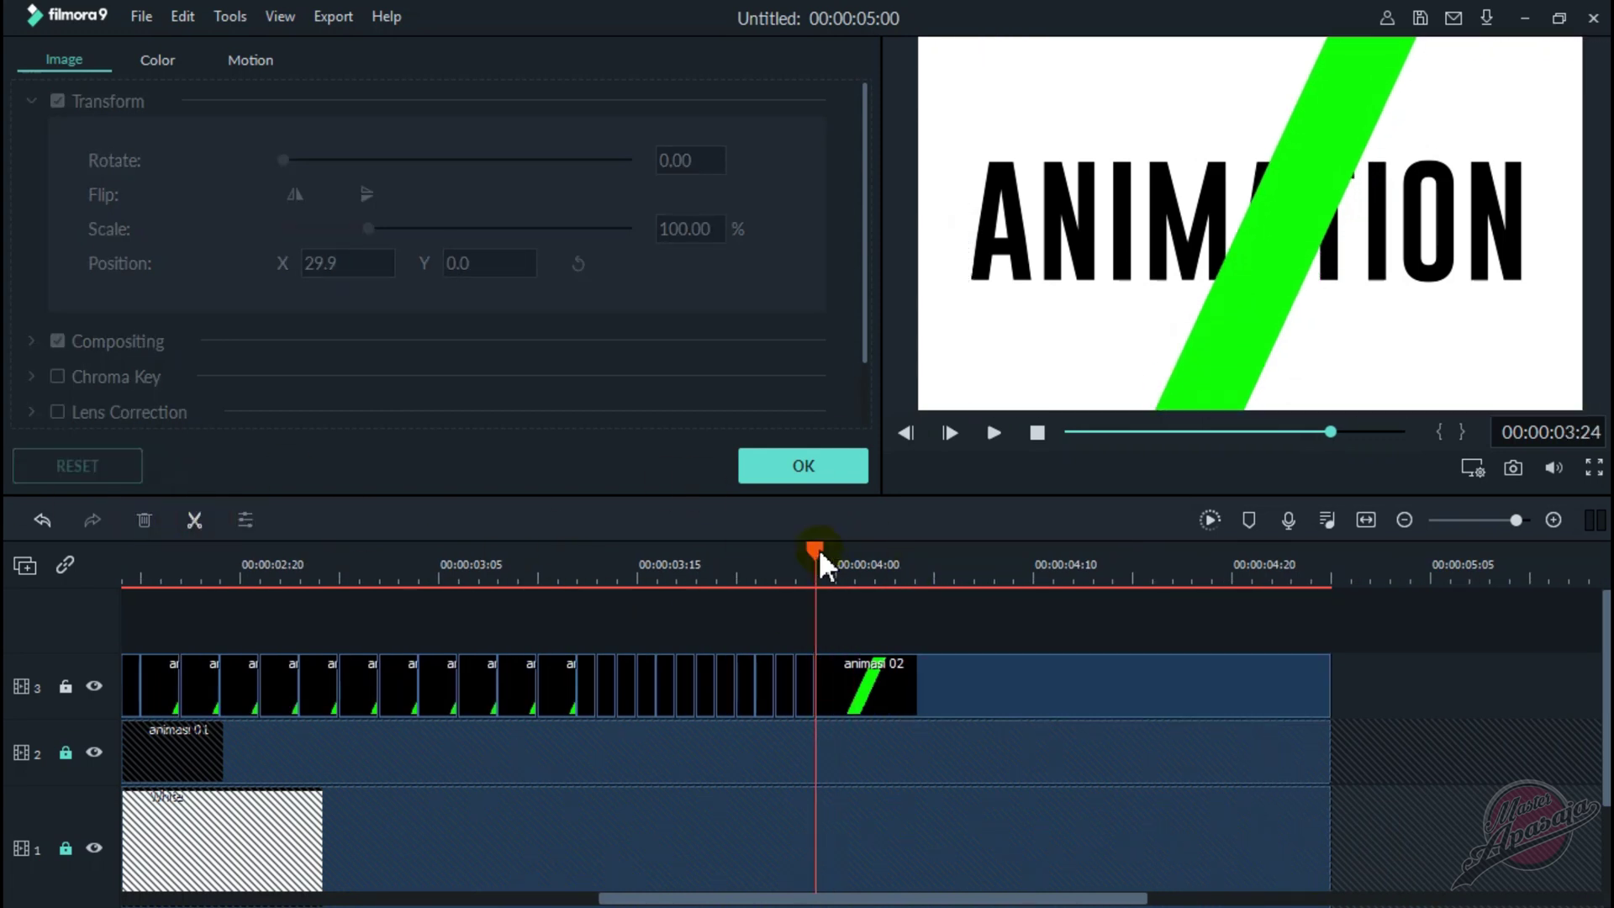
drag(835, 555, 855, 554)
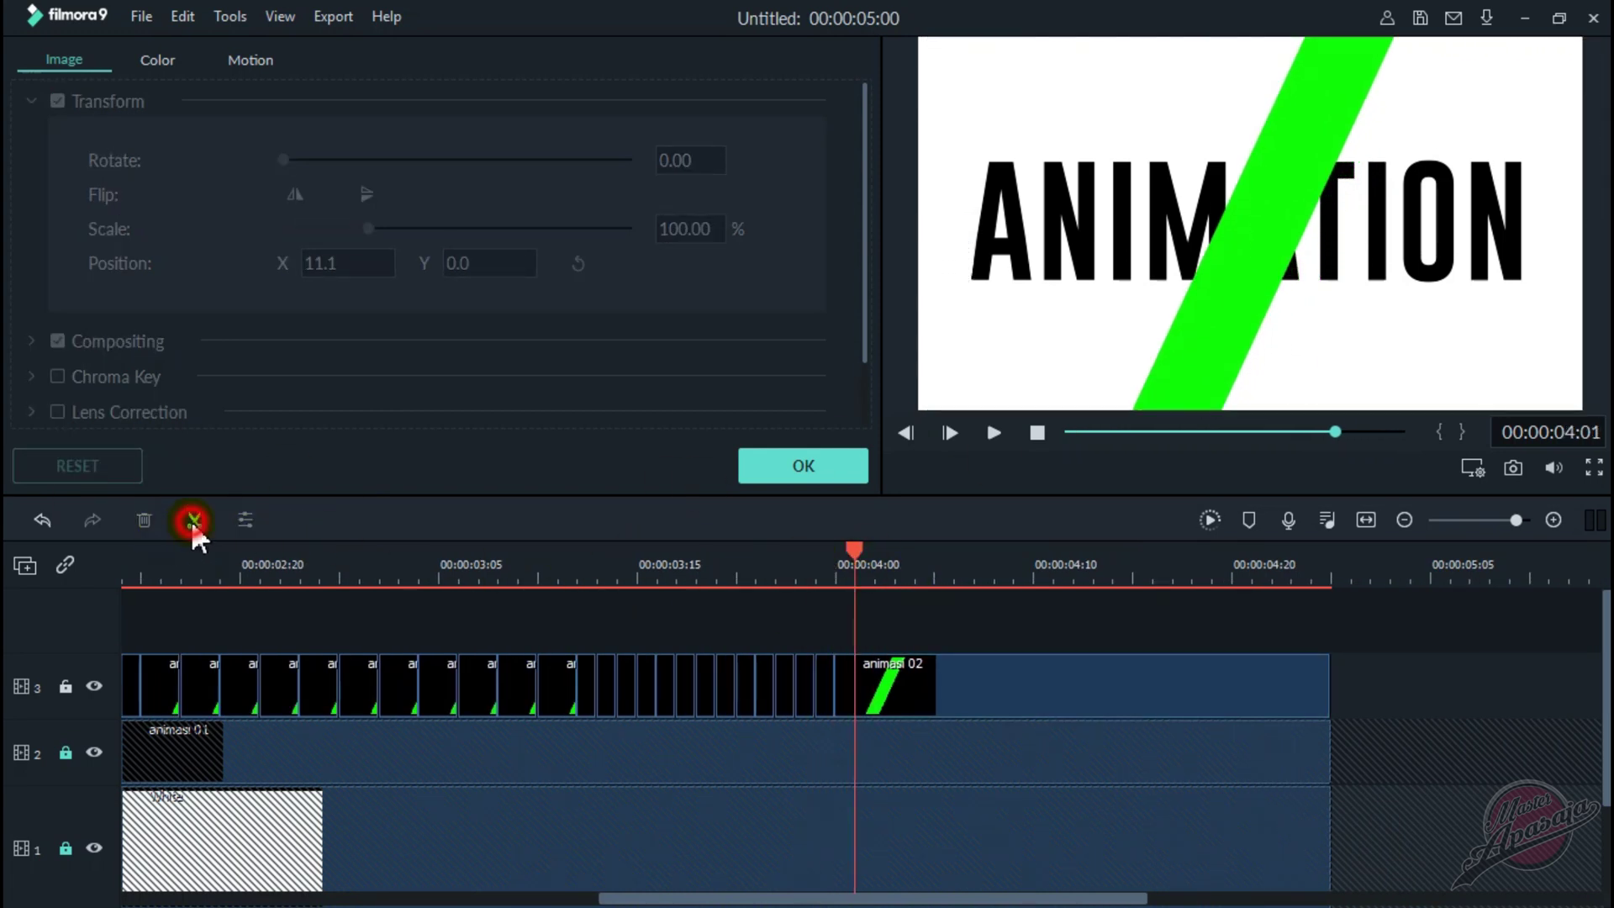
click(195, 519)
drag(1279, 388, 1265, 388)
drag(855, 555, 875, 555)
click(194, 519)
drag(1279, 326, 1299, 336)
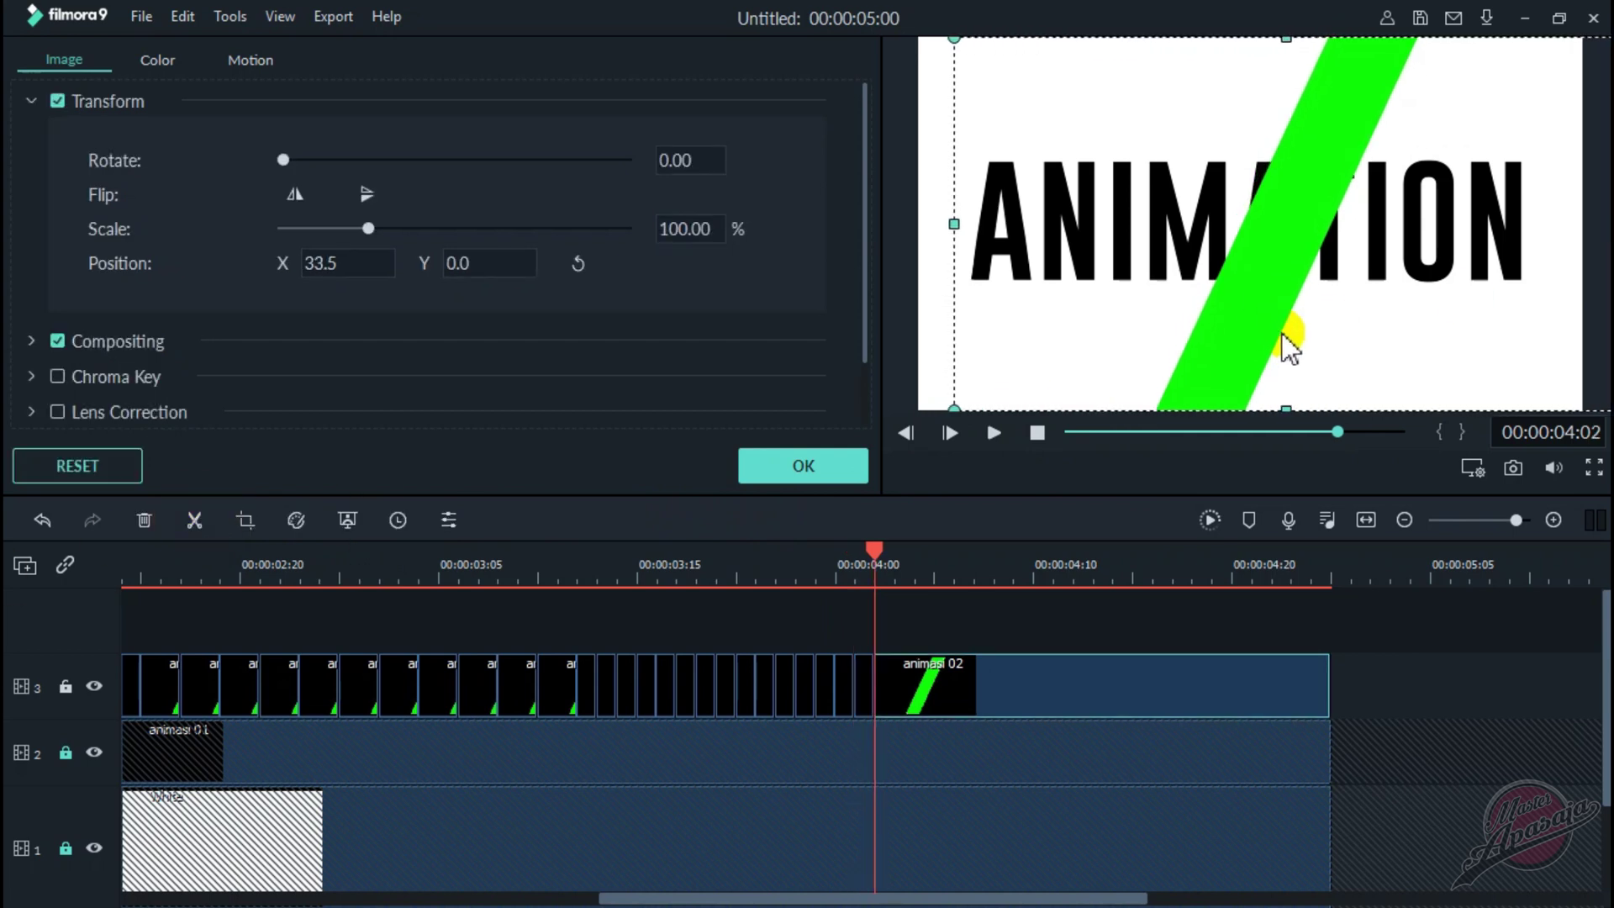
drag(890, 565, 908, 566)
click(194, 520)
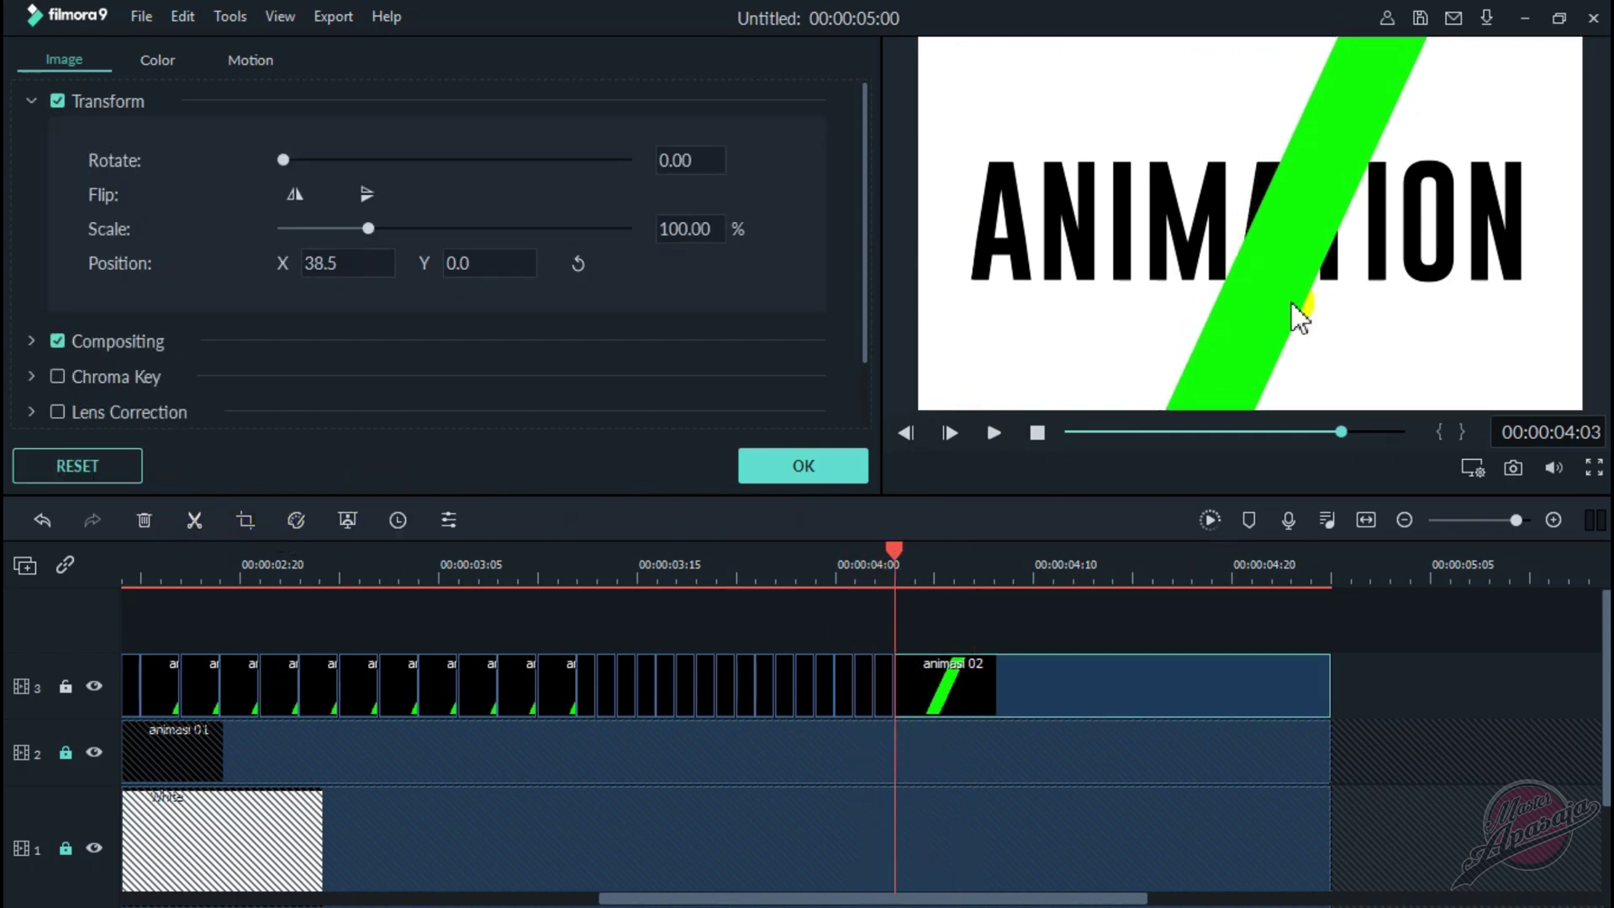
mouse_move(1299, 318)
mouse_down()
mouse_move(1373, 339)
mouse_move(1355, 332)
mouse_up()
click(194, 520)
drag(894, 551, 915, 550)
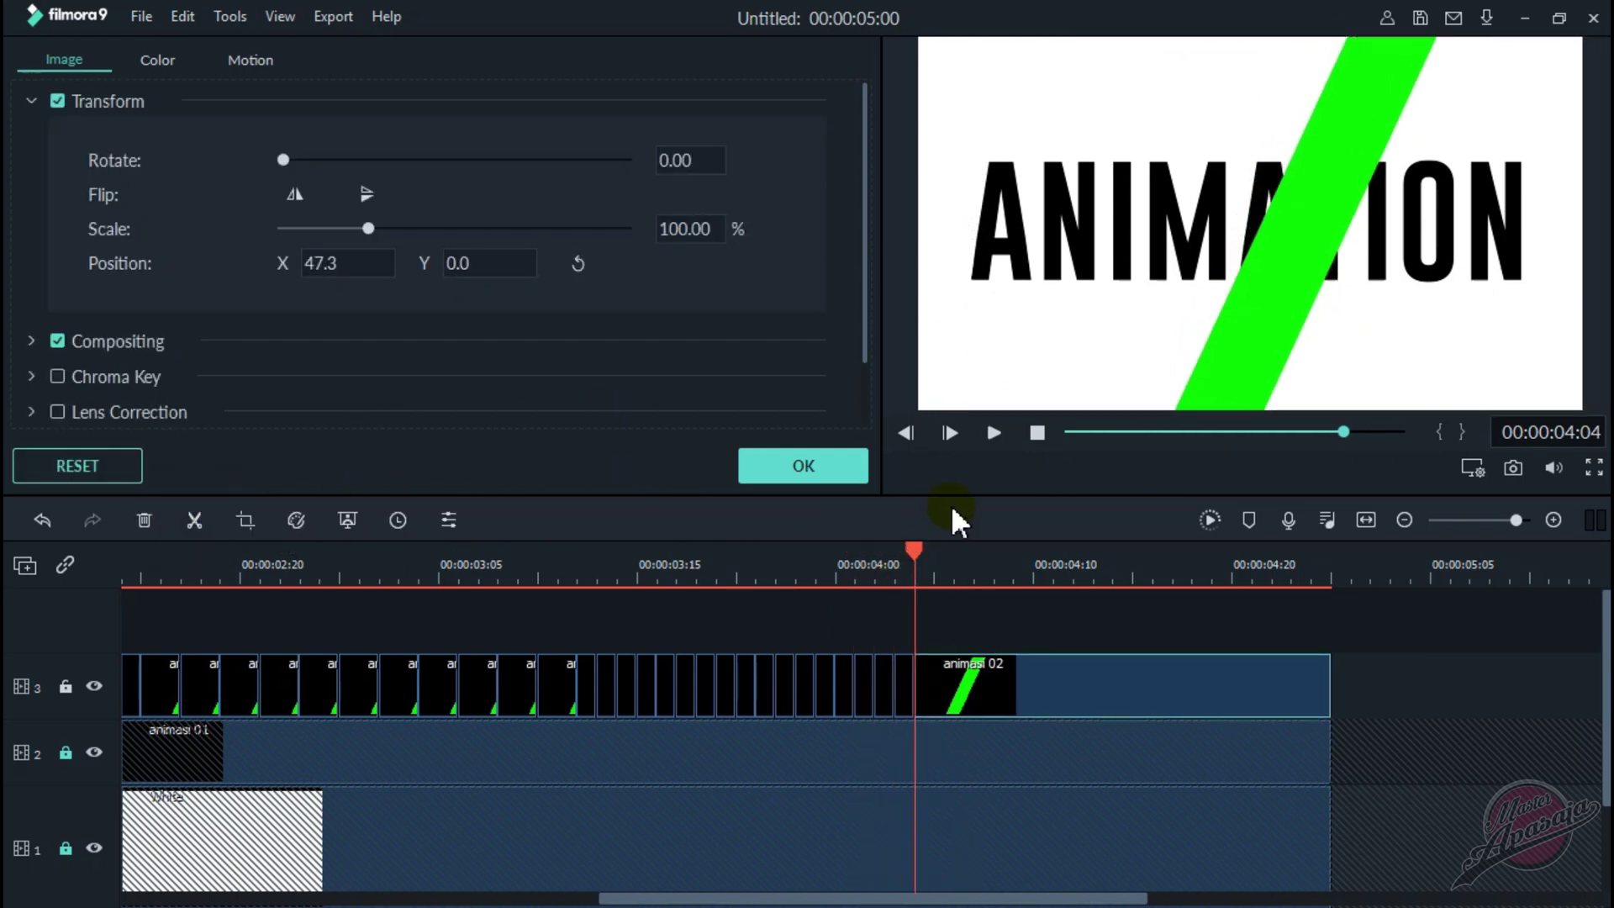
drag(1255, 348, 1329, 342)
click(194, 519)
click(194, 520)
drag(951, 550, 973, 550)
click(1349, 328)
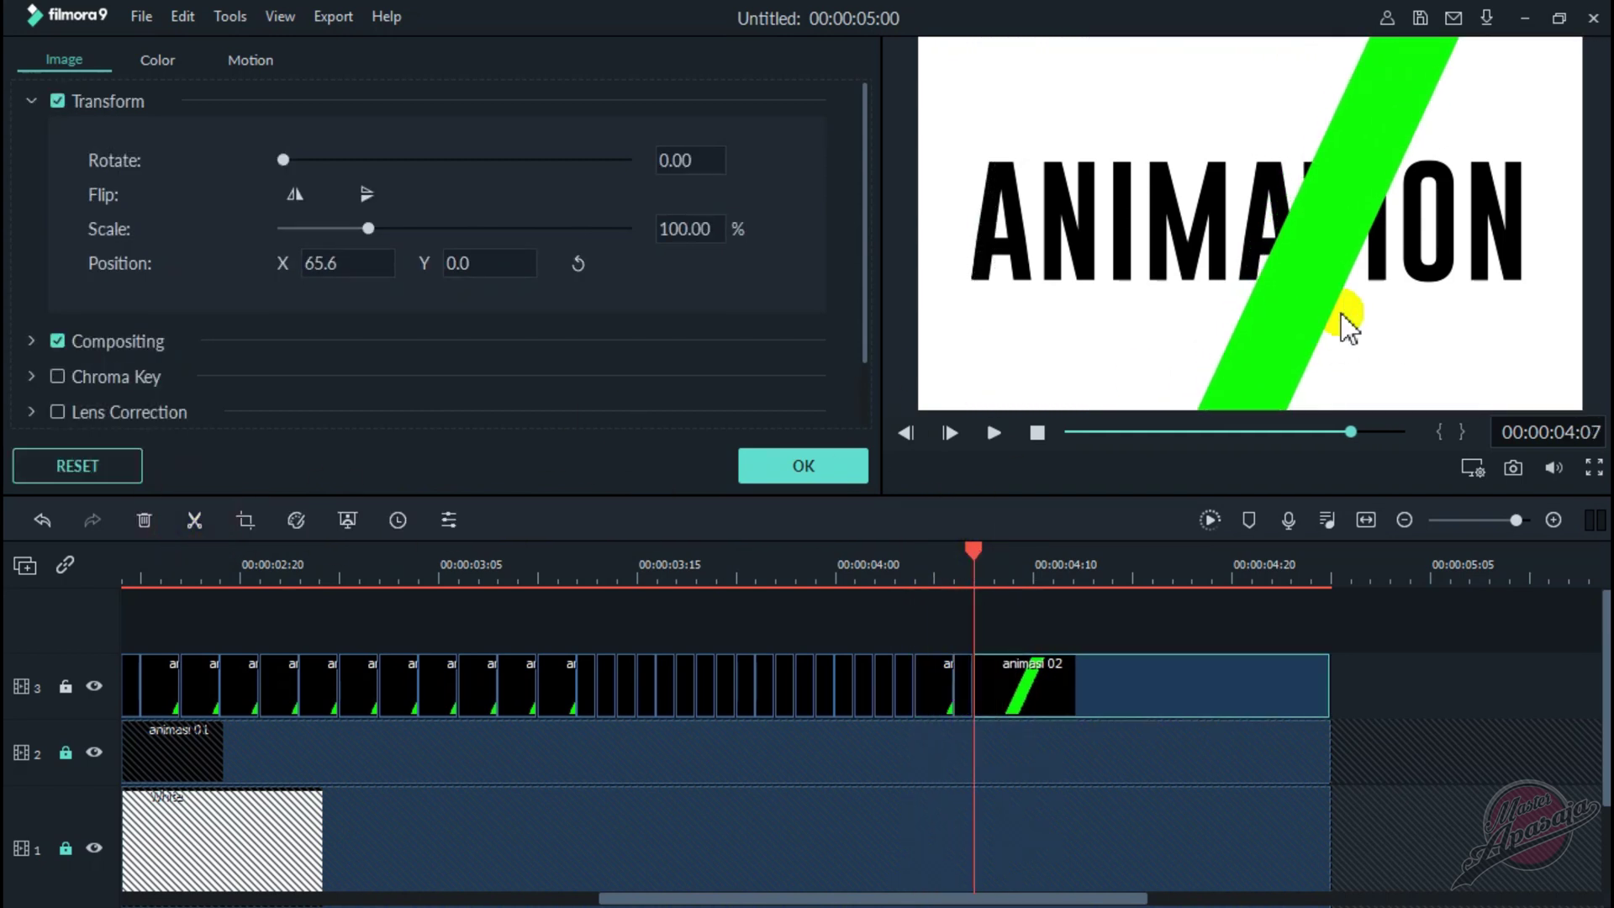
mouse_move(1349, 328)
mouse_down()
mouse_move(1366, 326)
mouse_move(1347, 307)
mouse_up()
click(194, 519)
key(Right)
click(1362, 326)
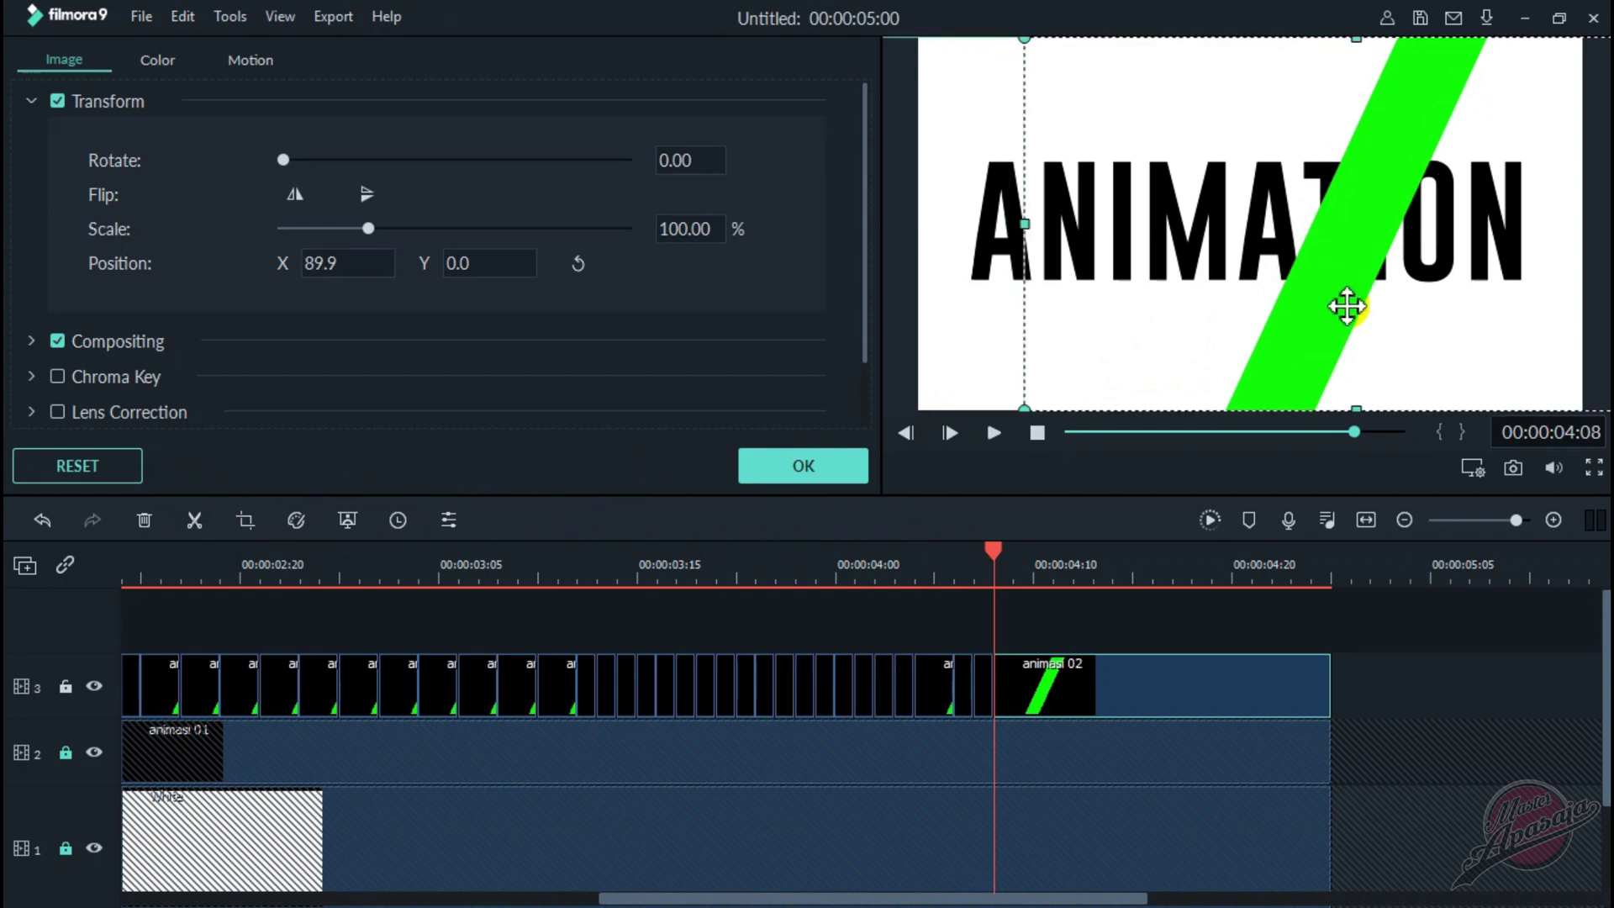
key(Right)
click(194, 520)
click(1363, 290)
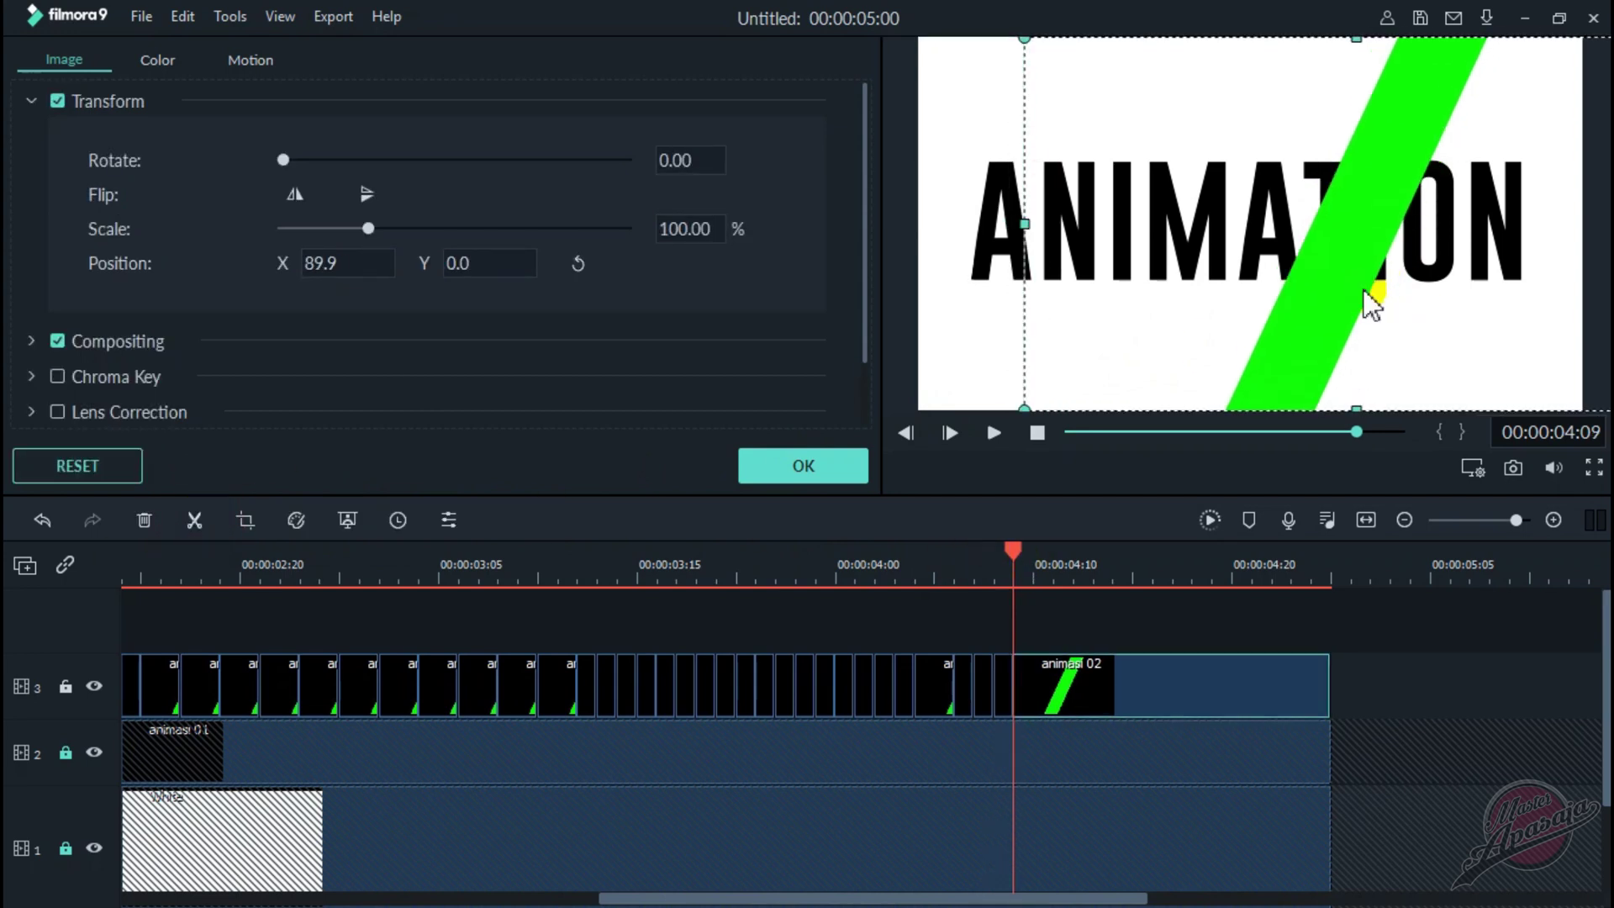
drag(1183, 404, 1197, 404)
- Continue the one-frame cuts to 04:23, moving the green bar right until Position X is 264.0
click(194, 520)
click(1034, 550)
click(1387, 289)
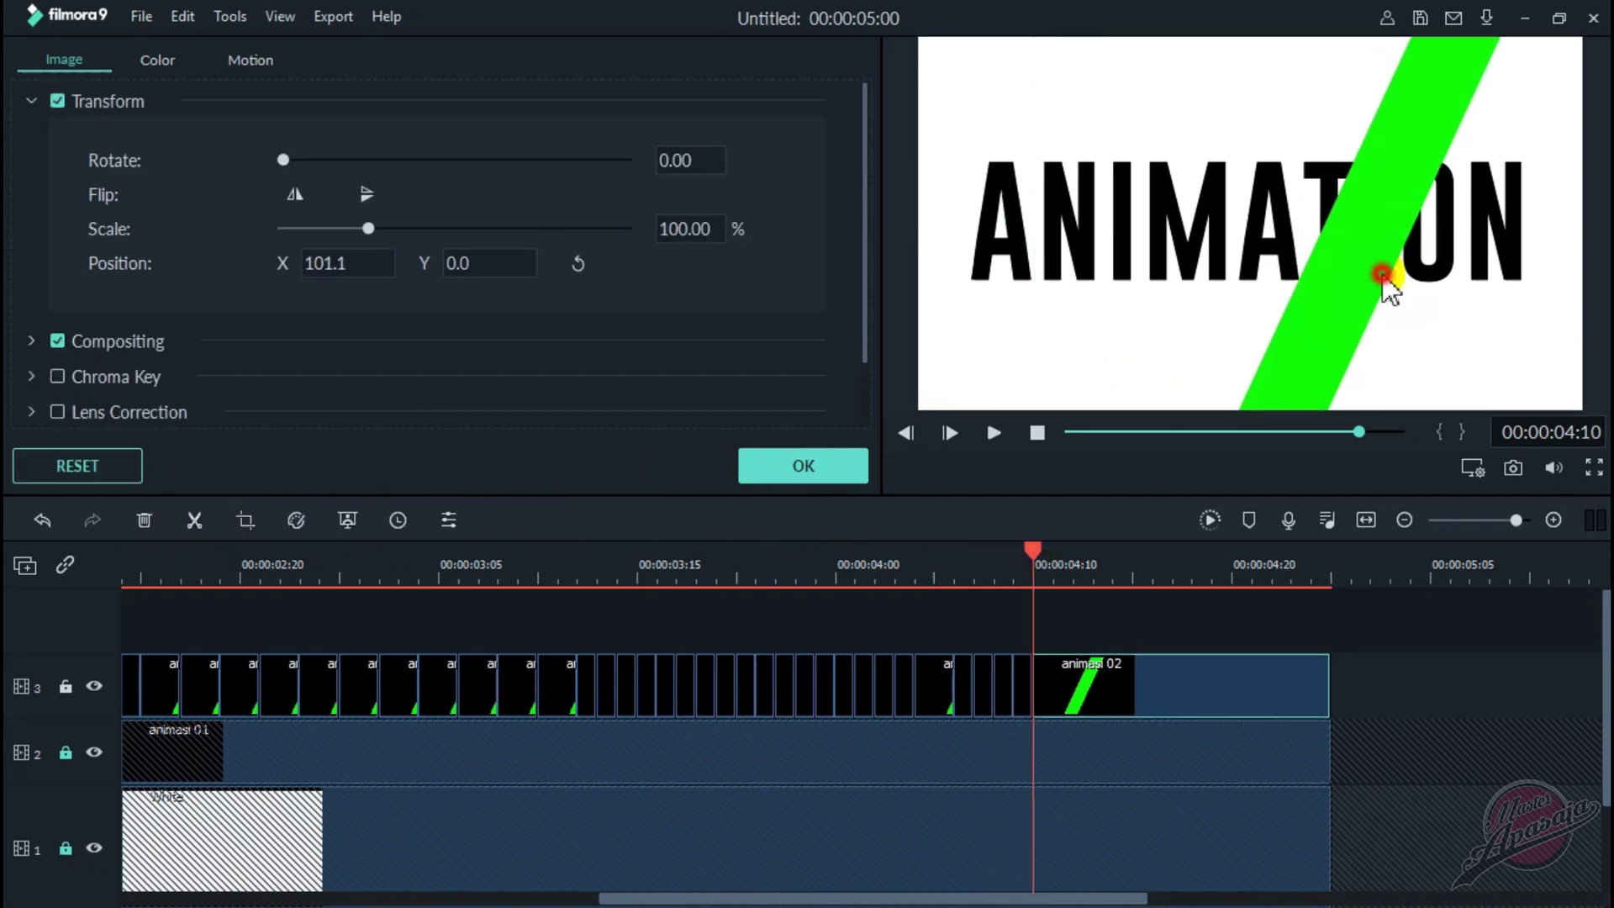
mouse_move(1387, 289)
mouse_down()
mouse_move(1400, 288)
mouse_move(1375, 342)
mouse_move(1340, 356)
mouse_move(1398, 336)
mouse_up()
click(194, 520)
key(Right)
click(195, 519)
click(1092, 551)
click(1012, 370)
key(Right)
click(194, 519)
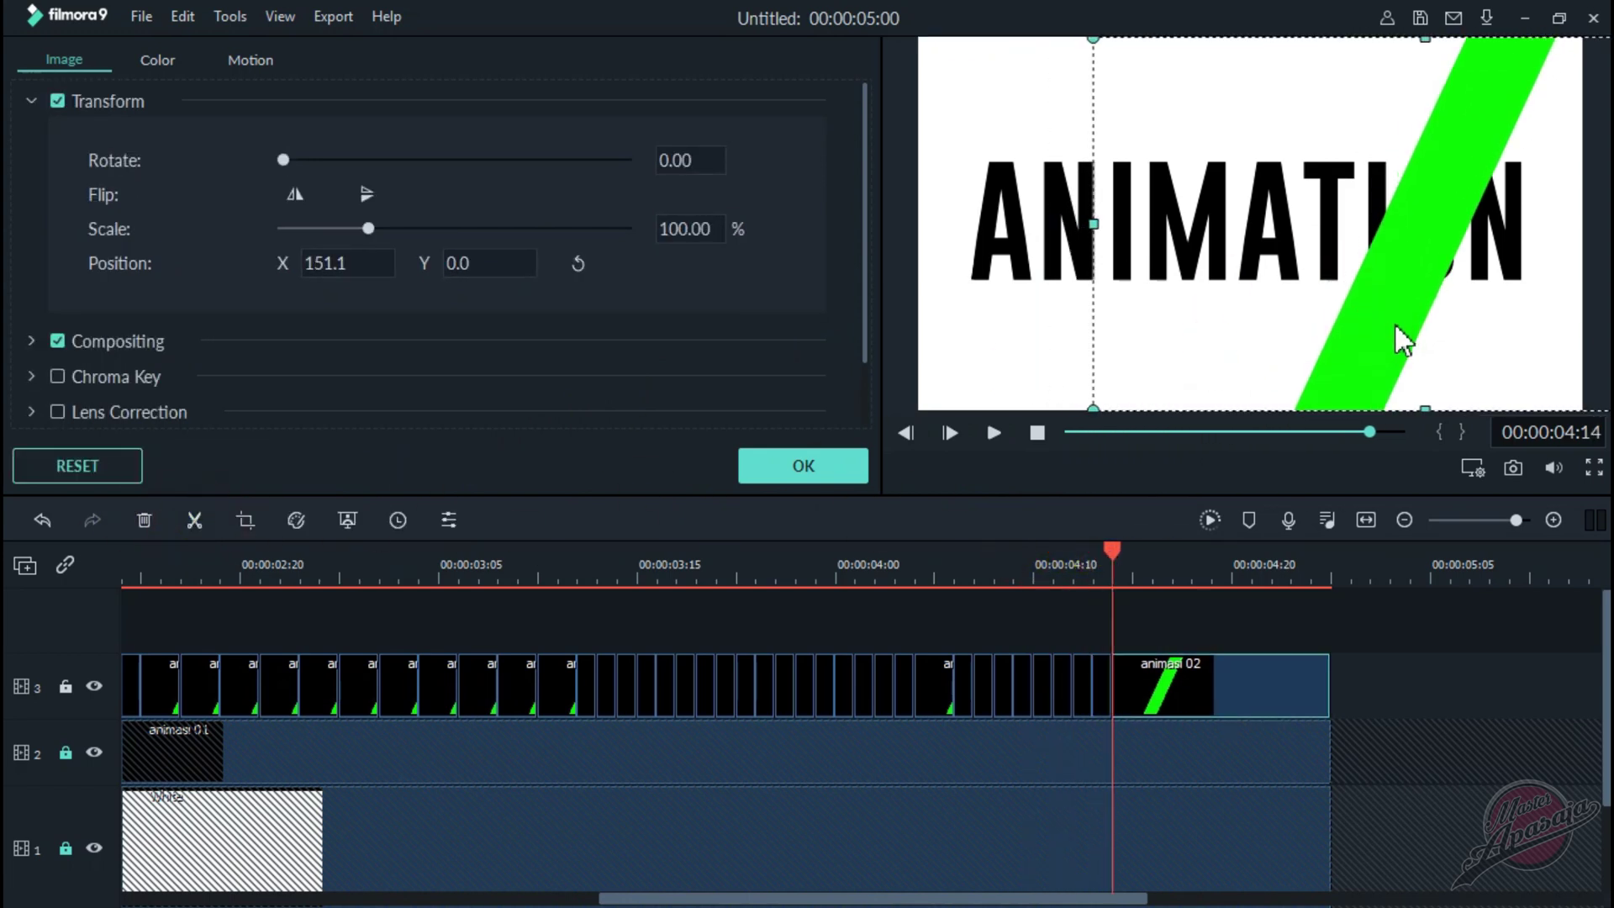
click(804, 465)
key(Right)
drag(1359, 403, 1391, 397)
click(194, 519)
key(Right)
key(Right)
click(194, 520)
click(807, 469)
key(Right)
click(805, 588)
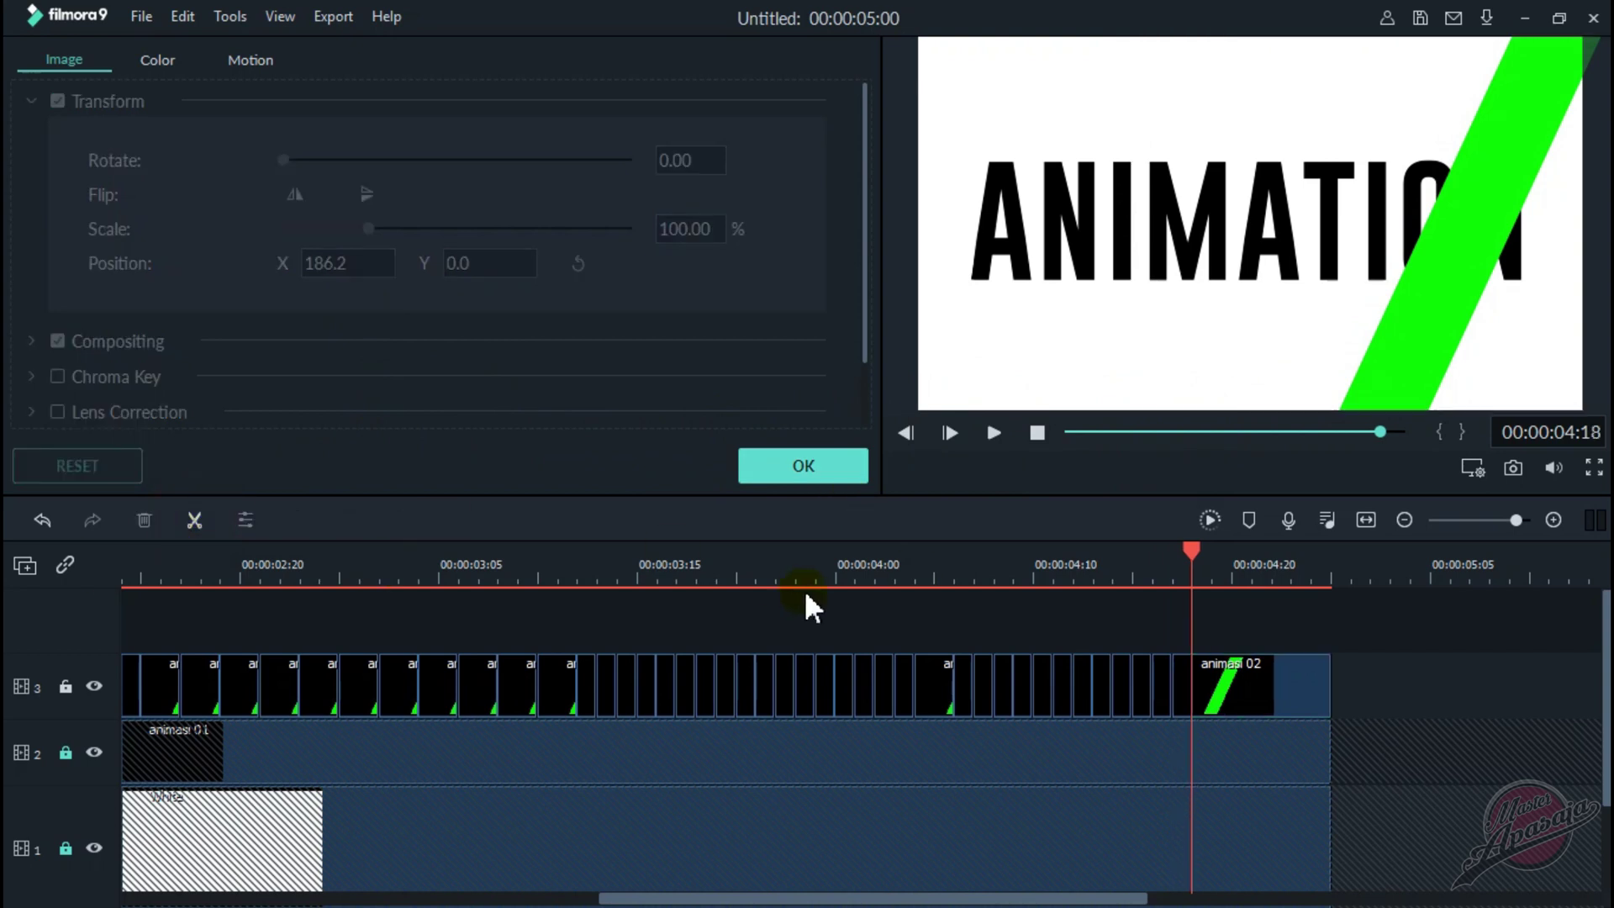
mouse_move(1491, 374)
mouse_down()
mouse_move(1473, 385)
mouse_move(1465, 364)
mouse_move(1481, 389)
mouse_up()
click(804, 465)
key(Right)
key(ctrl+b)
key(Right)
key(ctrl+b)
key(Right)
click(194, 519)
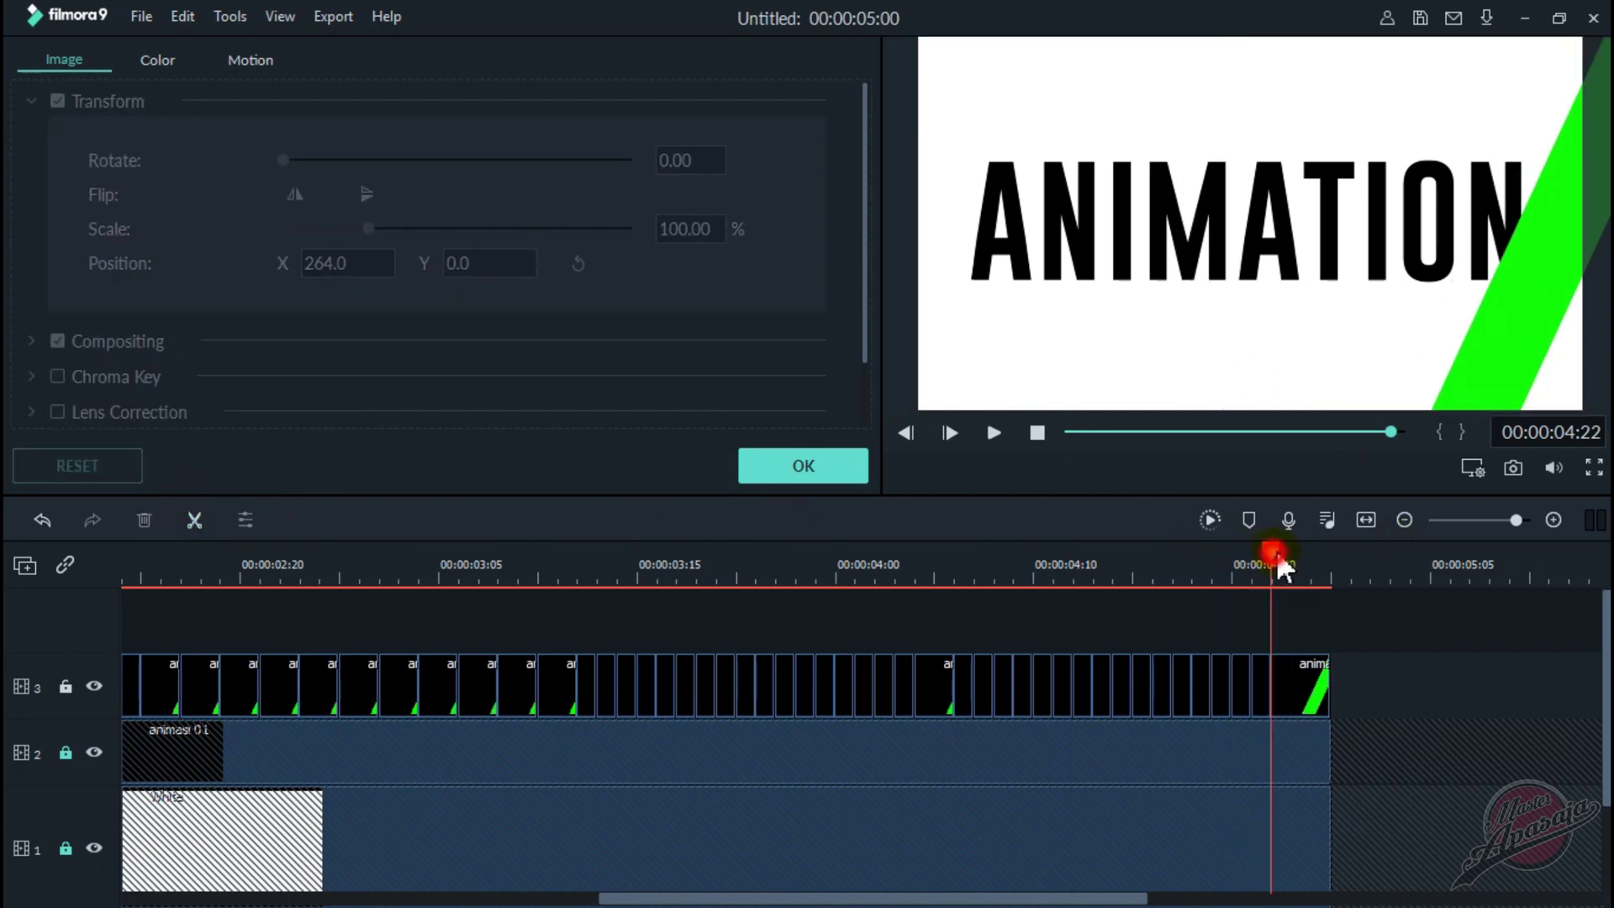
key(Right)
click(192, 519)
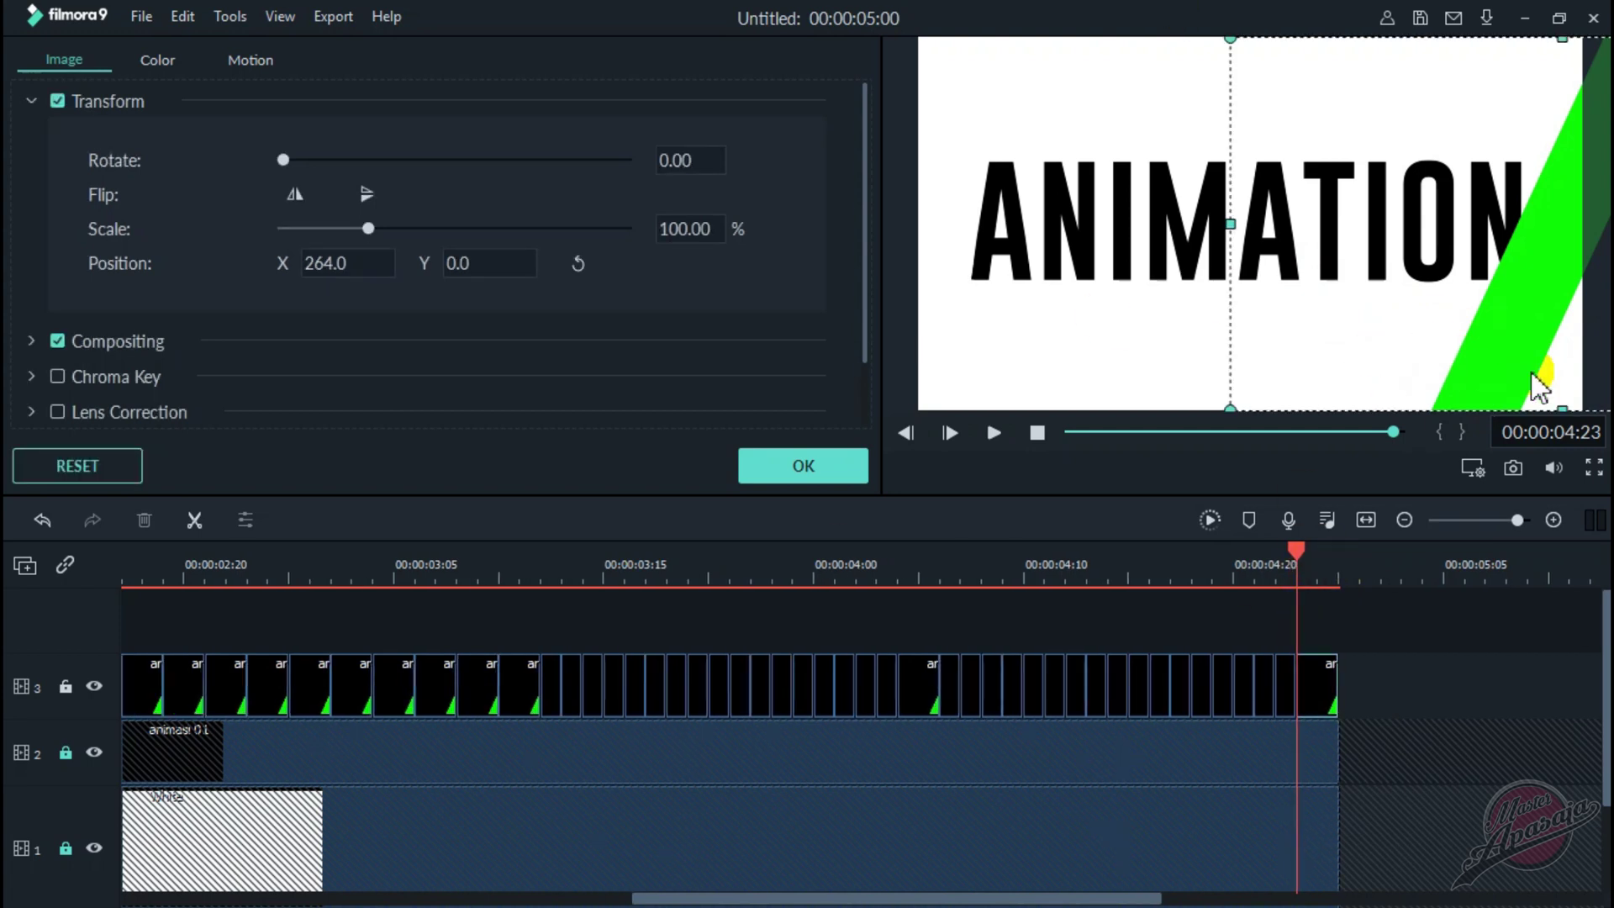
- Push the green bar further right on a newly cut frame and check the final stripe frame
drag(1461, 371, 1526, 378)
key(Right)
click(194, 519)
click(1338, 566)
click(1504, 400)
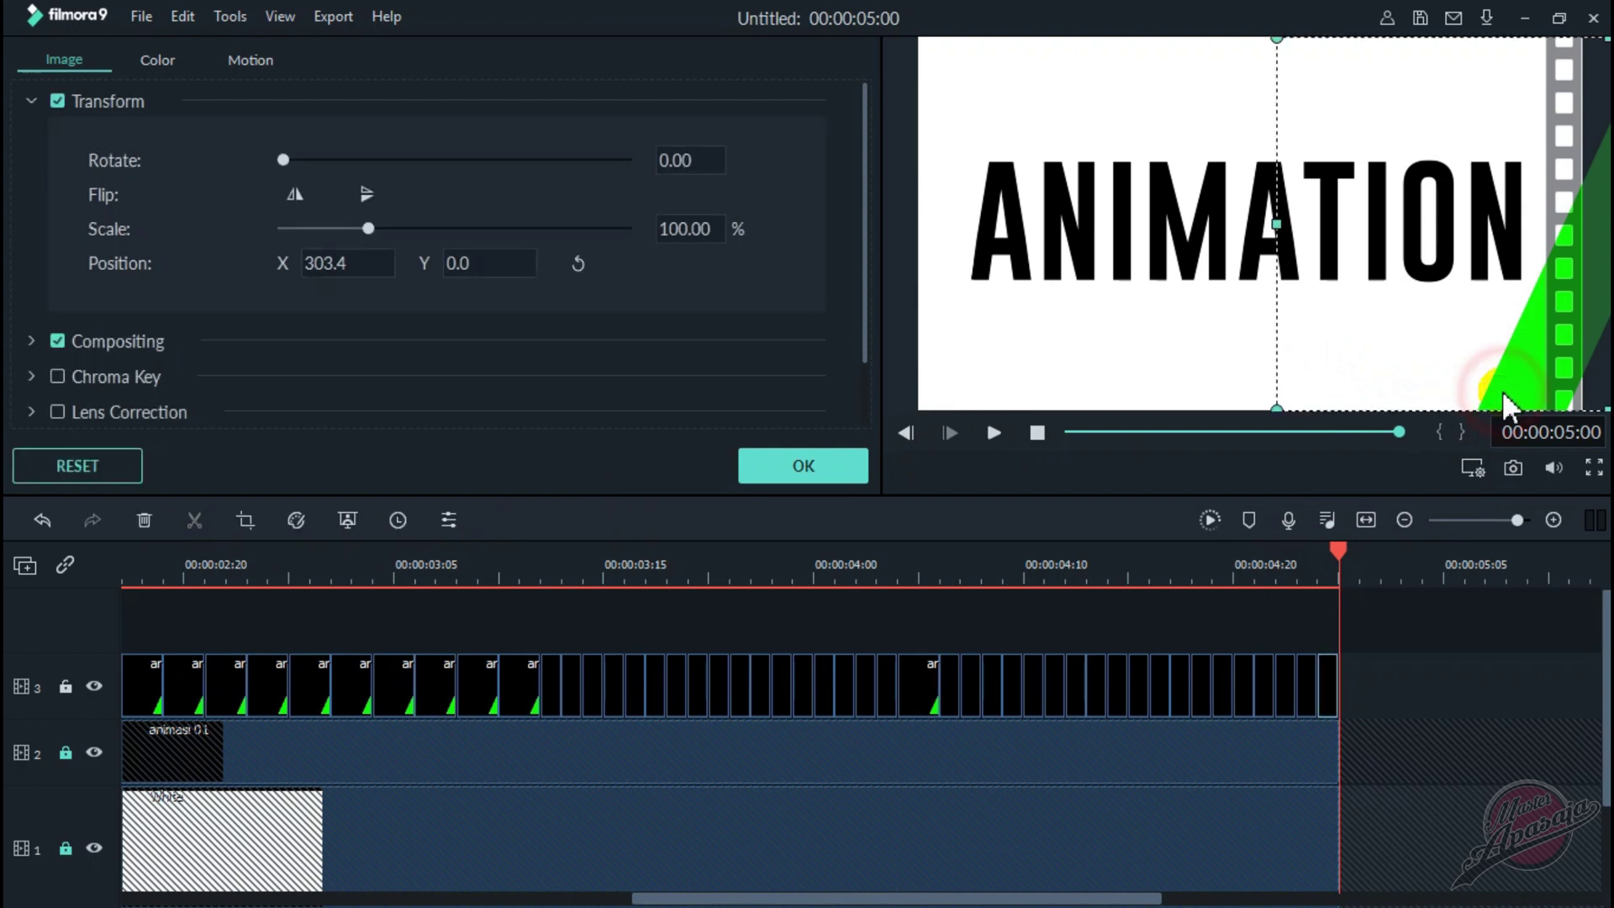
click(1331, 563)
click(1338, 568)
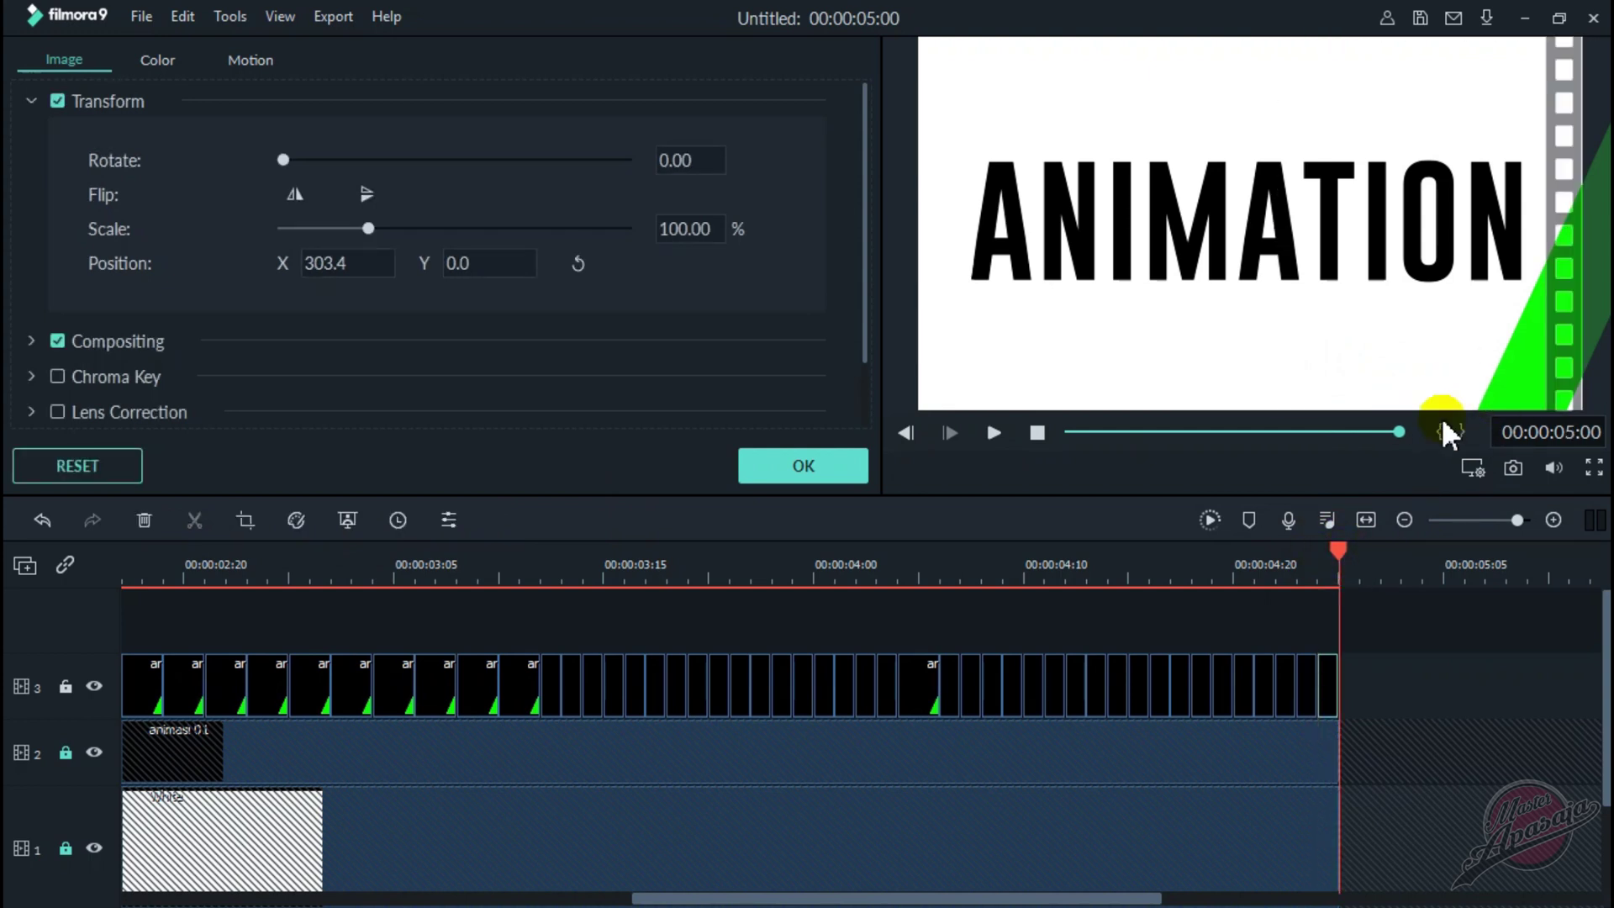
- Stretch the last stripe clip to 05:03, move the bar off-screen to X 382.0, and unlock the black clip's track
drag(1337, 685, 1358, 685)
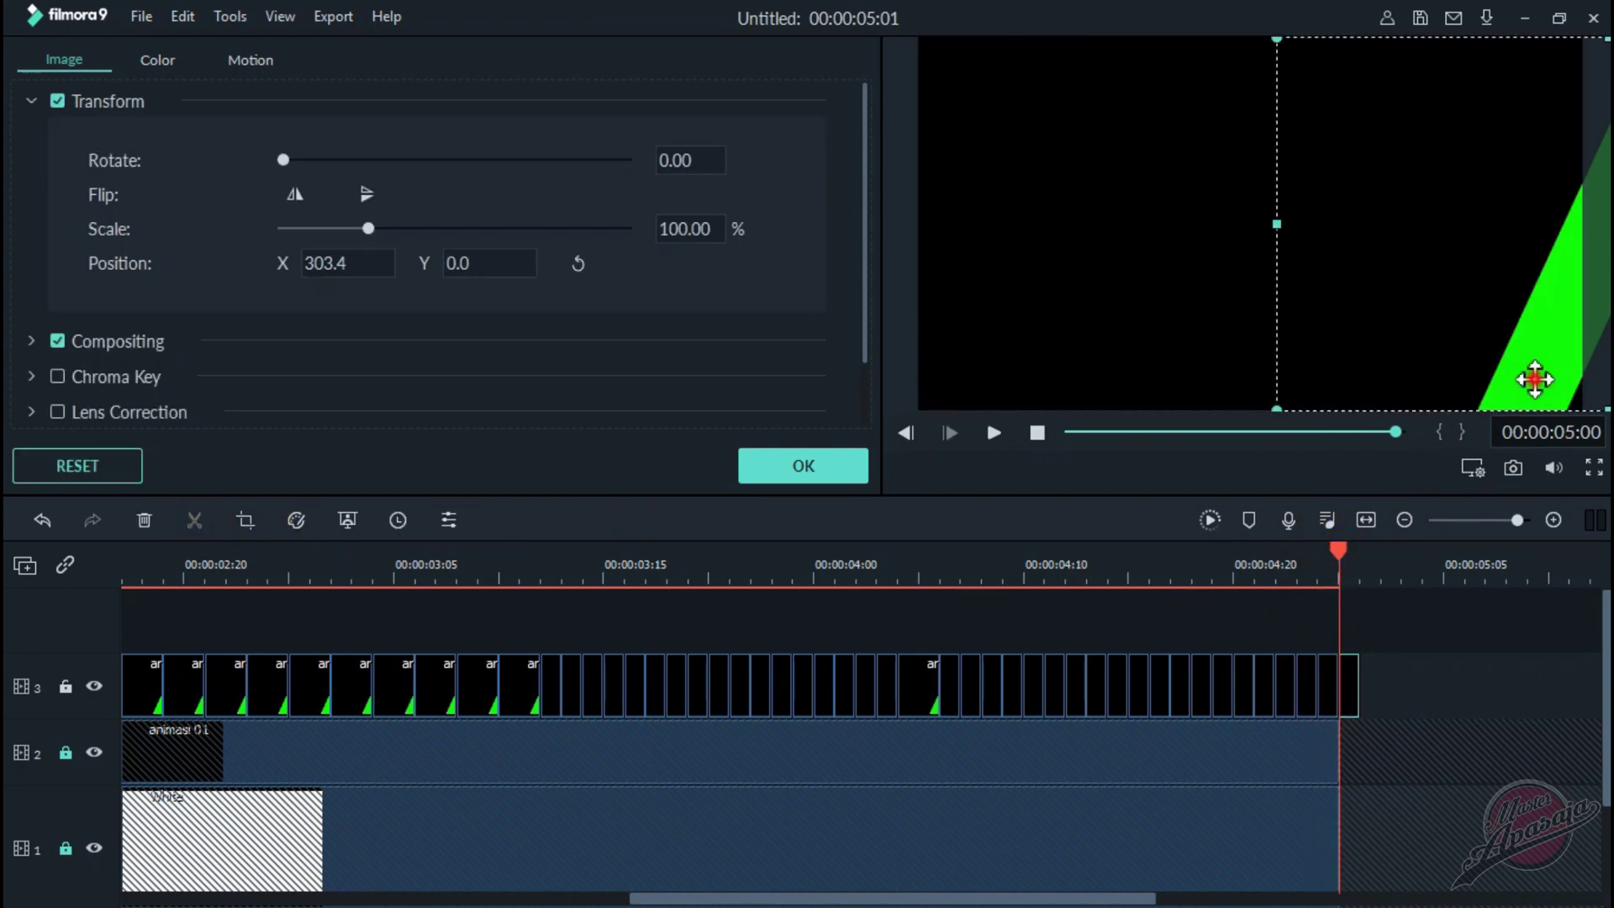
drag(1535, 380, 1568, 380)
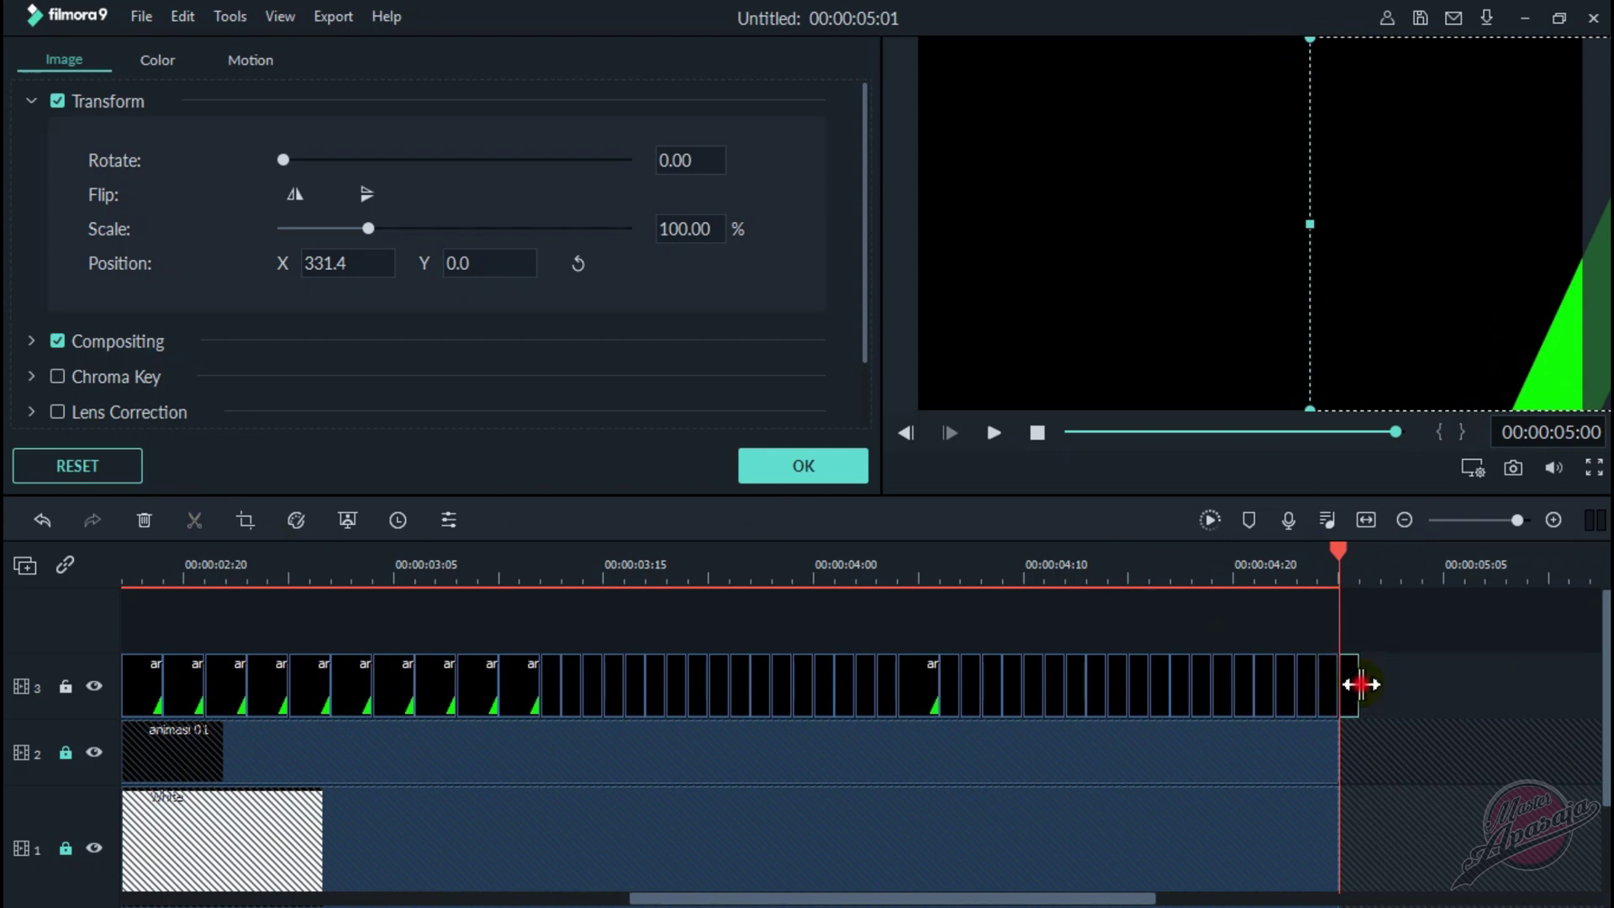
drag(1361, 684, 1401, 684)
drag(807, 898, 874, 898)
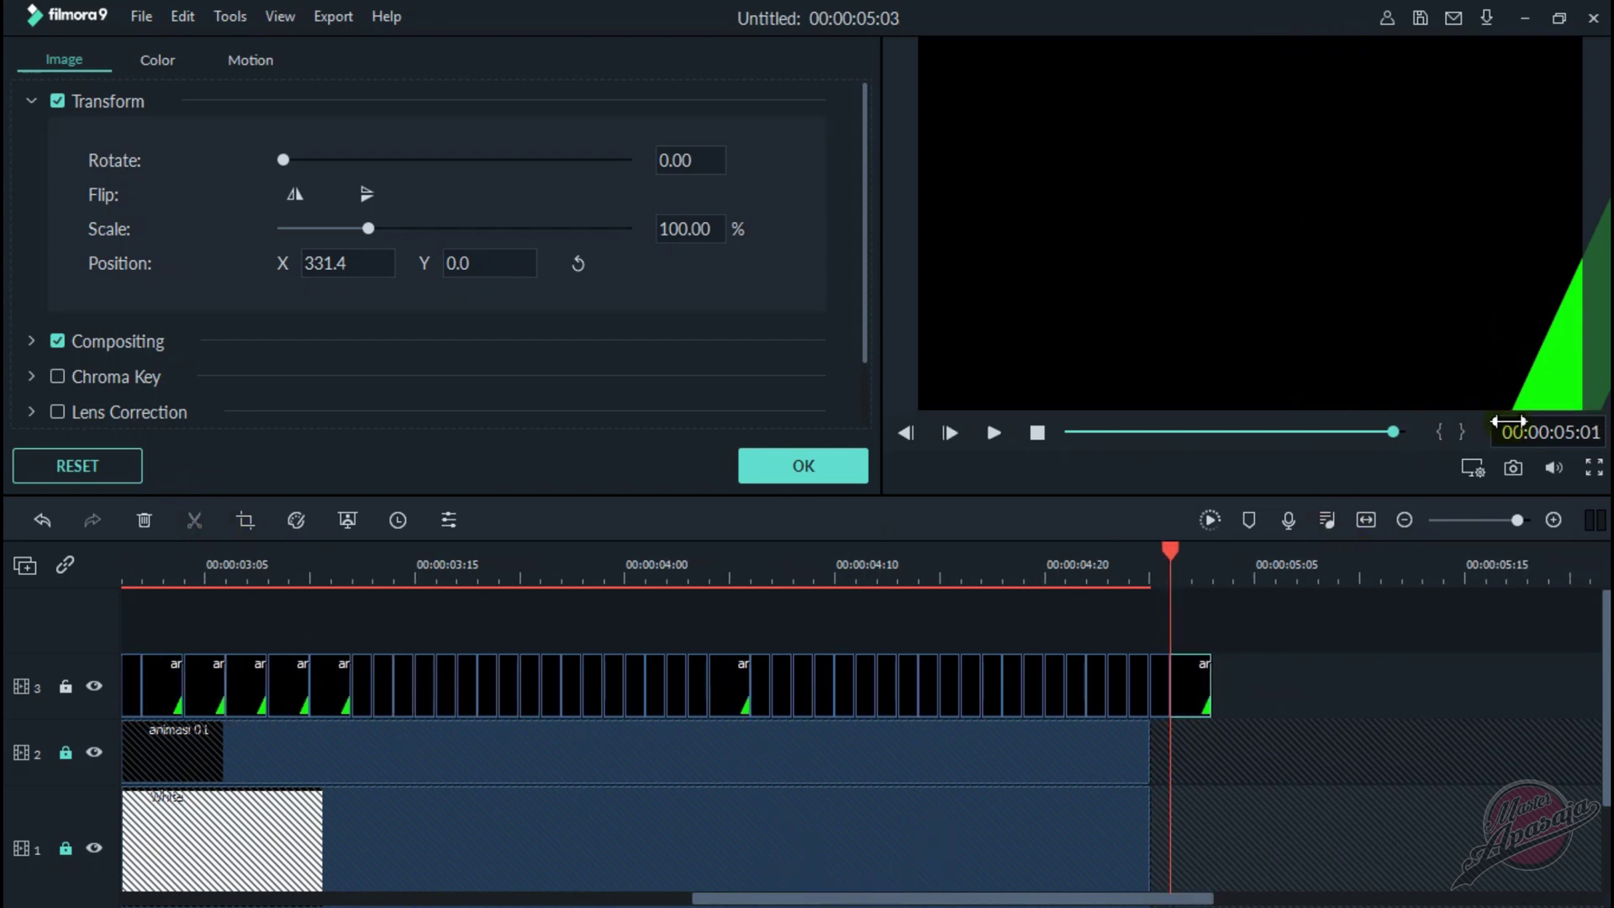
drag(1544, 409, 1577, 394)
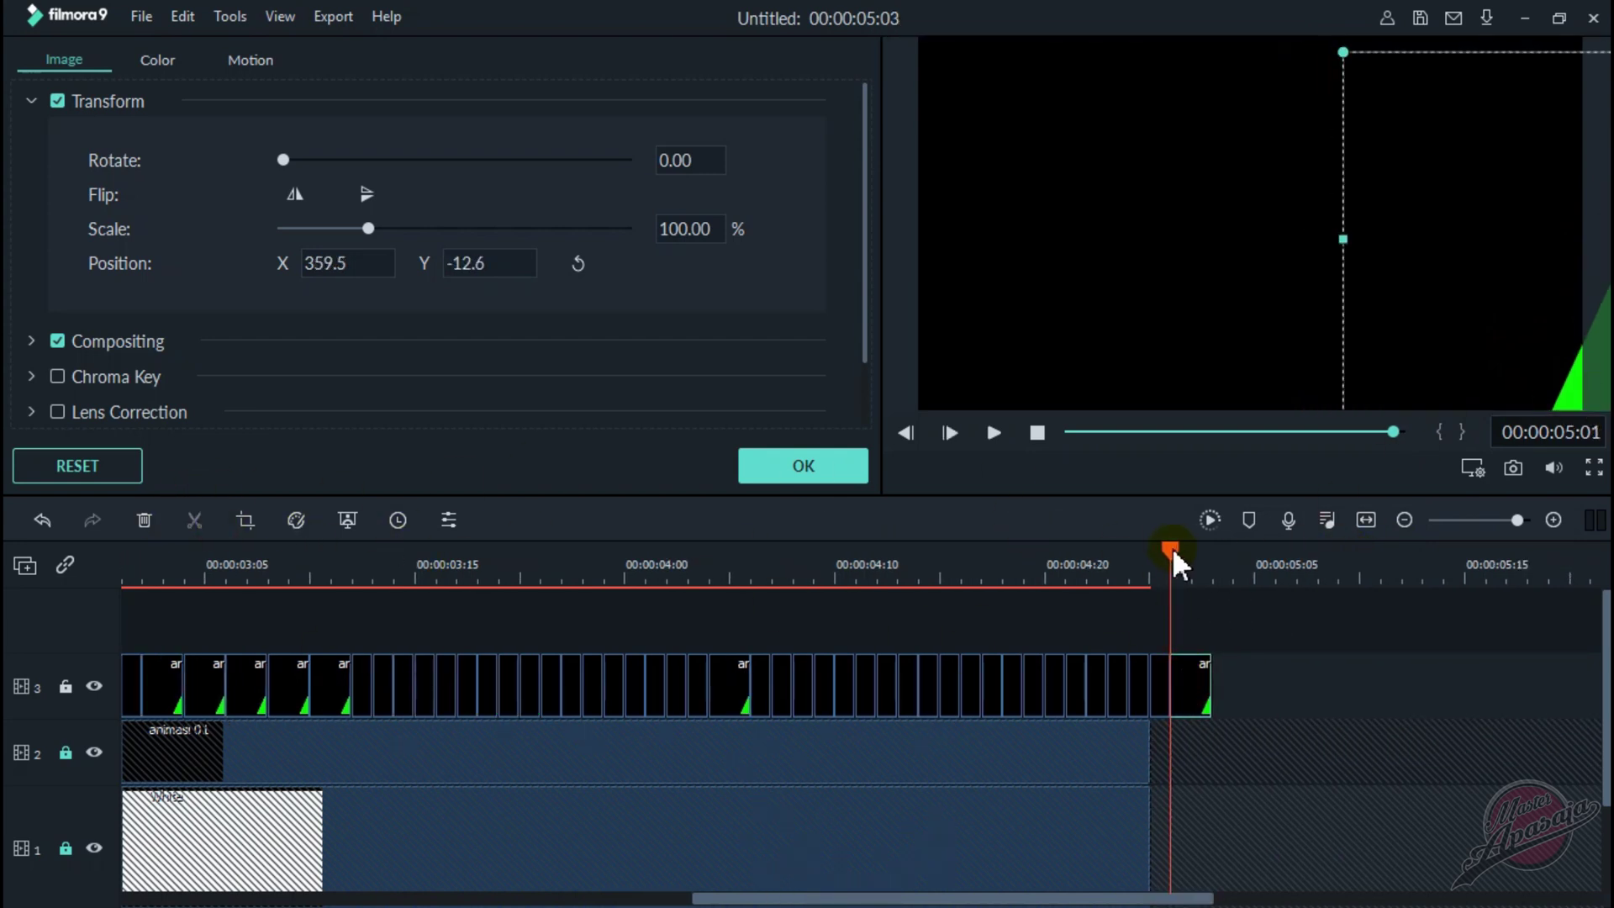
drag(1172, 551, 1191, 551)
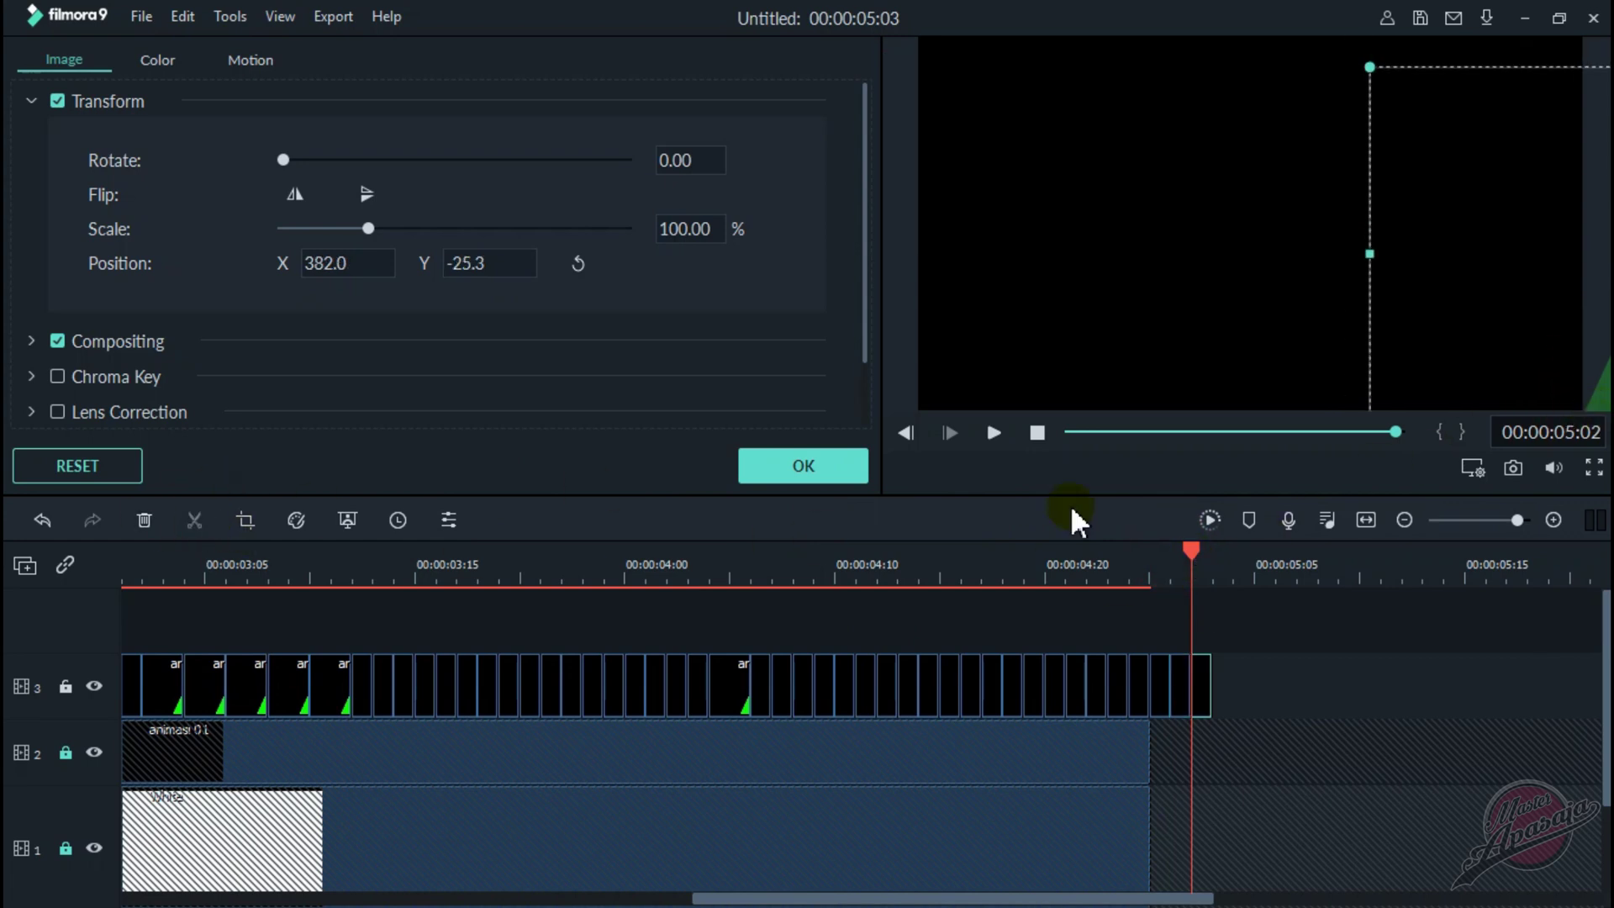
key(Return)
click(65, 682)
- Extend the black clip and white background to 05:03, rewind, zoom out, and start the export
drag(1148, 681, 1213, 681)
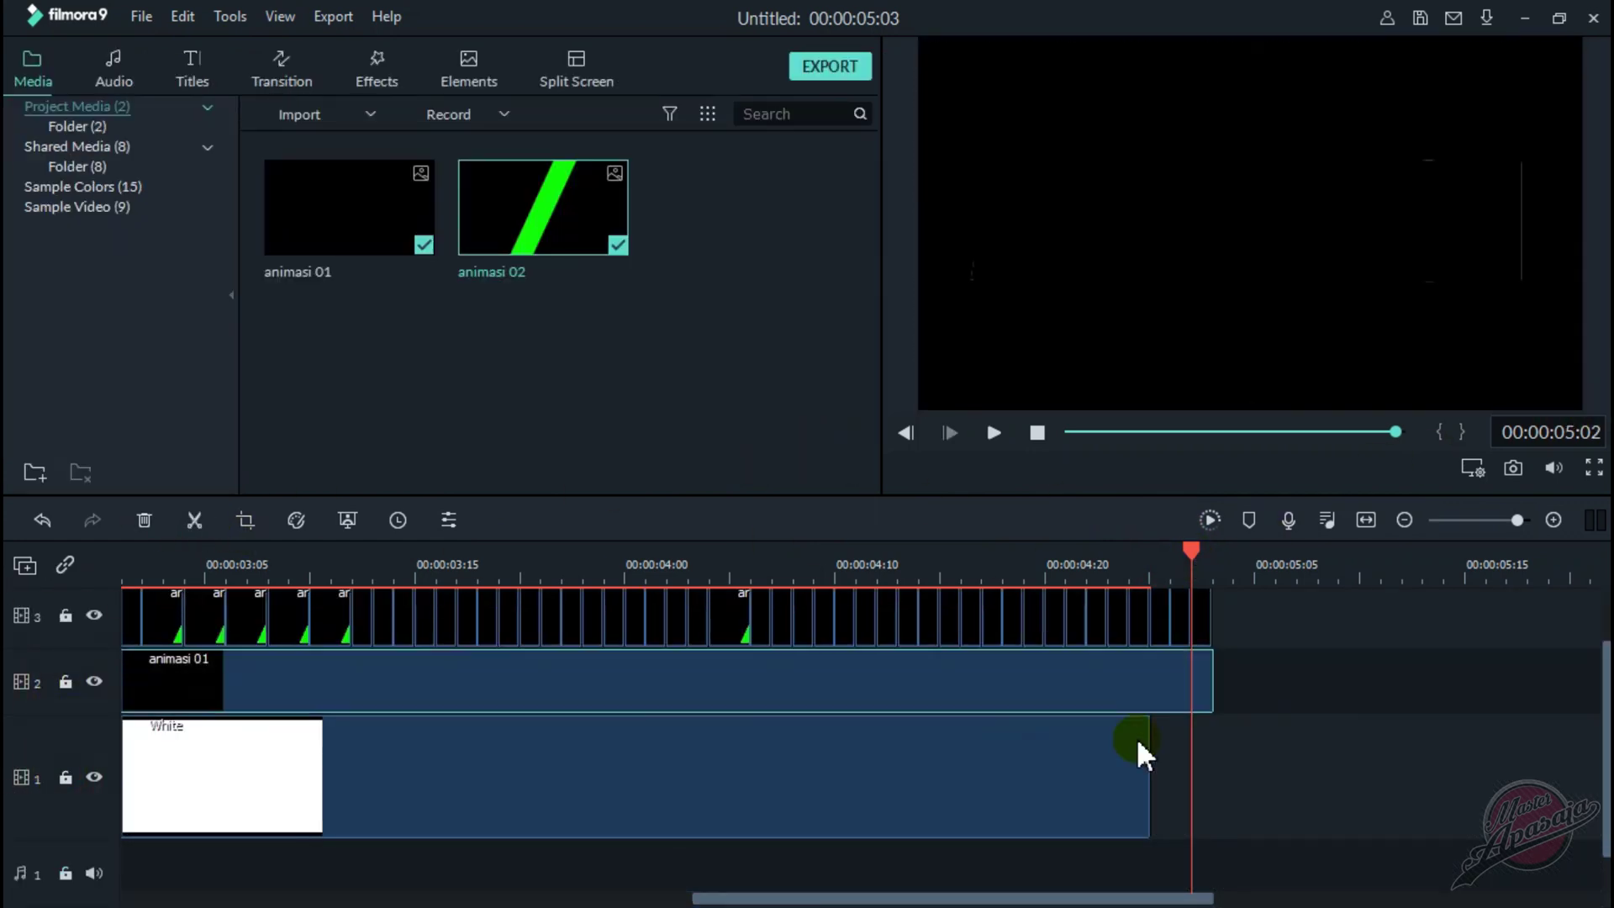
drag(1148, 773, 1213, 774)
drag(977, 551, 115, 545)
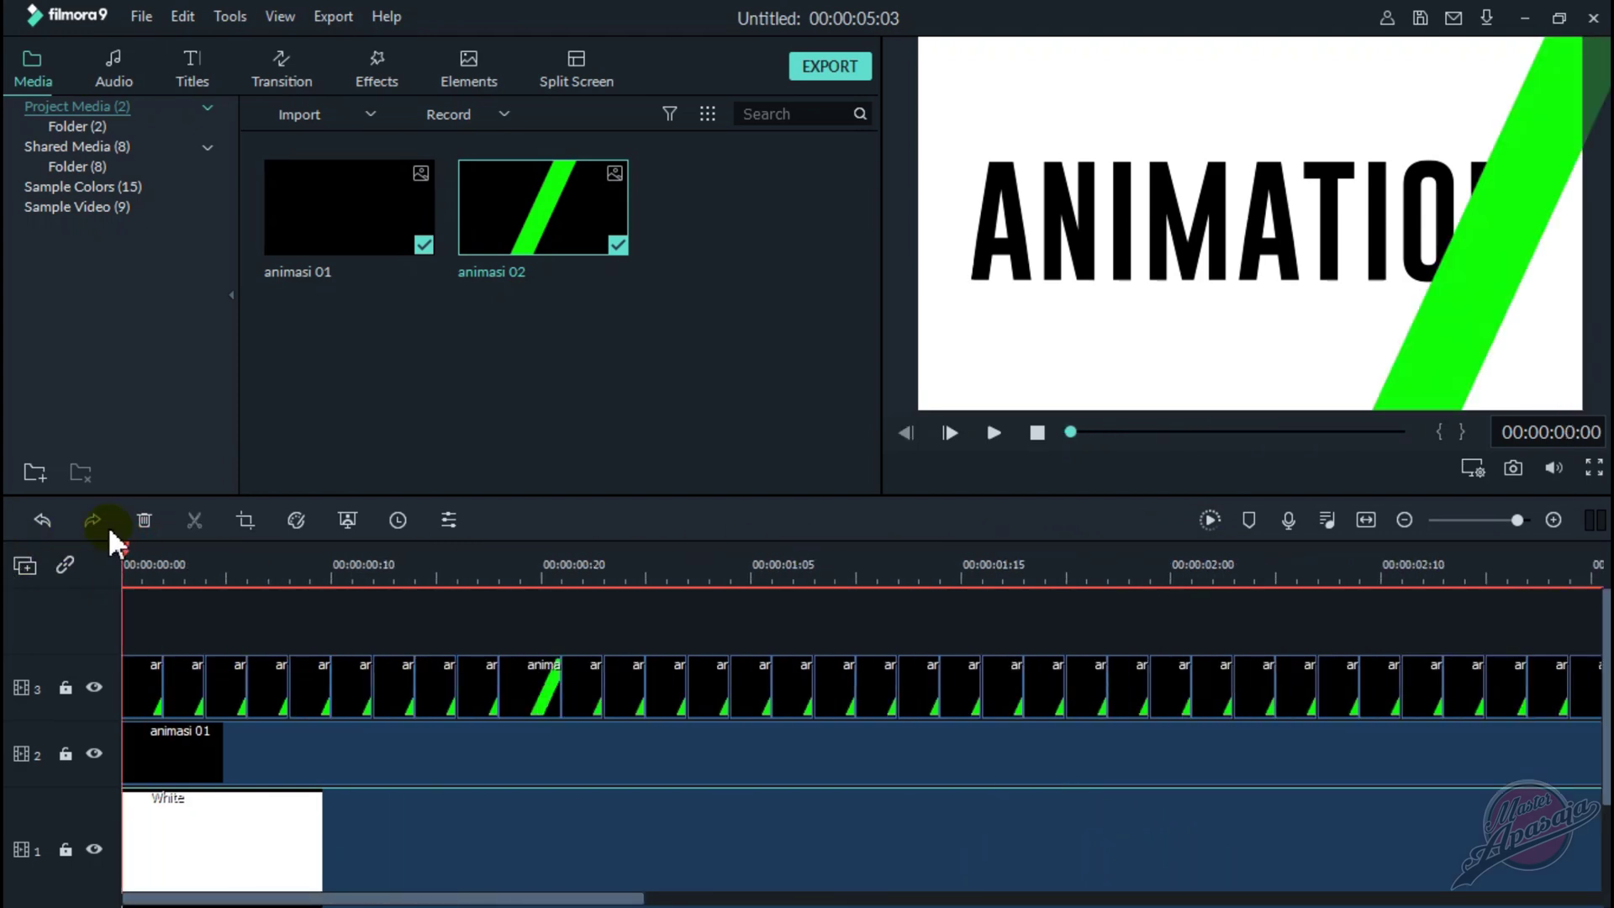
scroll(739, 558, down, 3)
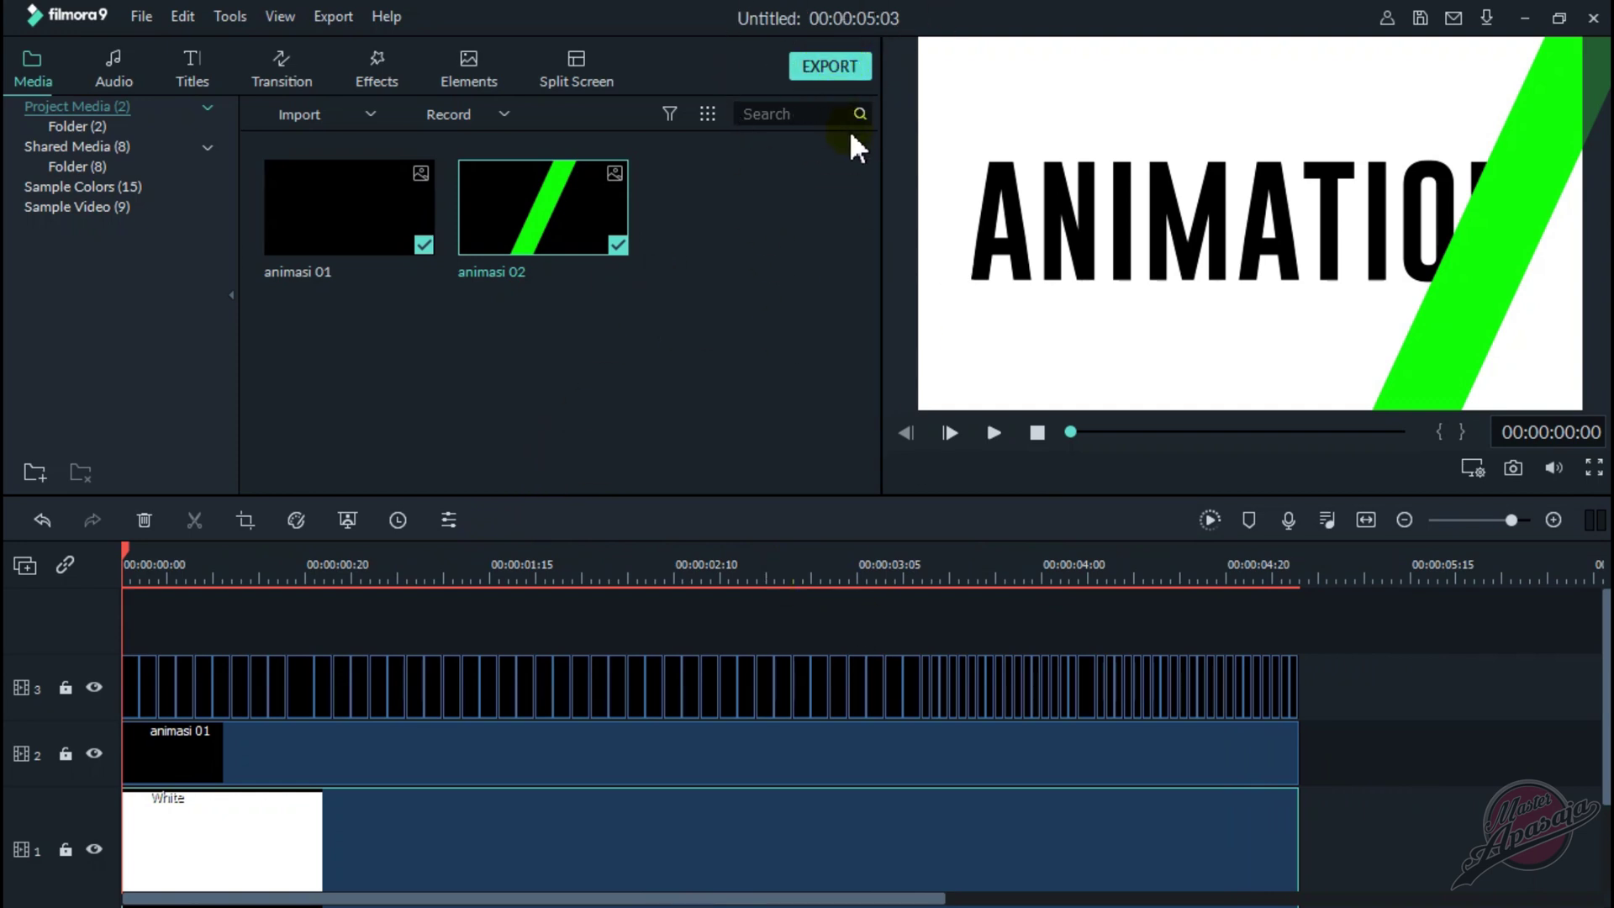
click(822, 65)
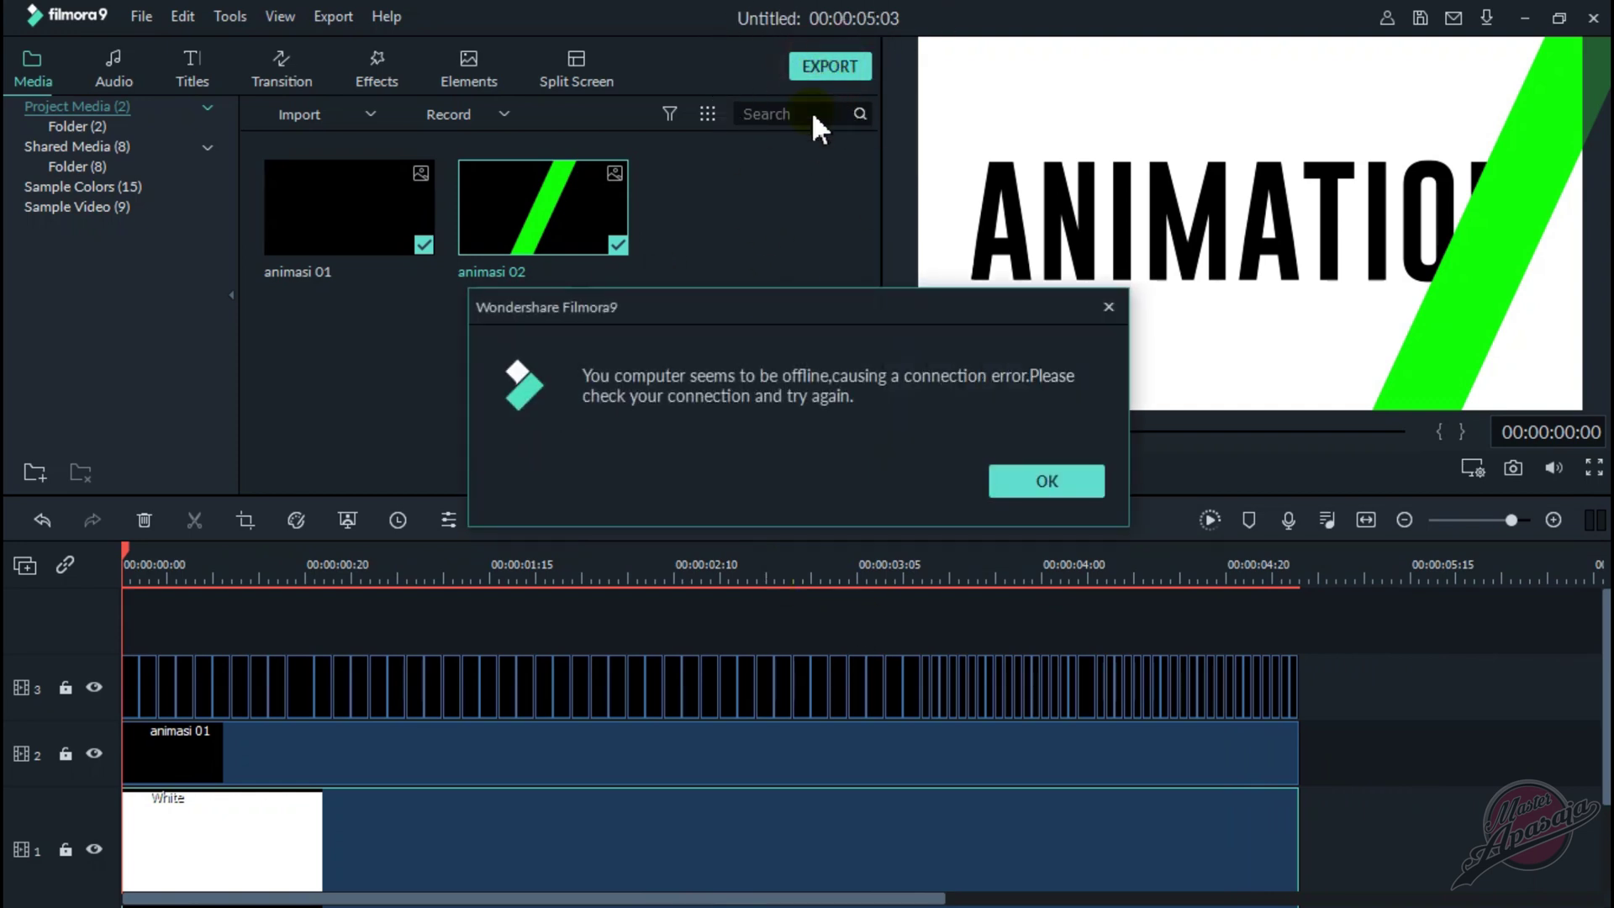
- Dismiss the offline error and export the sequence as an MP4 named 'animasi 03'
click(1042, 479)
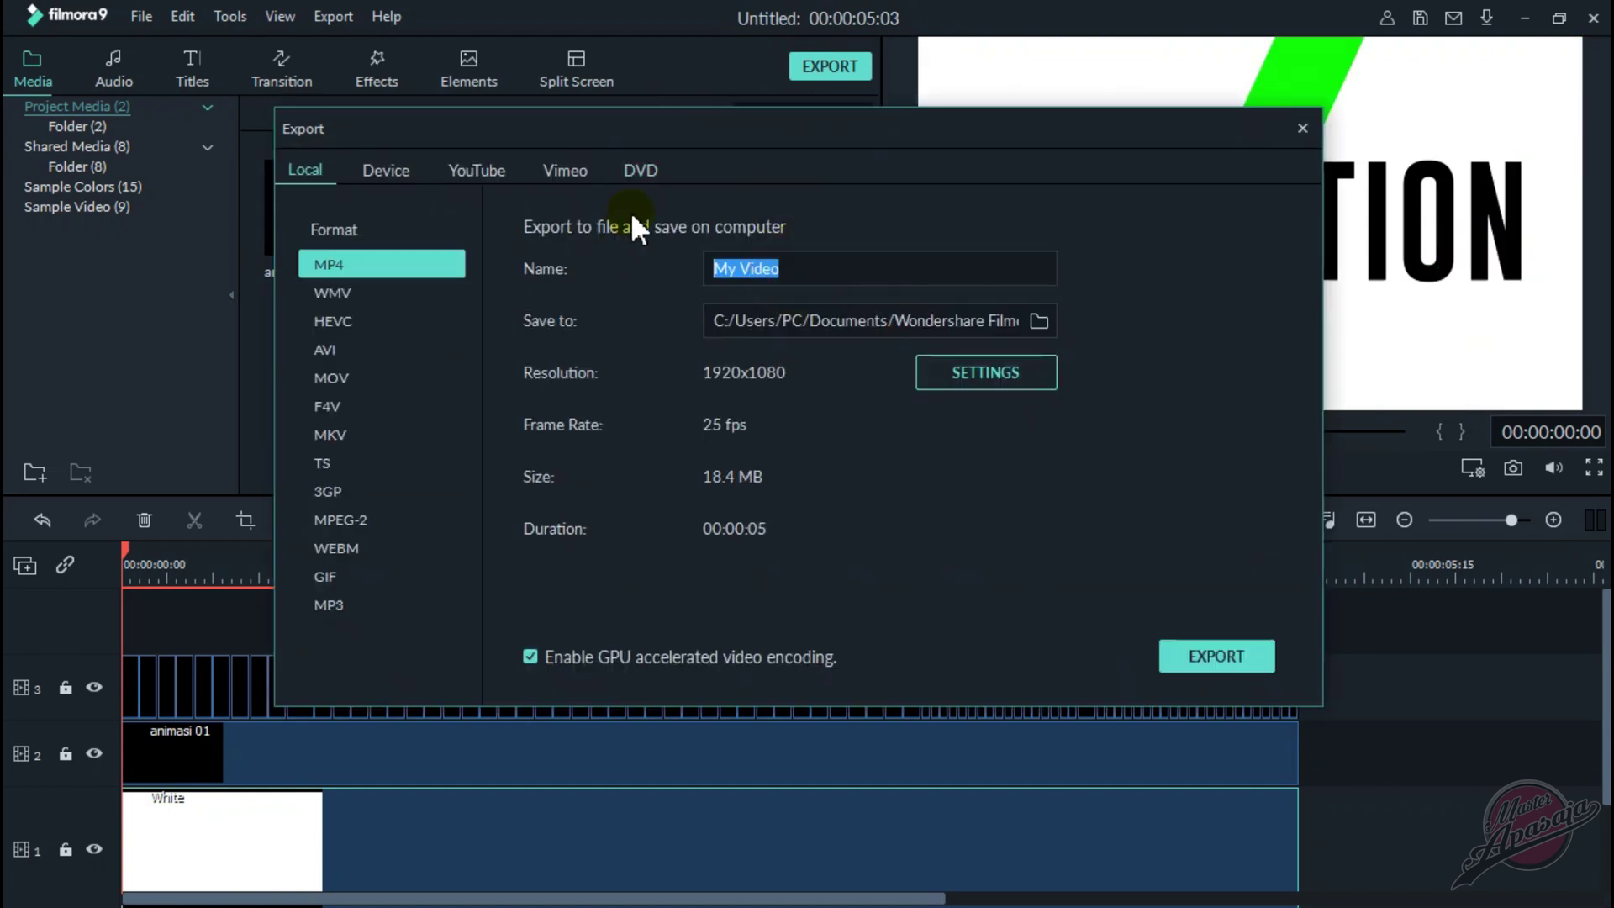
text(animas)
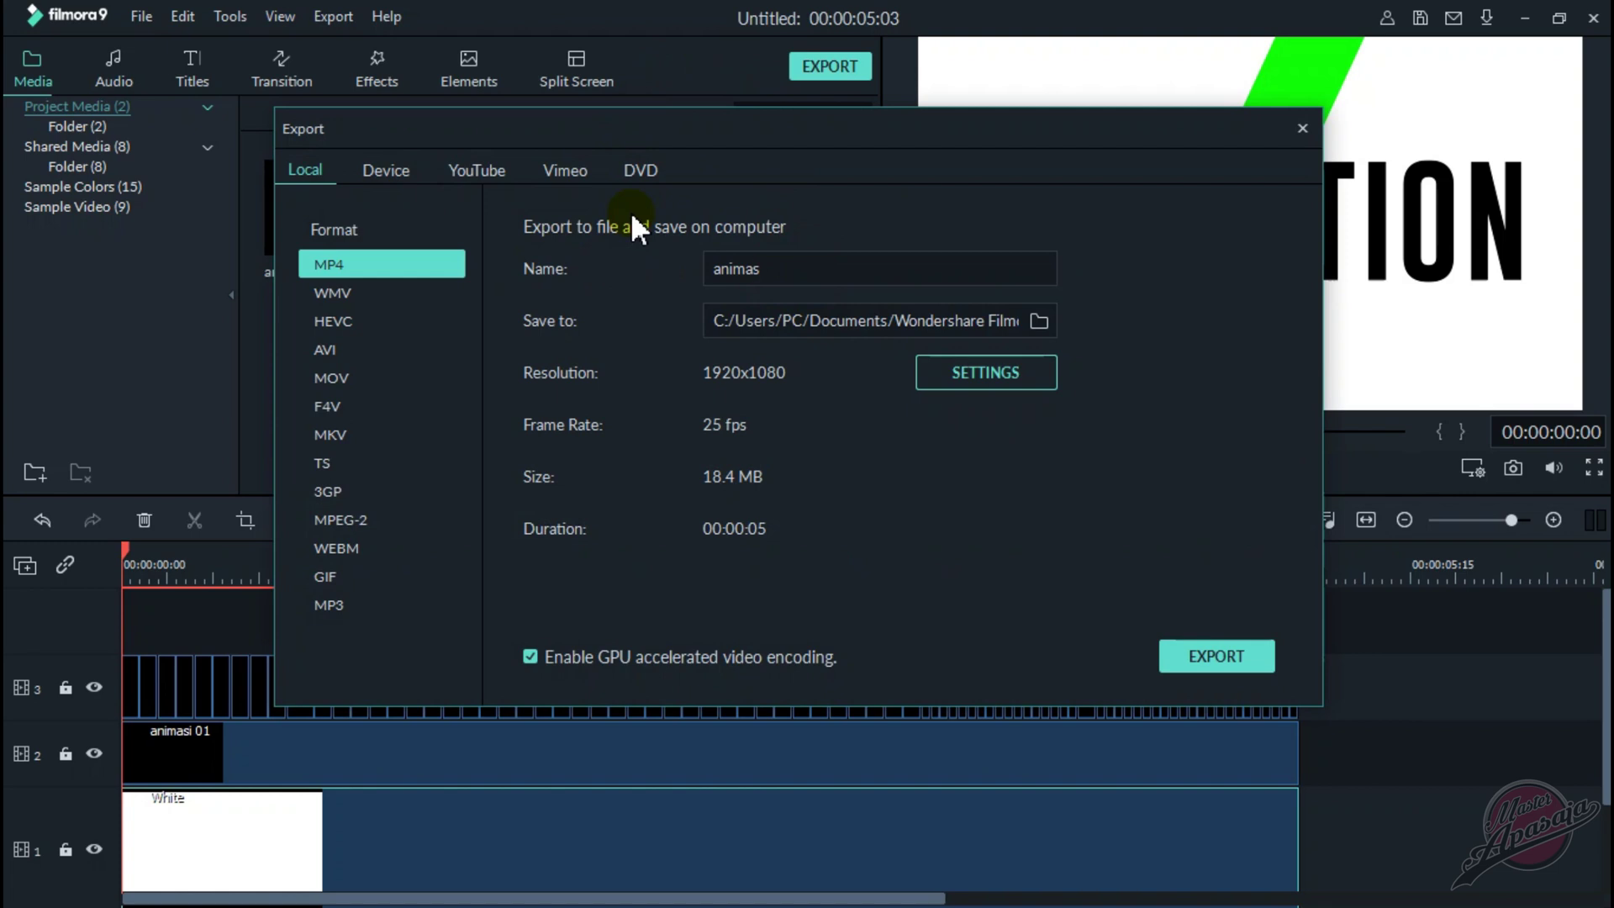
text(i 0)
text(3)
click(1194, 661)
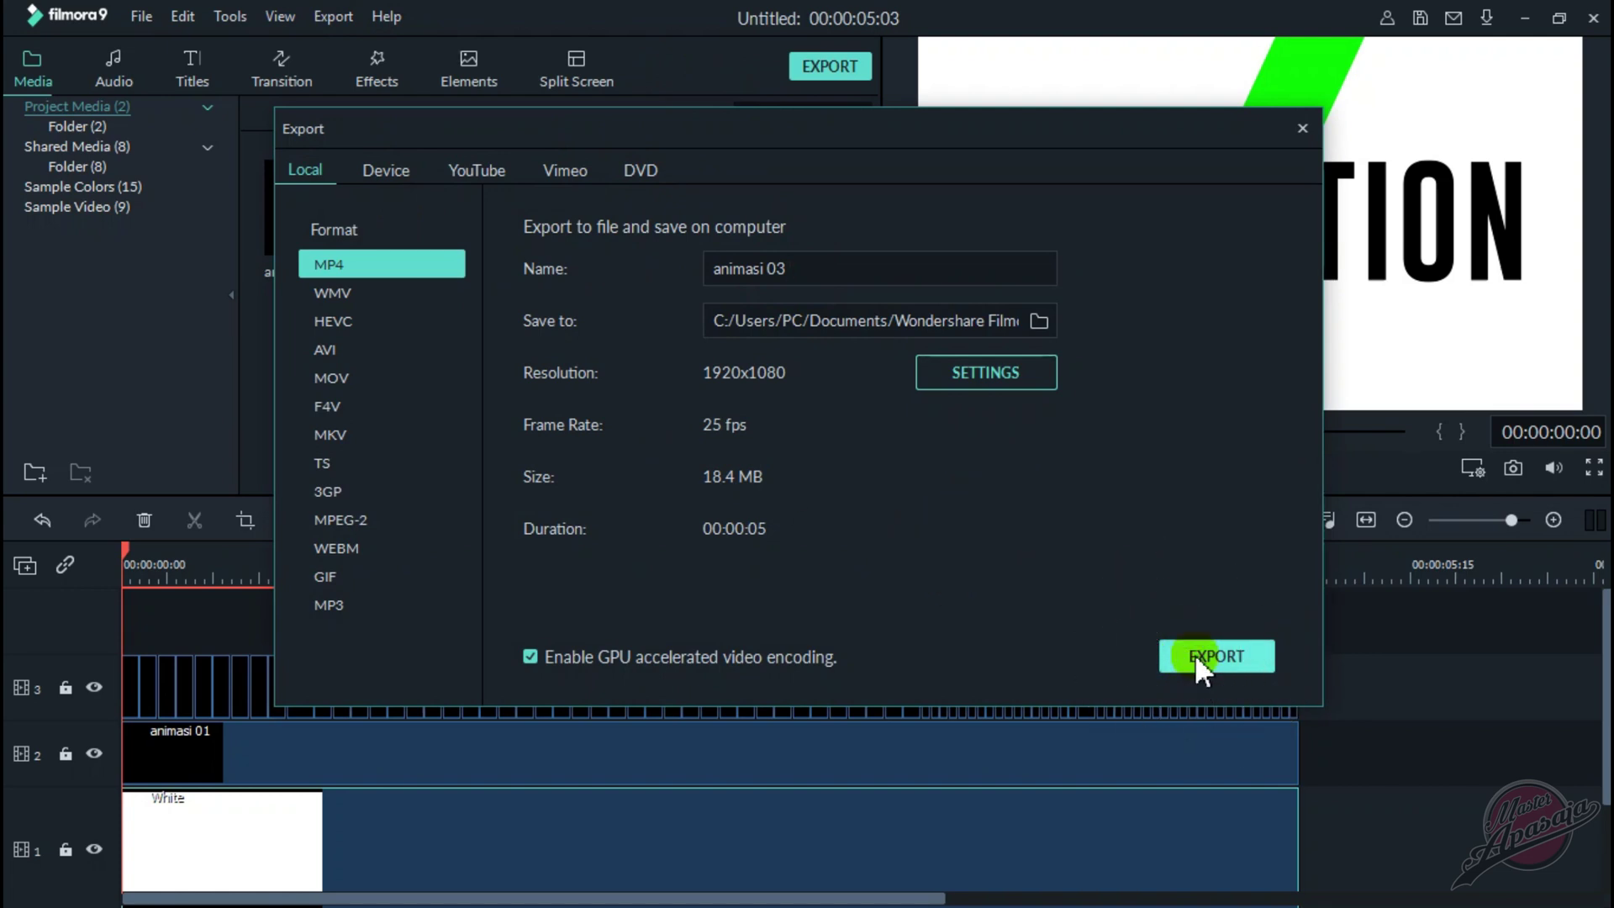
click(1194, 654)
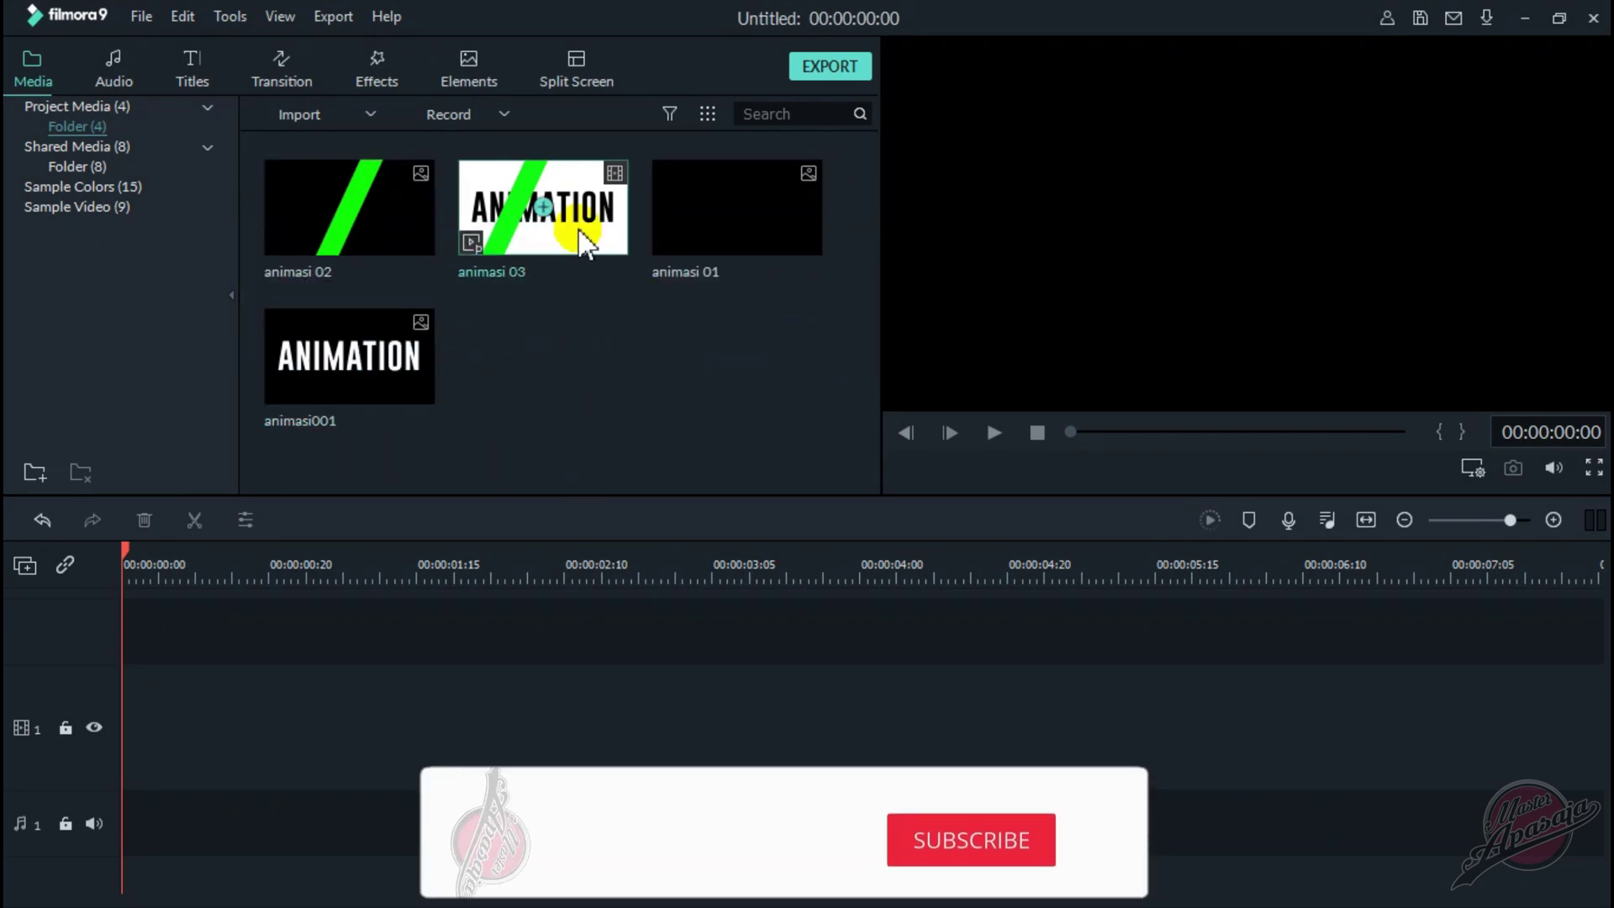
- Place animasi001 on track 1 and animasi 03 above it, extending animasi001 to 05:03
click(635, 361)
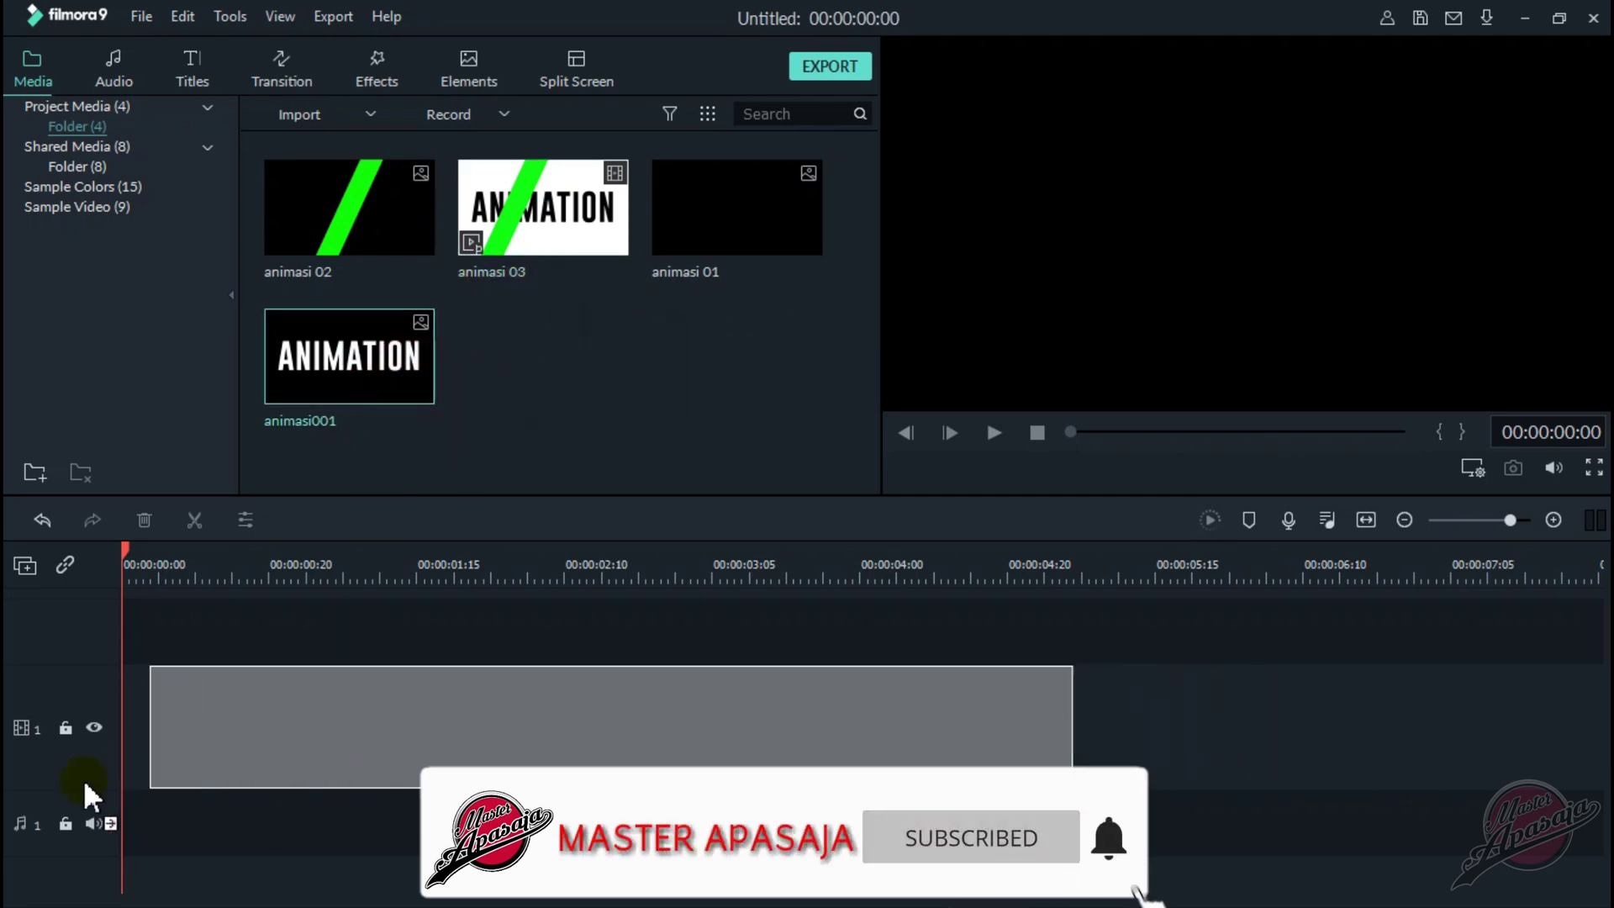
drag(360, 637, 83, 778)
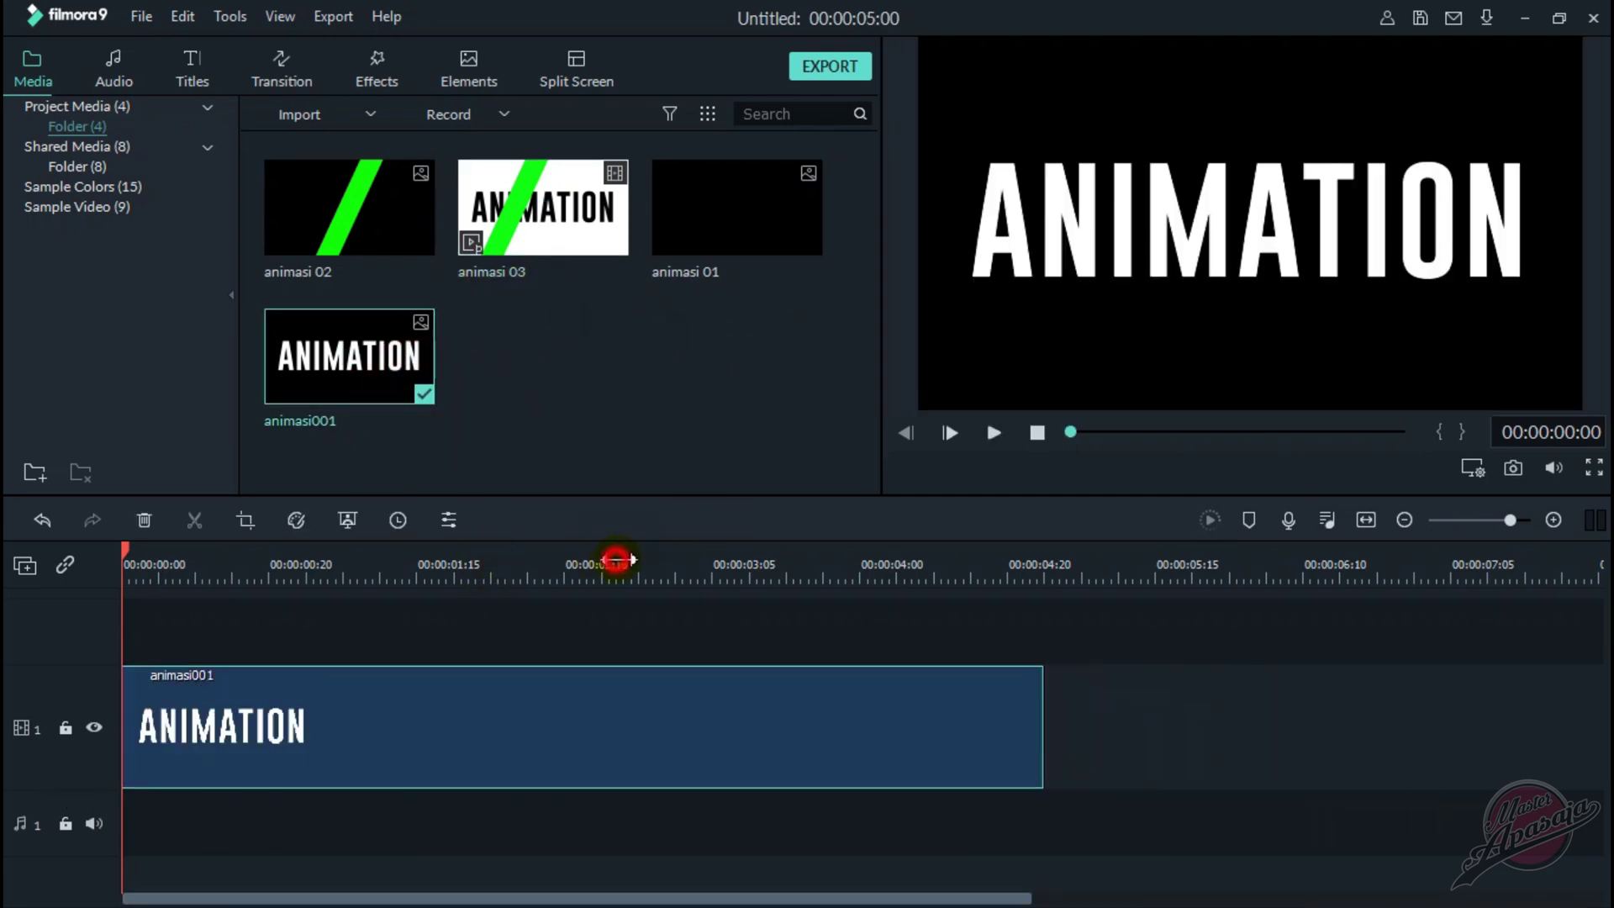
drag(618, 559, 668, 550)
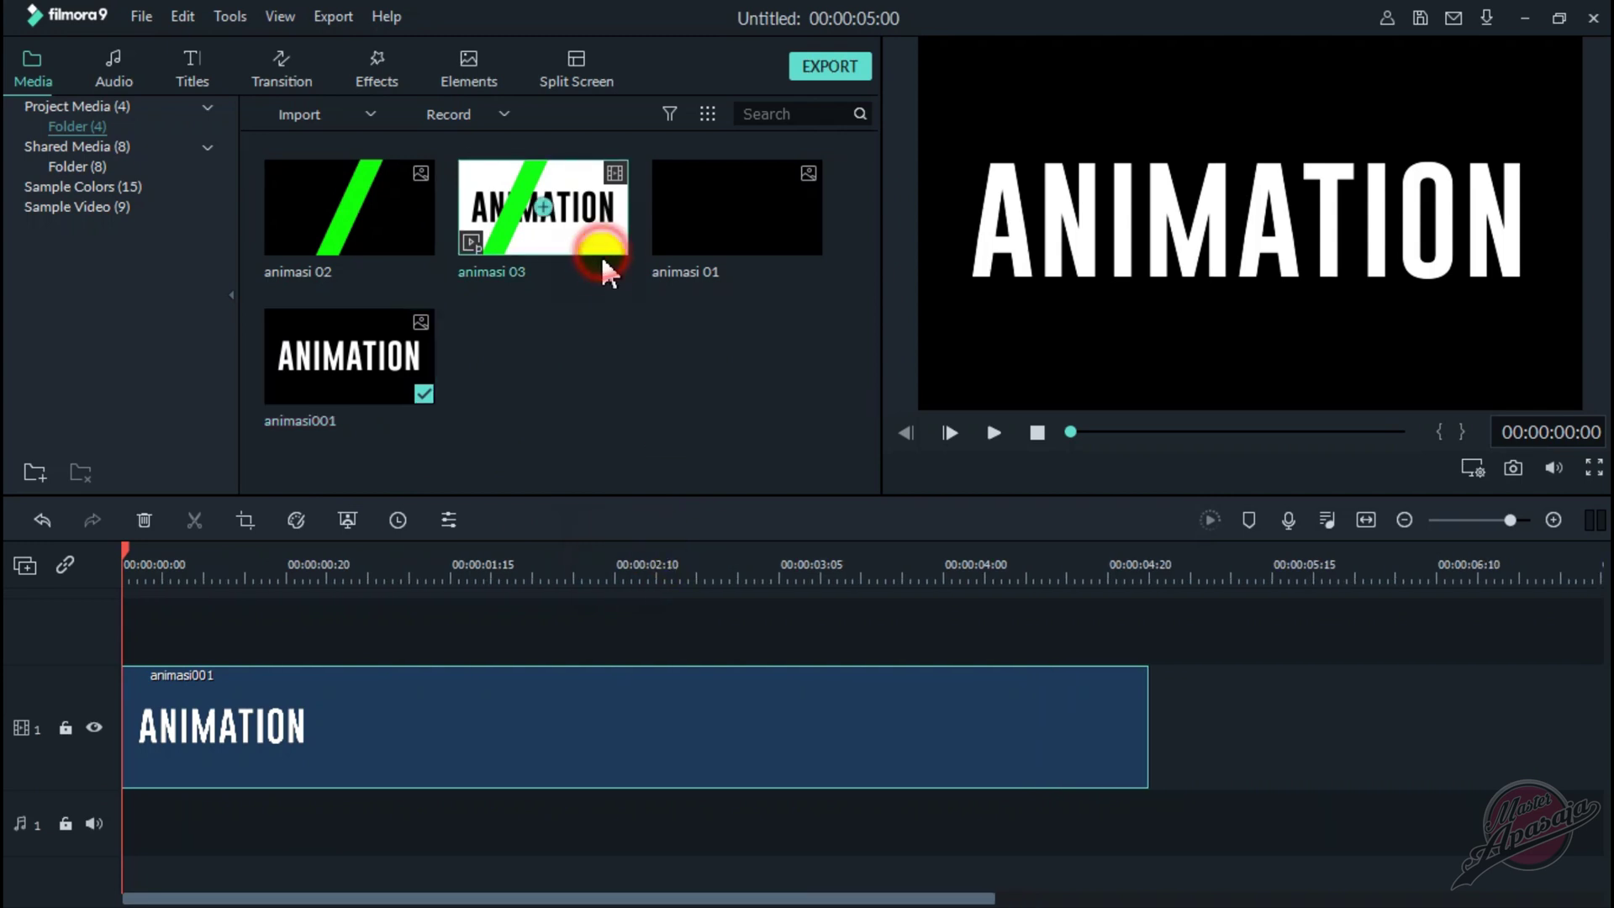
drag(607, 270, 93, 651)
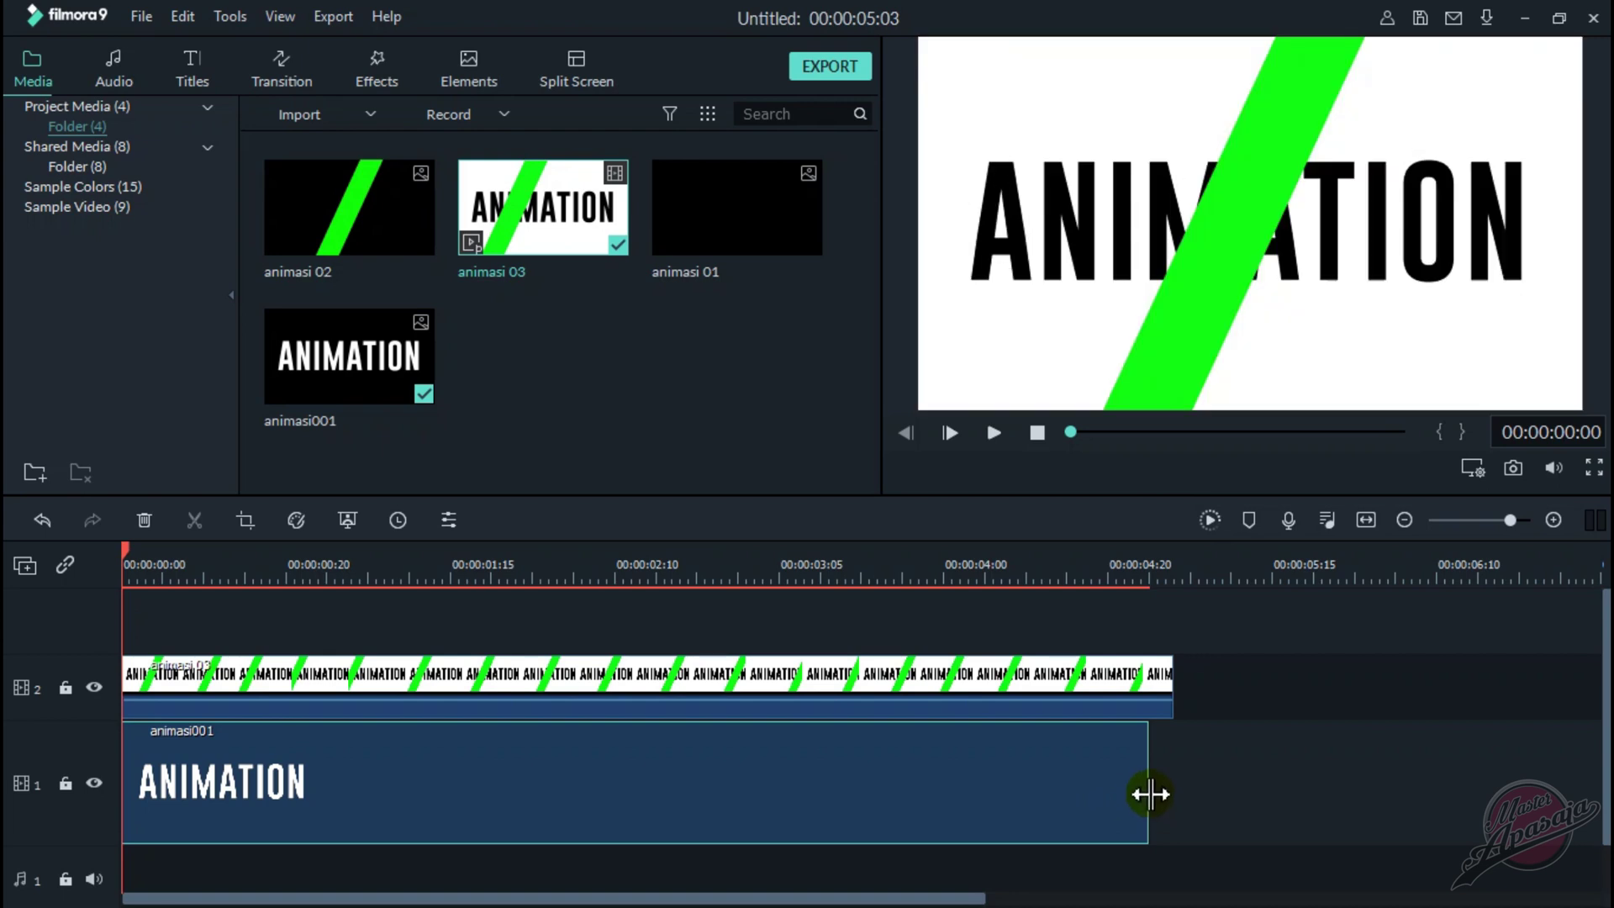
drag(1150, 793, 1173, 794)
- Preview the stacked clips and select the animasi 03 clip
click(1039, 432)
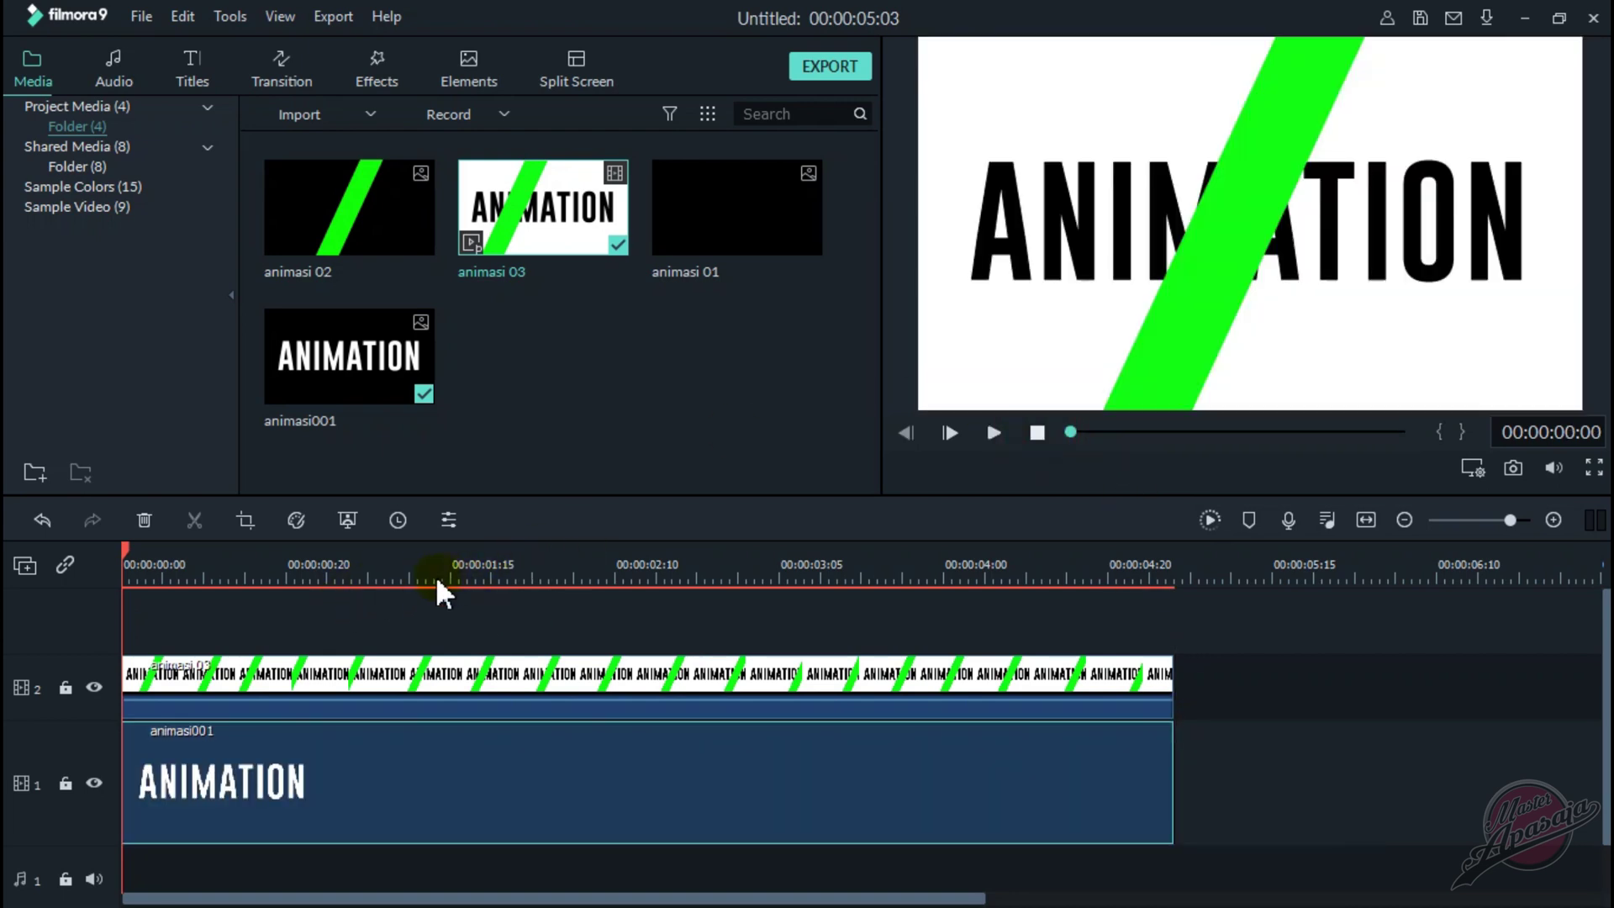
key(space)
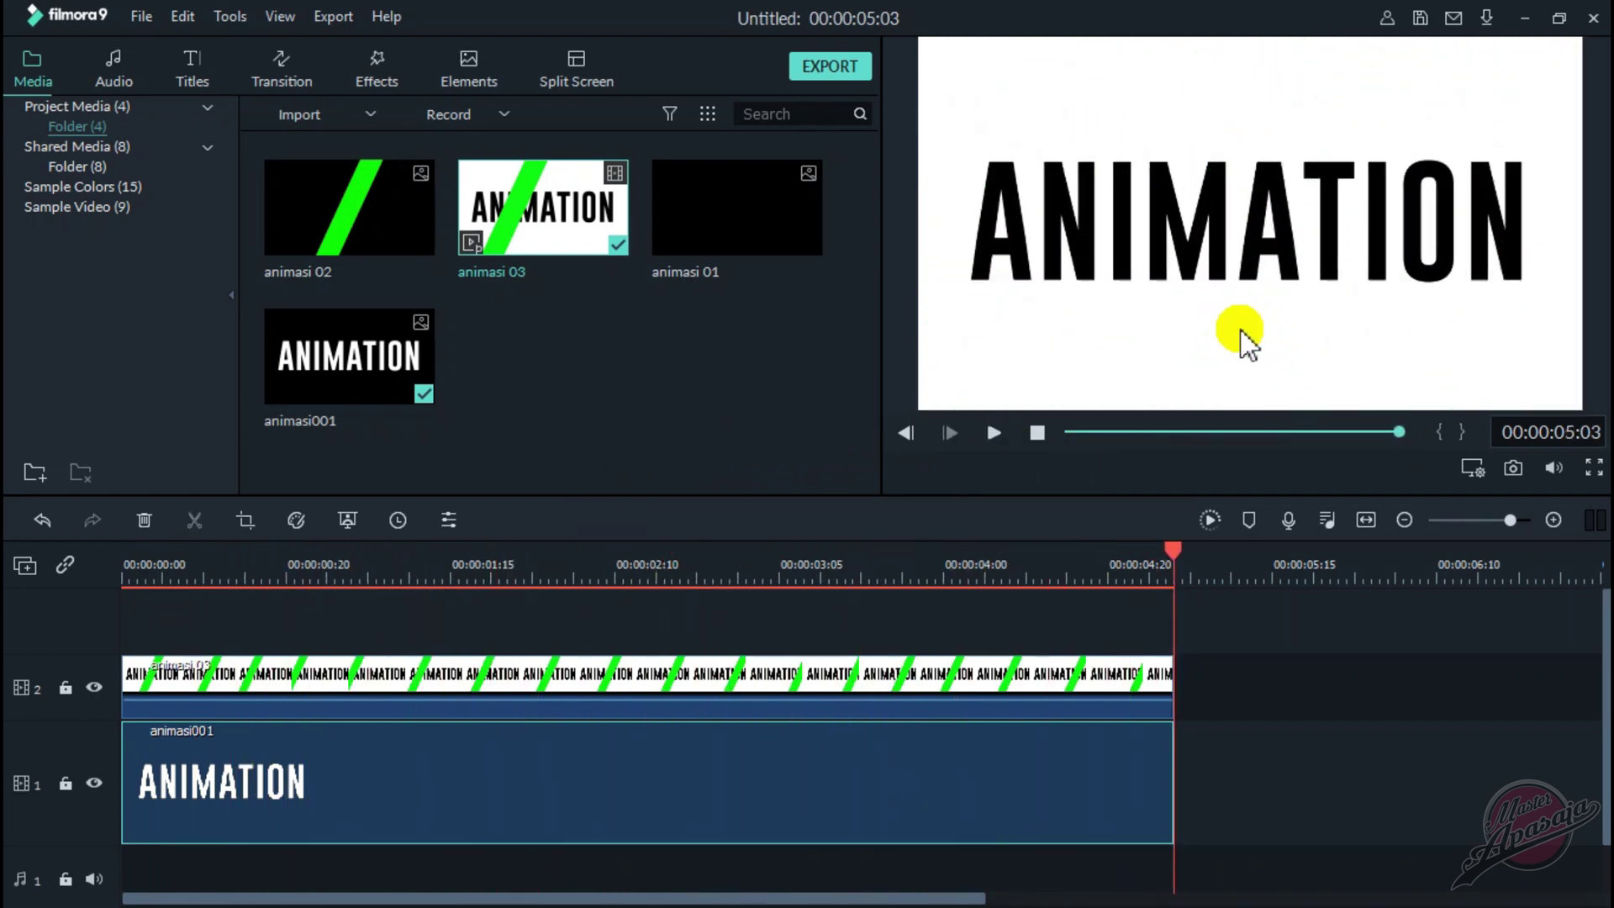
key(space)
click(646, 679)
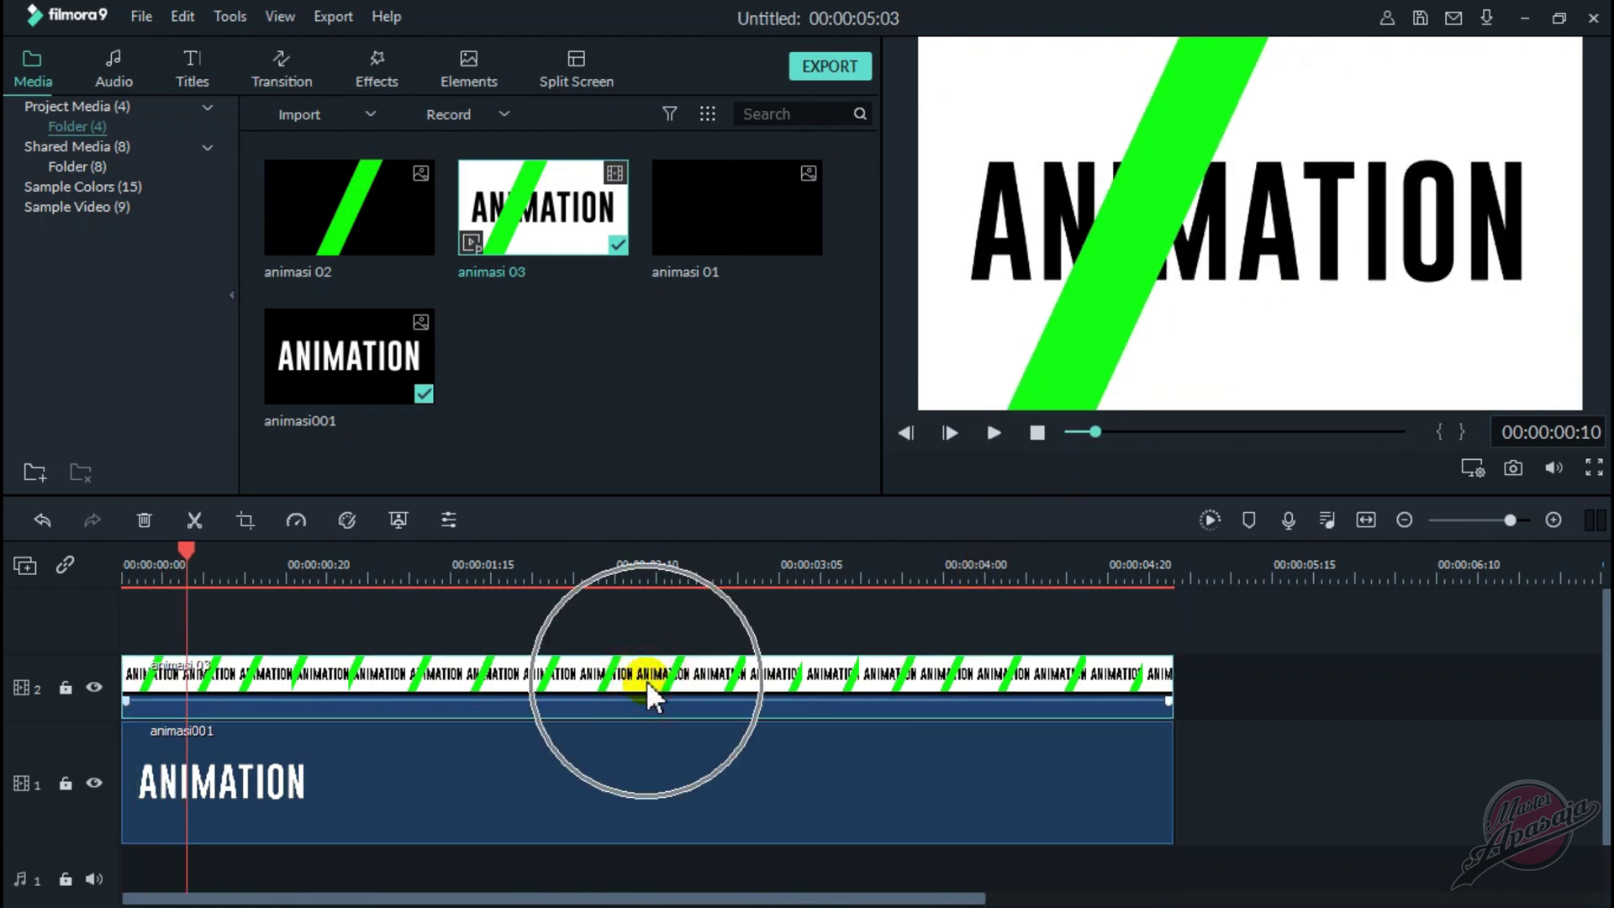
- Apply Chroma Key to animasi 03's green with Offset 88, turning the stripe black
right_click(646, 679)
click(722, 580)
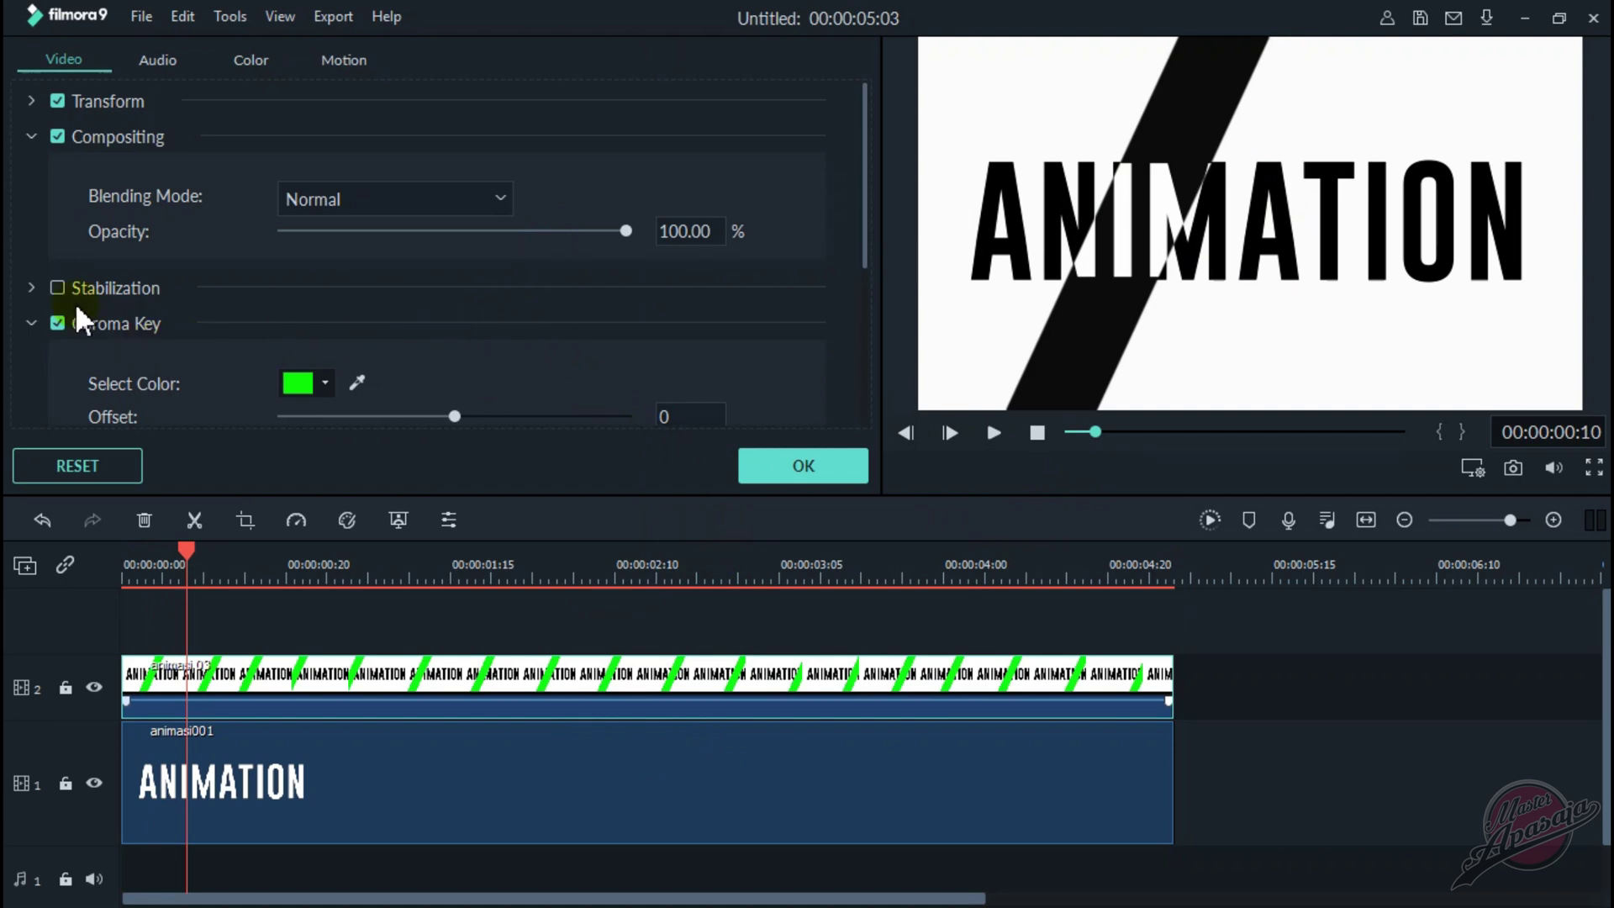
click(31, 136)
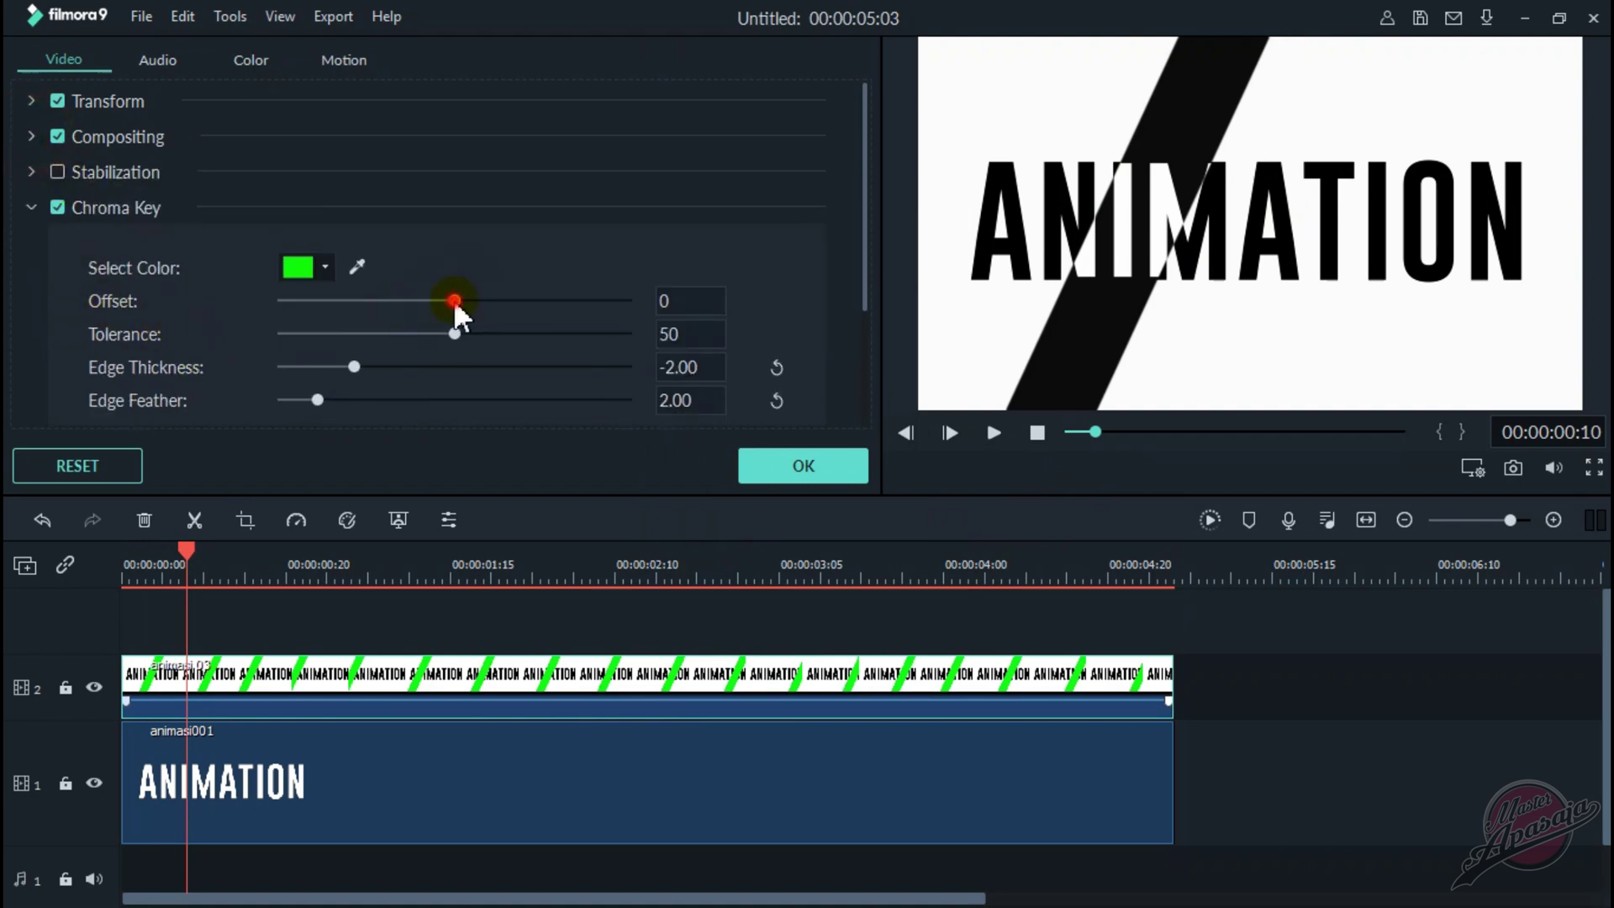
drag(540, 296, 605, 300)
click(822, 465)
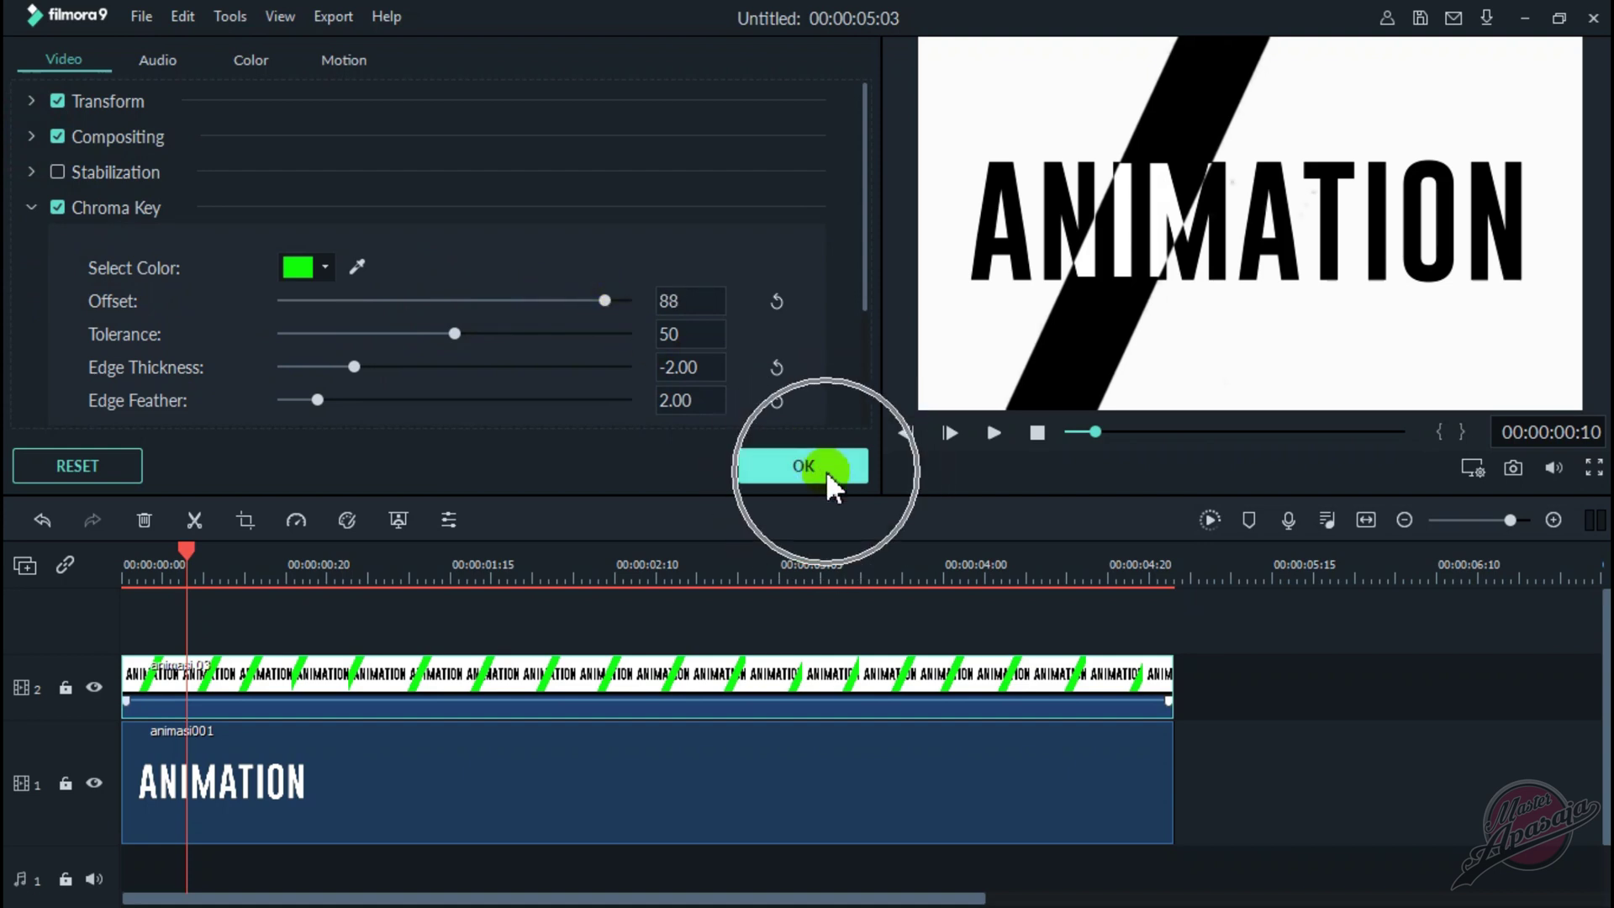
click(1036, 432)
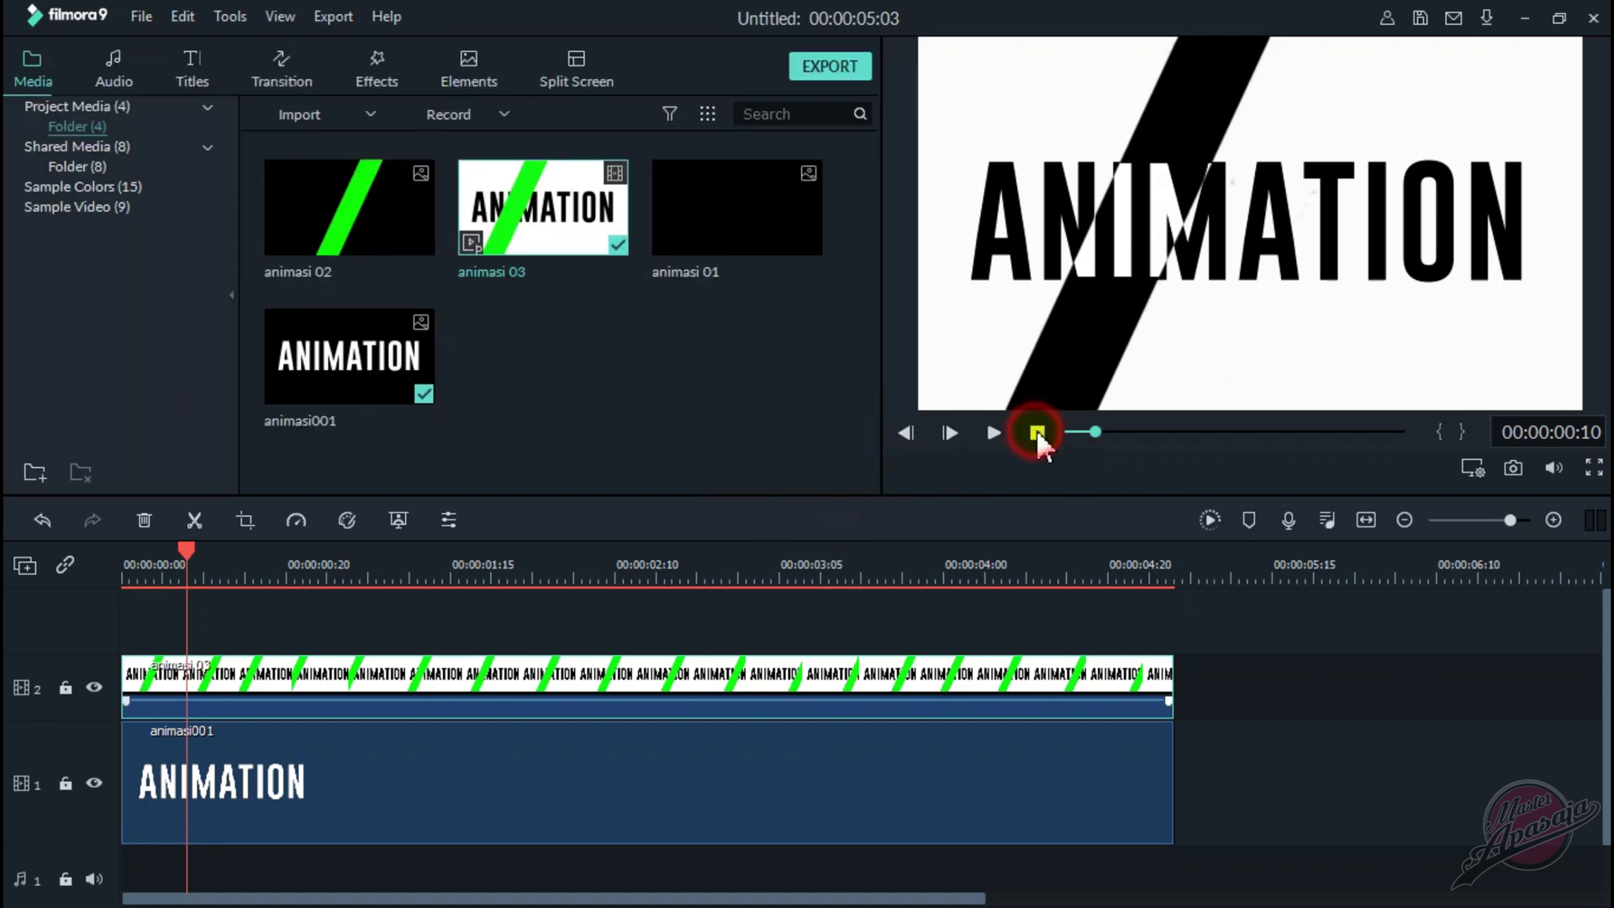
click(993, 434)
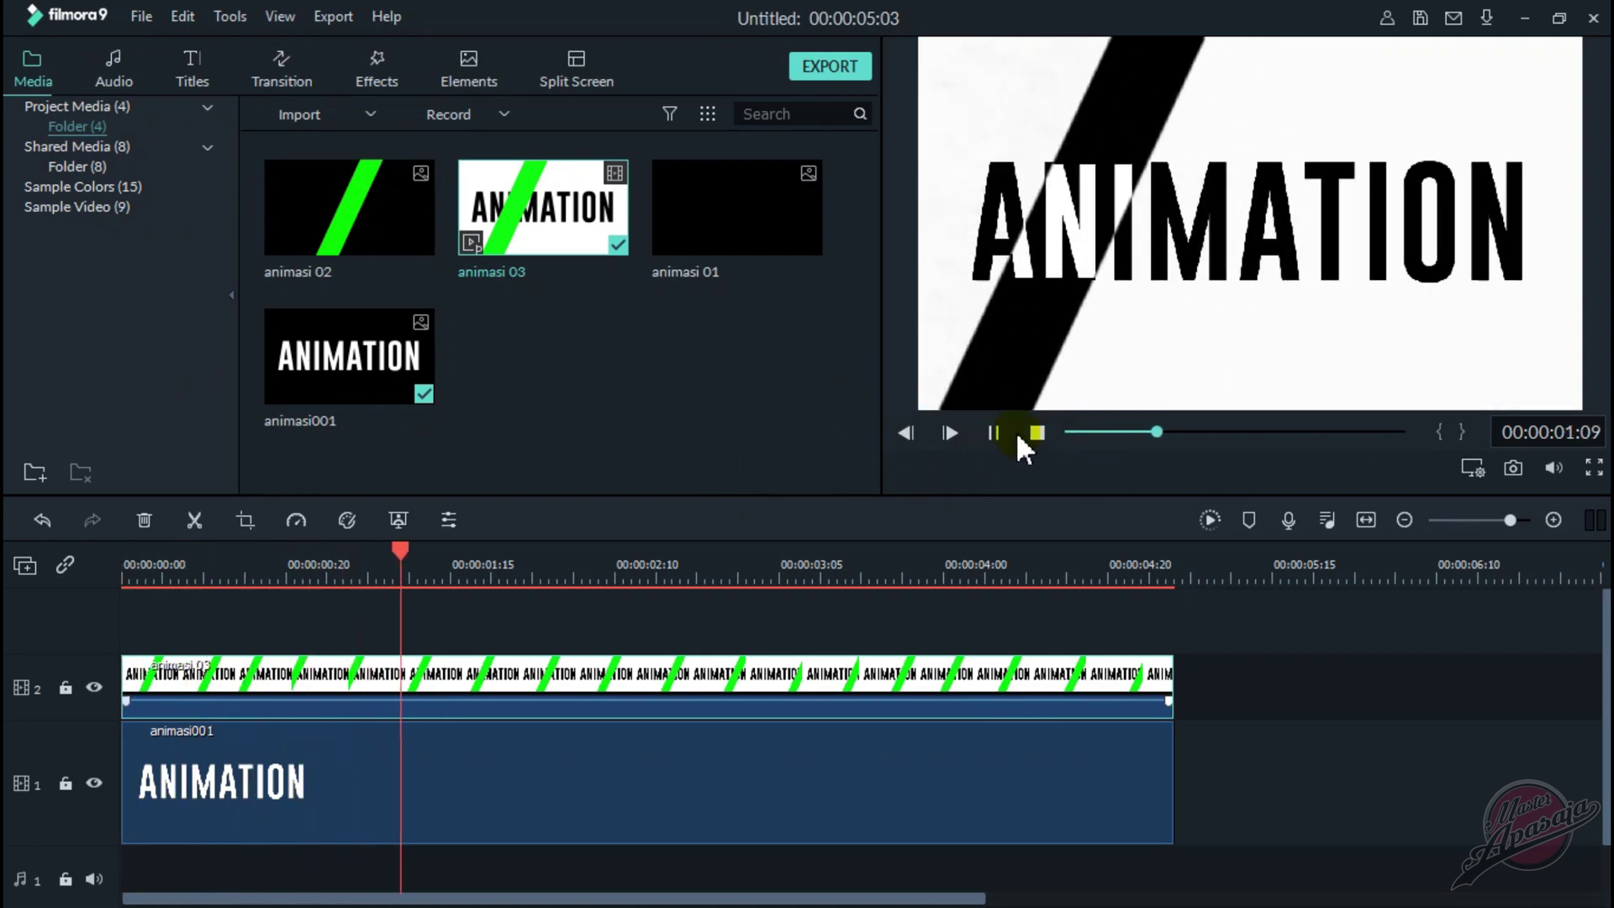